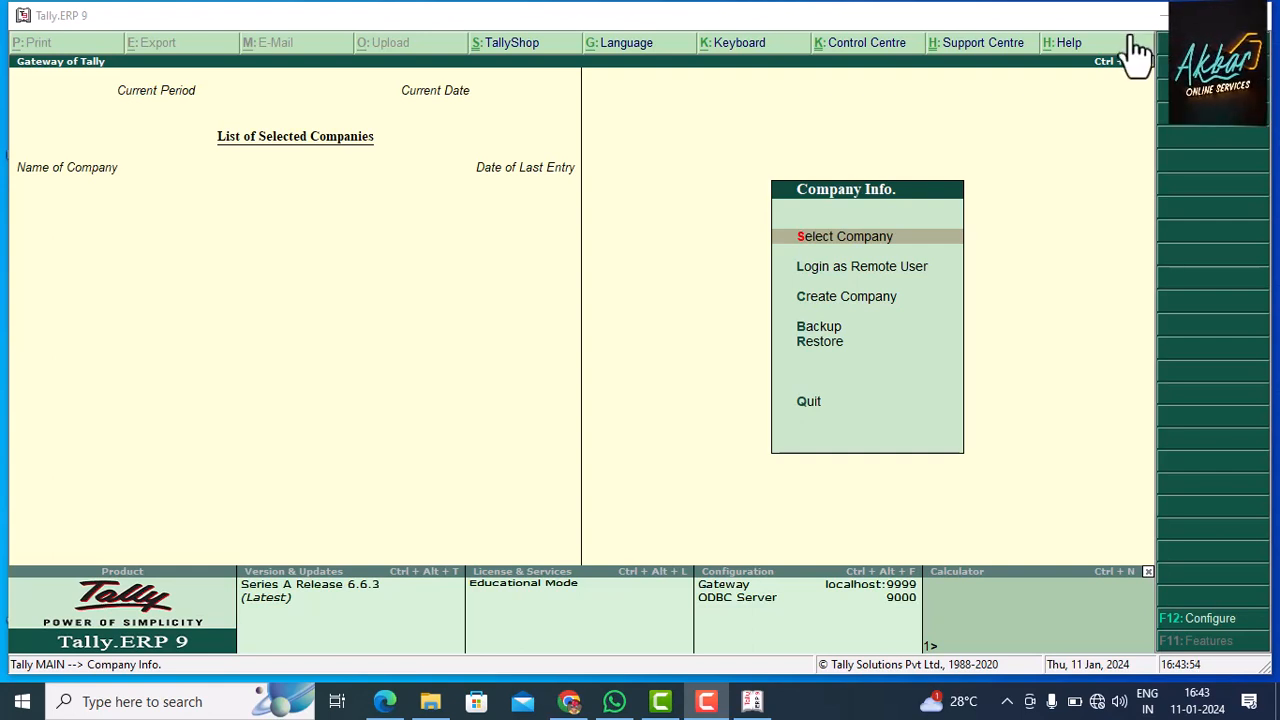
Step: Start creating a new company and name it Billwise Company
{"action": "left_click", "coordinate": [592, 226]}
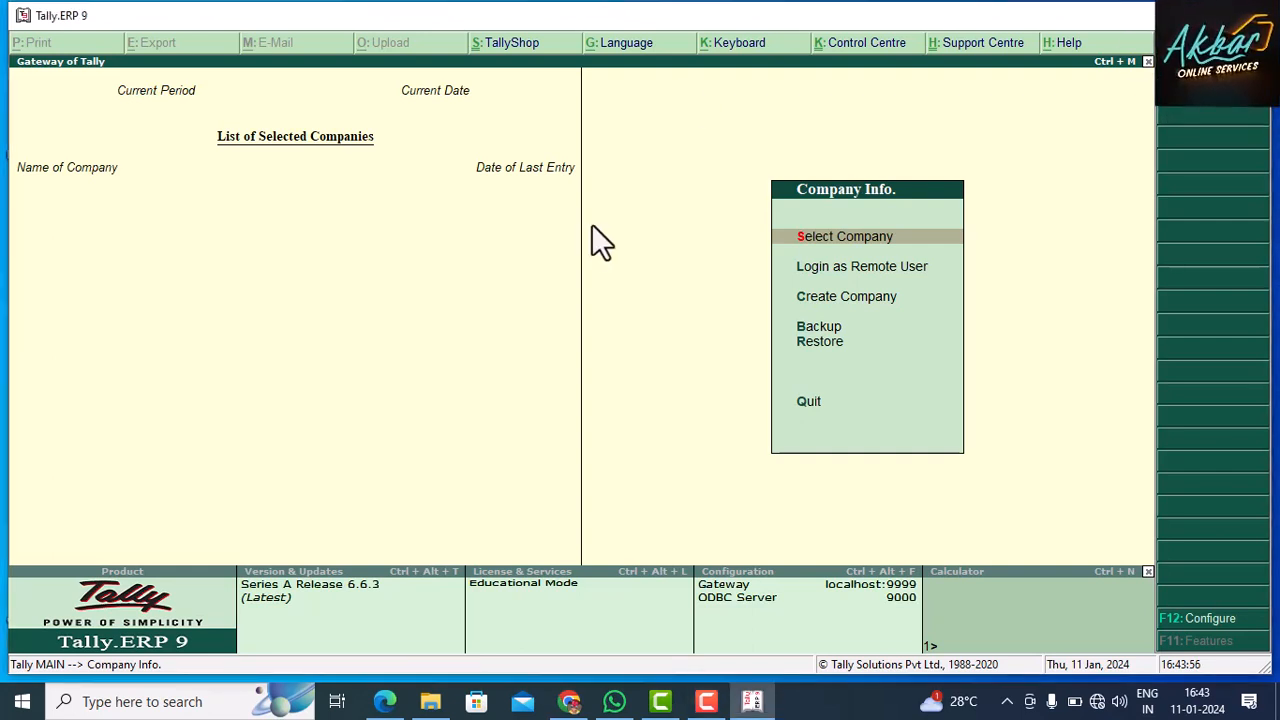
{"action": "key", "text": "c"}
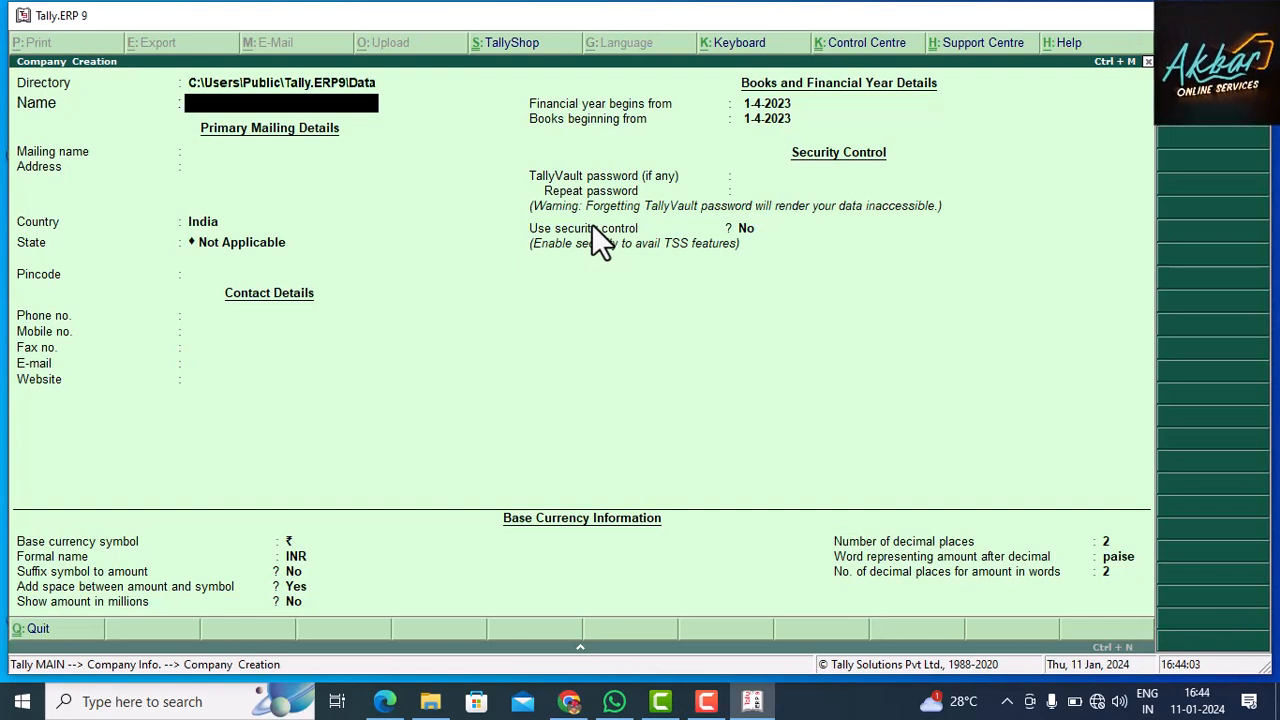
{"action": "type", "text": "Billwise Compa"}
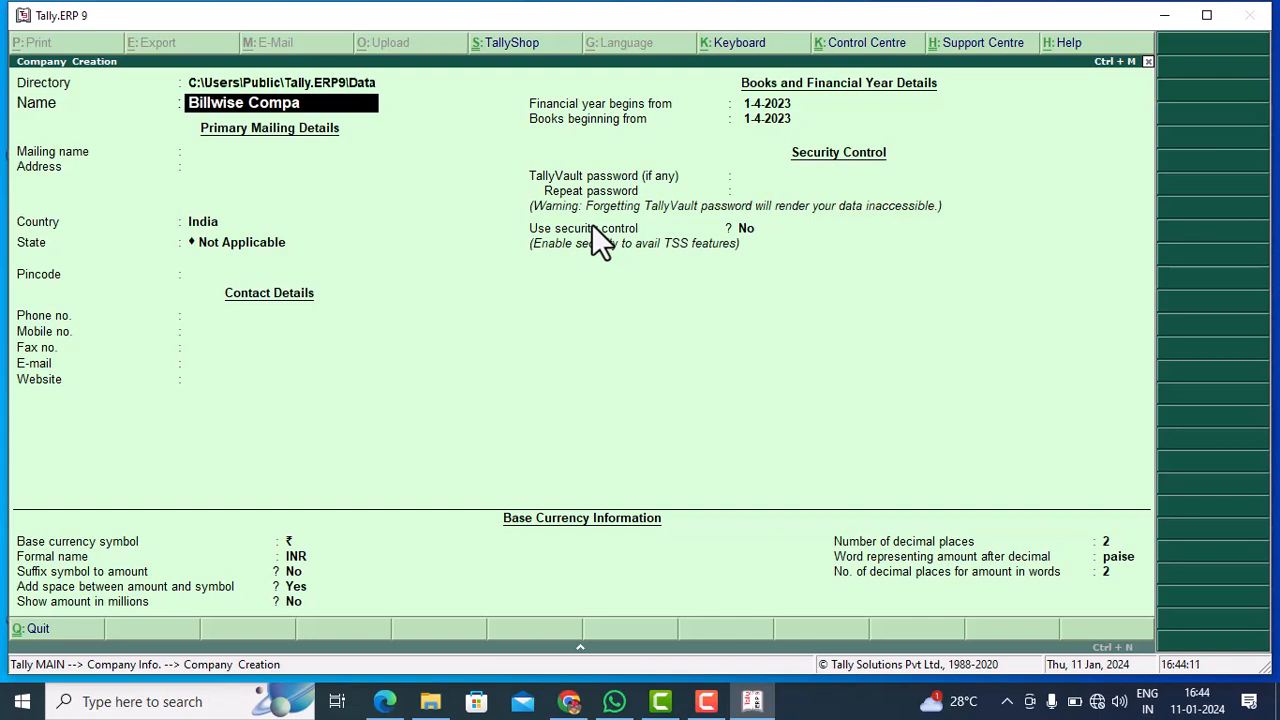
{"action": "type", "text": "ny"}
{"action": "key", "text": "Return"}
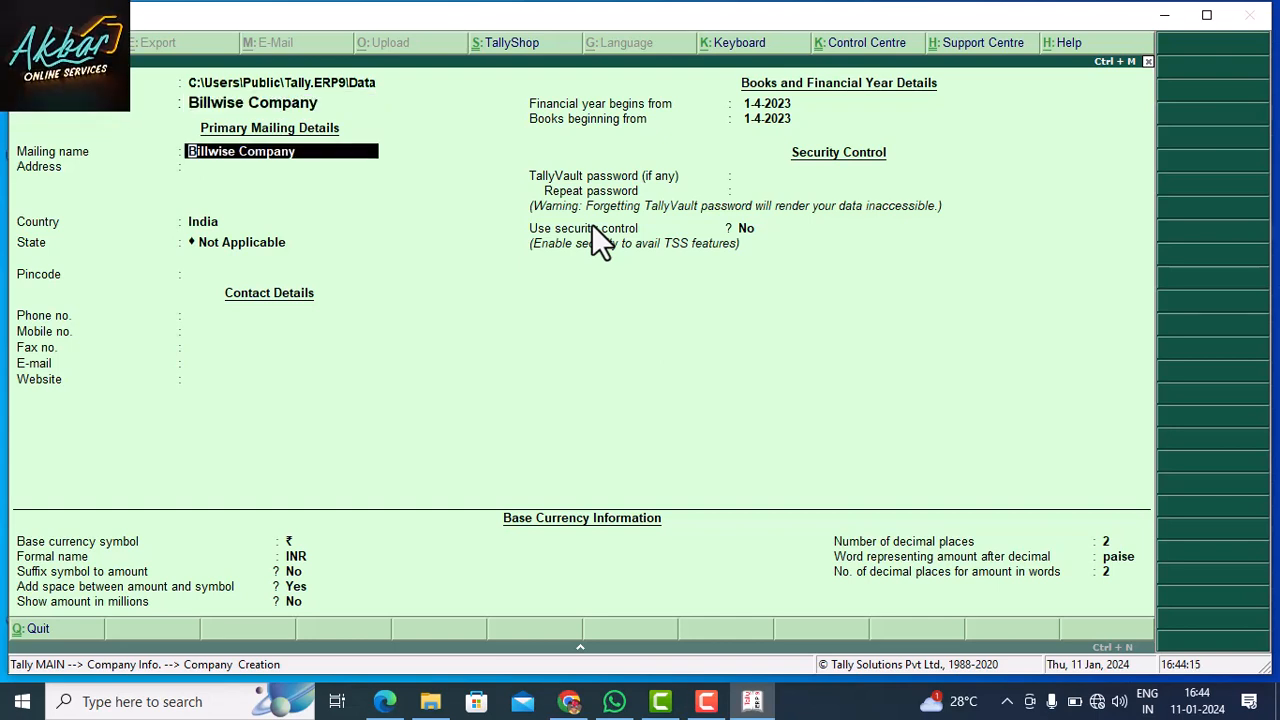
Step: Keep Billwise Company as the mailing name and enter the company's address
{"action": "key", "text": "Return"}
{"action": "type", "text": "At J"}
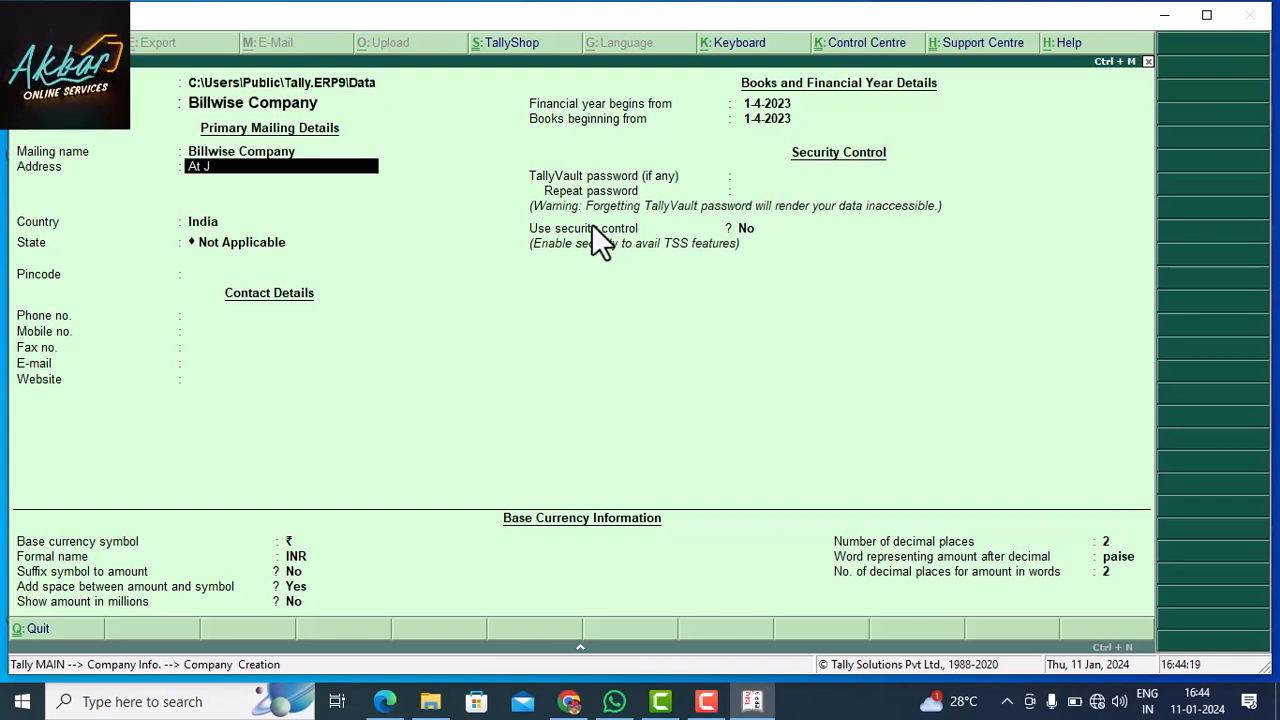
{"action": "type", "text": "amnikola"}
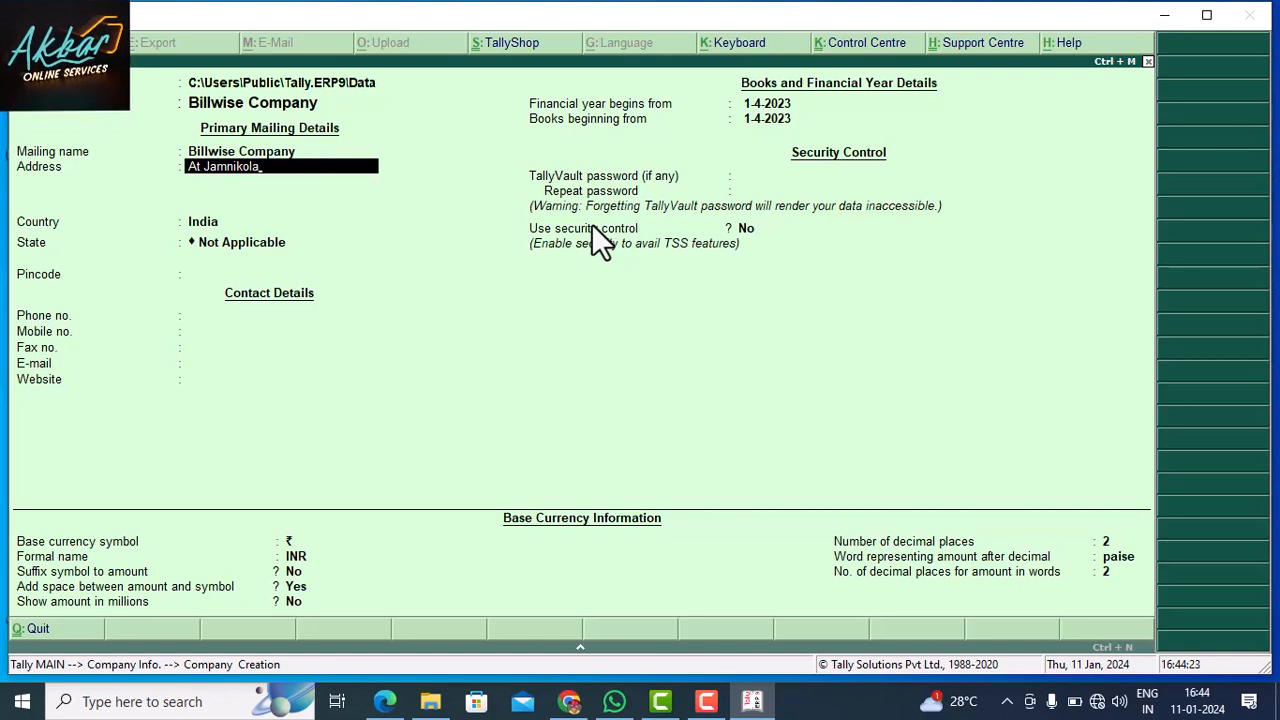
{"action": "key", "text": "Return"}
{"action": "key", "text": "Return"}
{"action": "key", "text": "Return"}
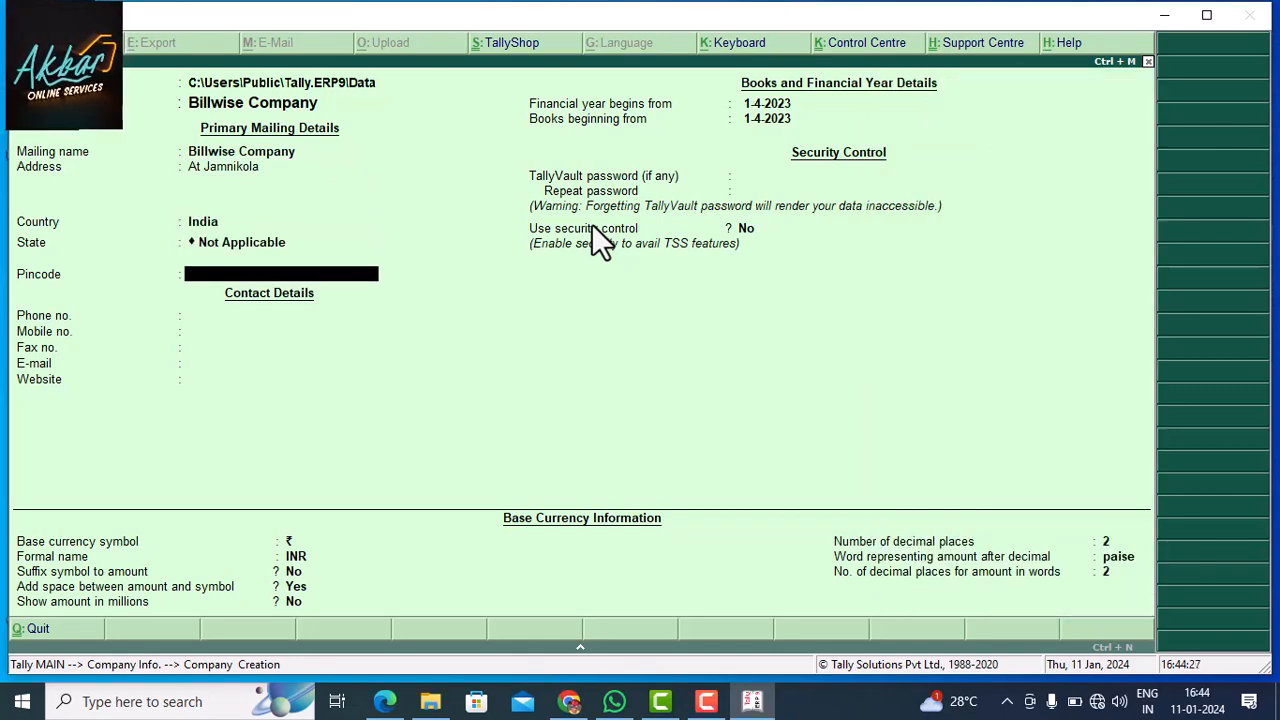
{"action": "type", "text": "814155"}
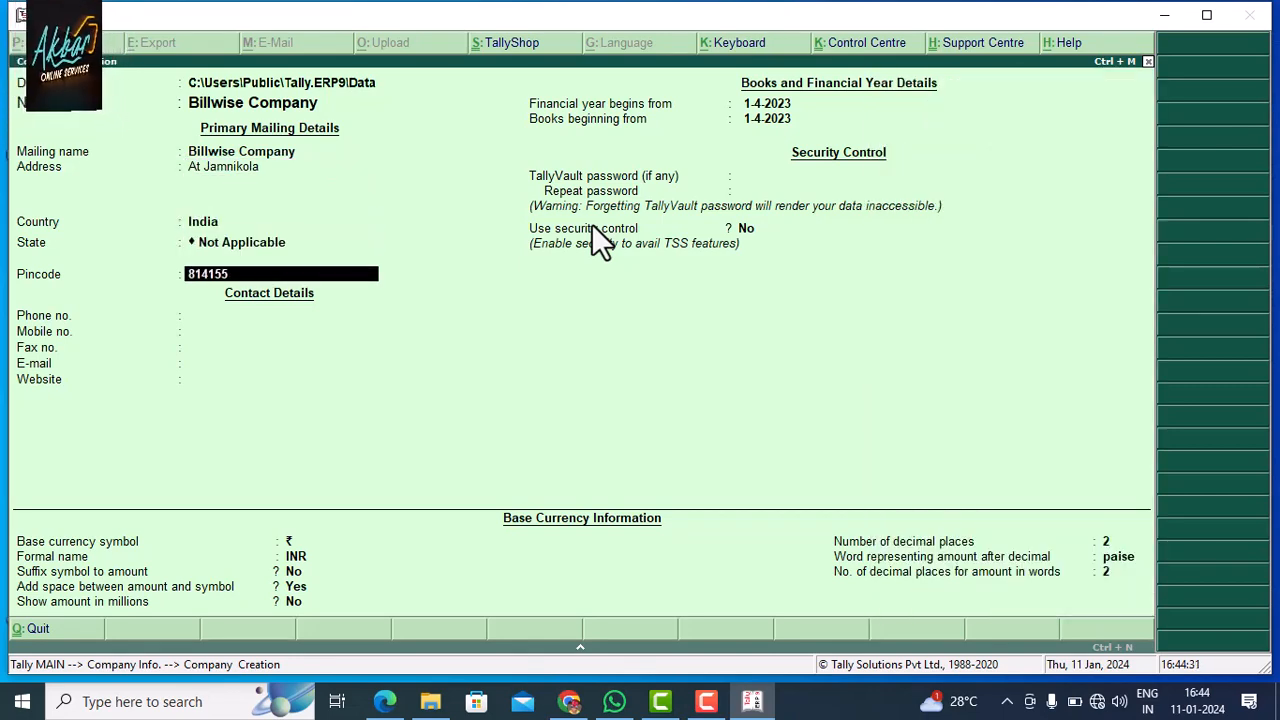
{"action": "key", "text": "BackSpace"}
{"action": "key", "text": "BackSpace"}
{"action": "key", "text": "BackSpace"}
{"action": "key", "text": "BackSpace"}
{"action": "key", "text": "BackSpace"}
{"action": "key", "text": "BackSpace"}
{"action": "key", "text": "BackSpace"}
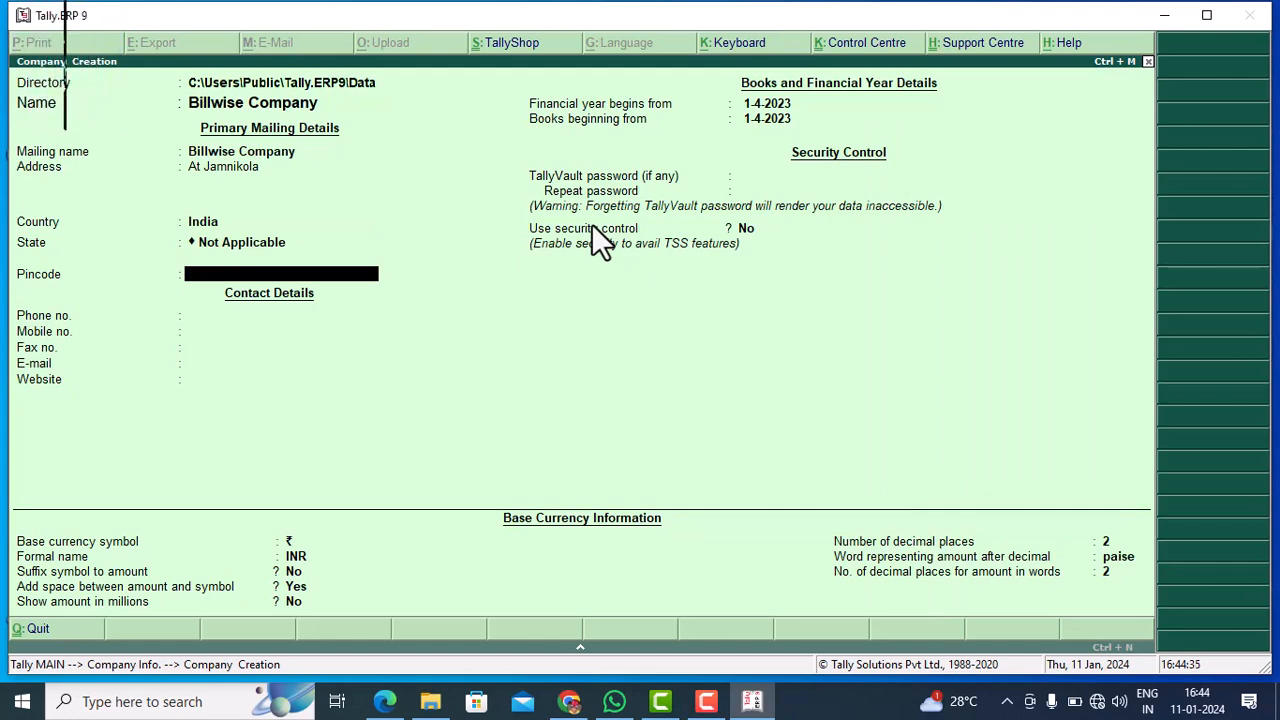
Step: Set the company's state to Jharkhand and enter its postal code
{"action": "type", "text": "Jh"}
{"action": "key", "text": "Return"}
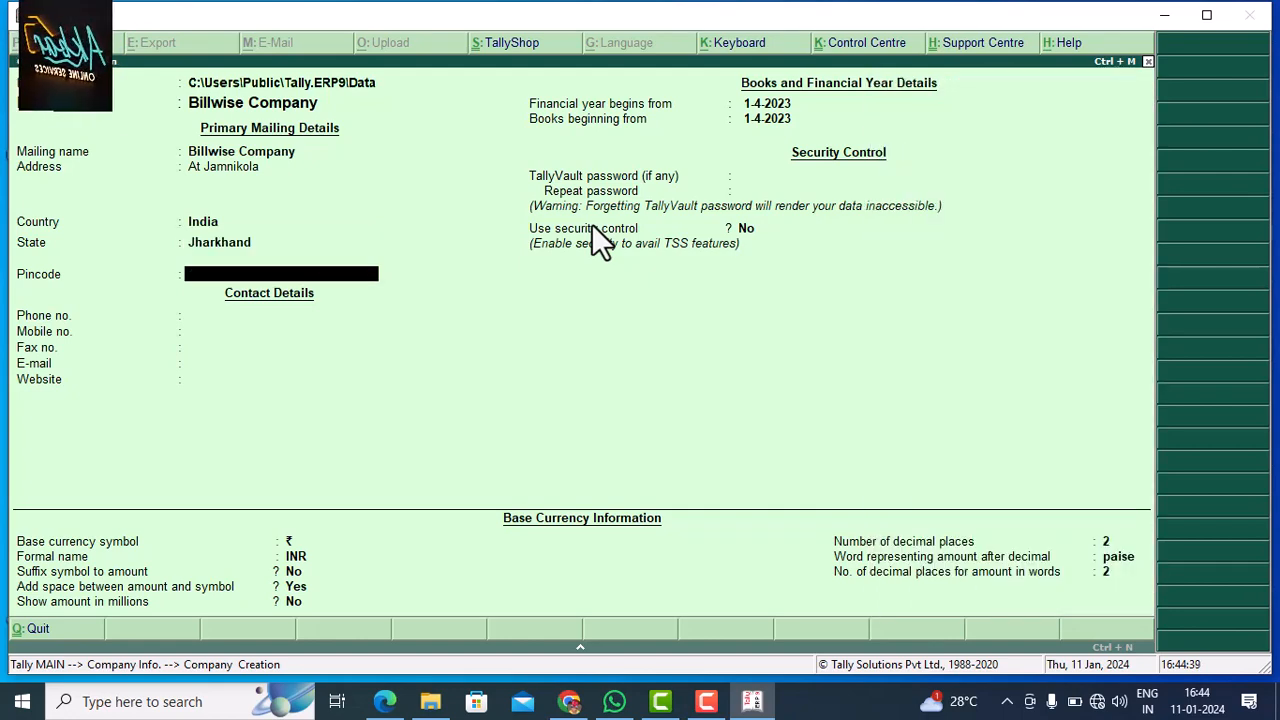
{"action": "type", "text": "814155"}
{"action": "key", "text": "Return"}
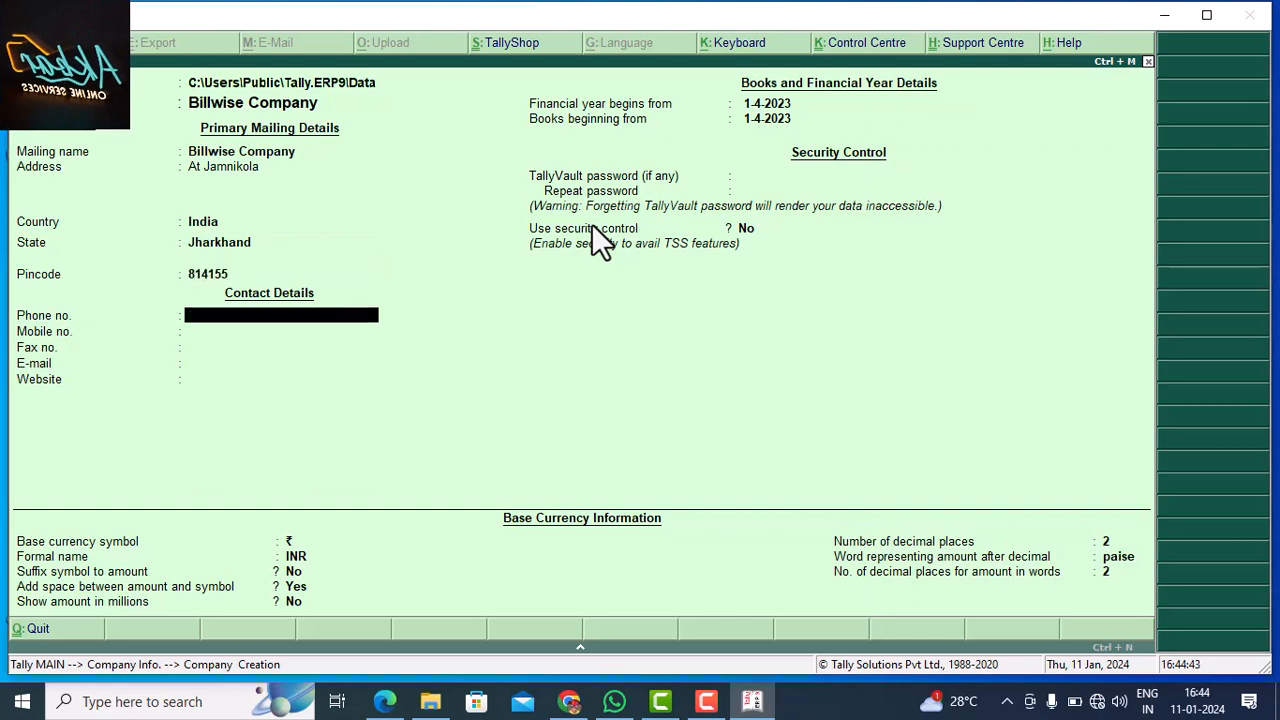
Step: Leave the contact, financial year, security and currency details at their defaults and save the new company
{"action": "key", "text": "Return"}
{"action": "key", "text": "Return"}
{"action": "key", "text": "Return"}
{"action": "key", "text": "Return"}
{"action": "key", "text": "Return"}
{"action": "key", "text": "Return"}
{"action": "key", "text": "Return"}
{"action": "key", "text": "Return"}
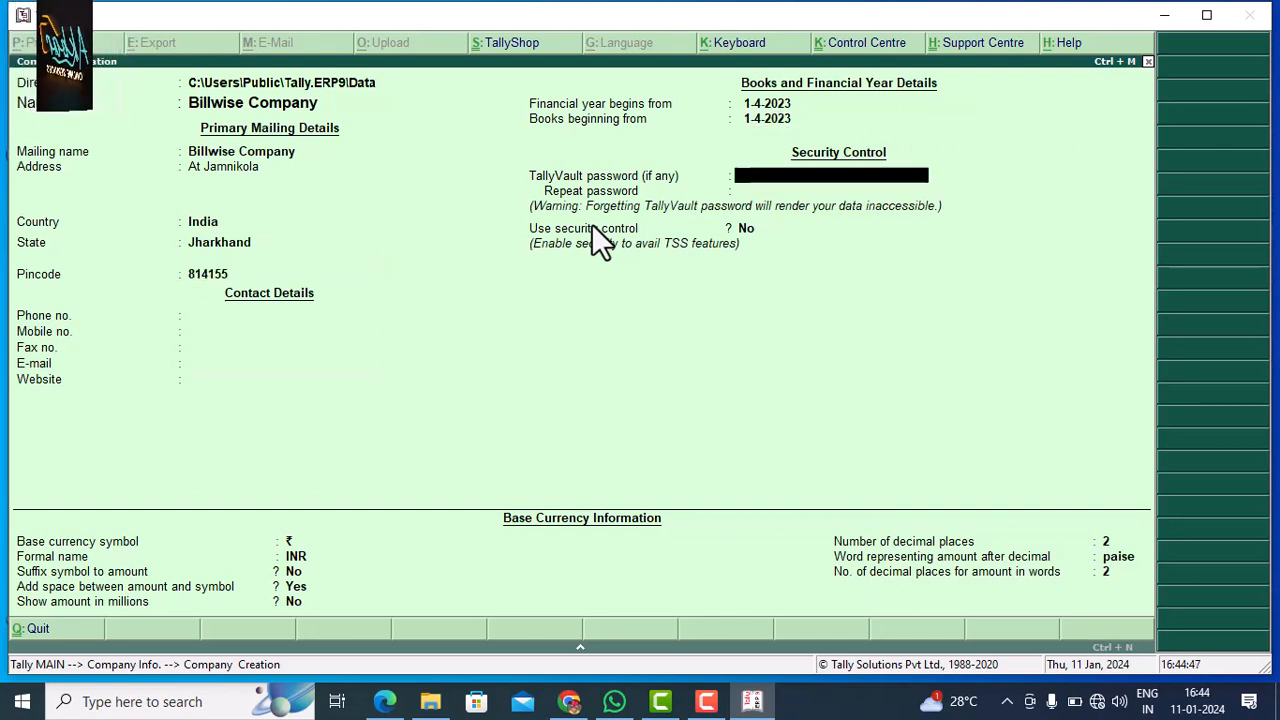
{"action": "key", "text": "Return"}
{"action": "key", "text": "Return"}
{"action": "key", "text": "Return"}
{"action": "key", "text": "Return"}
{"action": "key", "text": "Return"}
{"action": "key", "text": "Return"}
{"action": "key", "text": "Return"}
{"action": "key", "text": "Return"}
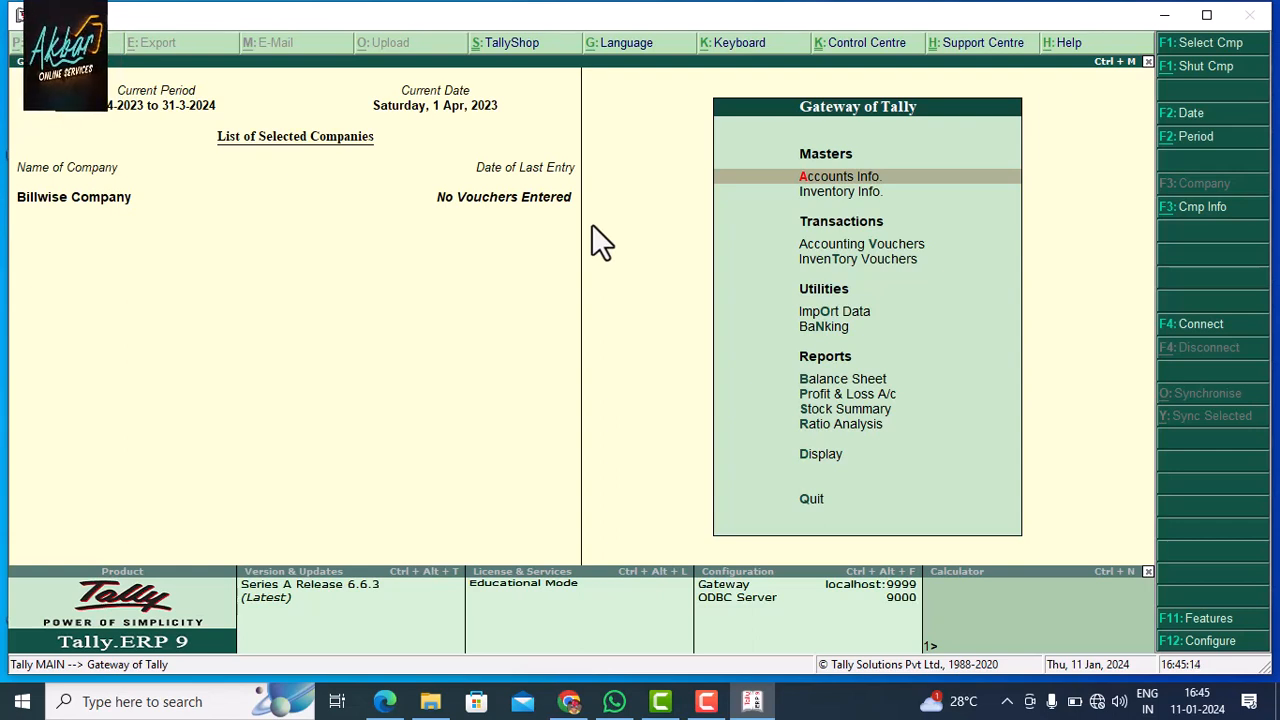
Step: In the company's accounting features, set Maintain accounts only to Yes and keep multi-currency off
{"action": "key", "text": "F11"}
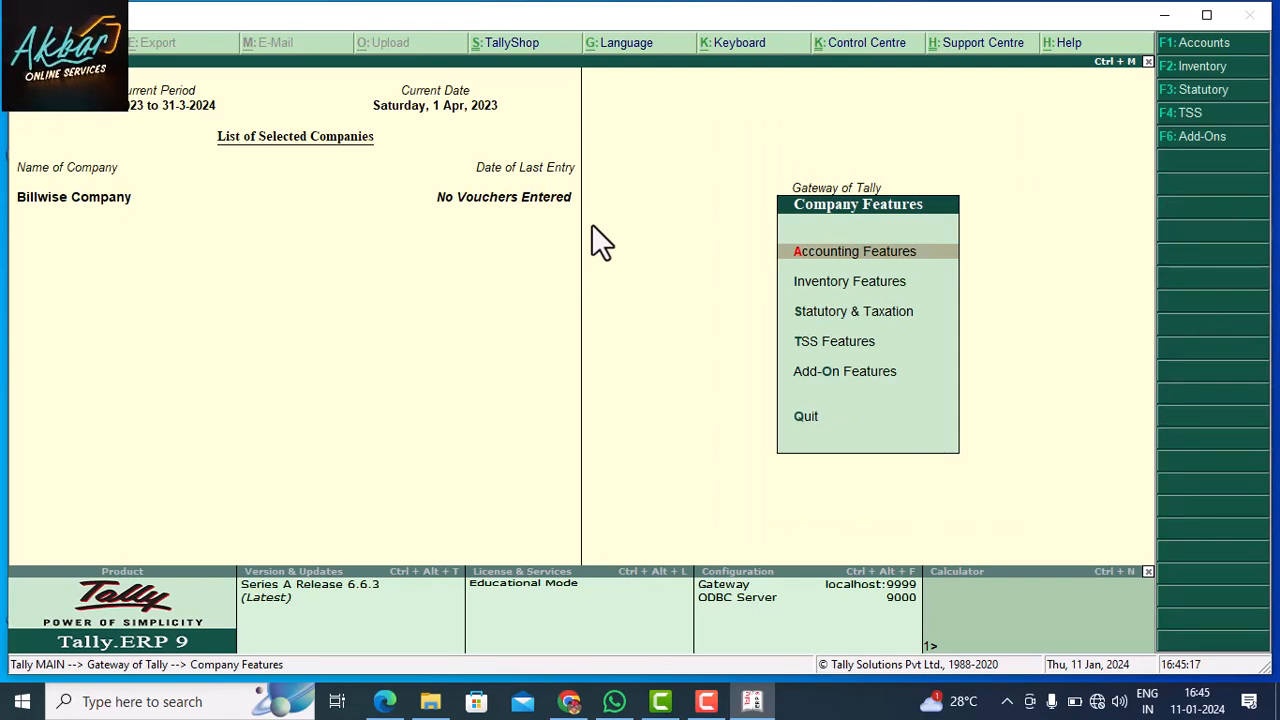
{"action": "key", "text": "Return"}
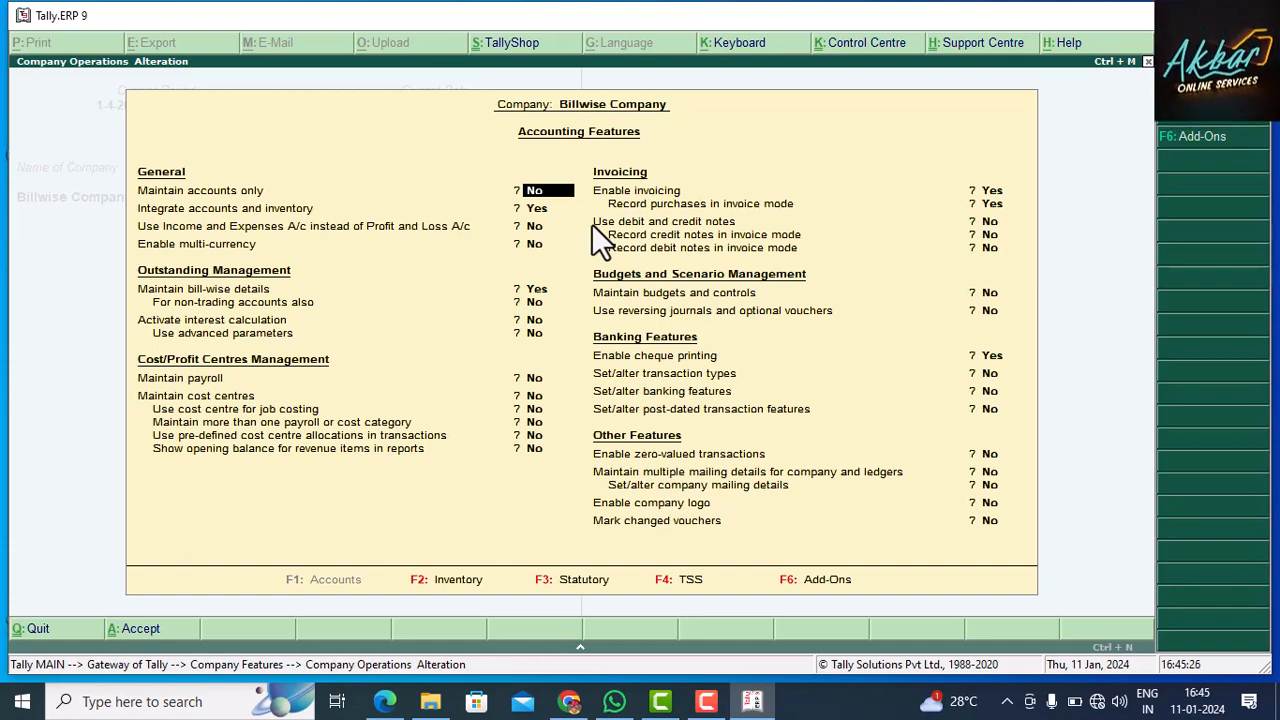
{"action": "key", "text": "y"}
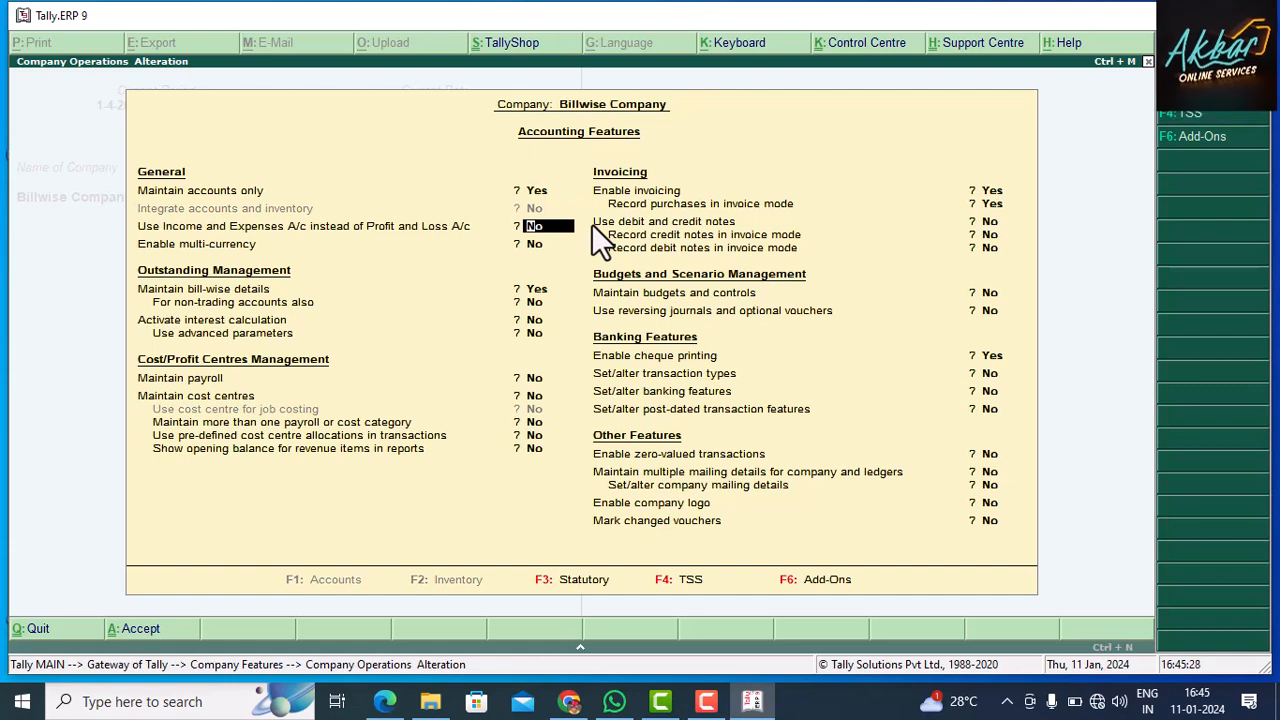
{"action": "key", "text": "Return"}
{"action": "key", "text": "Return"}
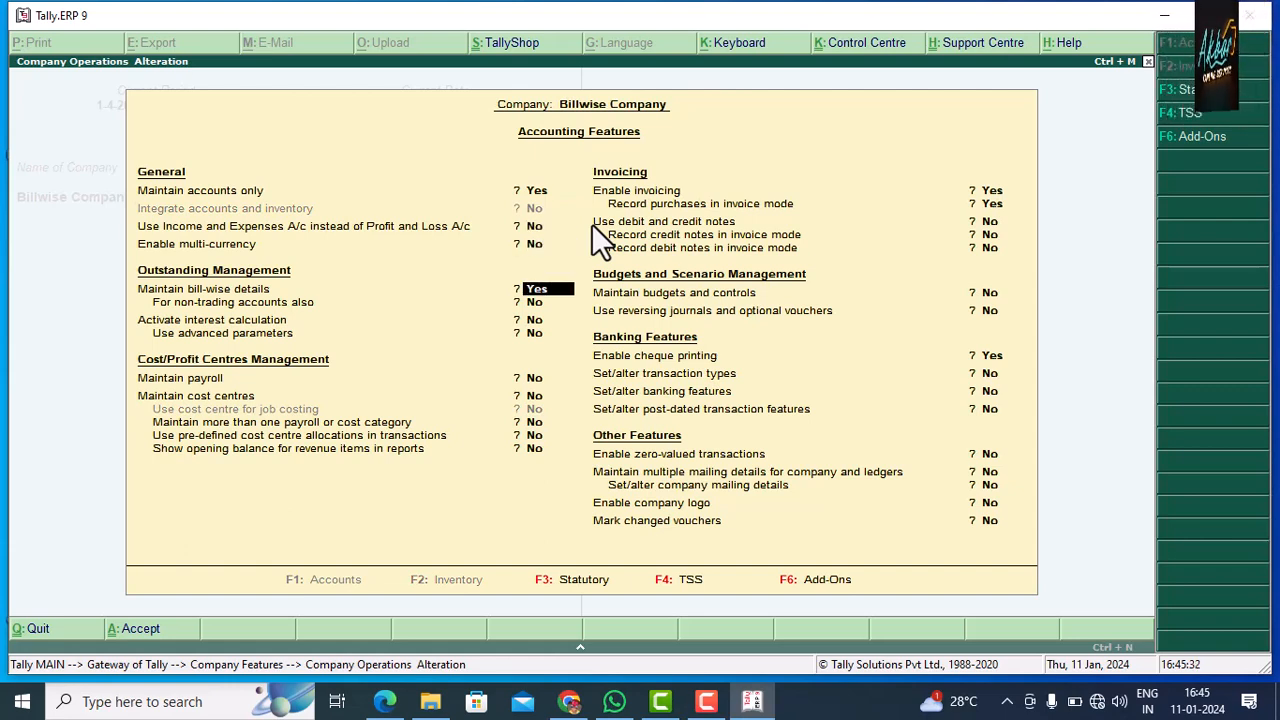
Step: Keep bill-wise details on, set Enable invoicing to No, and keep debit and credit notes off
{"action": "key", "text": "Return"}
{"action": "key", "text": "Return"}
{"action": "key", "text": "Return"}
{"action": "key", "text": "Return"}
{"action": "key", "text": "Return"}
{"action": "key", "text": "Return"}
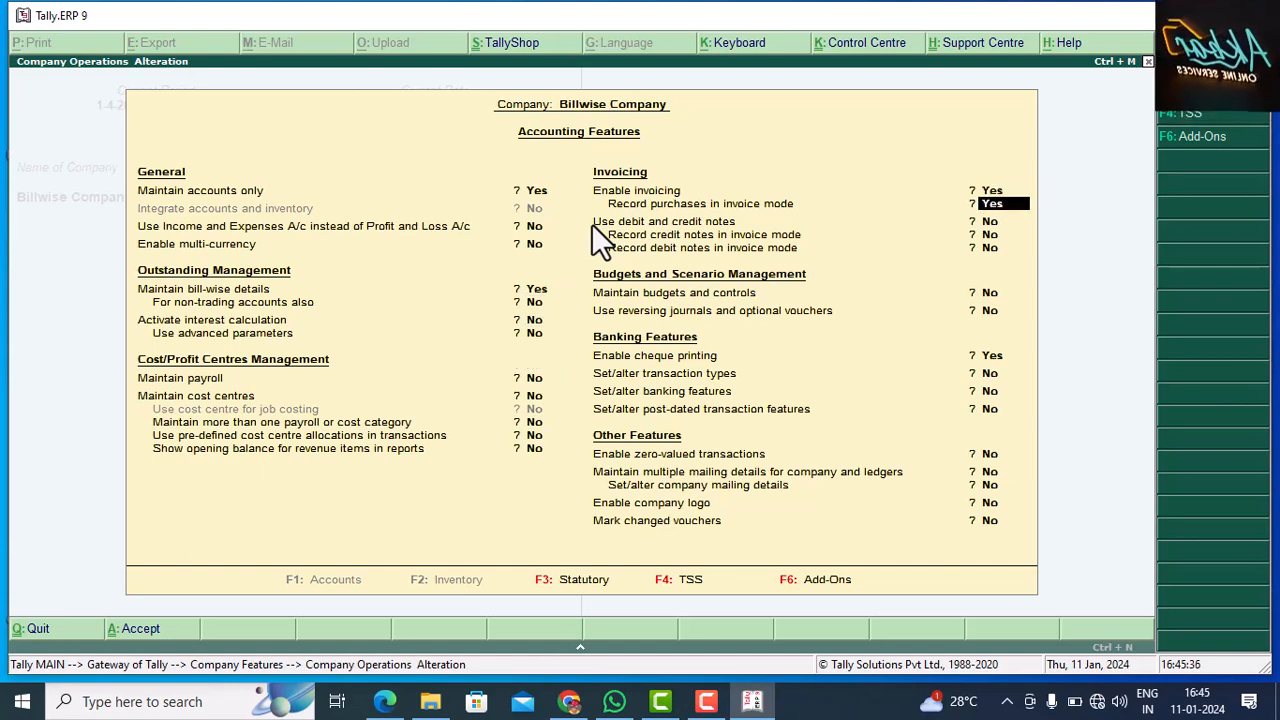
{"action": "key", "text": "Up"}
{"action": "type", "text": "n"}
{"action": "key", "text": "Return"}
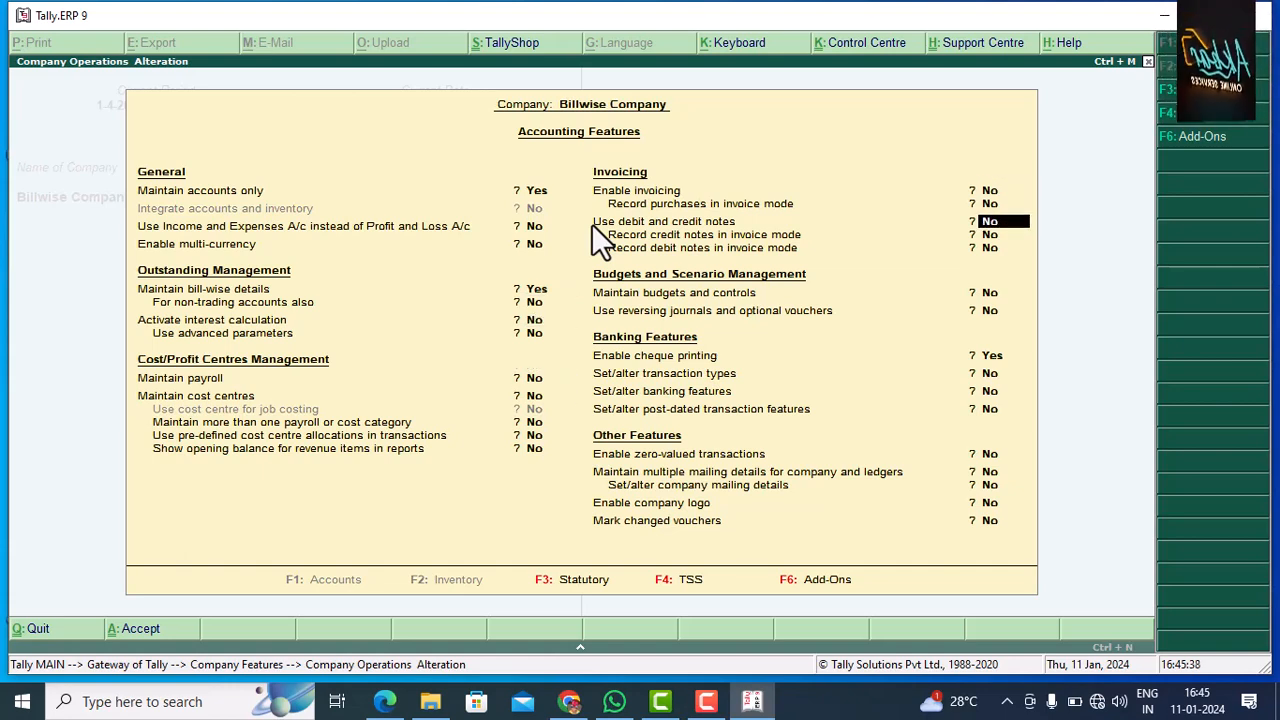
{"action": "type", "text": "n"}
{"action": "key", "text": "Return"}
{"action": "key", "text": "Return"}
{"action": "key", "text": "Return"}
{"action": "key", "text": "Return"}
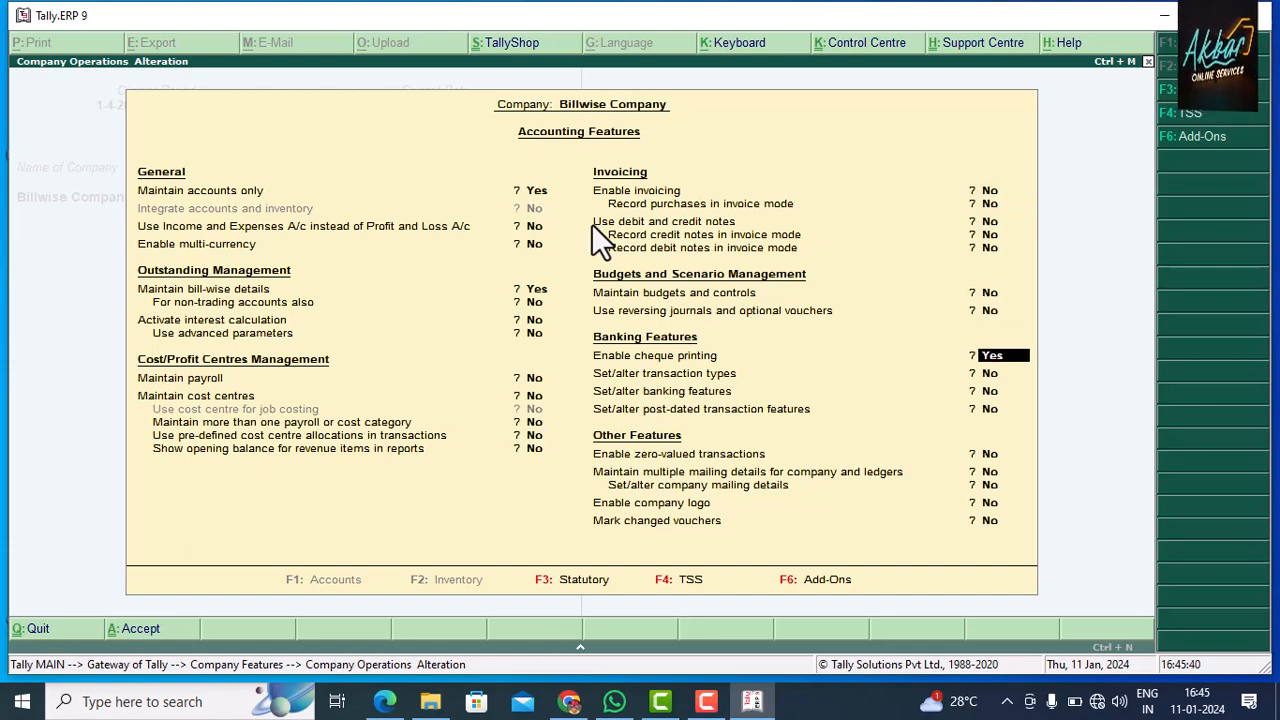
Step: Set Enable cheque printing to No, save the accounting features and return to the Gateway of Tally
{"action": "key", "text": "Up"}
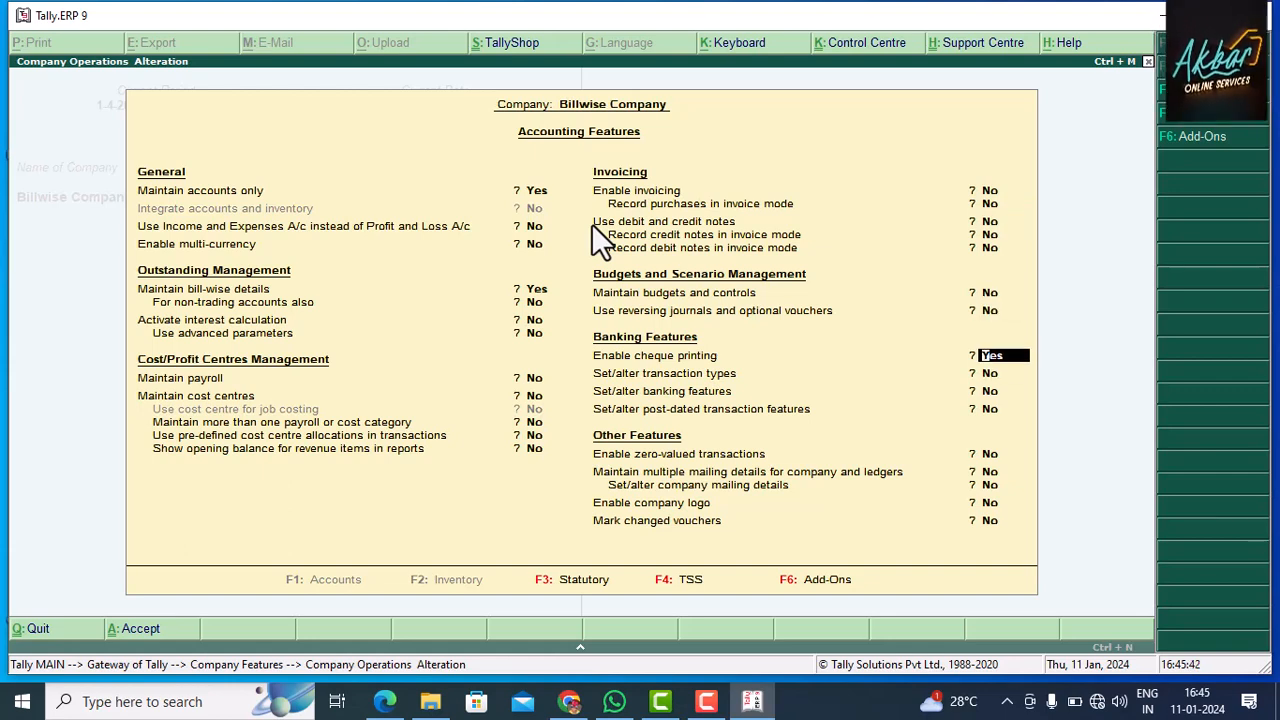
{"action": "type", "text": "n"}
{"action": "key", "text": "Return"}
{"action": "key", "text": "Return"}
{"action": "key", "text": "Return"}
{"action": "key", "text": "Return"}
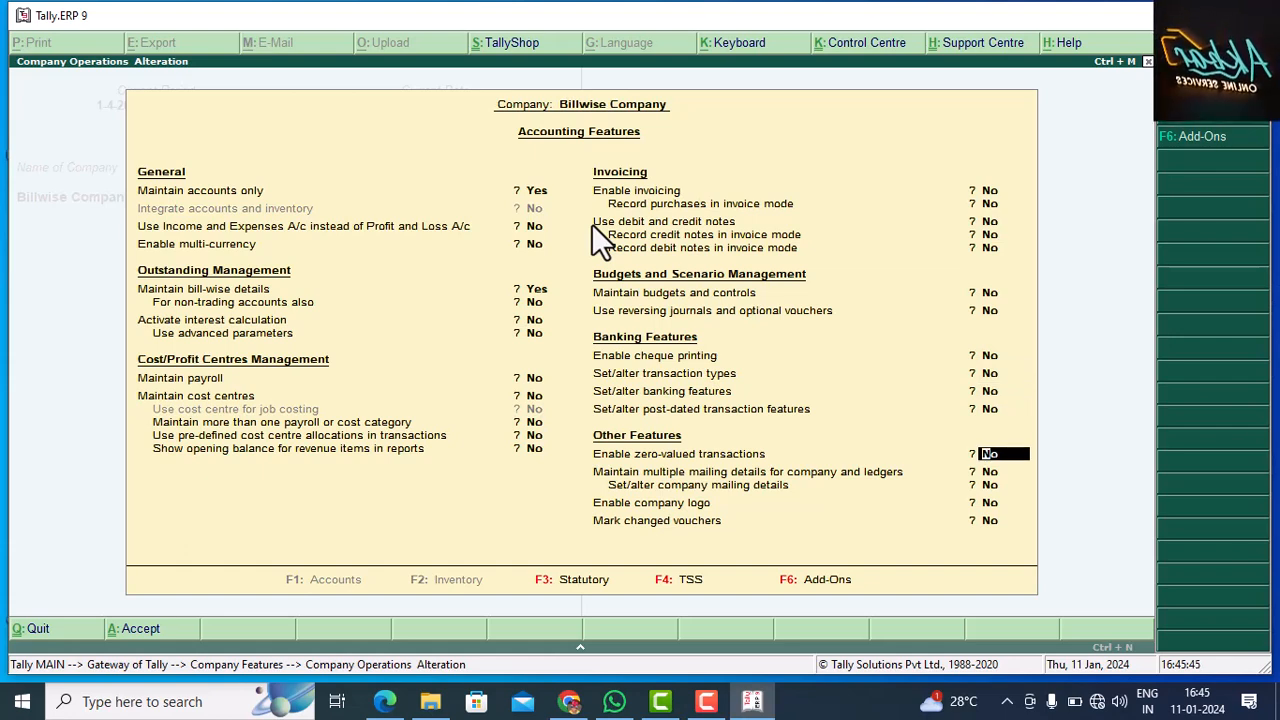
{"action": "key", "text": "ctrl+a"}
{"action": "key", "text": "Escape"}
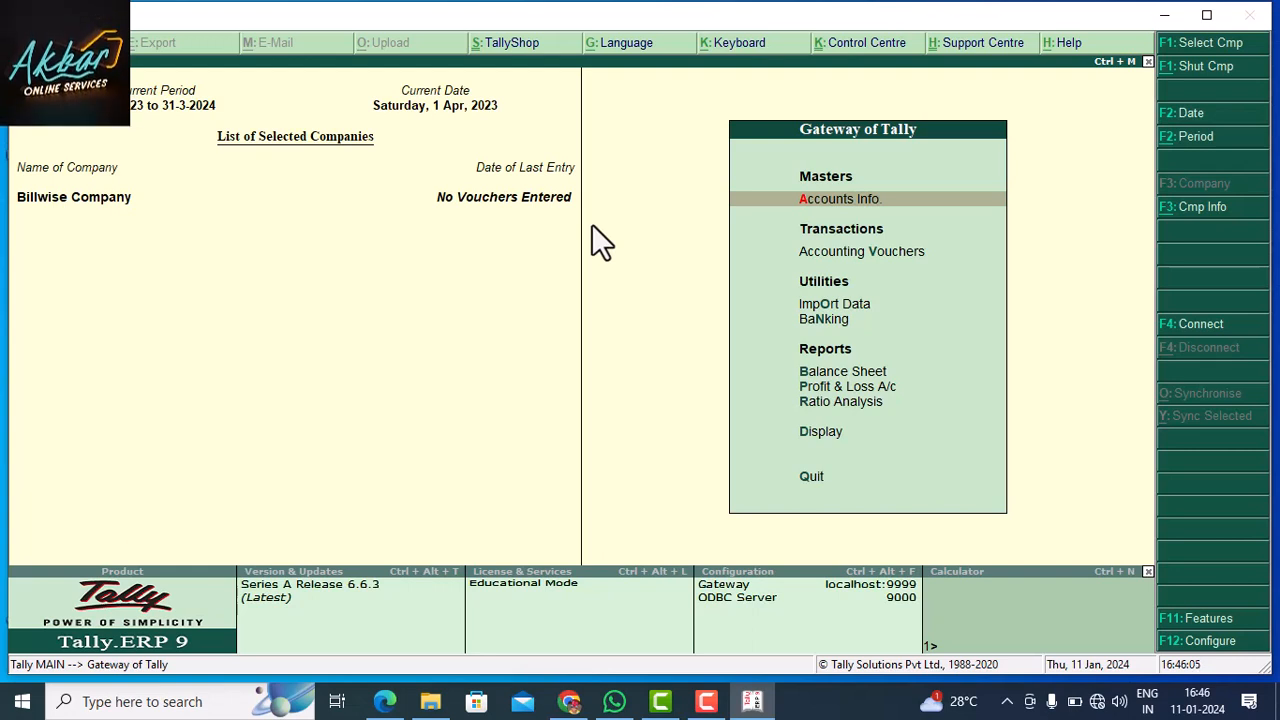
Step: Start a receipt accounting voucher with Cash as the account
{"action": "key", "text": "v"}
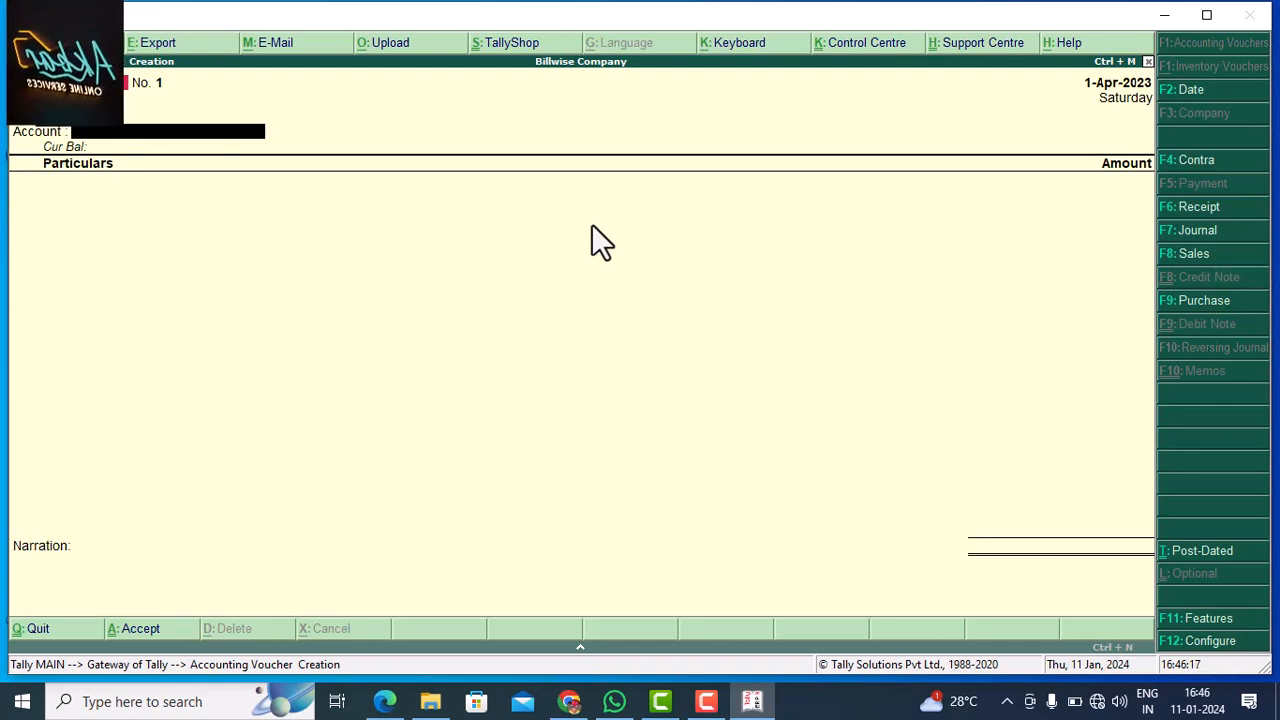
{"action": "key", "text": "F5"}
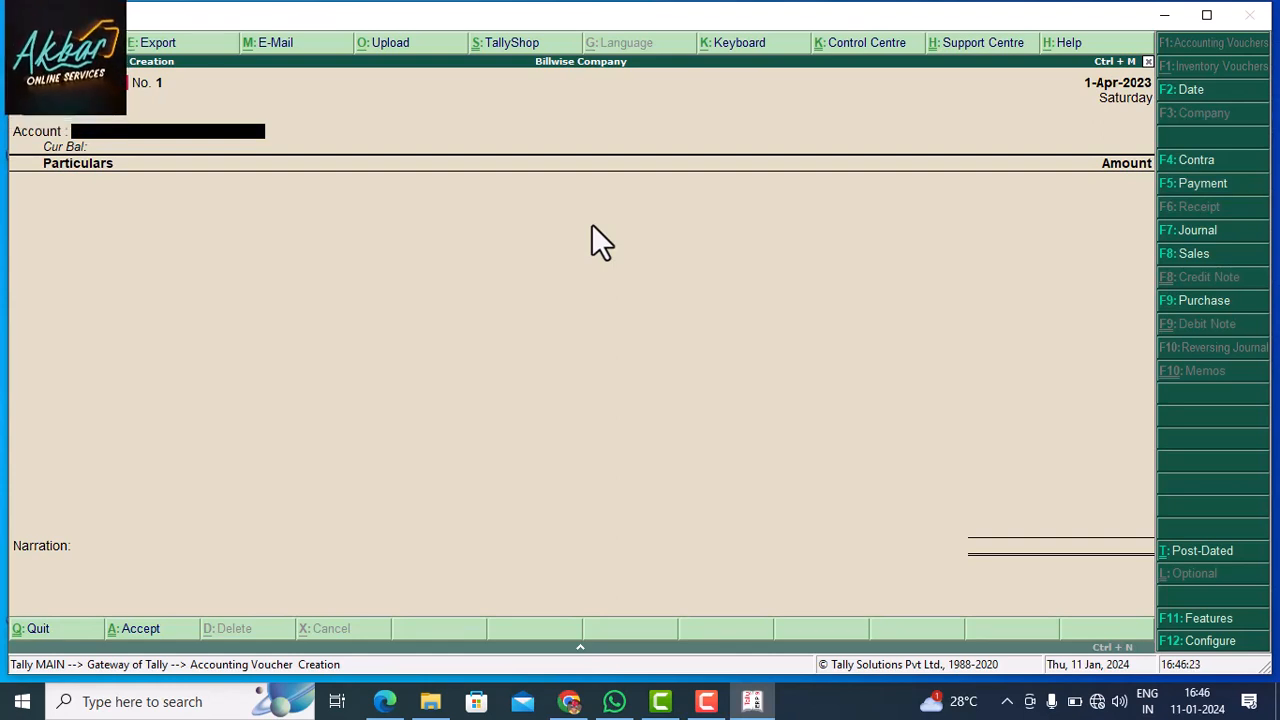
{"action": "key", "text": "Return"}
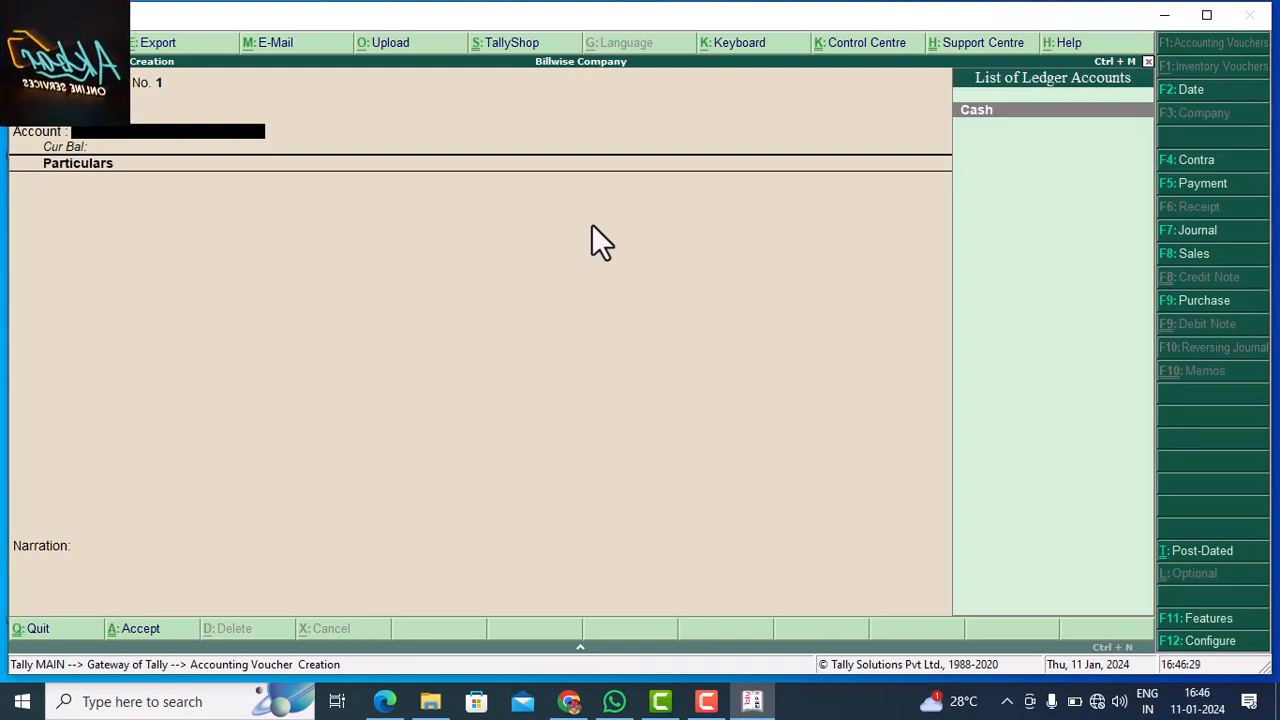
{"action": "key", "text": "Return"}
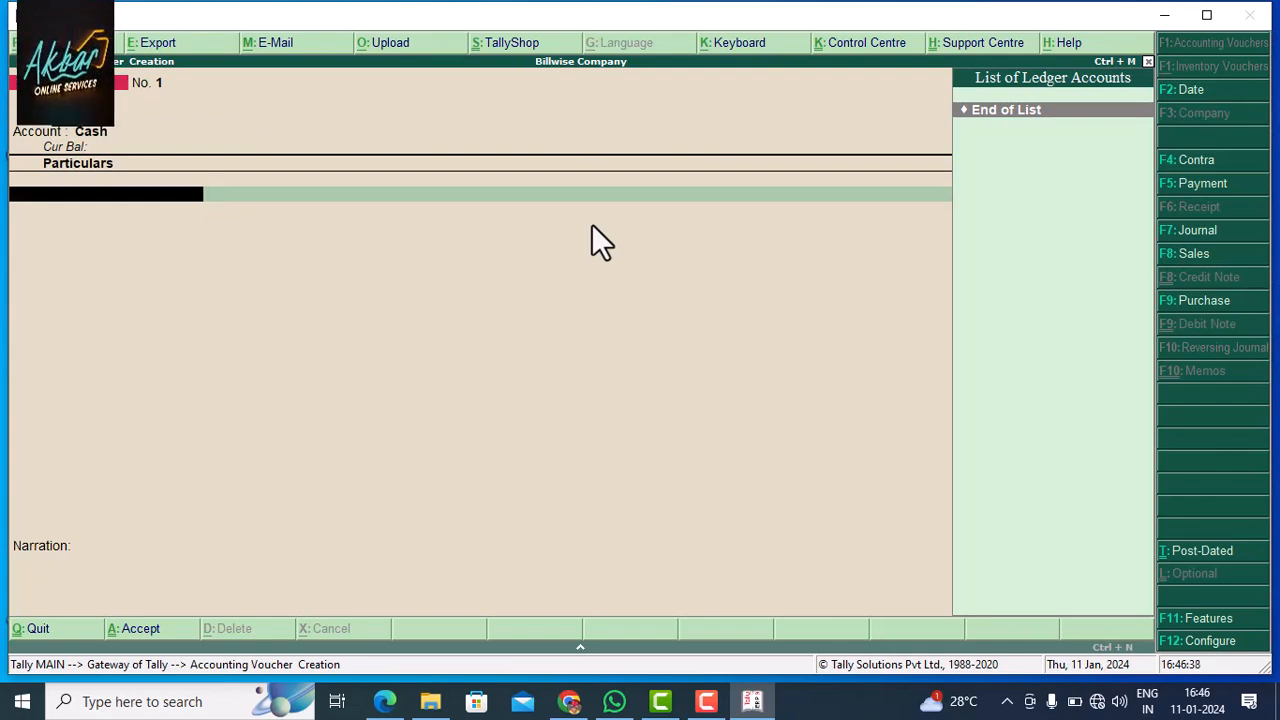
Step: Create a ledger named Capital A/c under the Capital Account group for the receipt's particulars and accept it
{"action": "key", "text": "alt+c"}
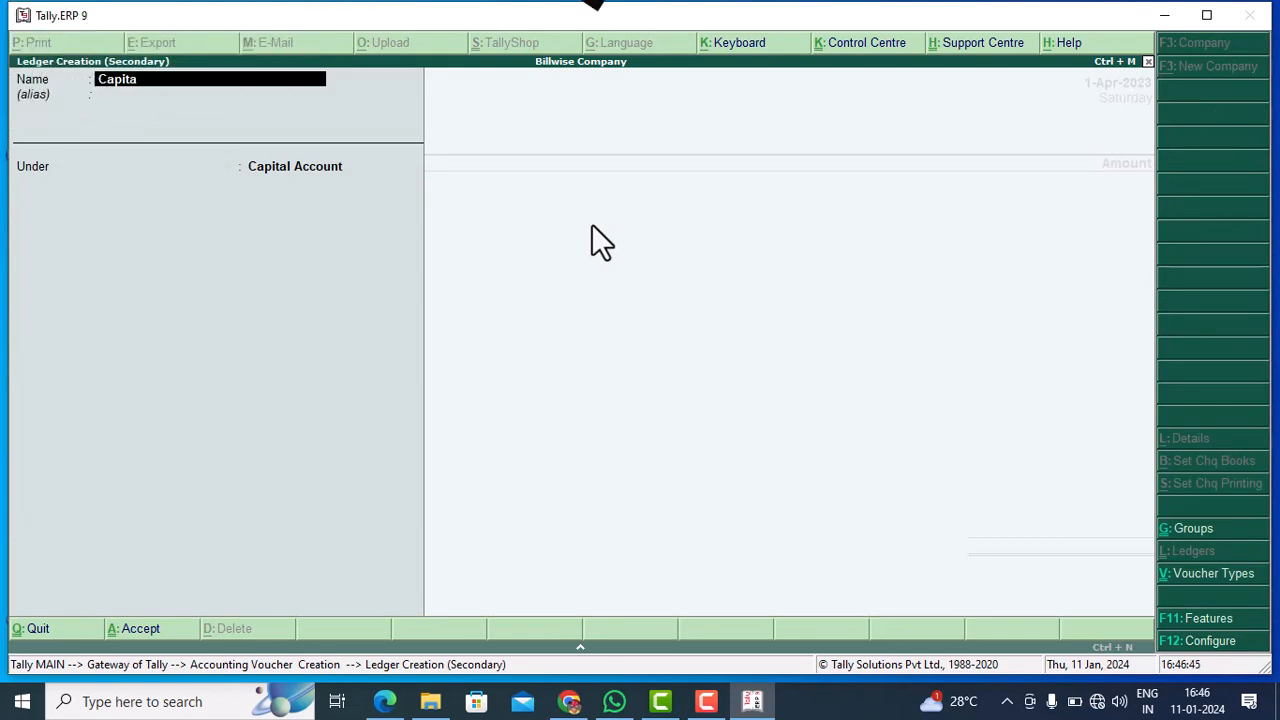
{"action": "type", "text": "Acc"}
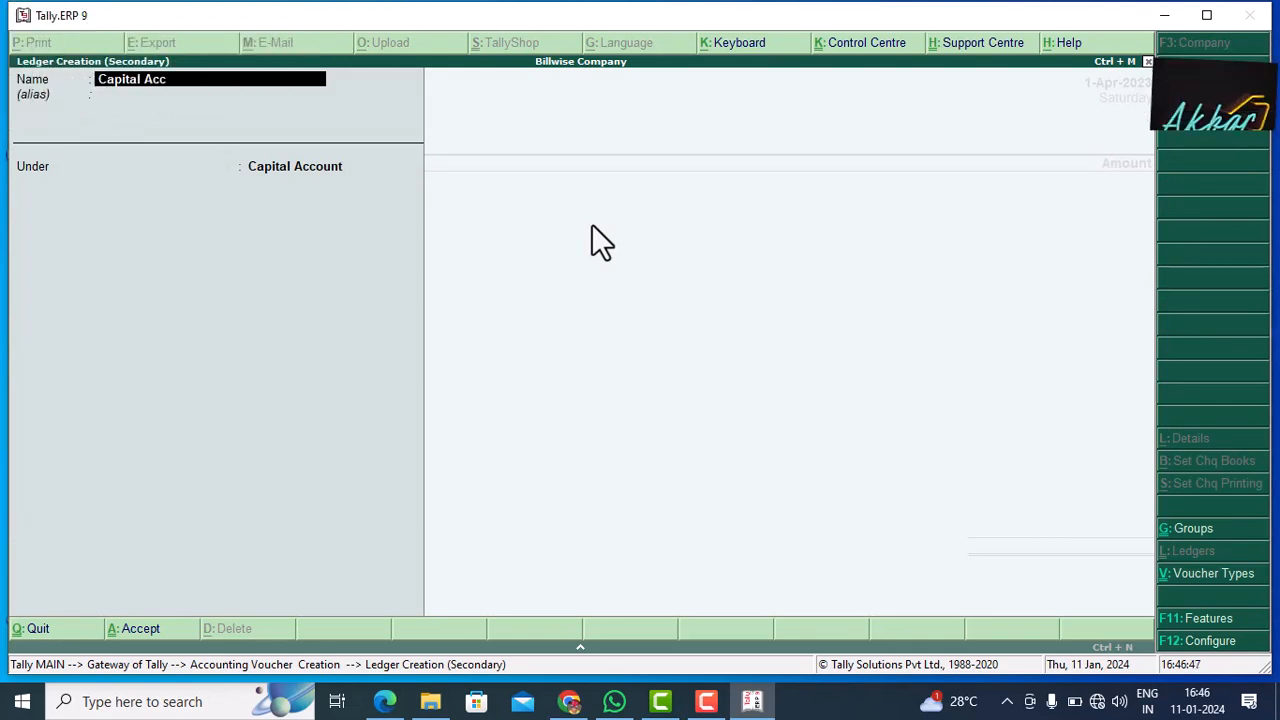
{"action": "key", "text": "BackSpace"}
{"action": "key", "text": "BackSpace"}
{"action": "key", "text": "BackSpace"}
{"action": "type", "text": "al A/"}
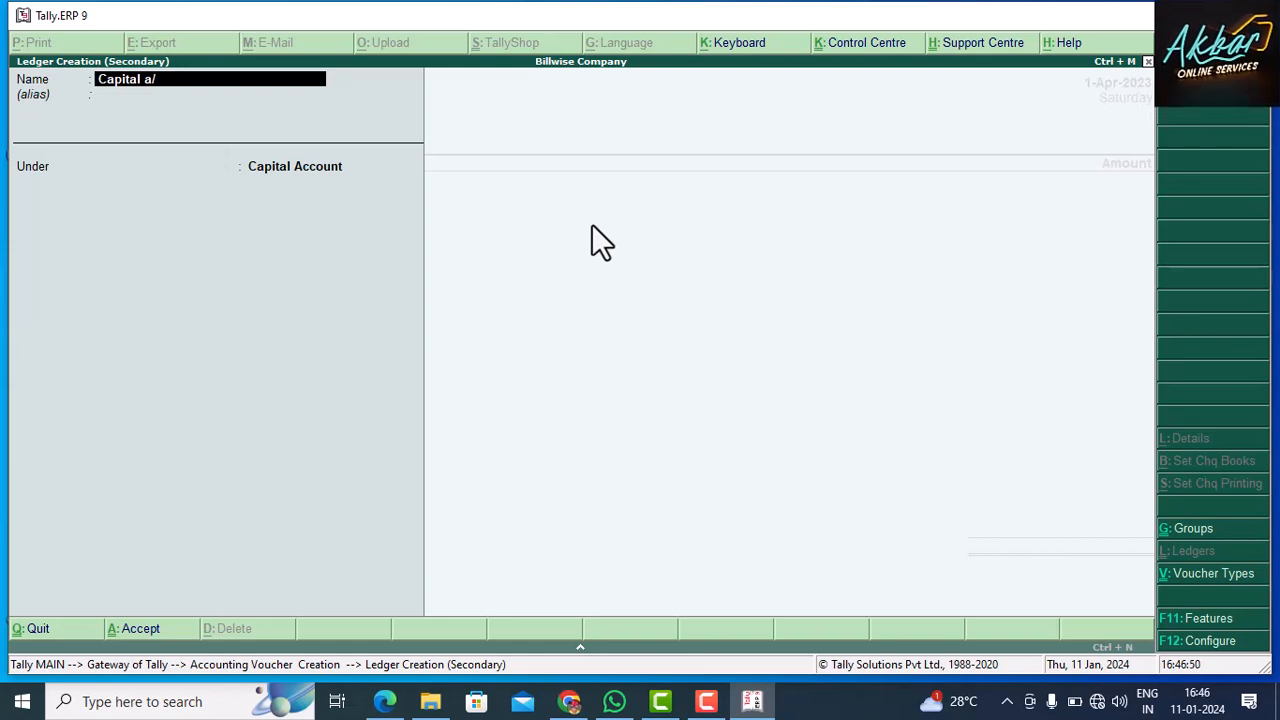
{"action": "type", "text": "c"}
{"action": "key", "text": "Return"}
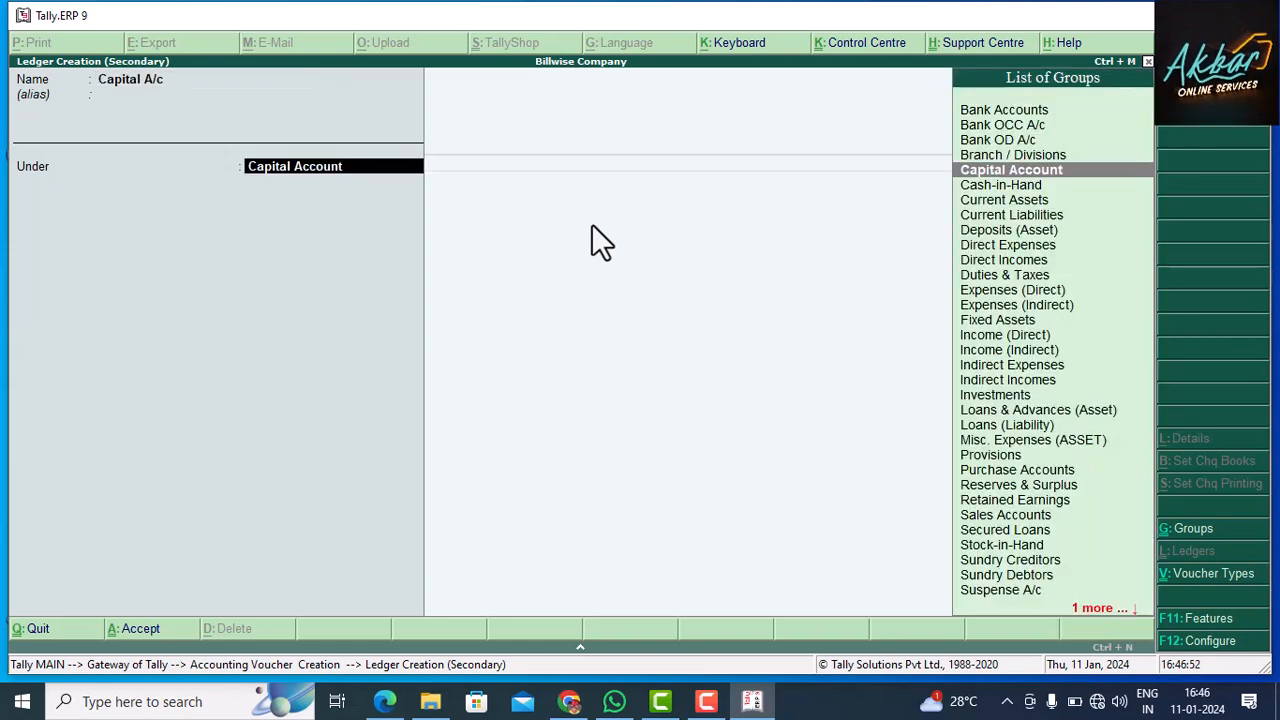
{"action": "key", "text": "Return"}
{"action": "key", "text": "Return"}
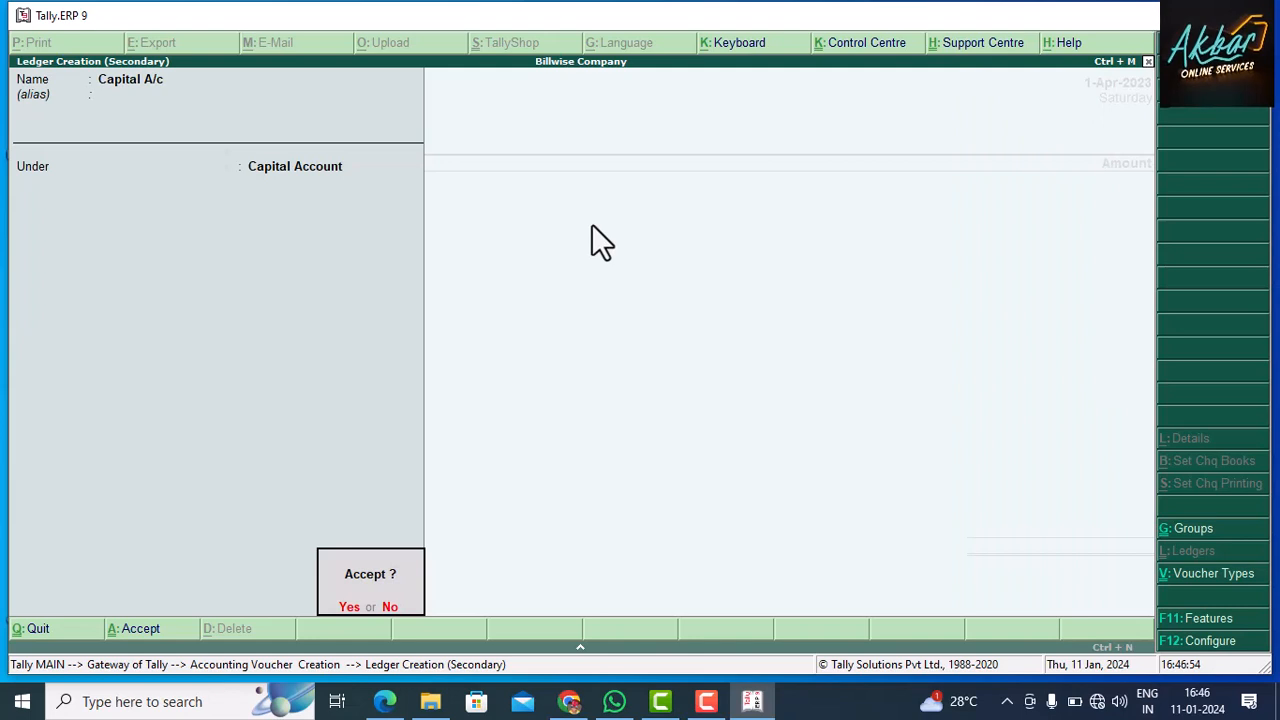
{"action": "key", "text": "Return"}
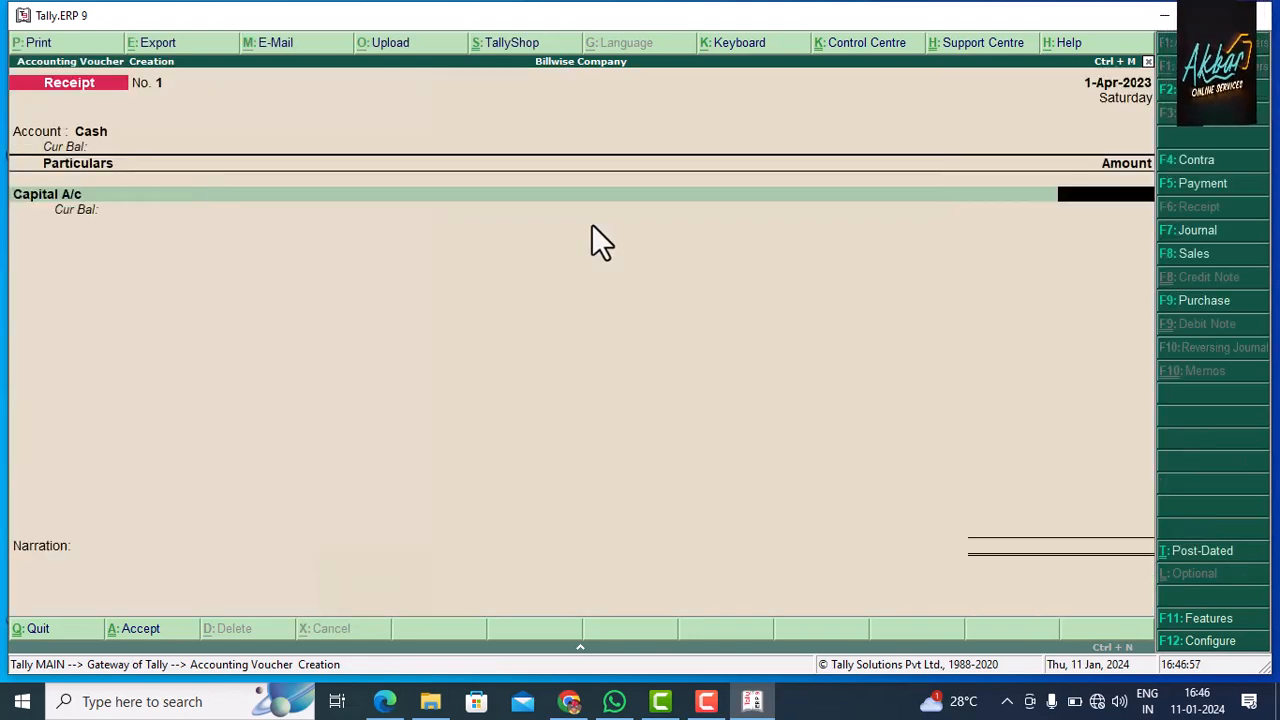
Step: Enter 1,00,000 as the Capital A/c amount, leave the narration blank and accept the receipt voucher
{"action": "type", "text": "1"}
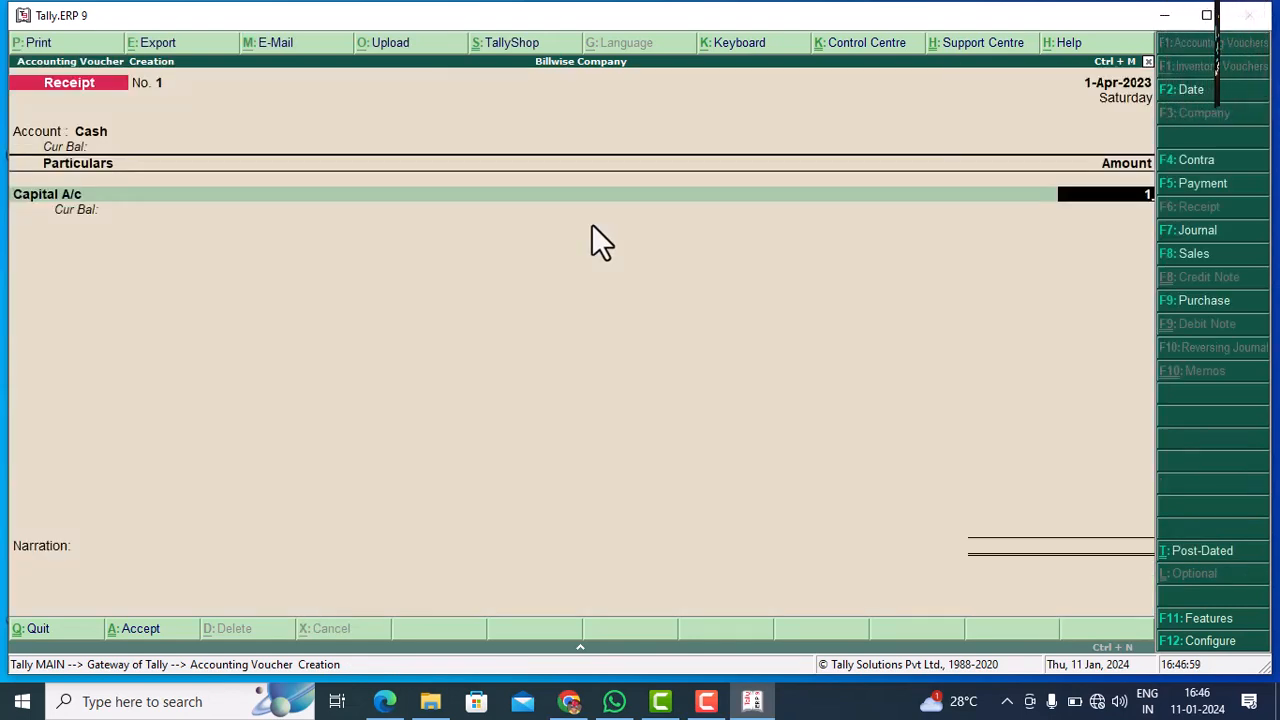
{"action": "type", "text": ",00"}
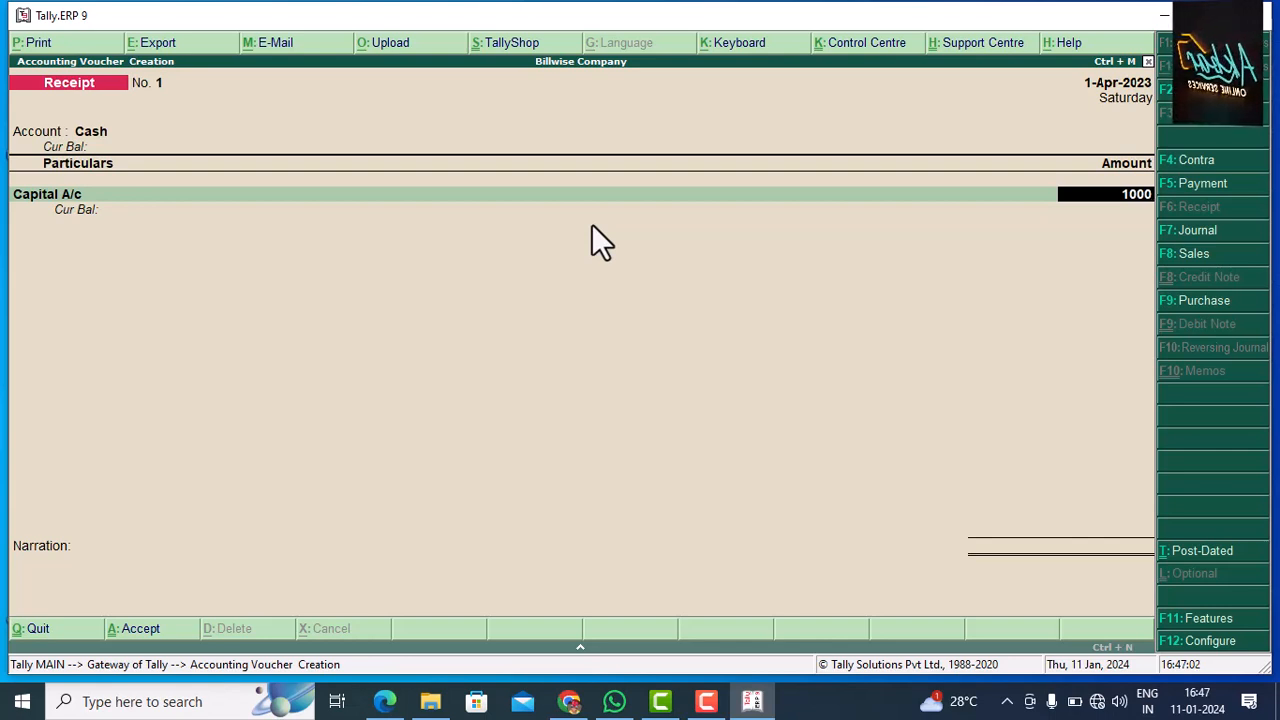
{"action": "type", "text": ",00"}
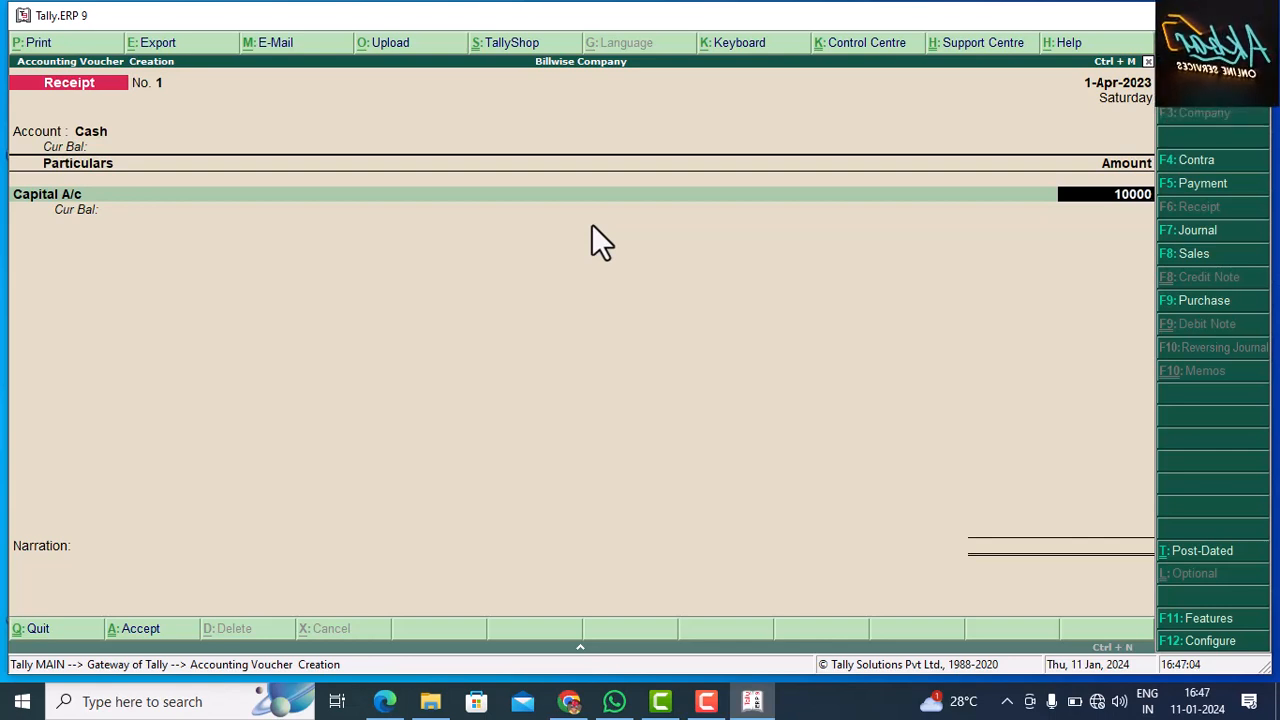
{"action": "type", "text": "0"}
{"action": "key", "text": "Return"}
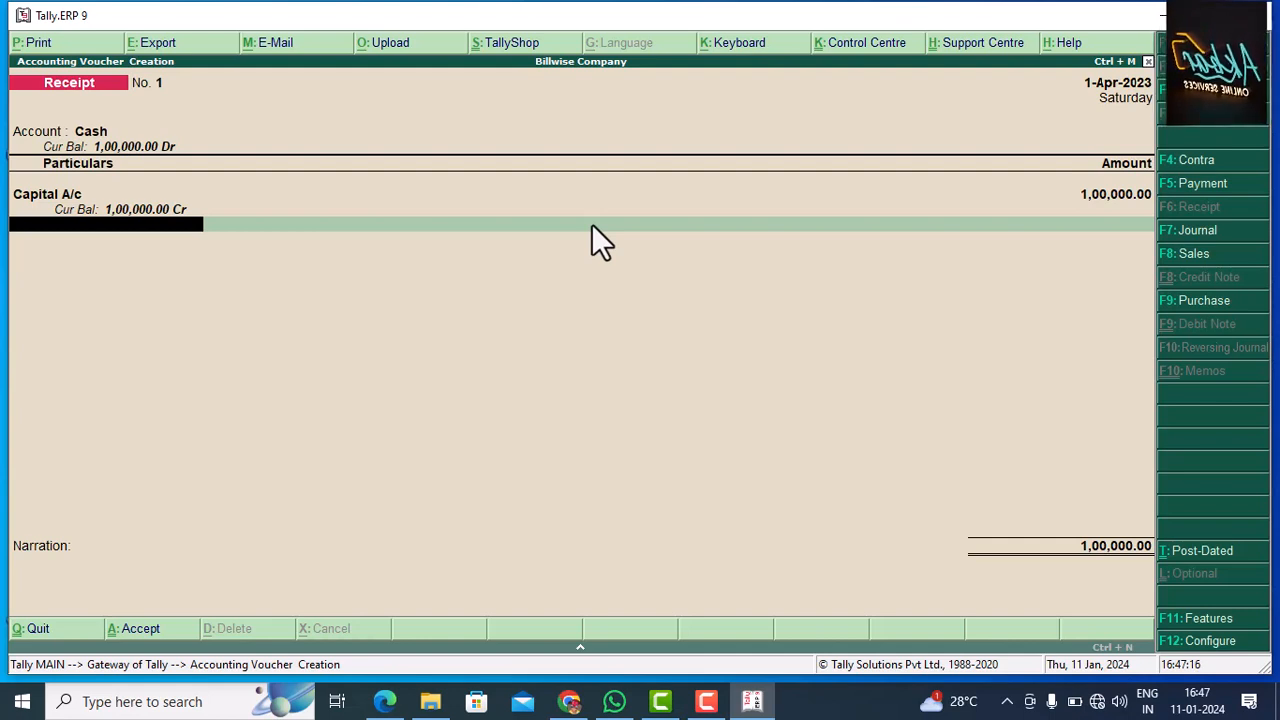
{"action": "key", "text": "Return"}
{"action": "key", "text": "Return"}
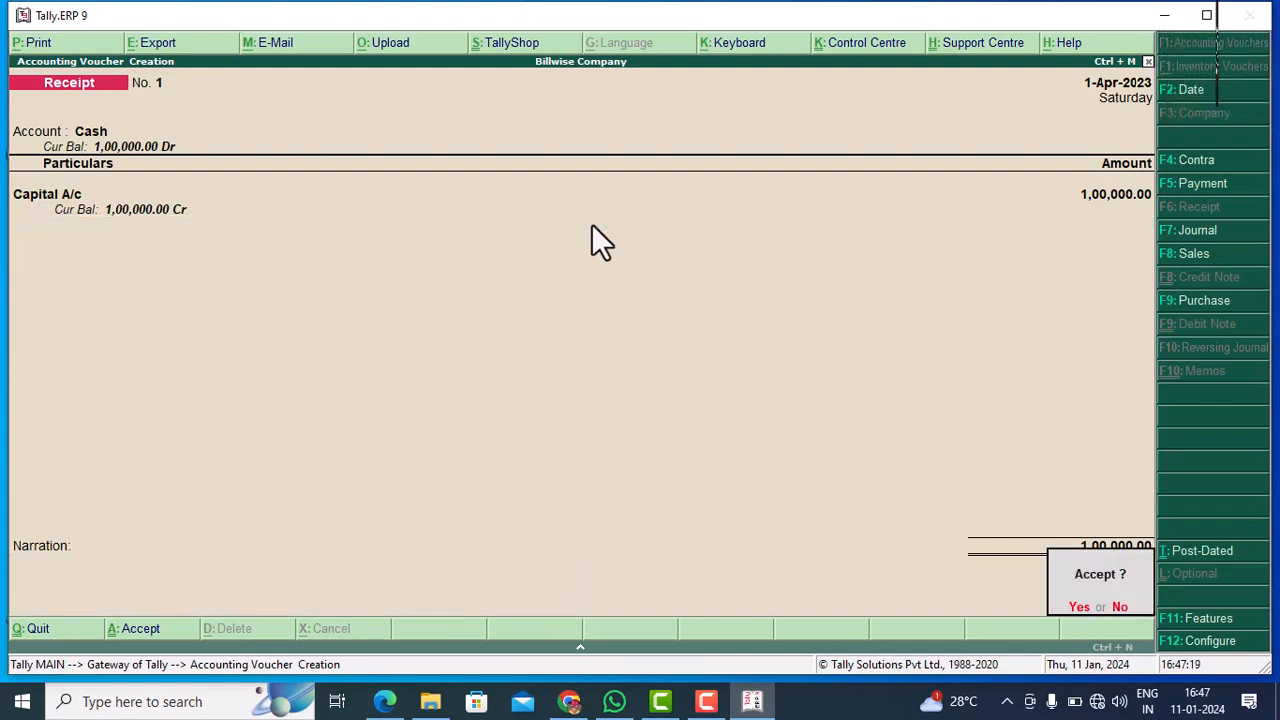
{"action": "key", "text": "y"}
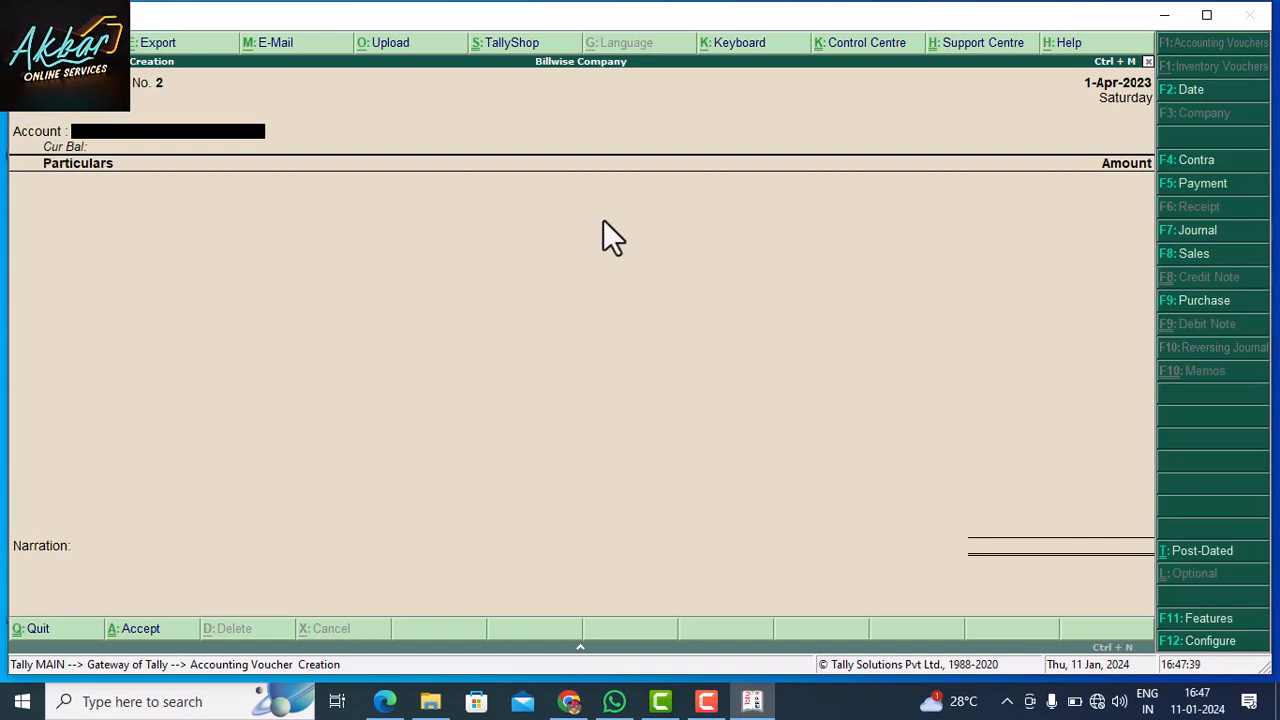
Step: Start a purchase voucher, leaving the supplier invoice number and date blank
{"action": "left_click", "coordinate": [1202, 300]}
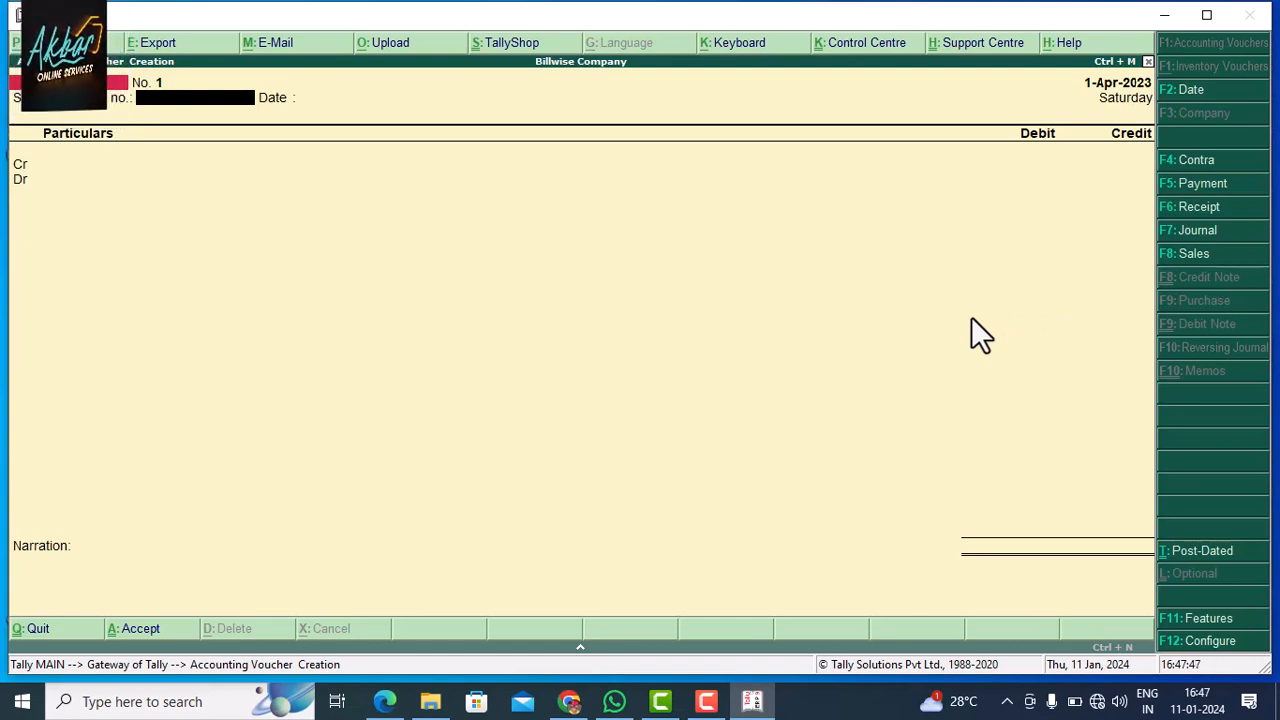
{"action": "key", "text": "Return"}
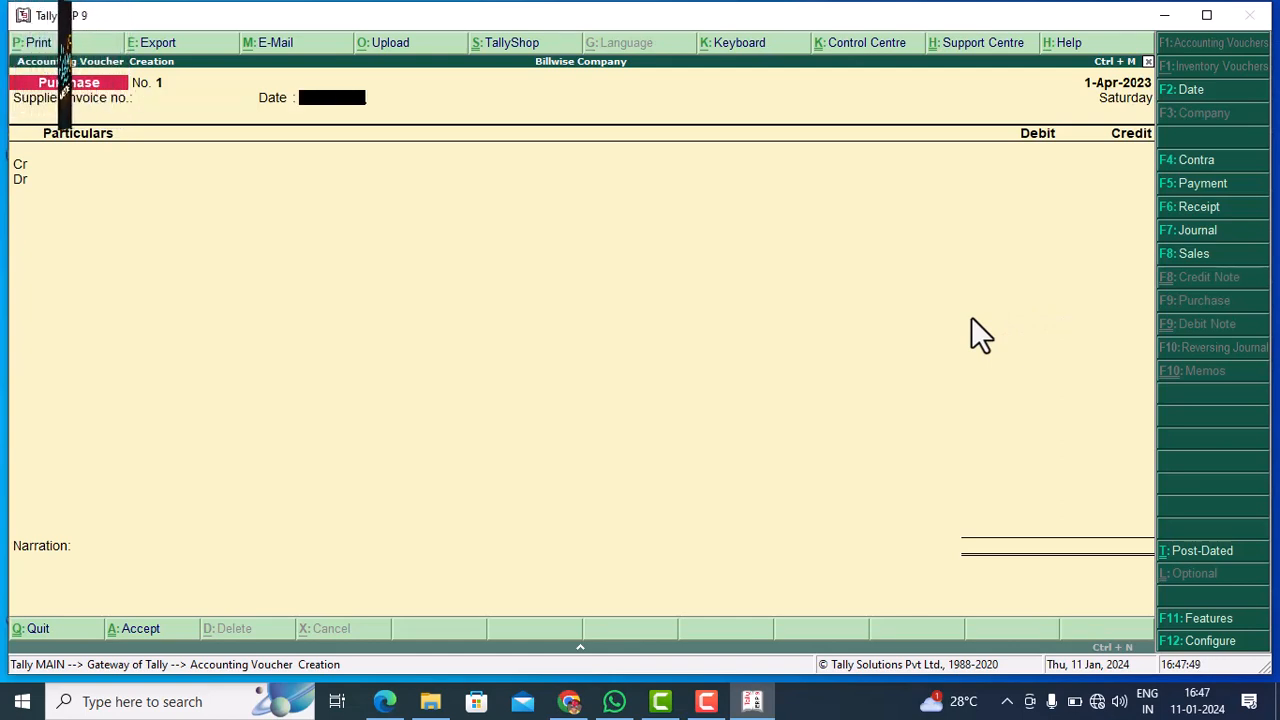
{"action": "key", "text": "Return"}
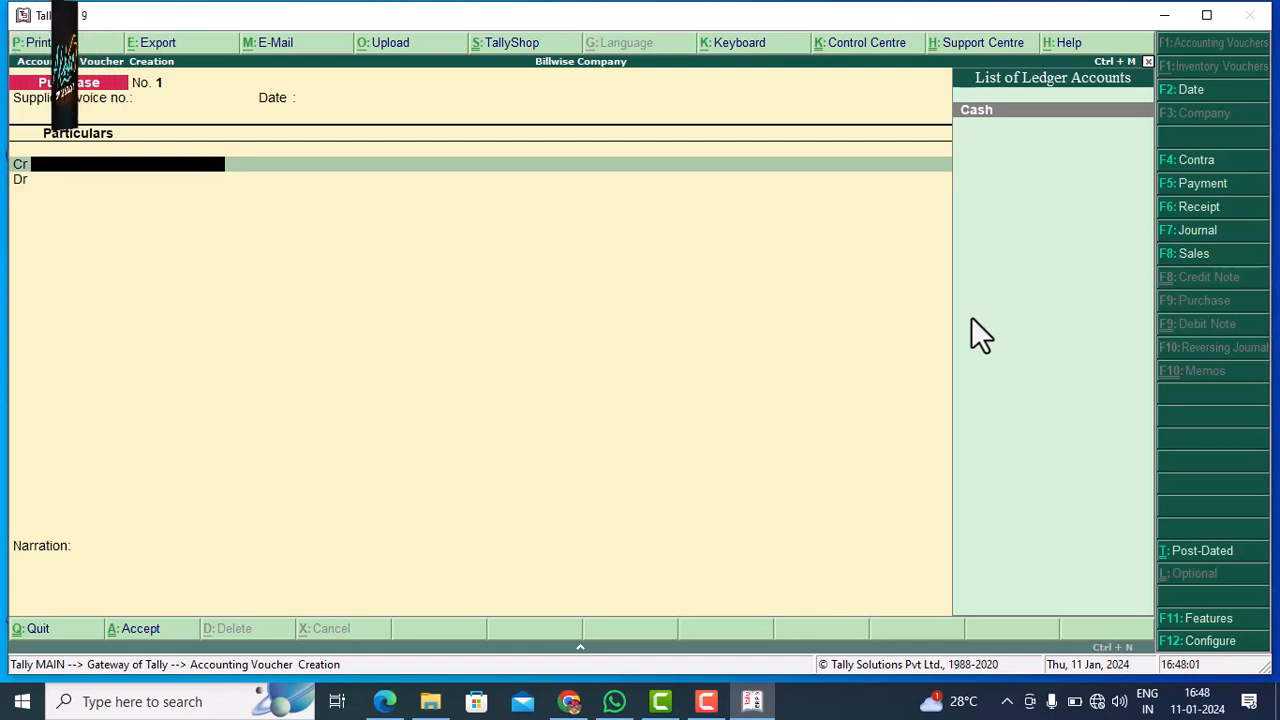
Step: Create a ledger named Akram Trading Company for the credit line and place it under Sundry Creditors
{"action": "key", "text": "alt+c"}
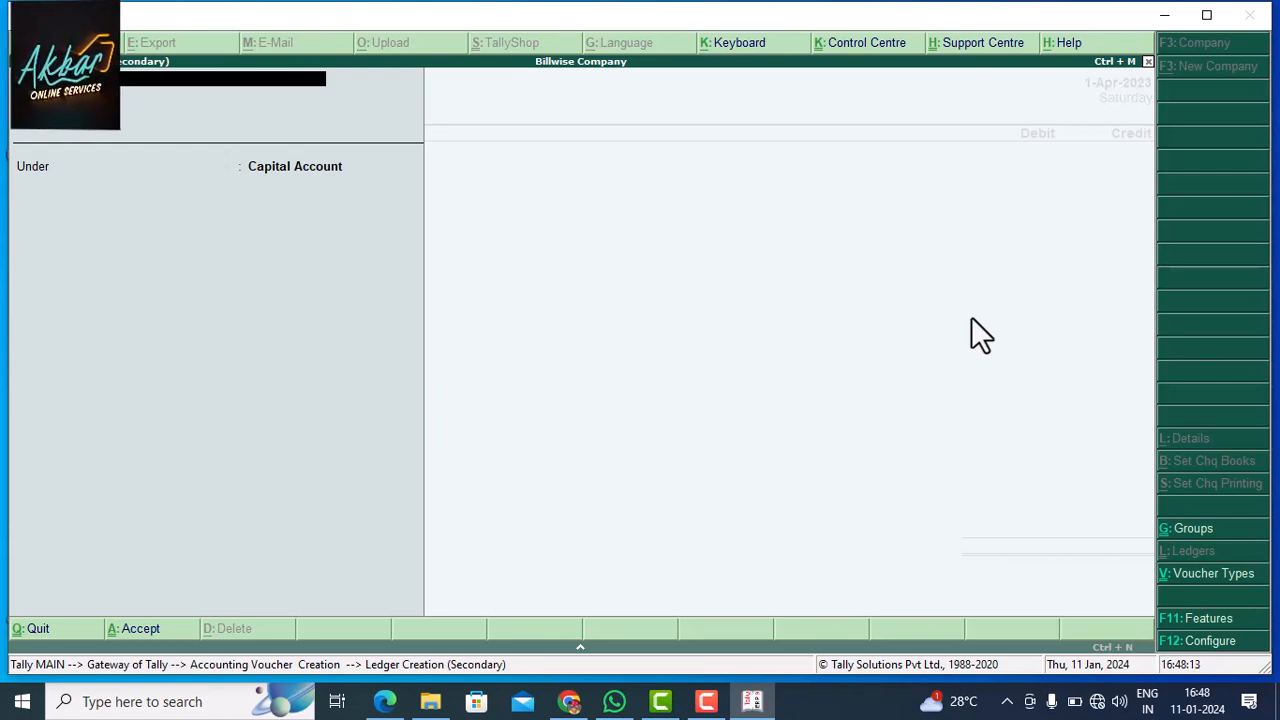
{"action": "type", "text": "m Tra"}
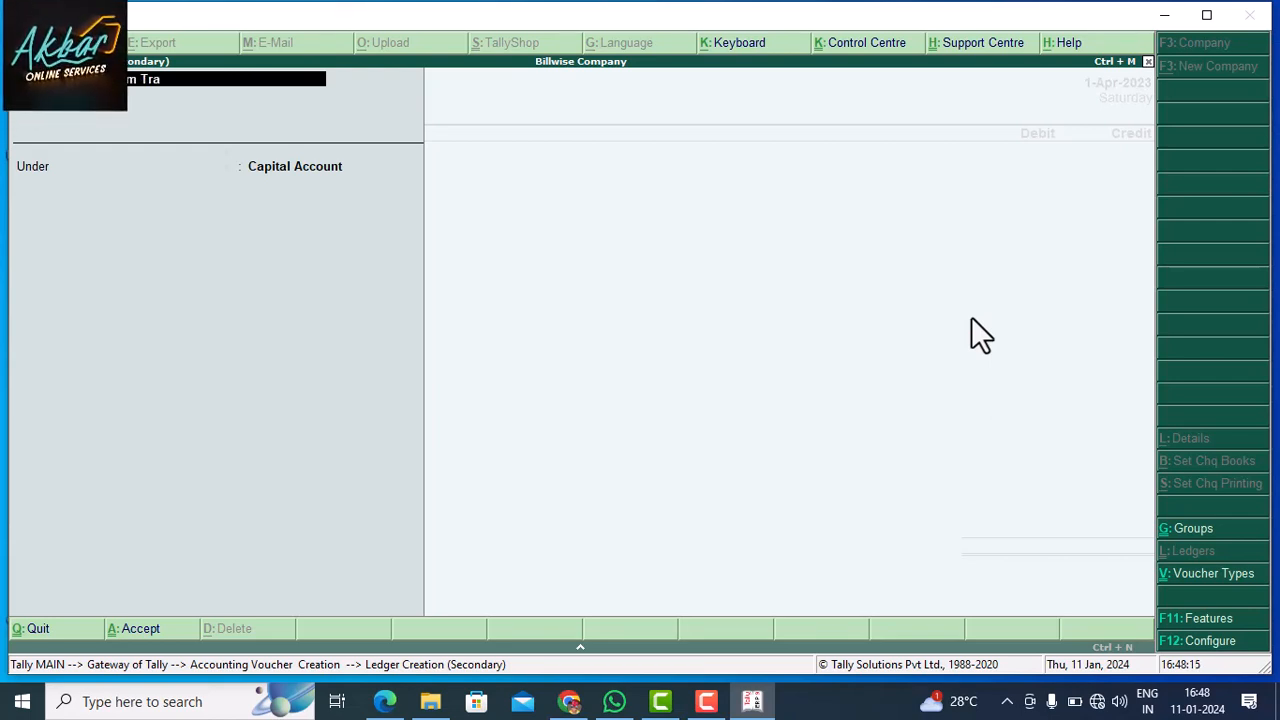
{"action": "type", "text": "ding"}
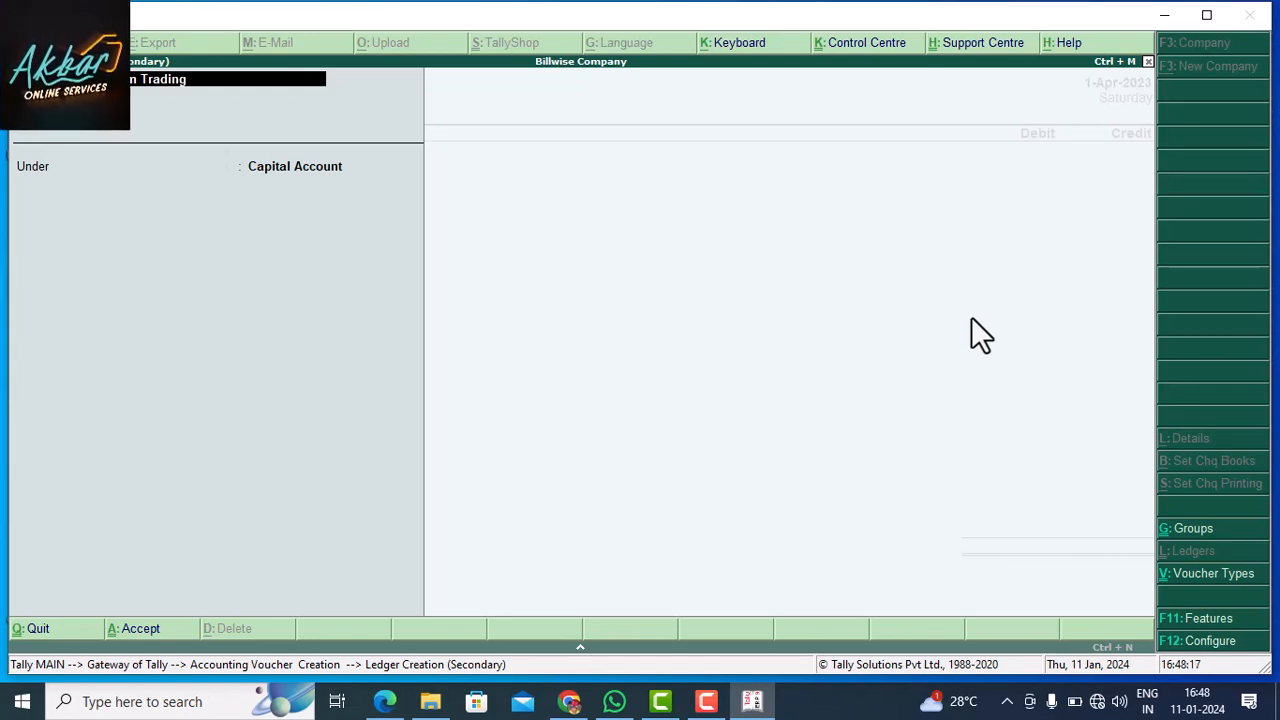
{"action": "type", "text": " Com"}
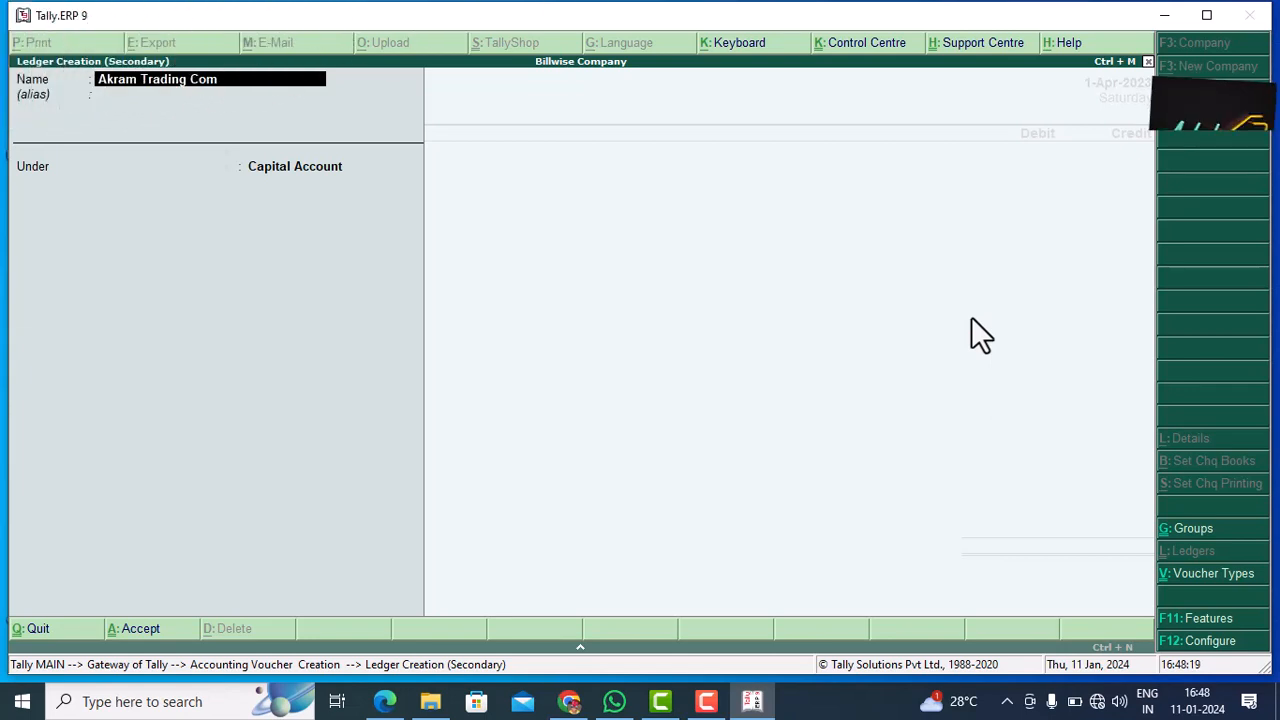
{"action": "type", "text": "p"}
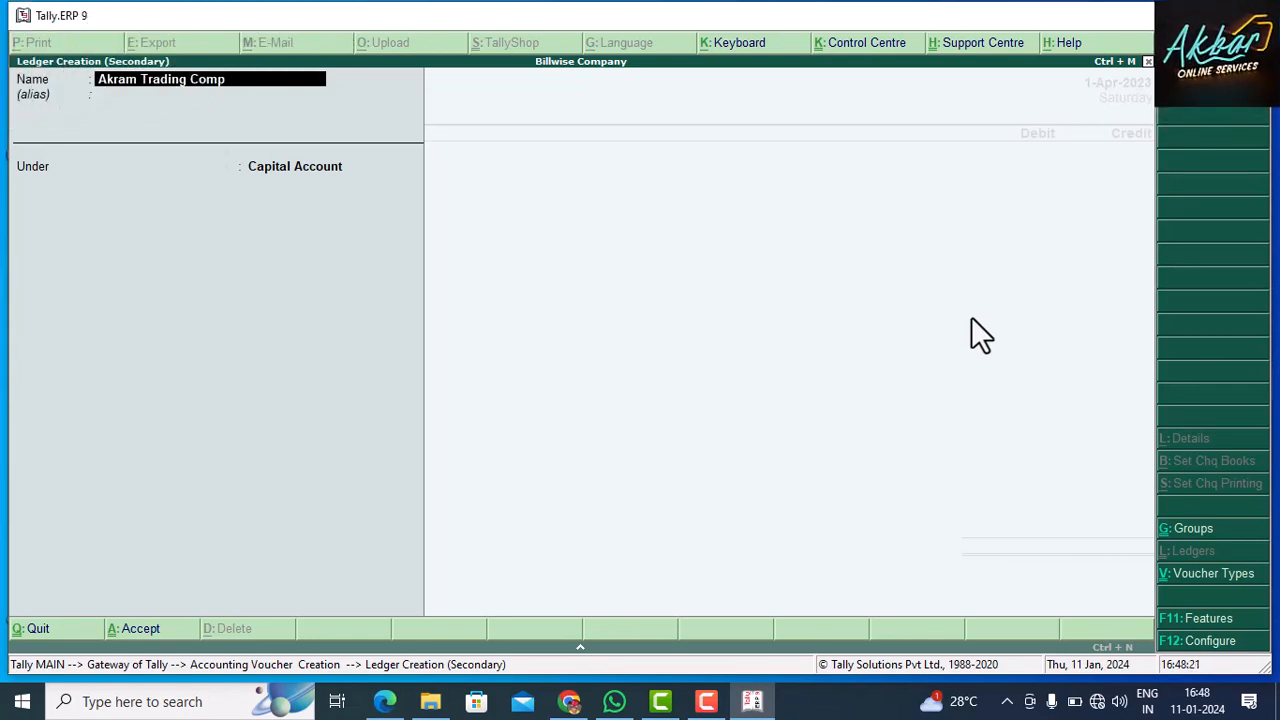
{"action": "type", "text": "any"}
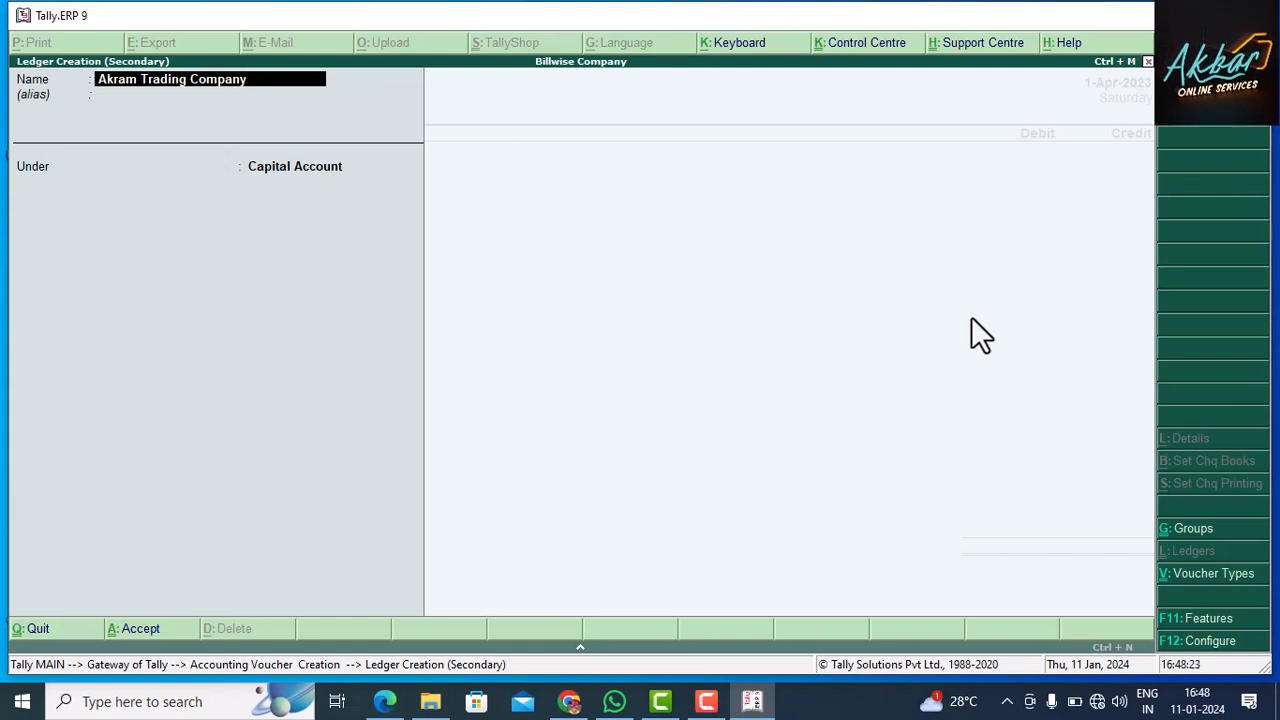
{"action": "key", "text": "Return"}
{"action": "key", "text": "Return"}
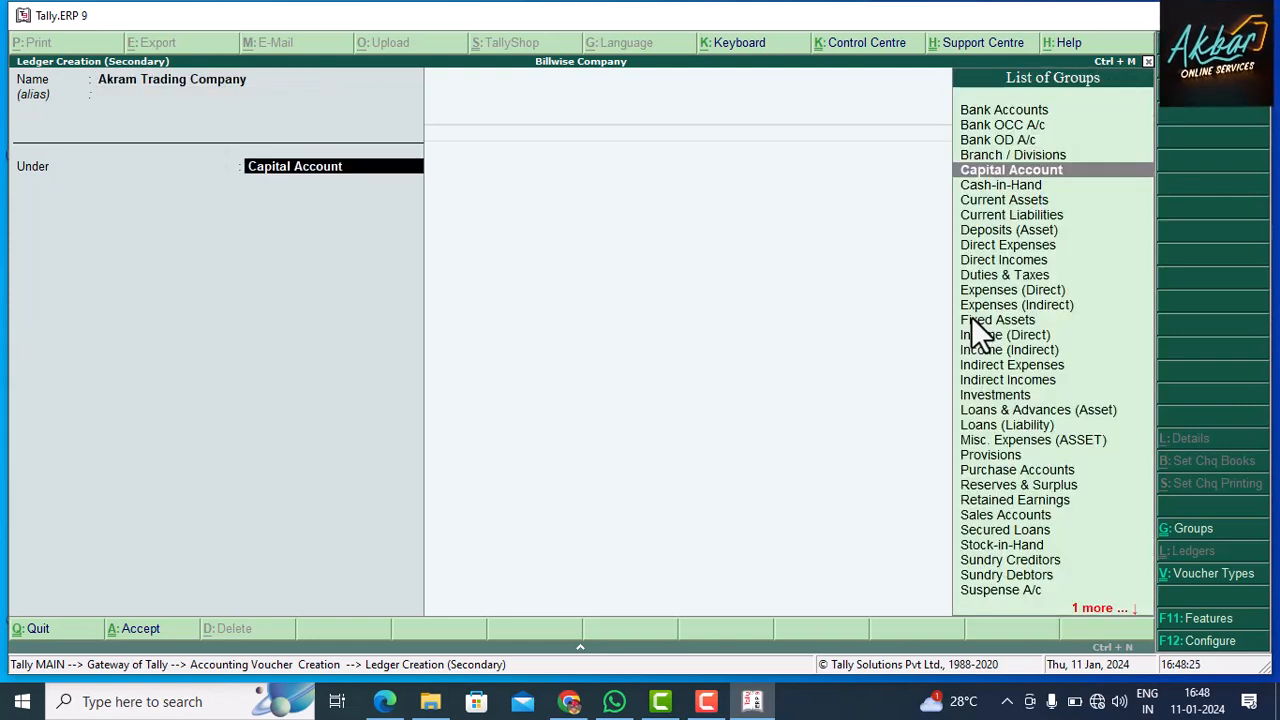
{"action": "type", "text": "S"}
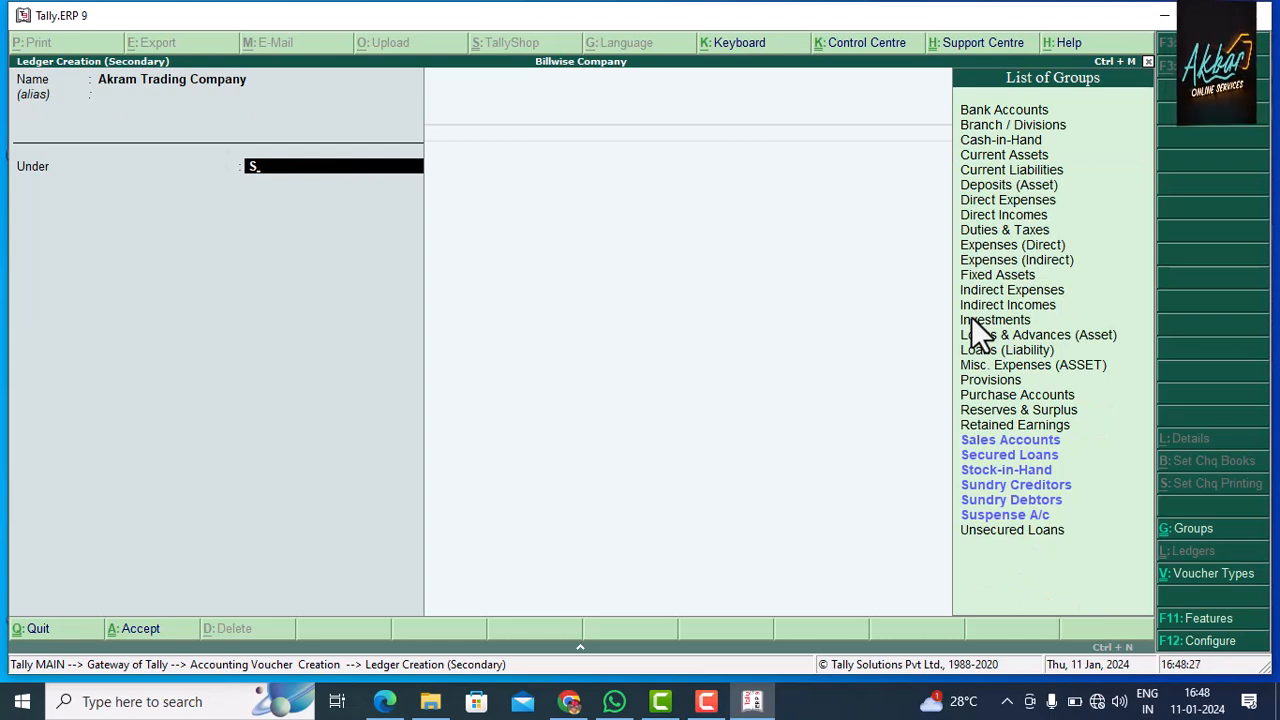
{"action": "type", "text": "und"}
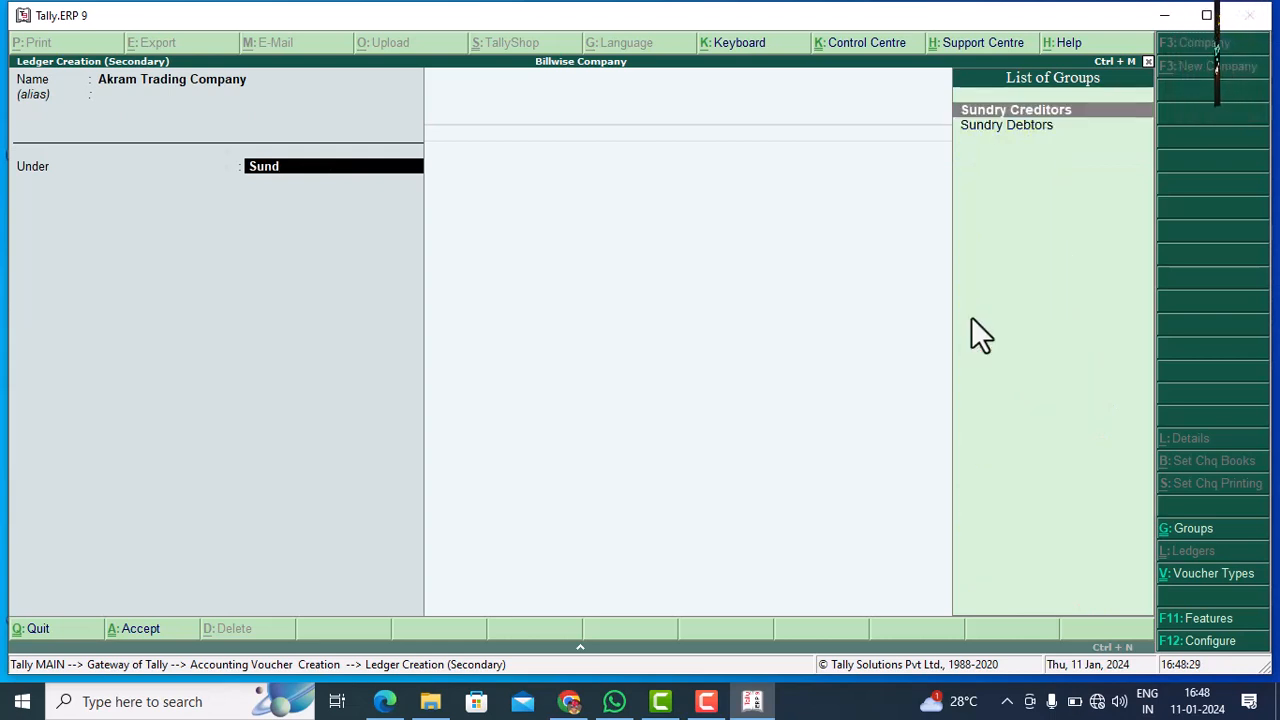
{"action": "key", "text": "Return"}
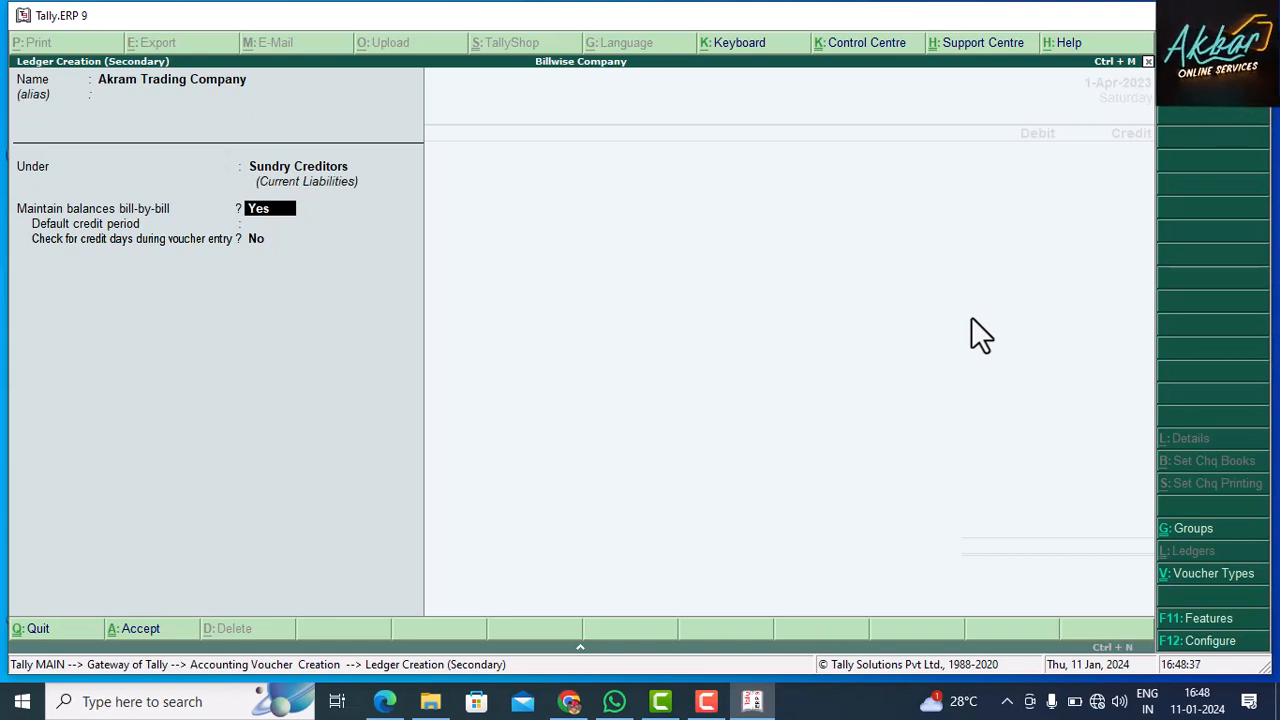
Step: Keep bill-by-bill balances on, set the default credit period to 30 days, enable the credit days check during voucher entry, and accept the ledger
{"action": "key", "text": "Return"}
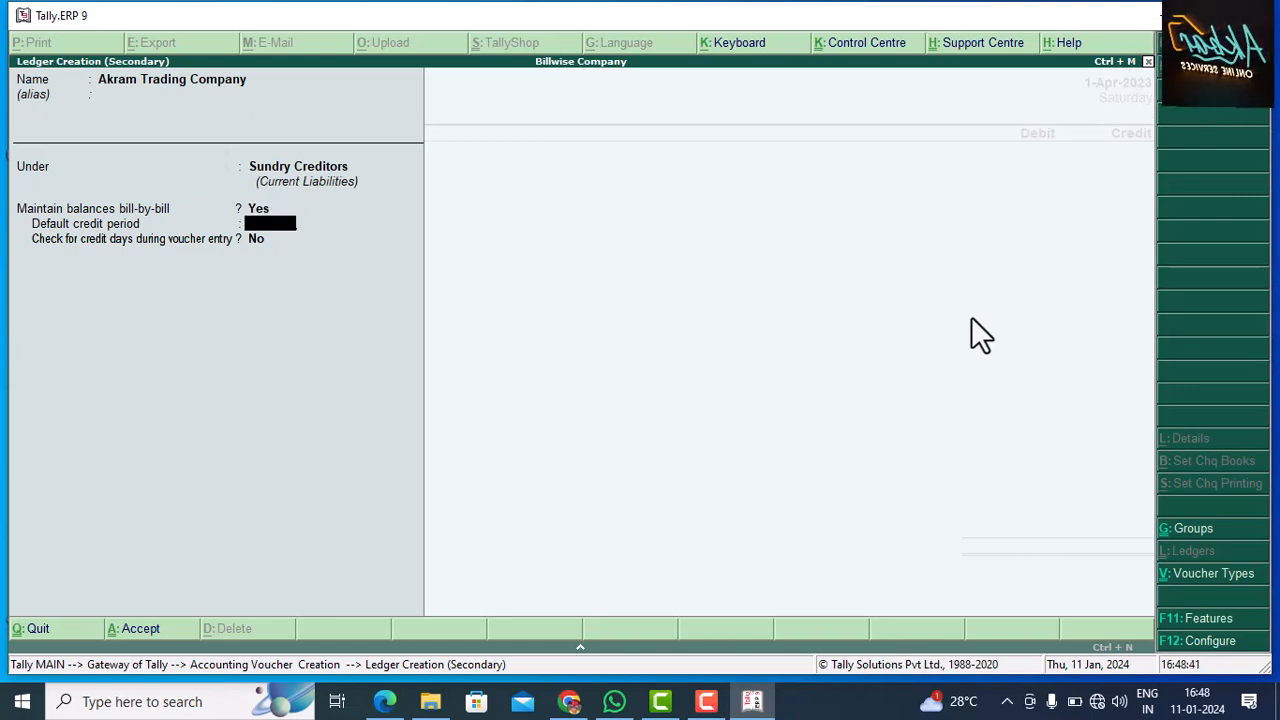
{"action": "type", "text": "30"}
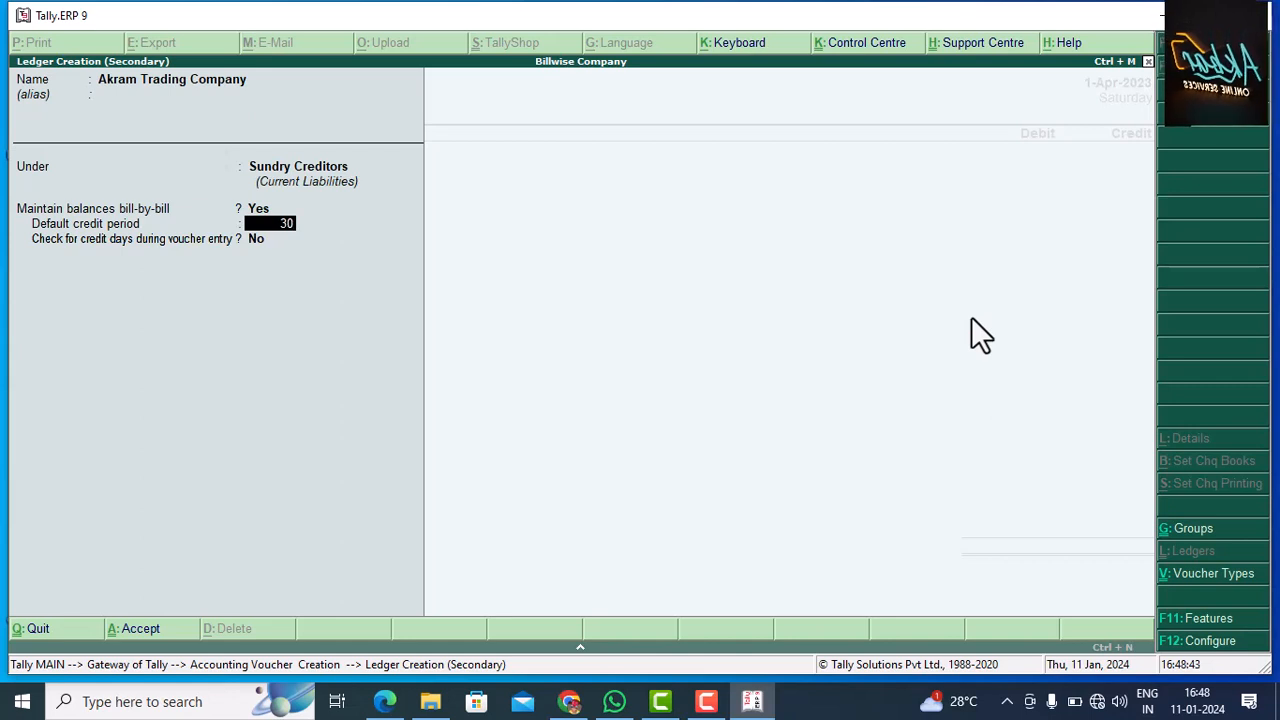
{"action": "key", "text": "Return"}
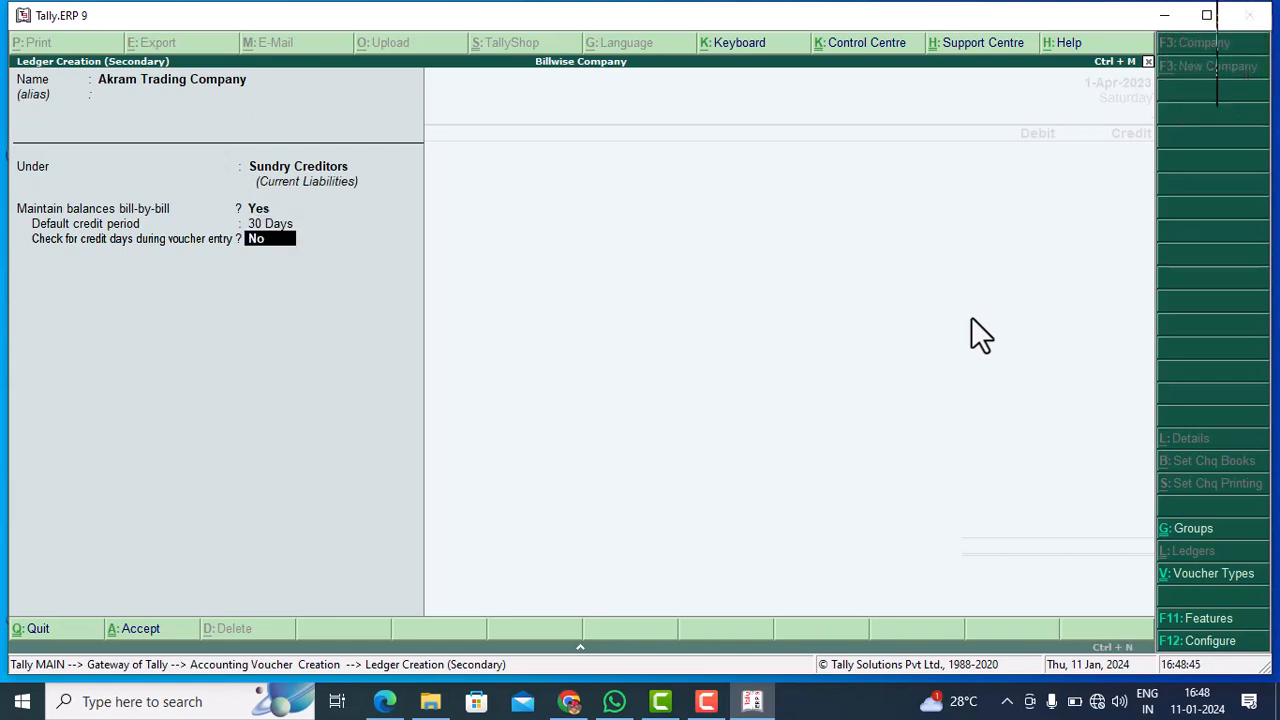
{"action": "type", "text": "y"}
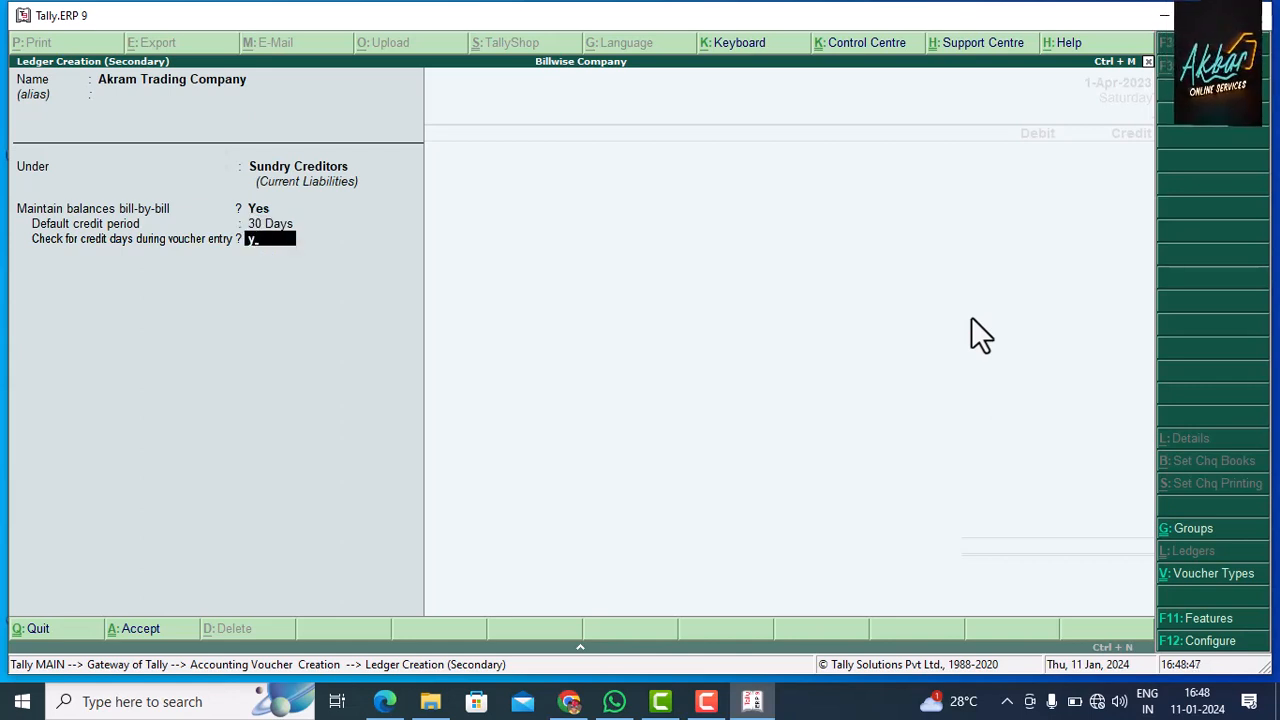
{"action": "key", "text": "Return"}
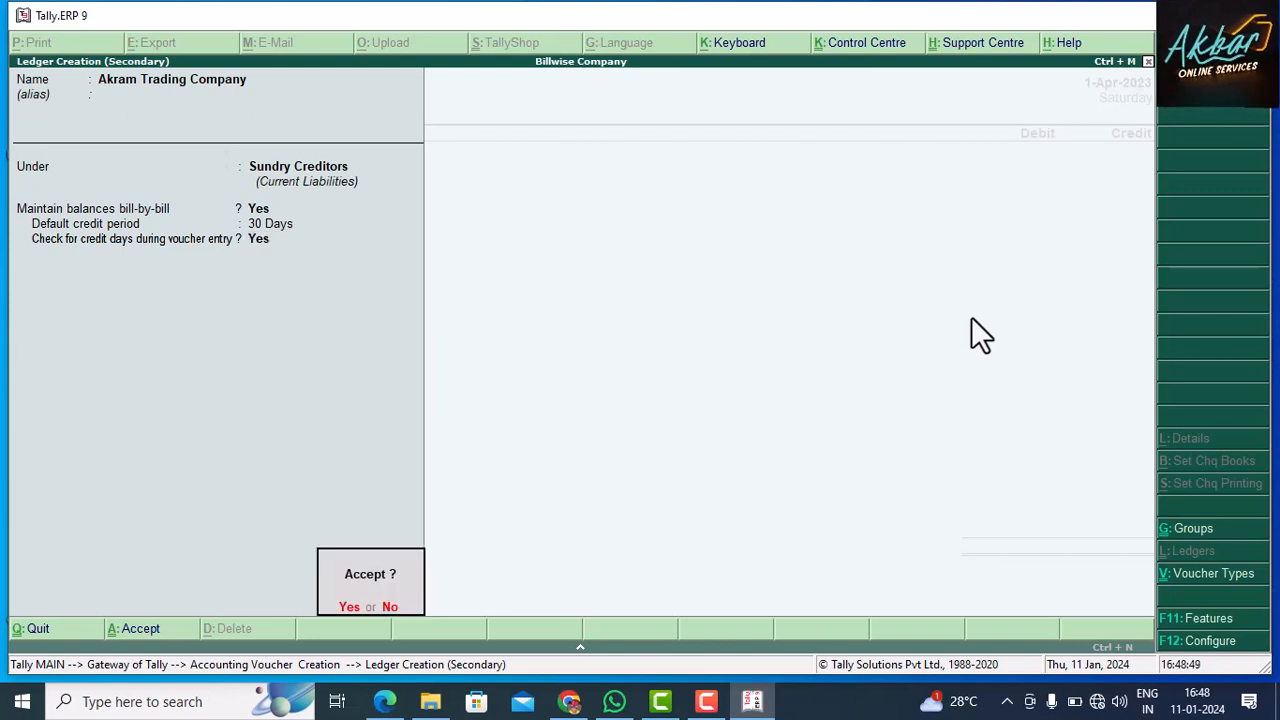
{"action": "key", "text": "Return"}
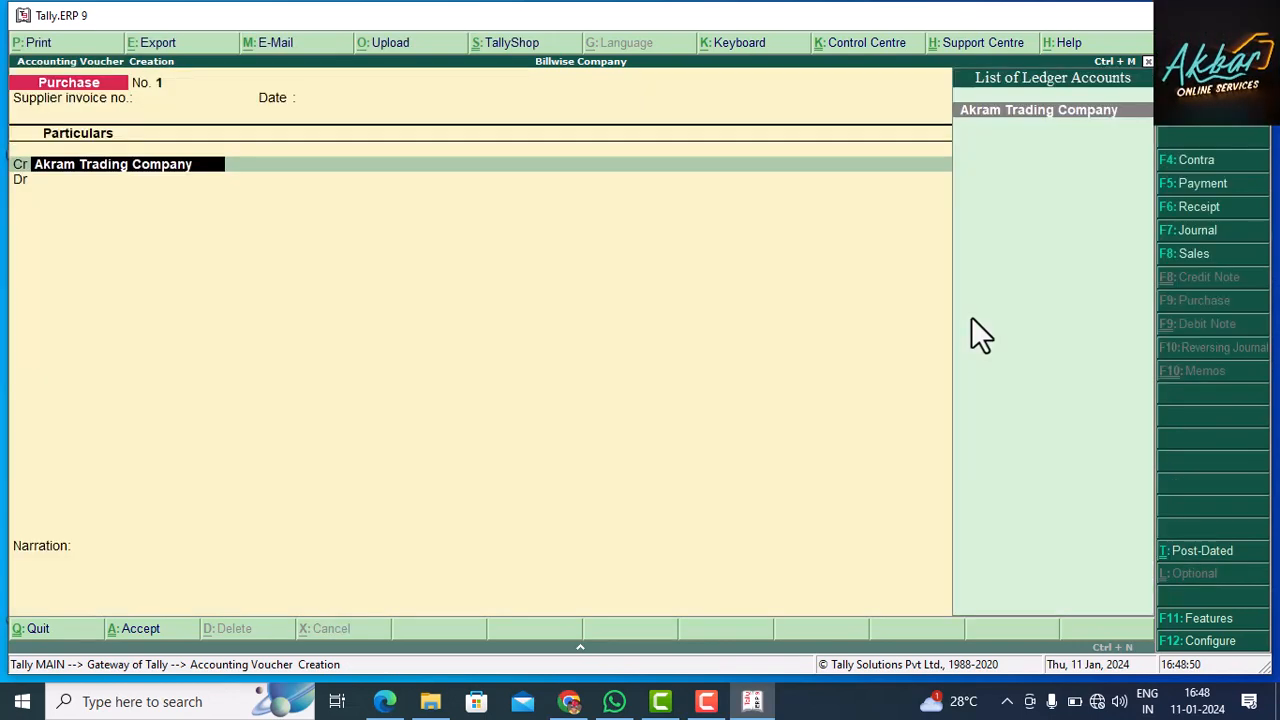
Step: Credit Akram Trading Company with 10,000 in the purchase voucher
{"action": "key", "text": "Return"}
{"action": "key", "text": "ctrl+a"}
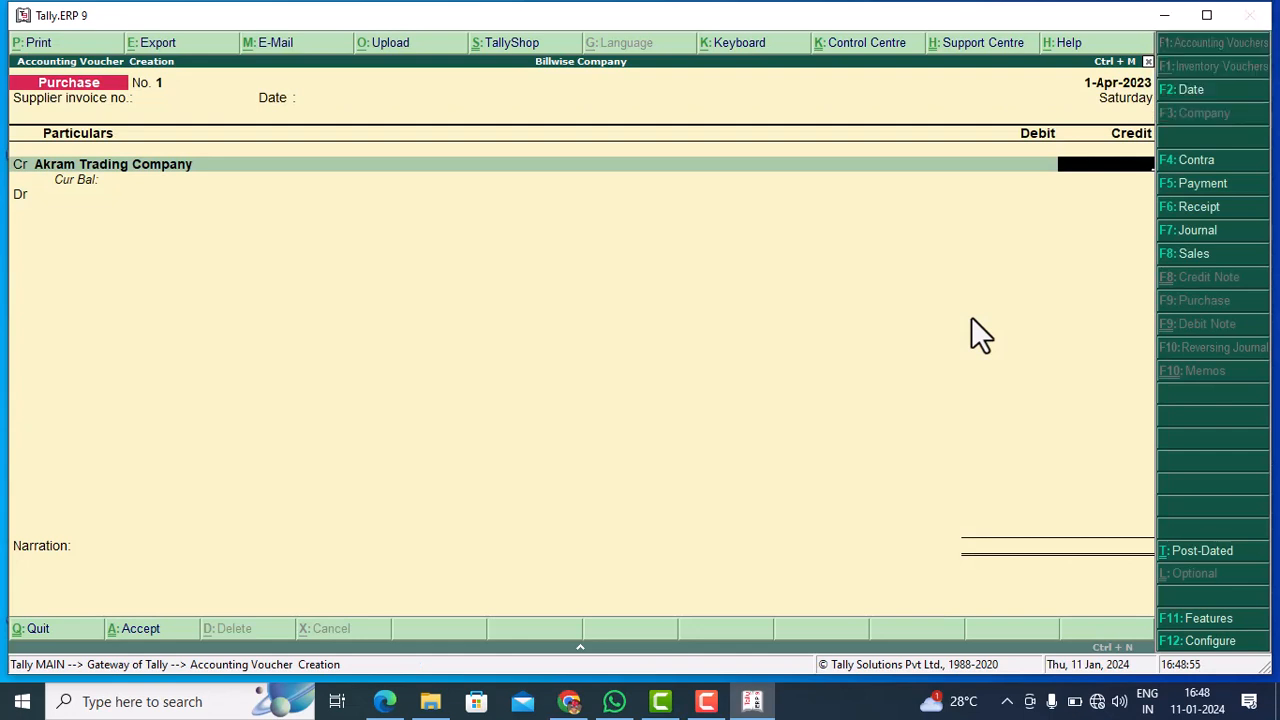
{"action": "type", "text": "1000"}
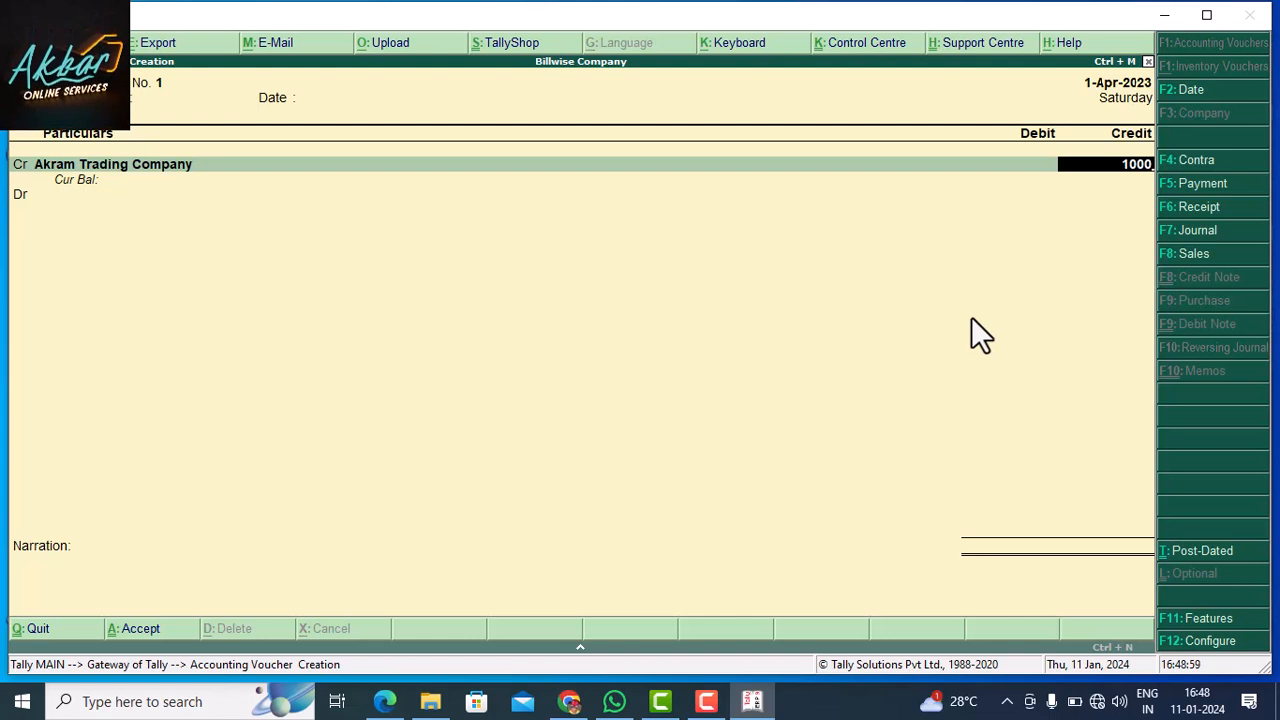
{"action": "type", "text": "0"}
{"action": "key", "text": "Return"}
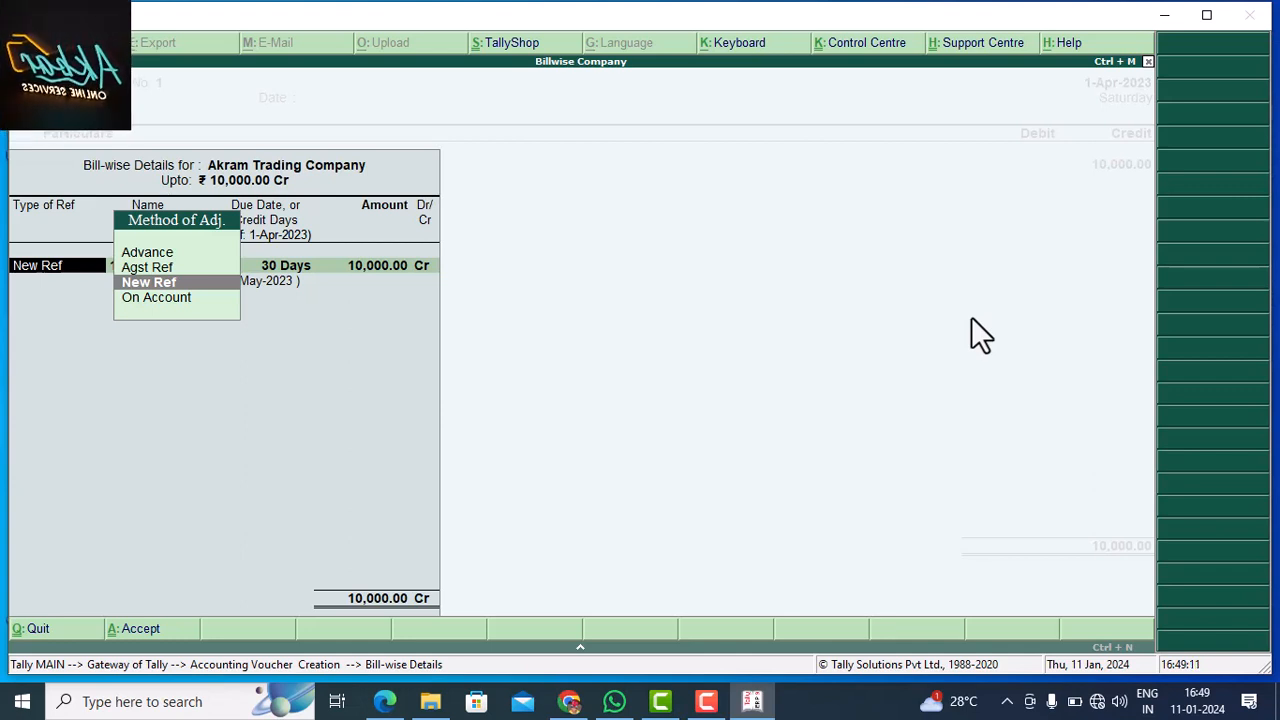
Step: Record the bill-wise details as New Ref 1001, keeping 30 days' credit and the full 10,000 Cr amount
{"action": "key", "text": "Return"}
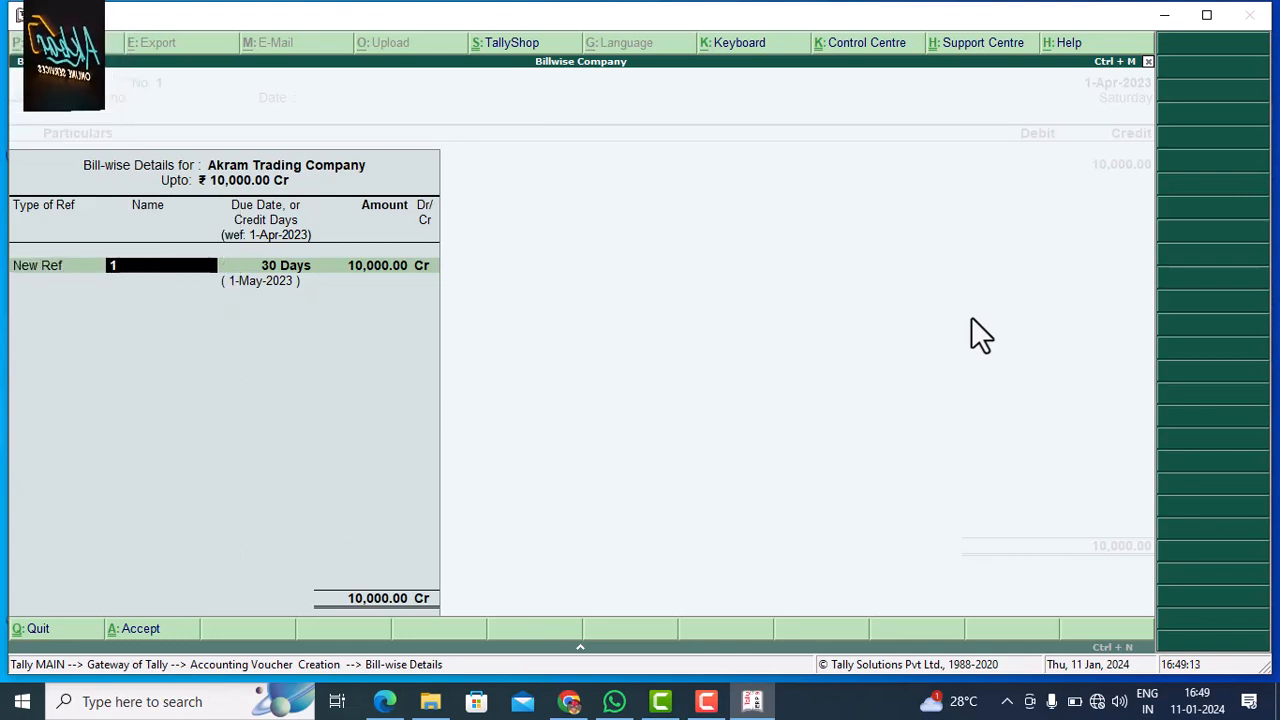
{"action": "key", "text": "BackSpace"}
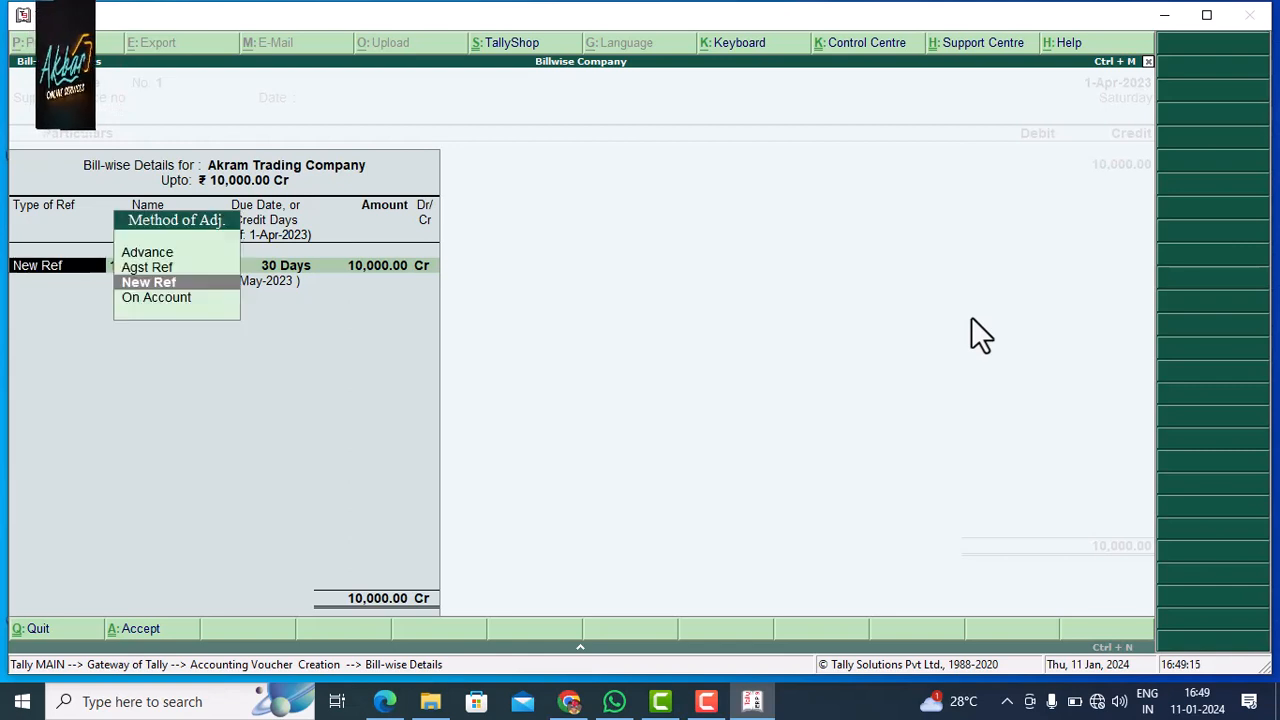
{"action": "key", "text": "Return"}
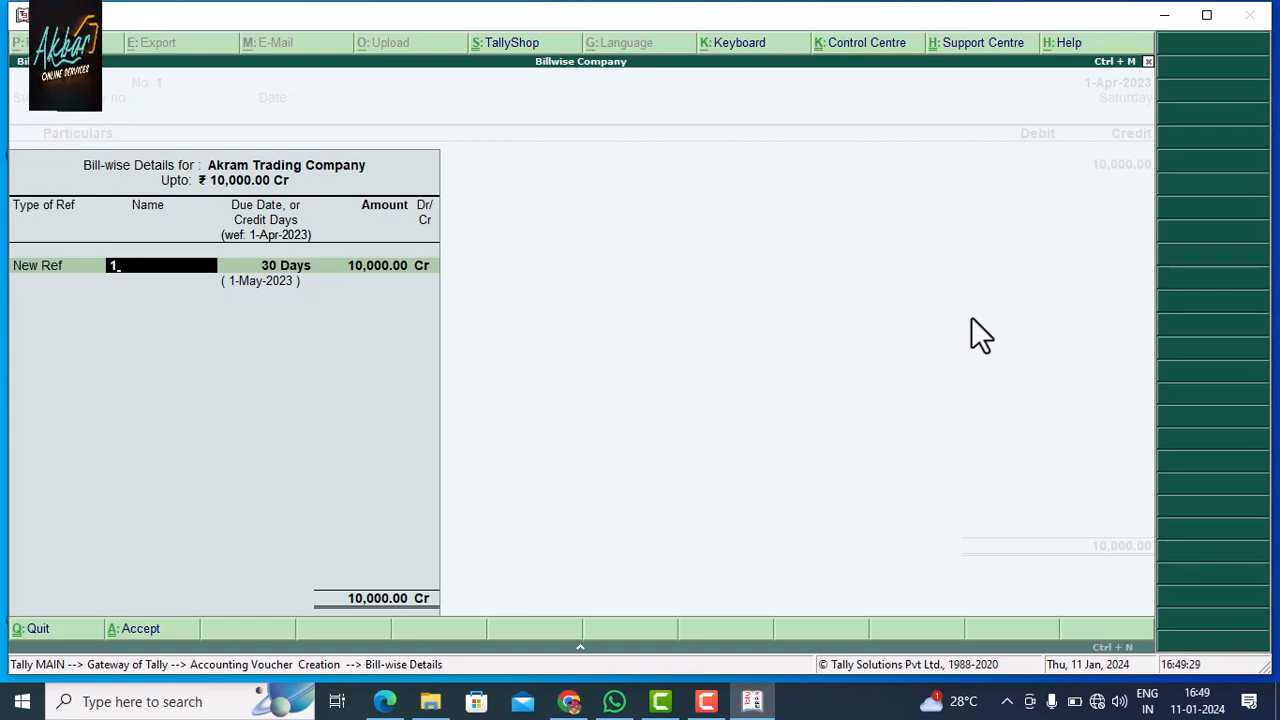
{"action": "type", "text": "000"}
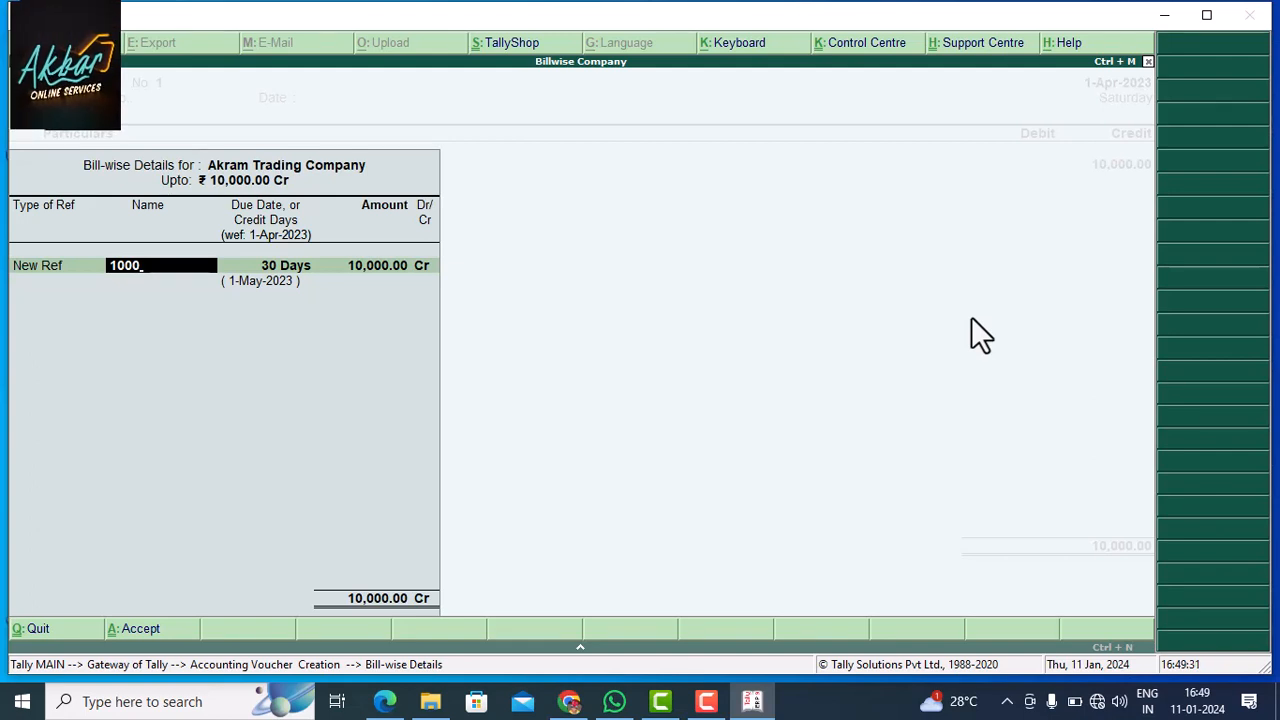
{"action": "key", "text": "BackSpace"}
{"action": "type", "text": "1"}
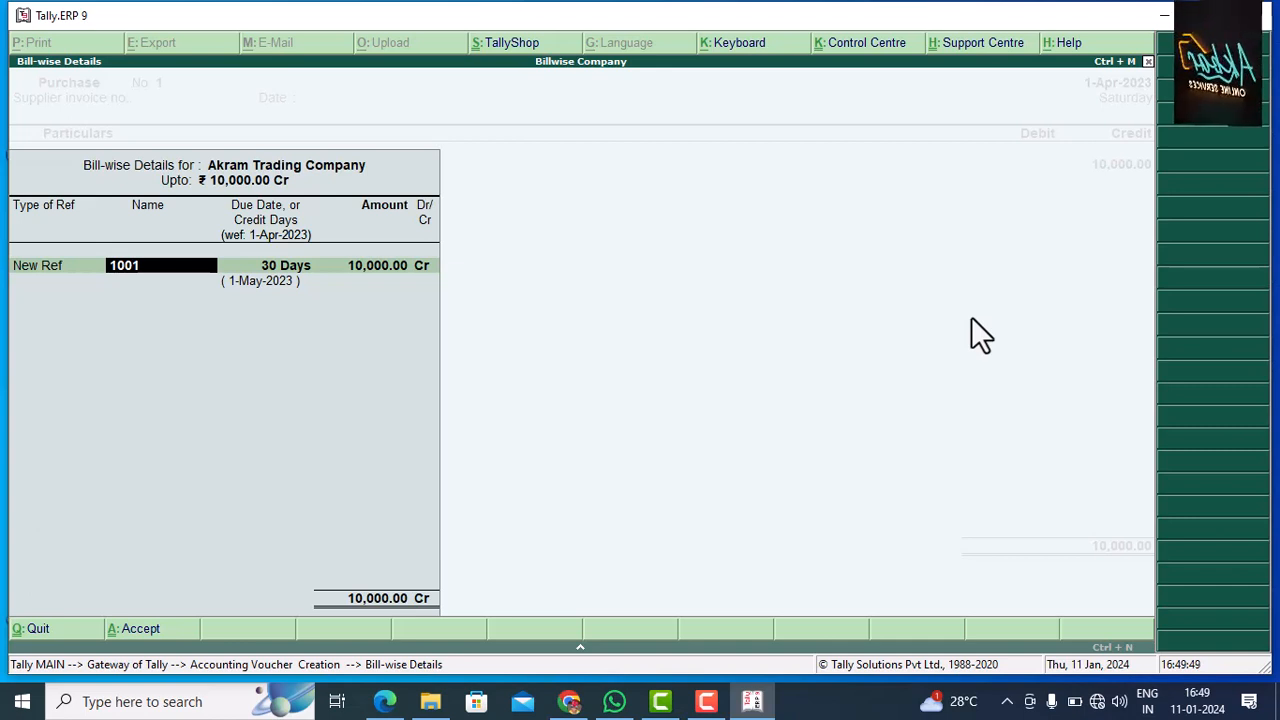
{"action": "key", "text": "Return"}
{"action": "key", "text": "Return"}
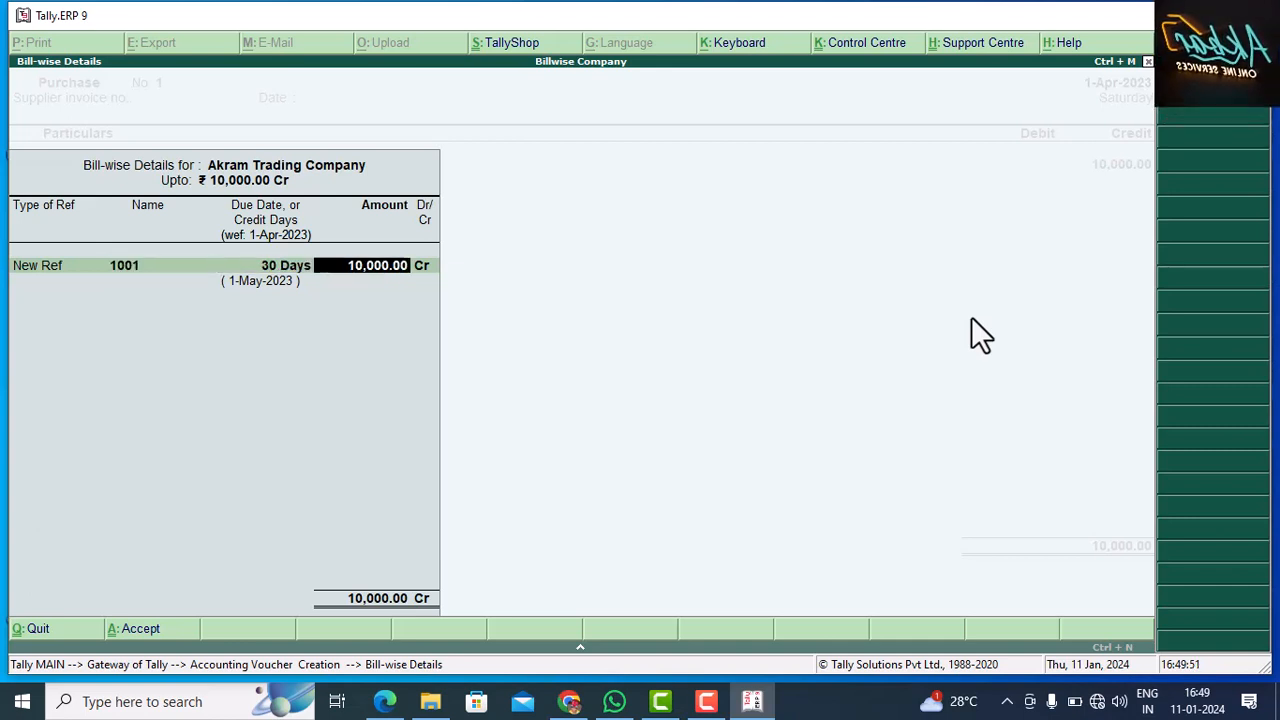
{"action": "key", "text": "Return"}
{"action": "key", "text": "Return"}
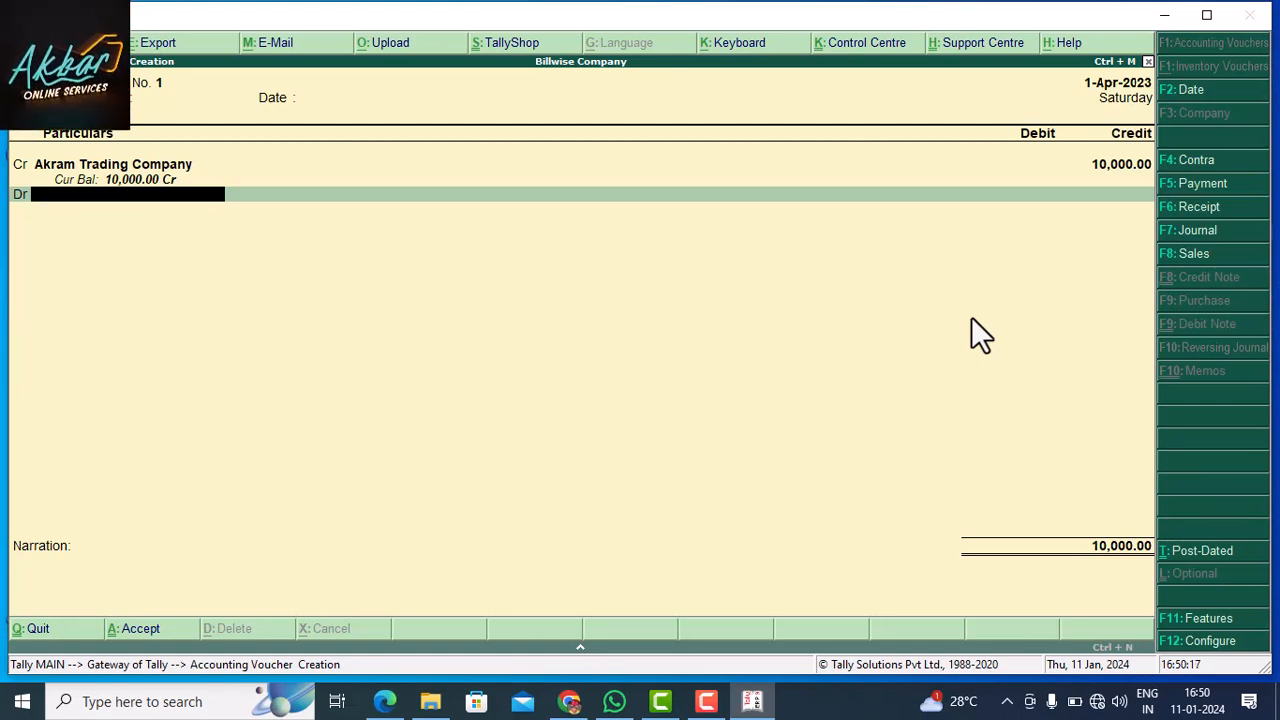
Step: Start a new ledger named Purchase A/c for the debit line of the purchase voucher, without an alias
{"action": "key", "text": "alt+c"}
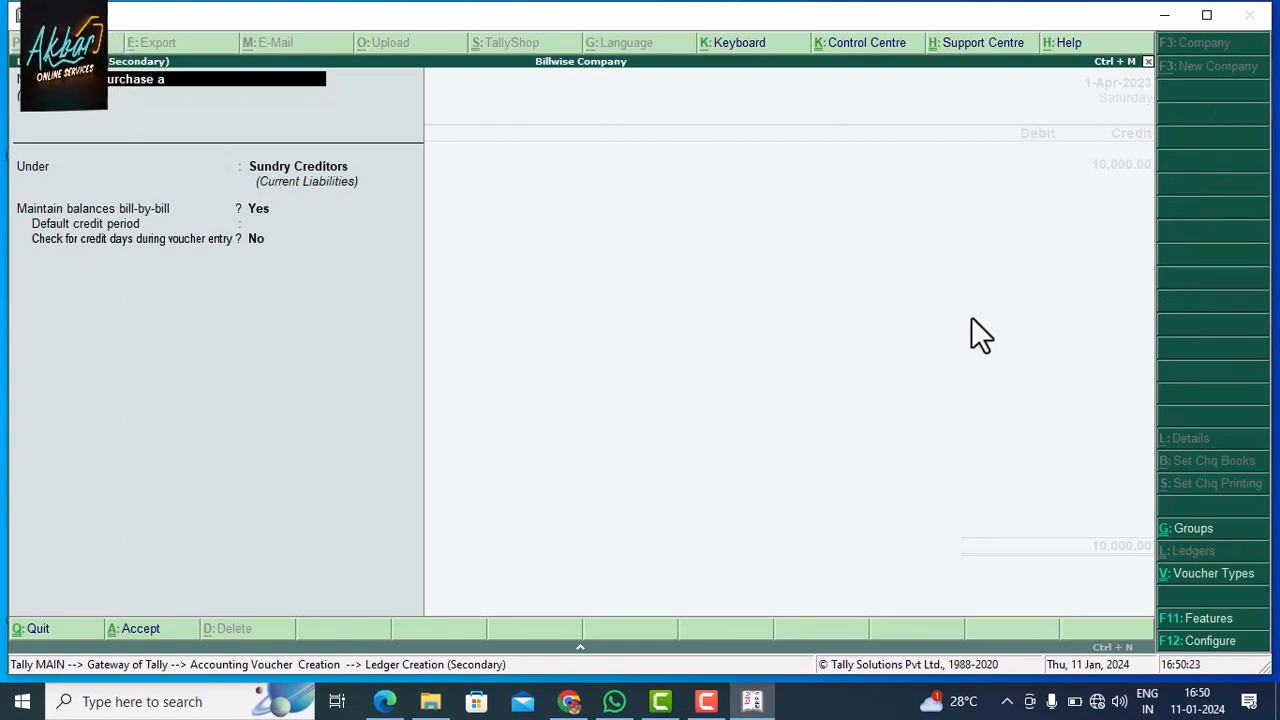
{"action": "type", "text": "Purchase a/v"}
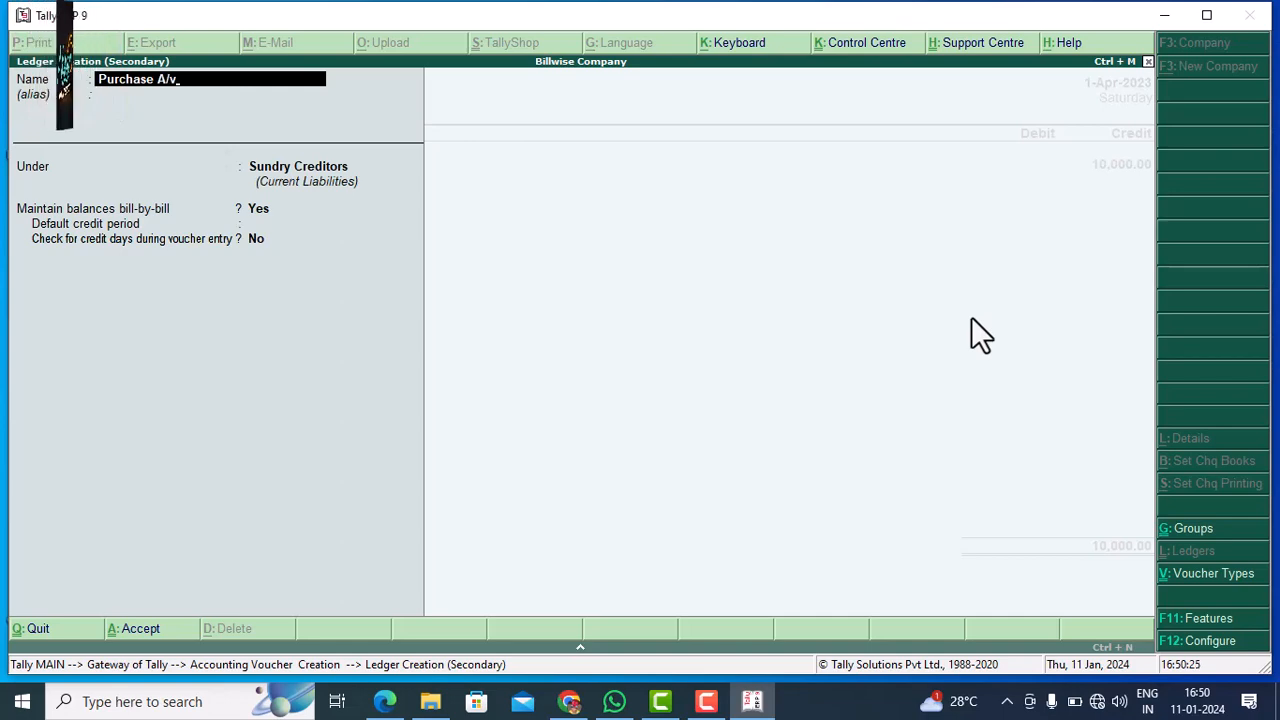
{"action": "key", "text": "BackSpace"}
{"action": "type", "text": "c"}
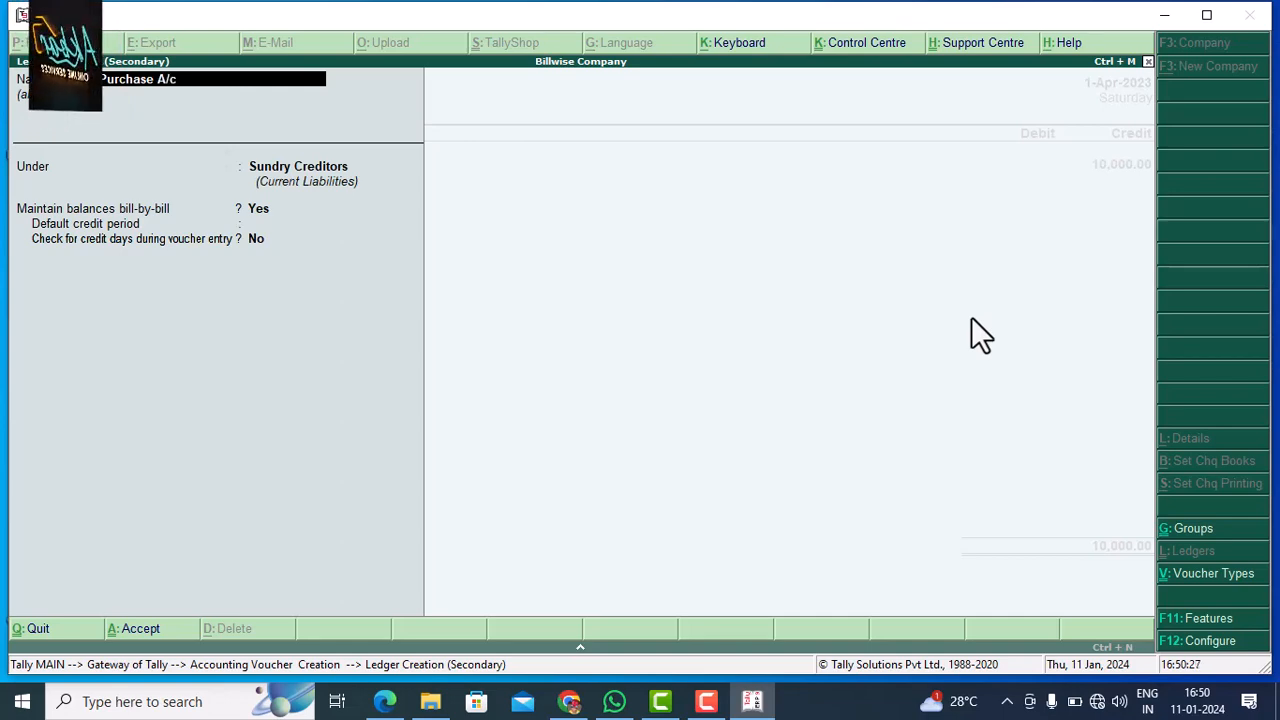
{"action": "key", "text": "Return"}
{"action": "key", "text": "Return"}
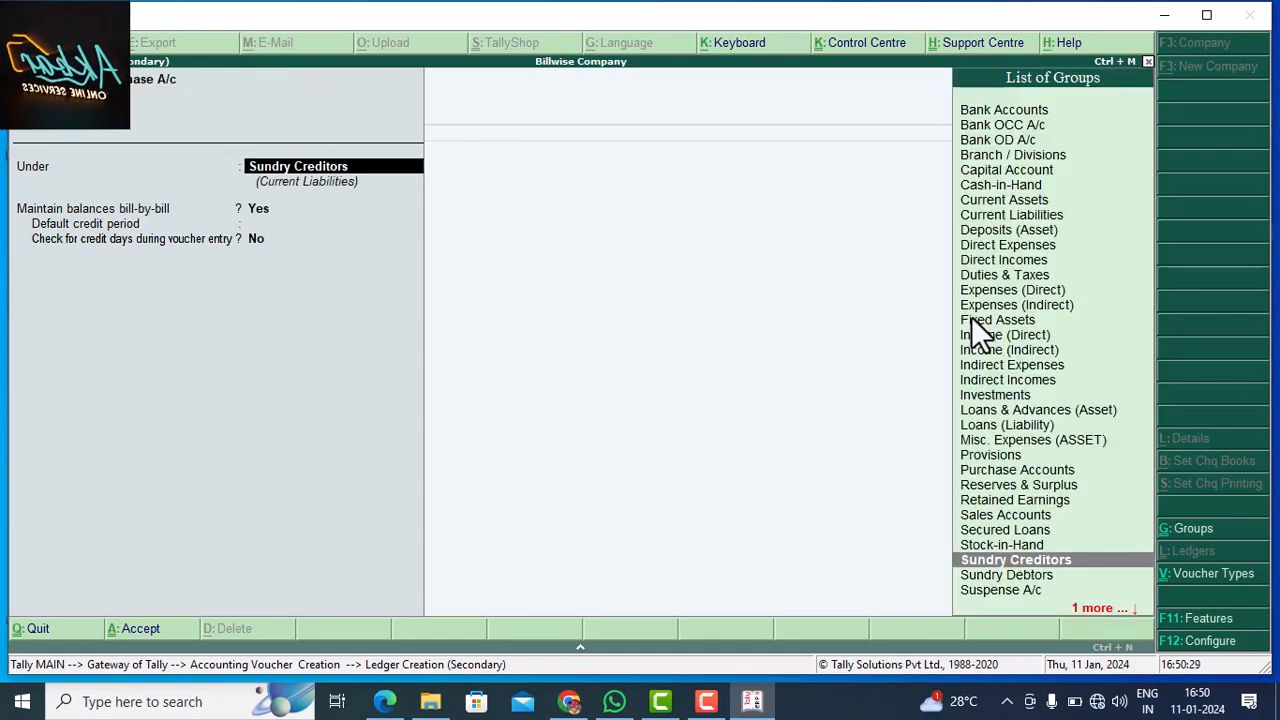
{"action": "type", "text": "Su"}
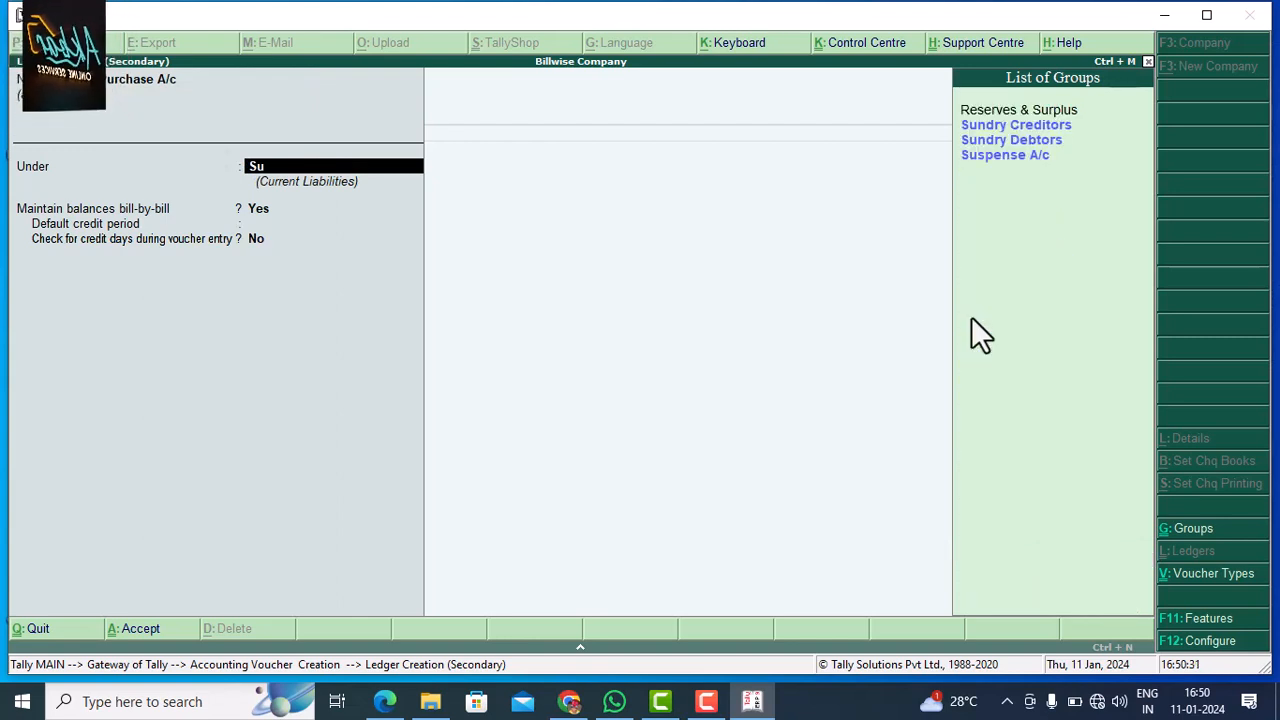
{"action": "type", "text": "nd"}
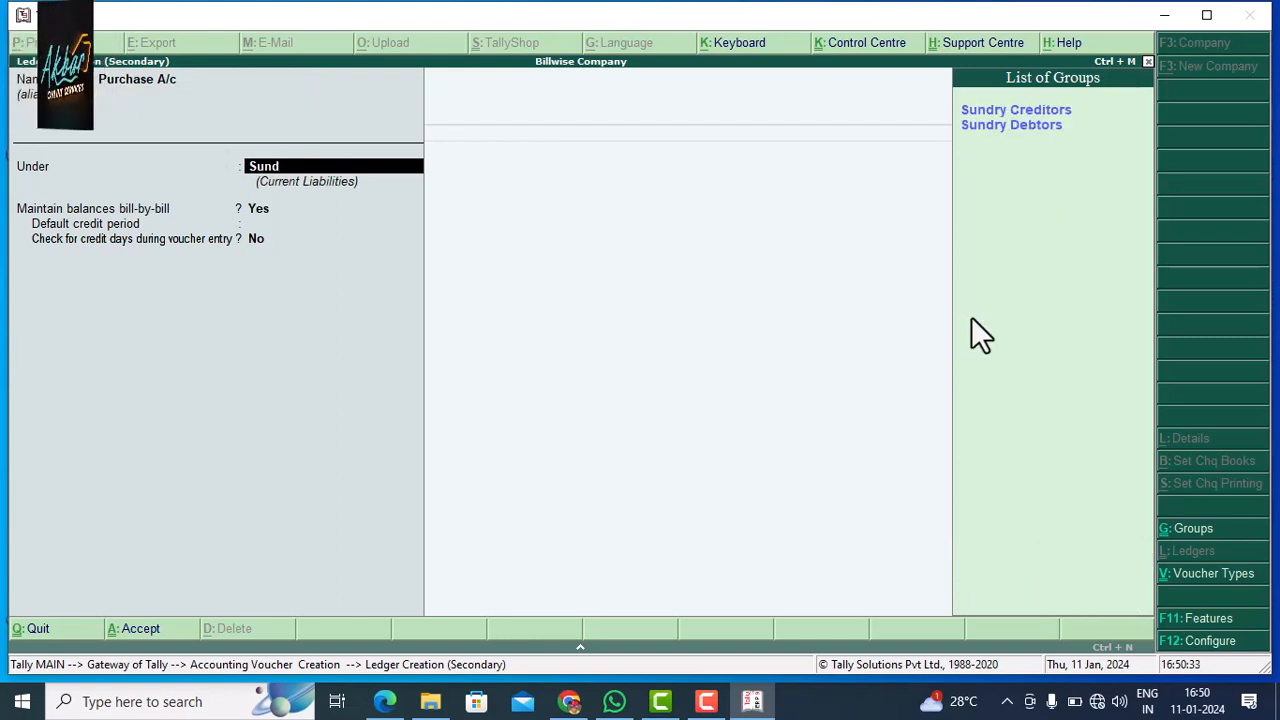
{"action": "key", "text": "Down"}
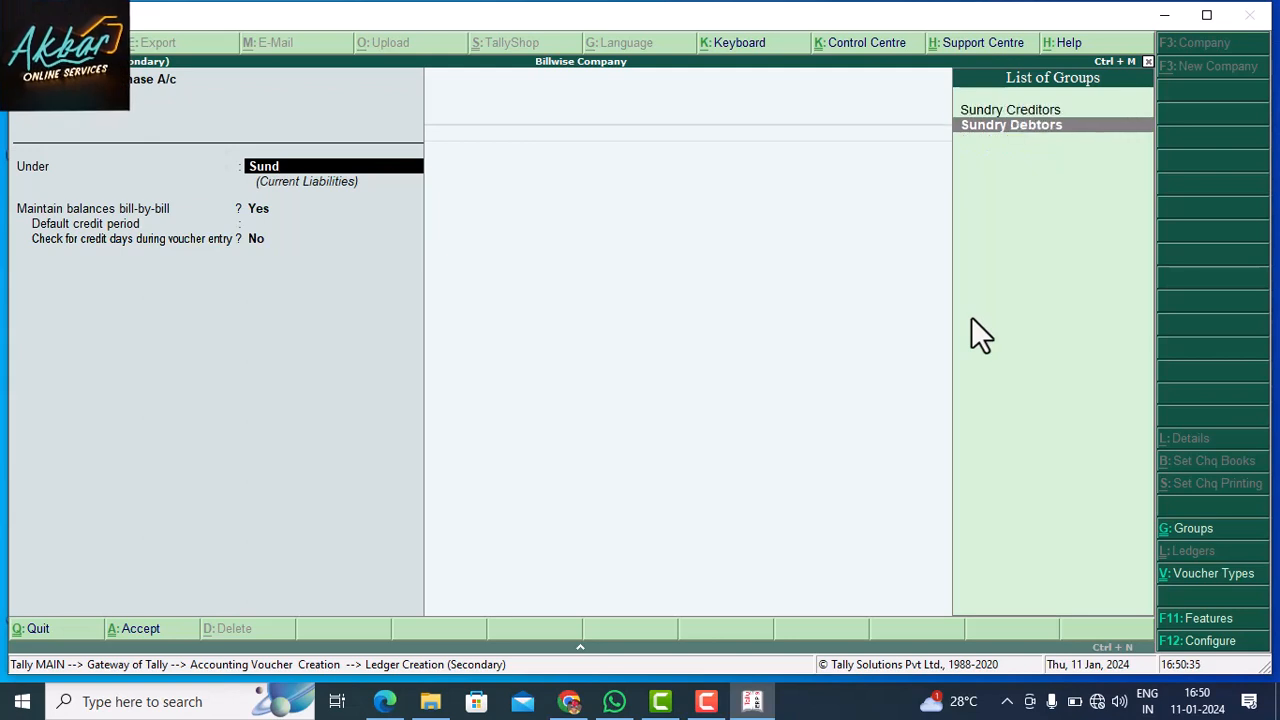
{"action": "key", "text": "Return"}
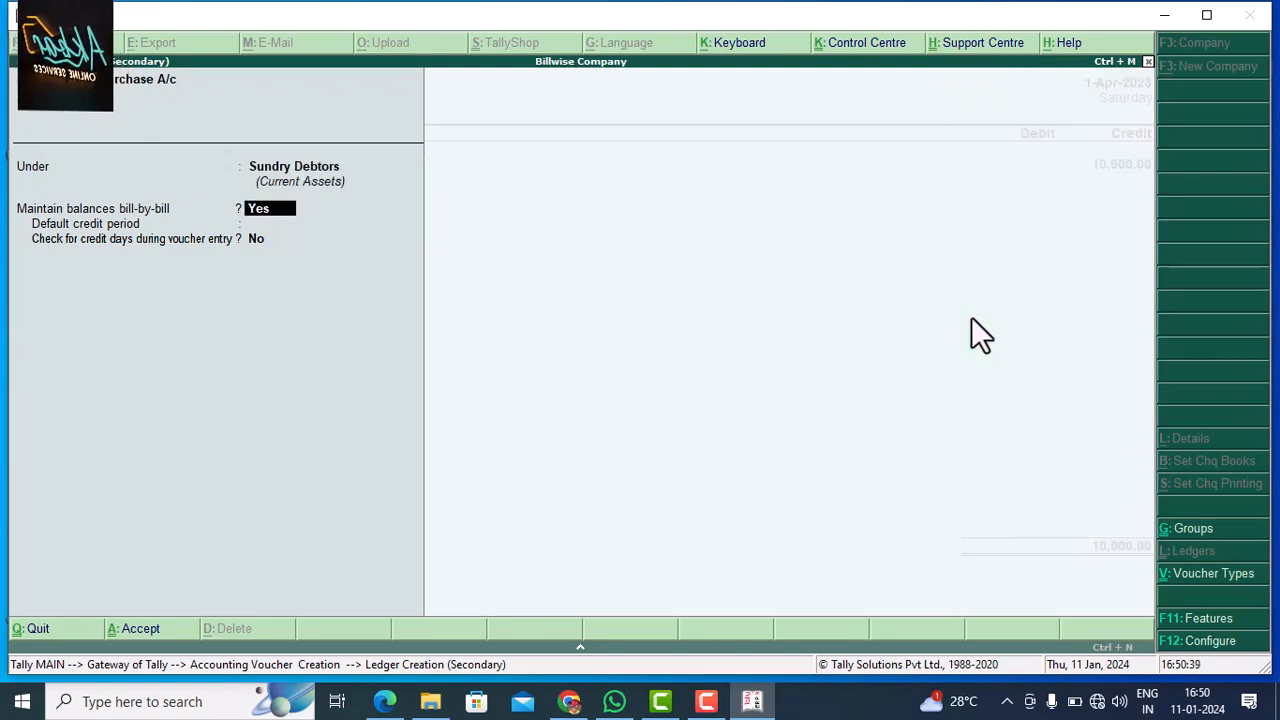
{"action": "key", "text": "Return"}
{"action": "key", "text": "BackSpace"}
{"action": "key", "text": "BackSpace"}
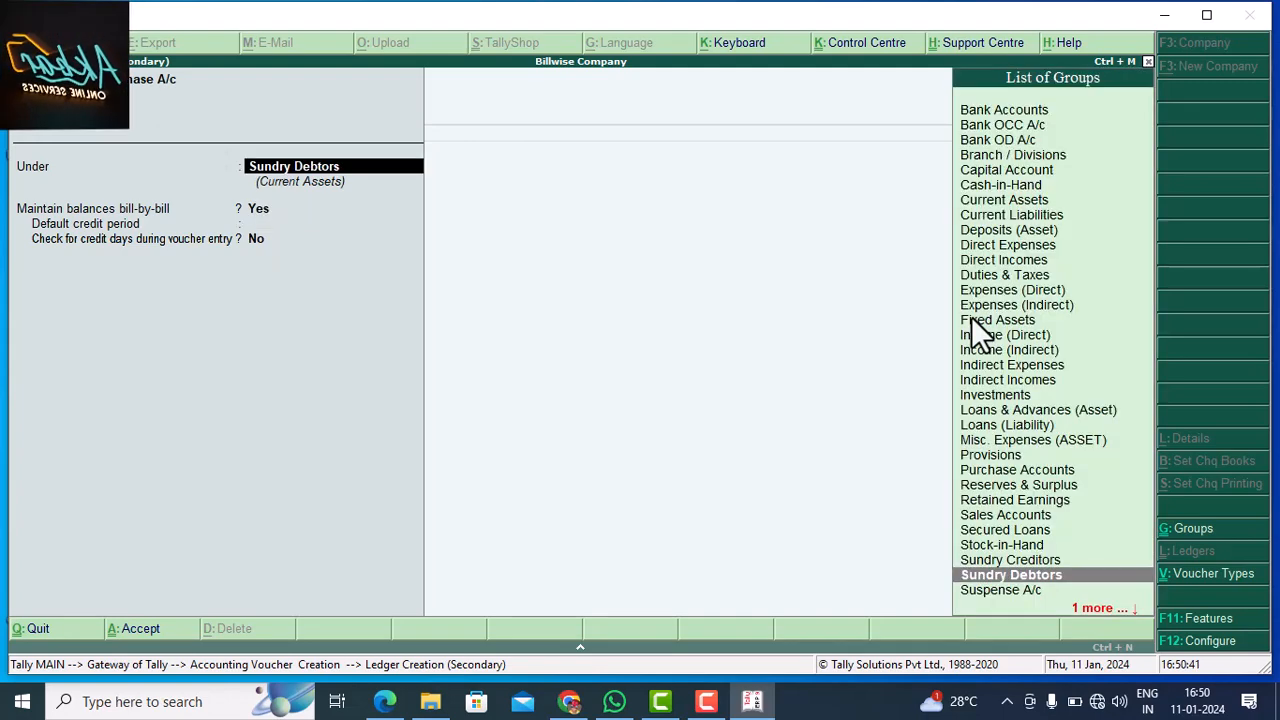
Step: Place the Purchase A/c ledger under Purchase Accounts with ledger type Not Applicable, and accept it
{"action": "type", "text": "Pur"}
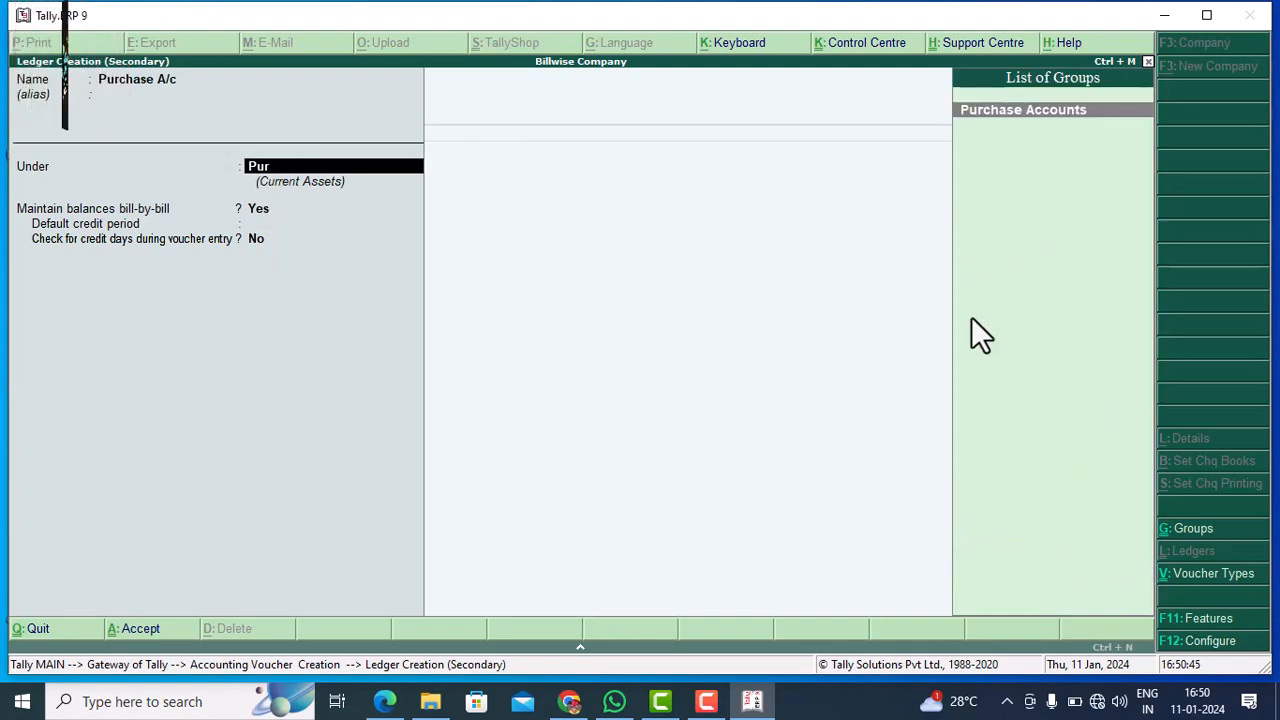
{"action": "key", "text": "Return"}
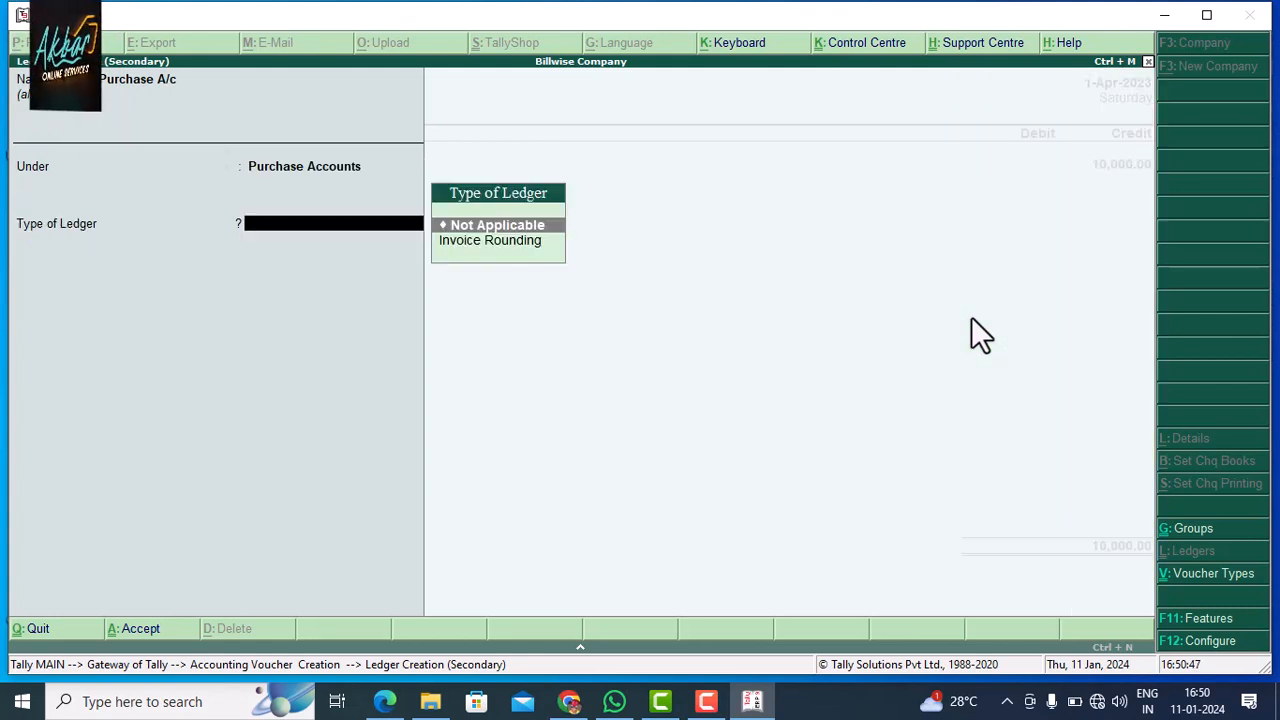
{"action": "key", "text": "Return"}
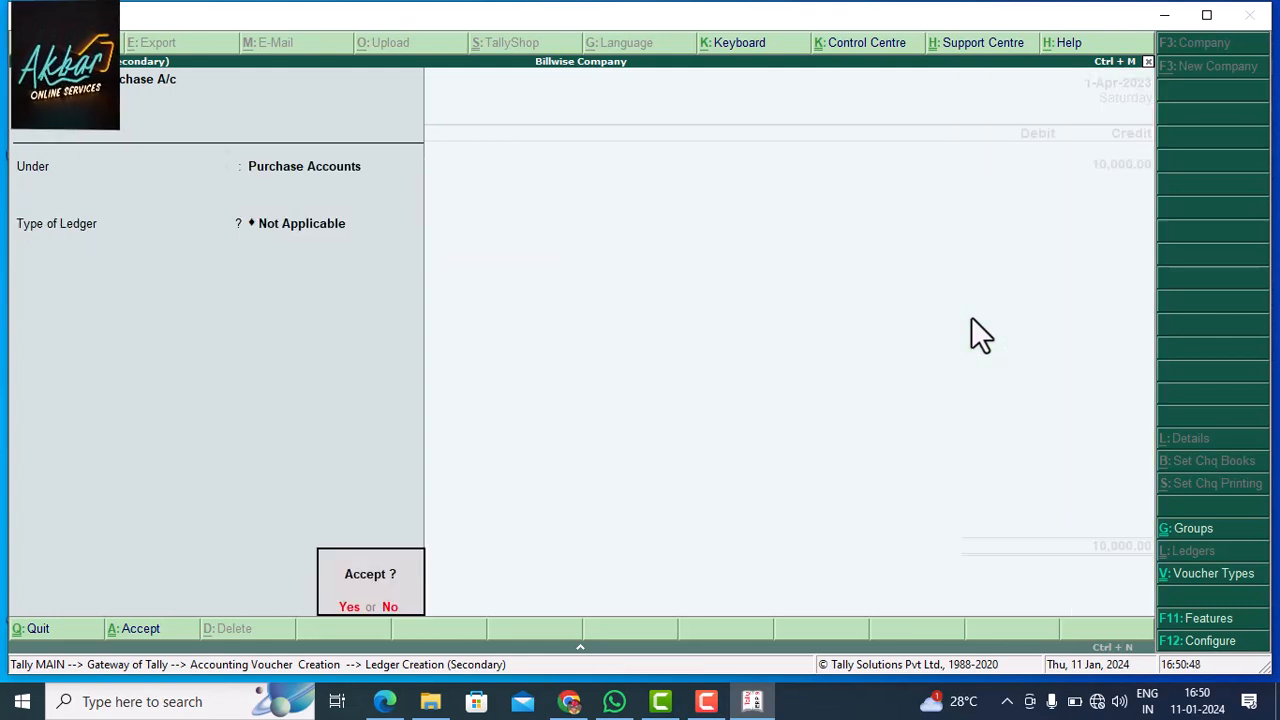
{"action": "key", "text": "Return"}
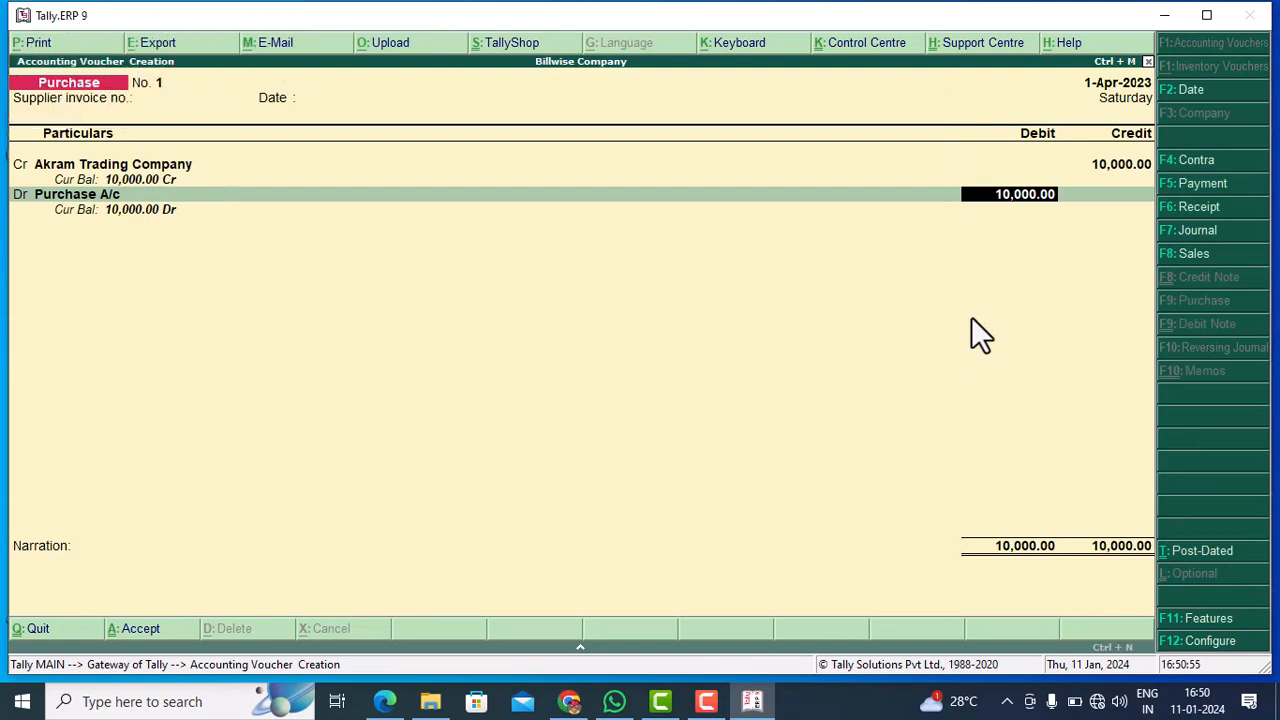
Step: Debit Purchase A/c with 10,000, leave the narration blank, and accept the purchase voucher
{"action": "key", "text": "Return"}
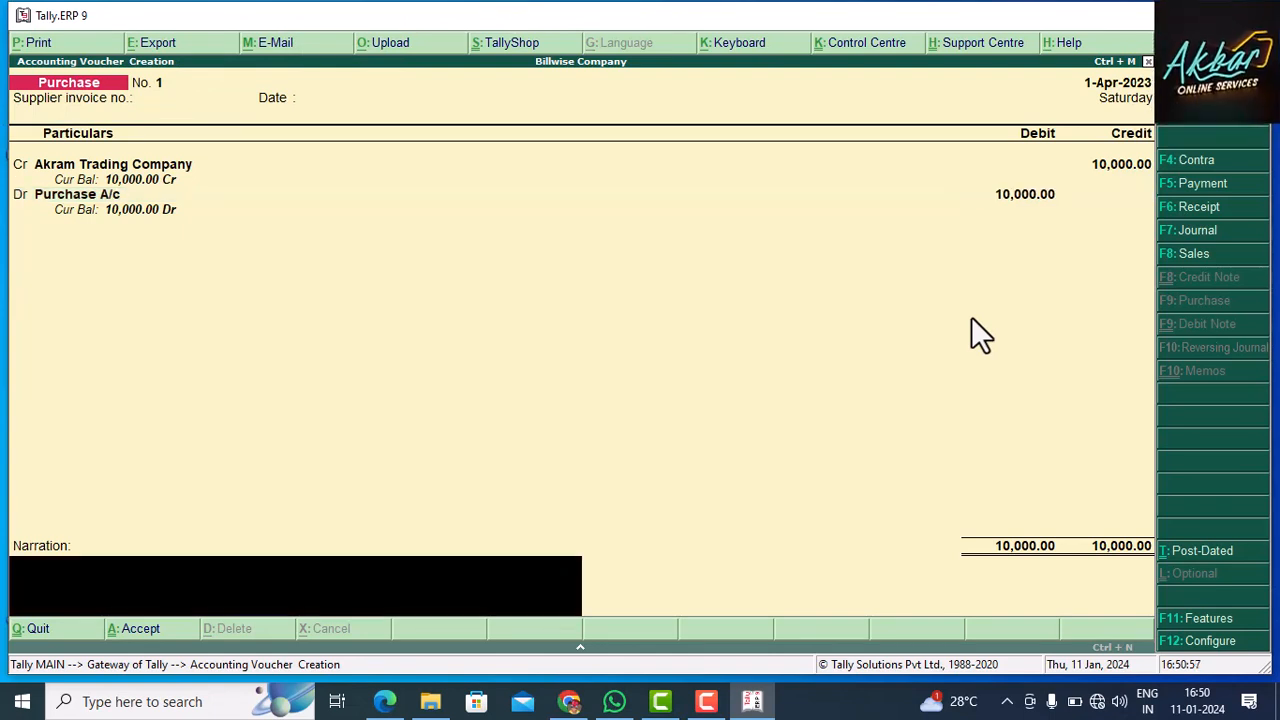
{"action": "key", "text": "Return"}
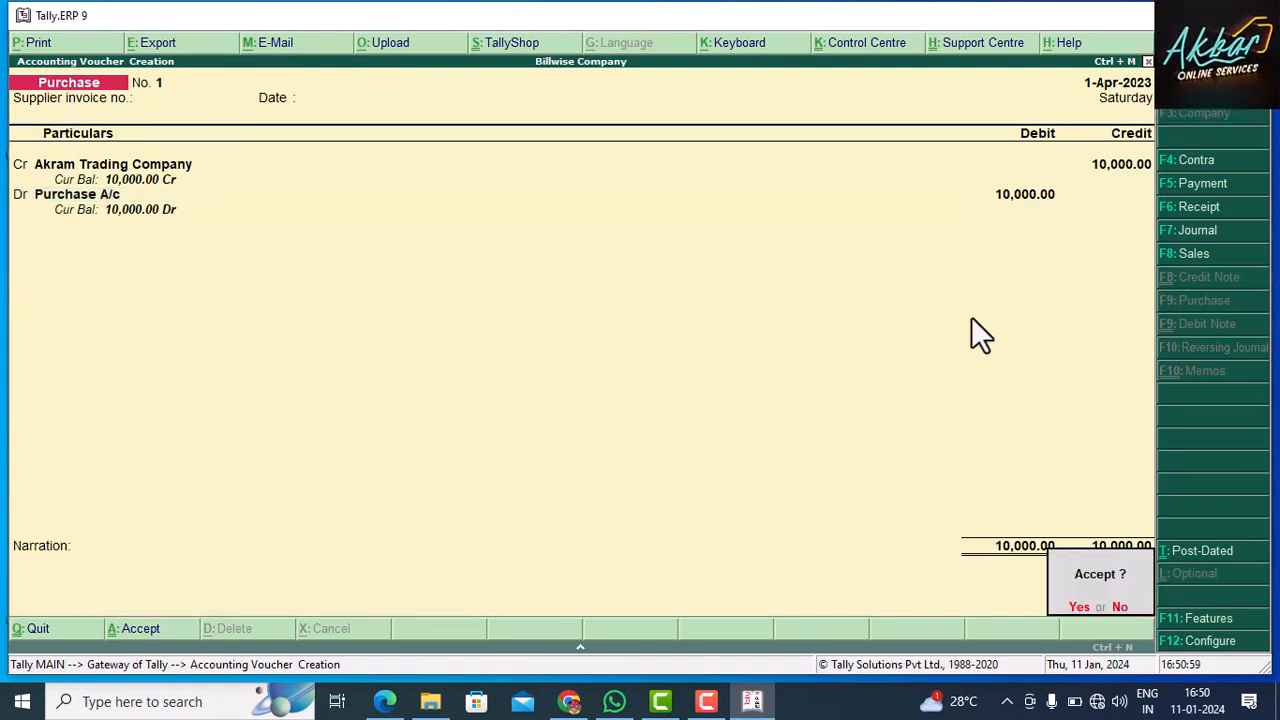
{"action": "key", "text": "Return"}
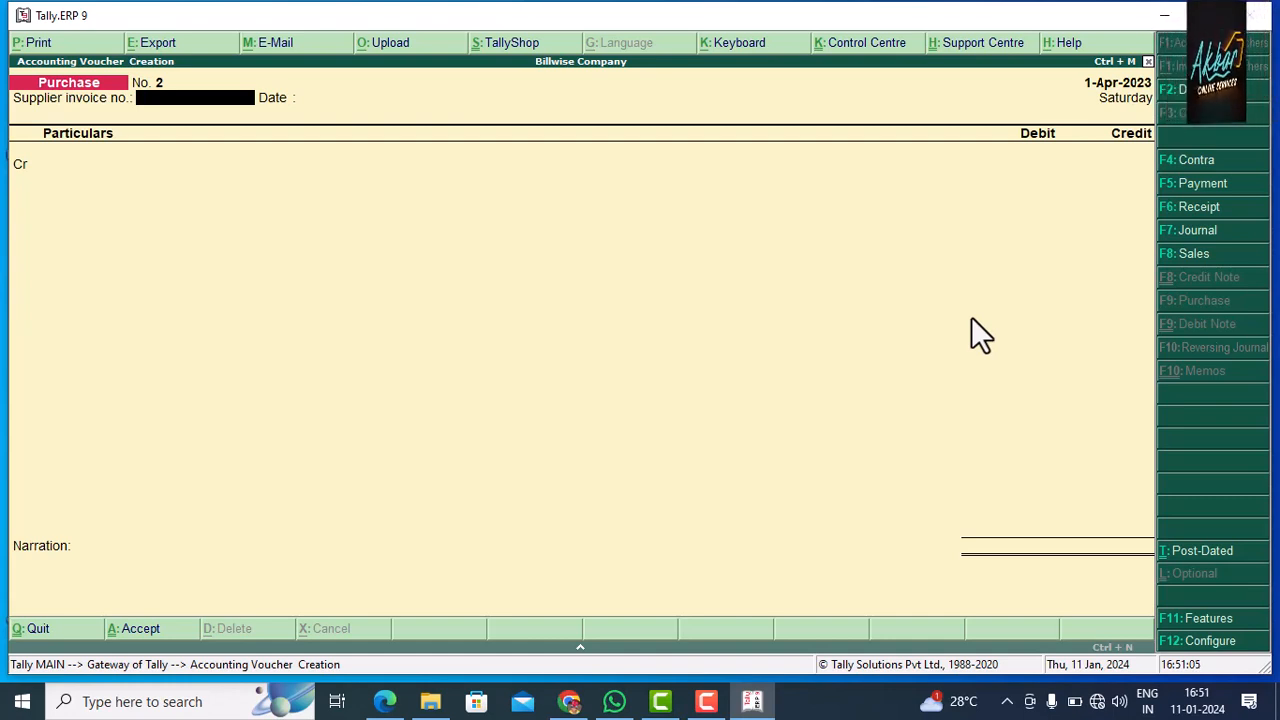
Step: In the second purchase voucher, leave the supplier invoice details blank and start a ledger named Badshah Trading Co for the credit line
{"action": "type", "text": "b"}
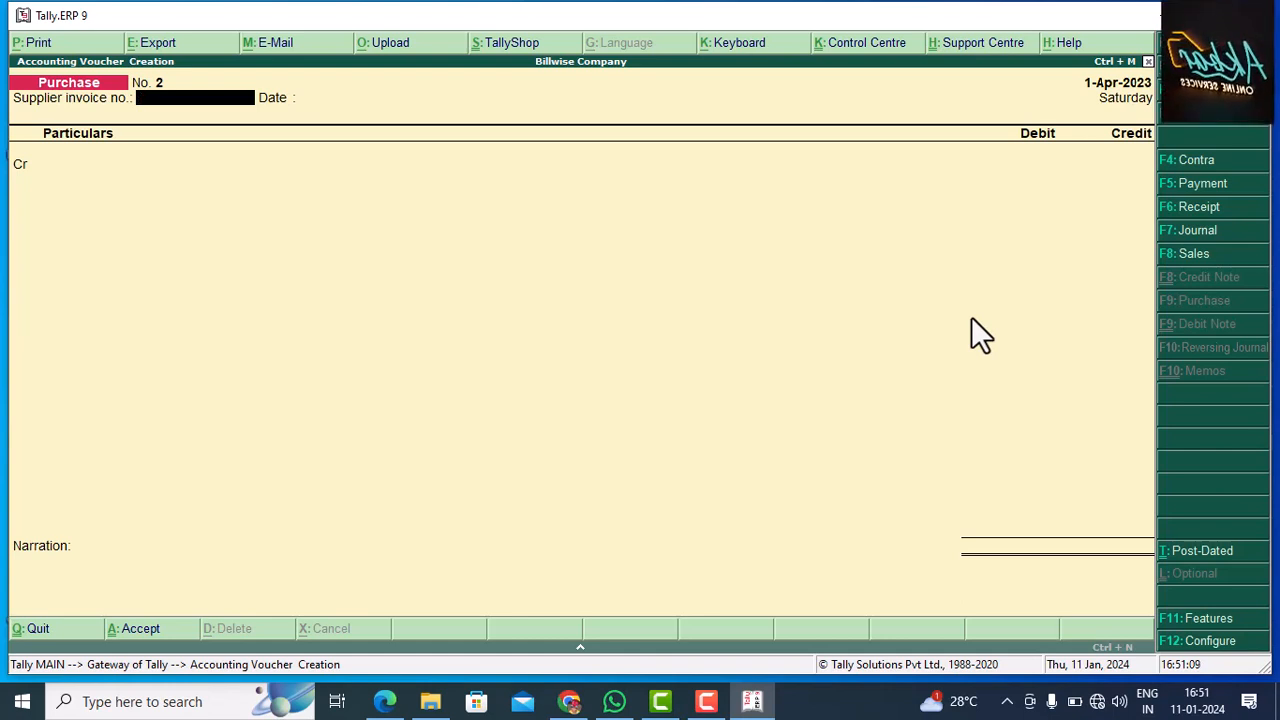
{"action": "key", "text": "Return"}
{"action": "key", "text": "Return"}
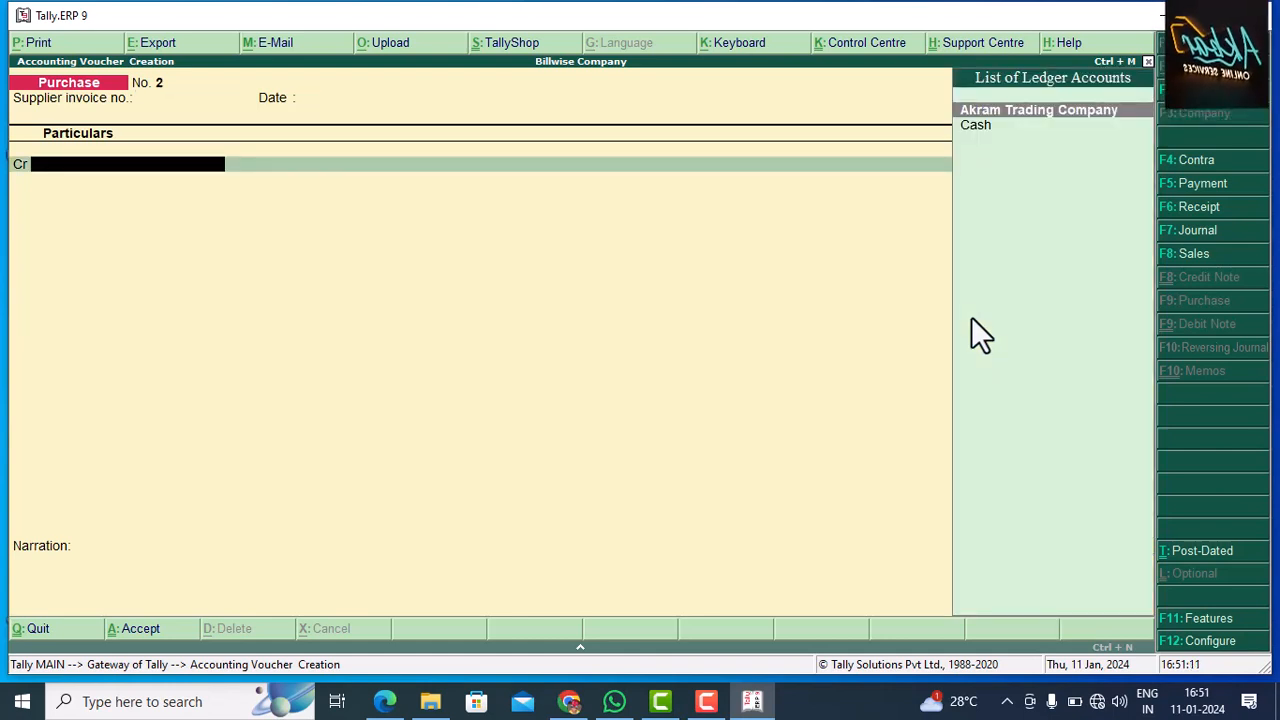
{"action": "key", "text": "alt+c"}
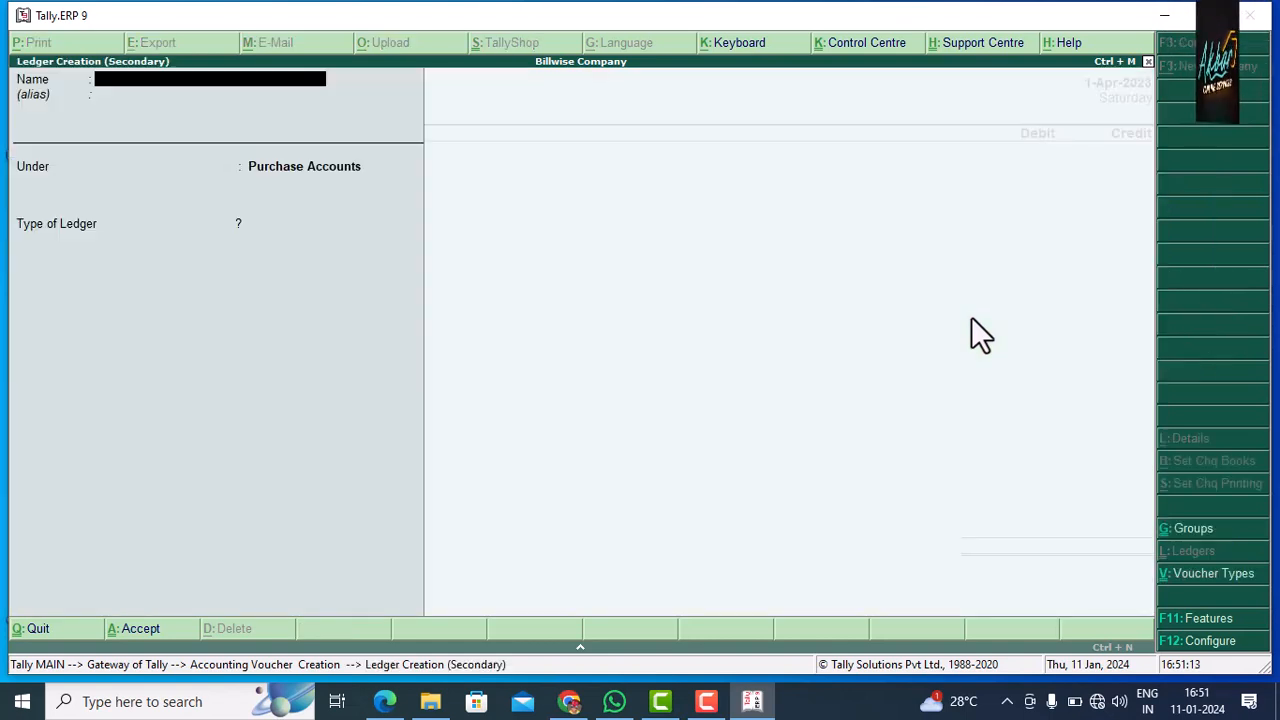
{"action": "type", "text": "Bads"}
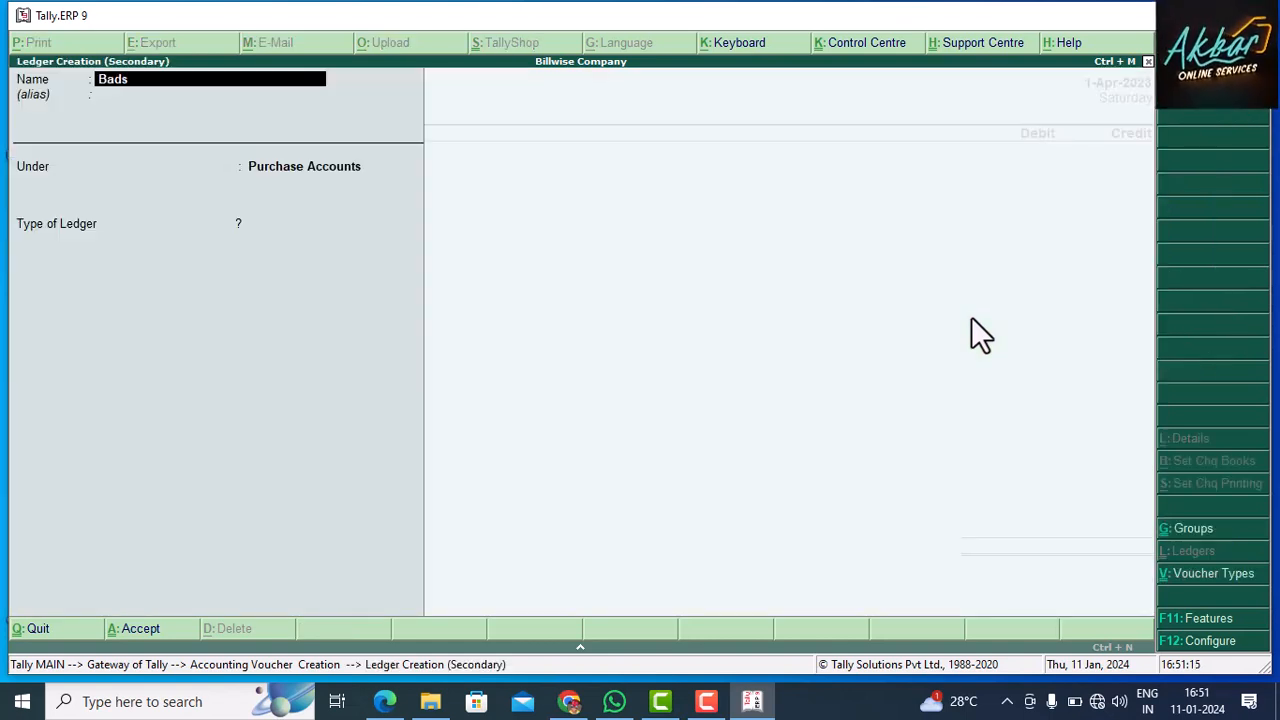
{"action": "type", "text": "hah"}
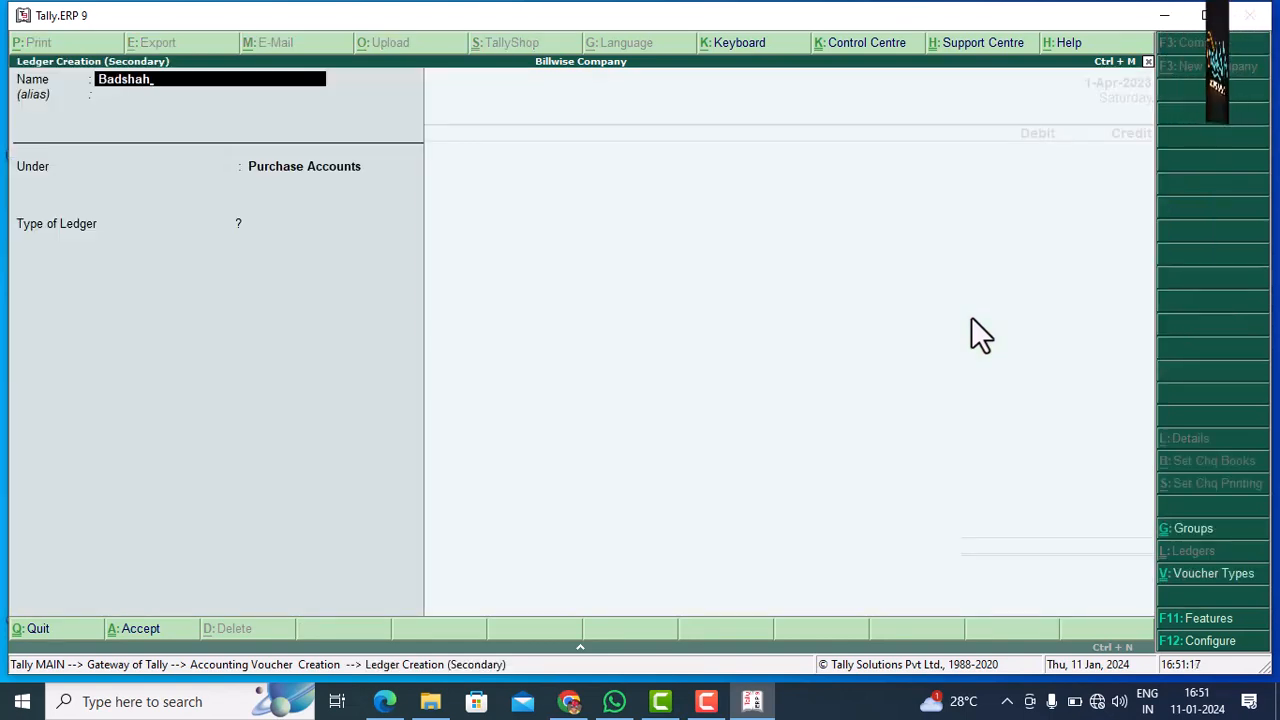
{"action": "type", "text": " trd"}
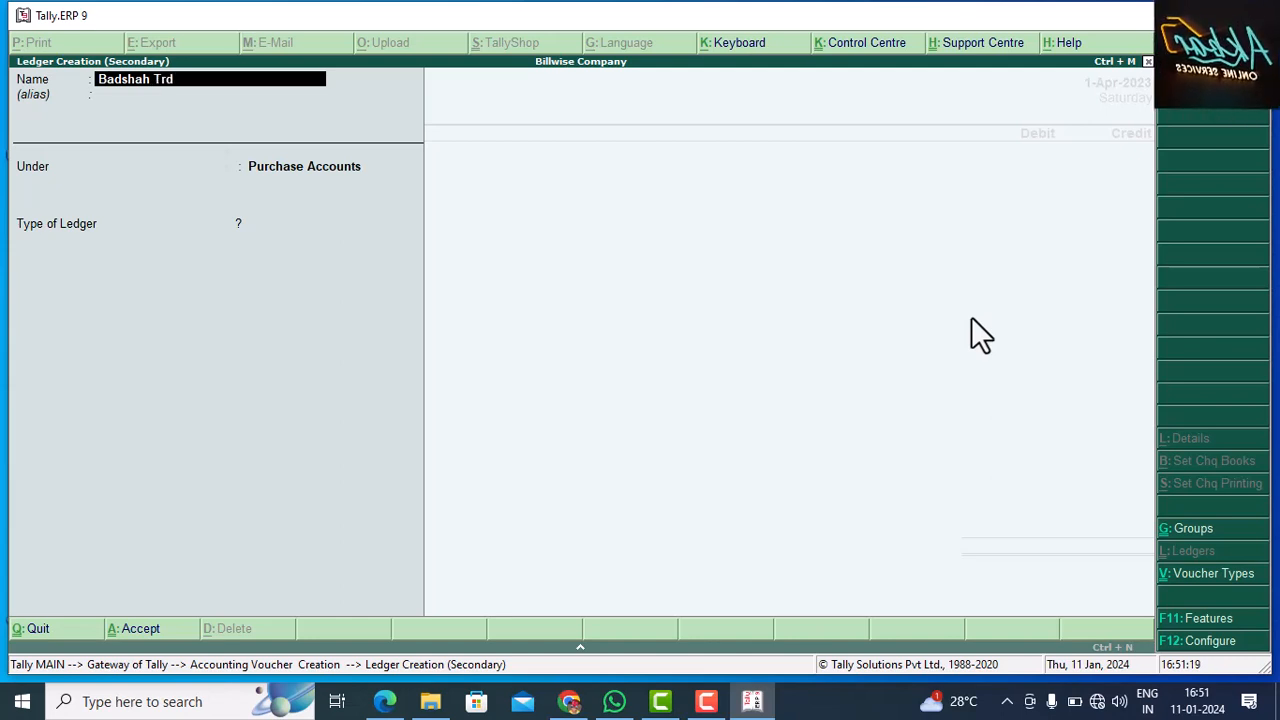
{"action": "key", "text": "BackSpace"}
{"action": "type", "text": "ad"}
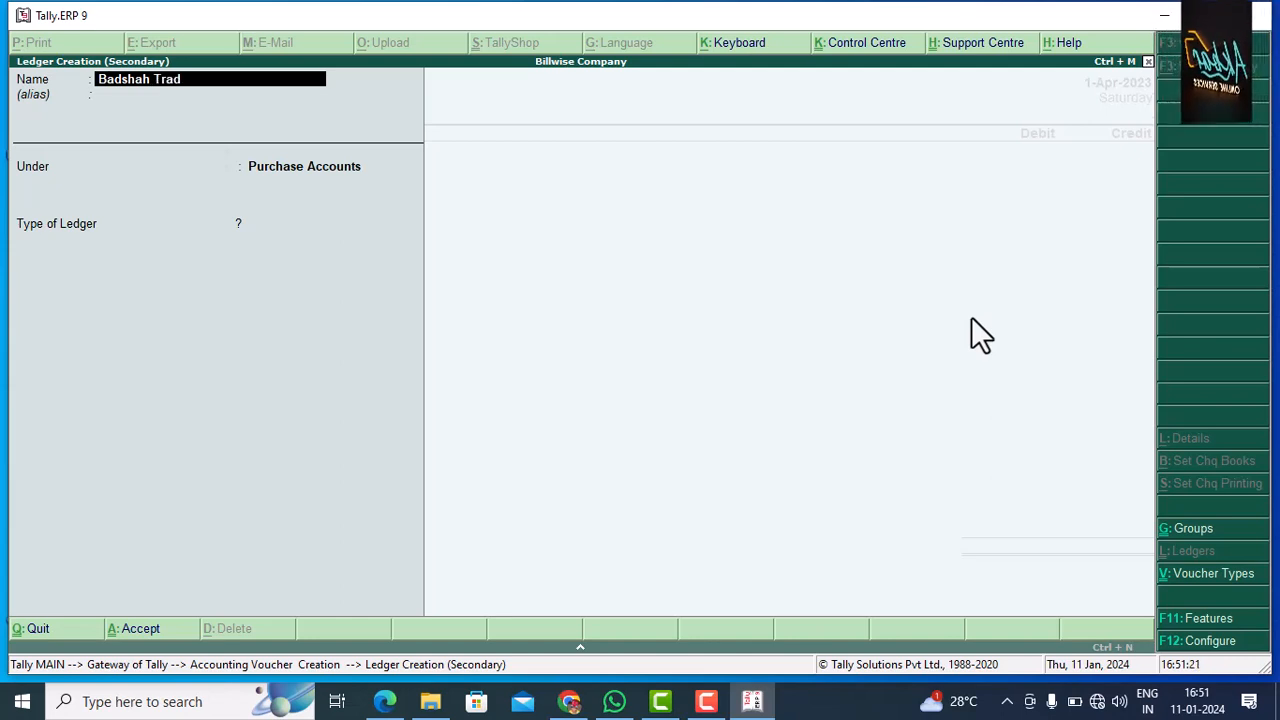
{"action": "type", "text": "ing Co"}
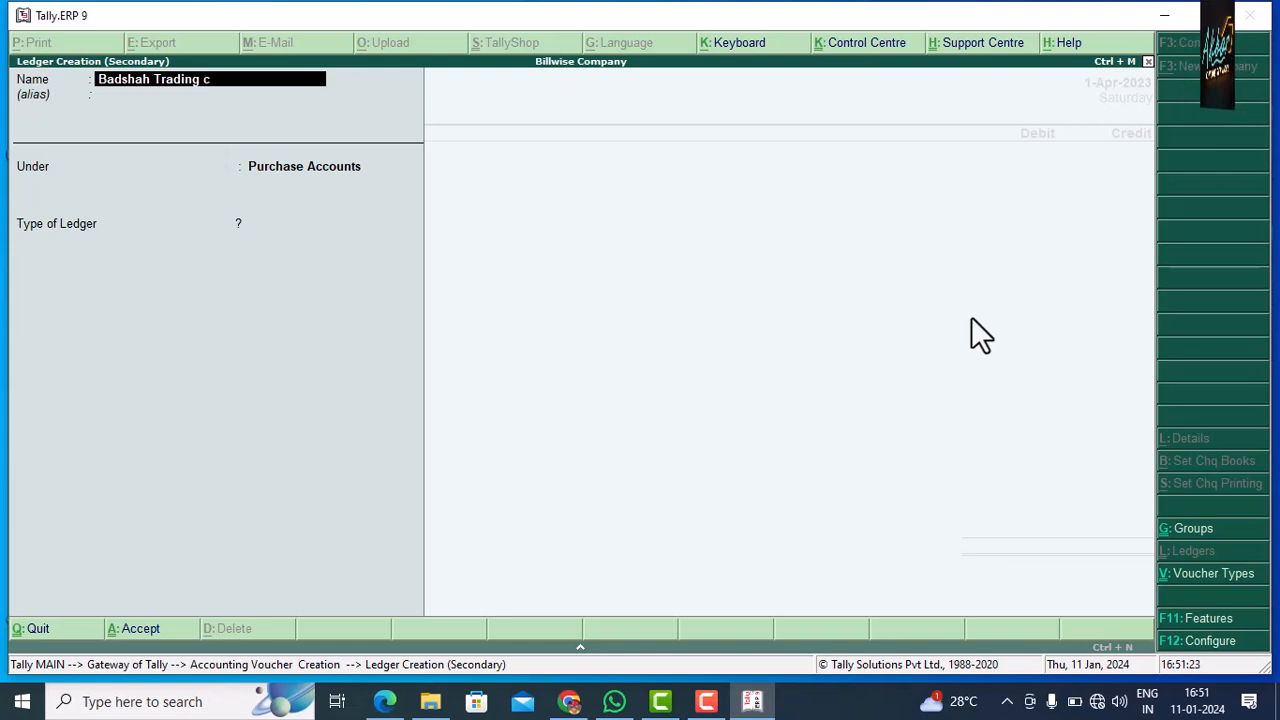
{"action": "key", "text": "Return"}
{"action": "key", "text": "Return"}
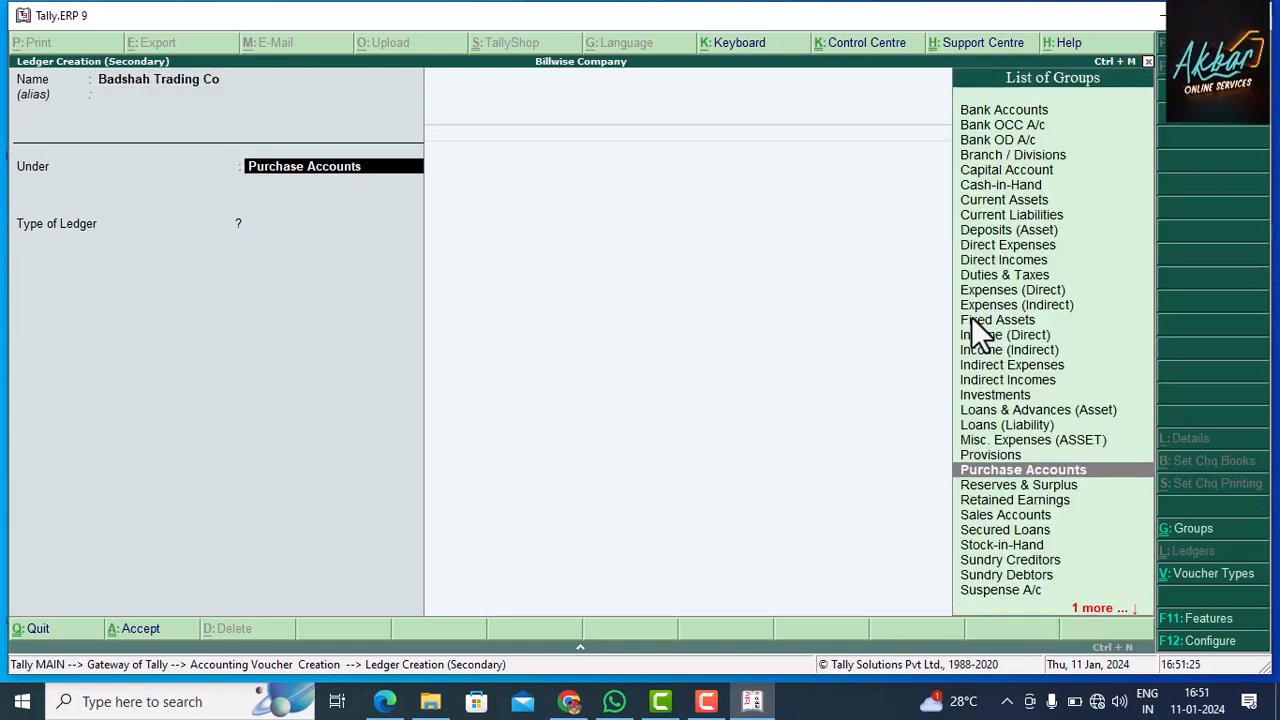
Step: Place the Badshah Trading Co ledger under Sundry Creditors
{"action": "type", "text": "S"}
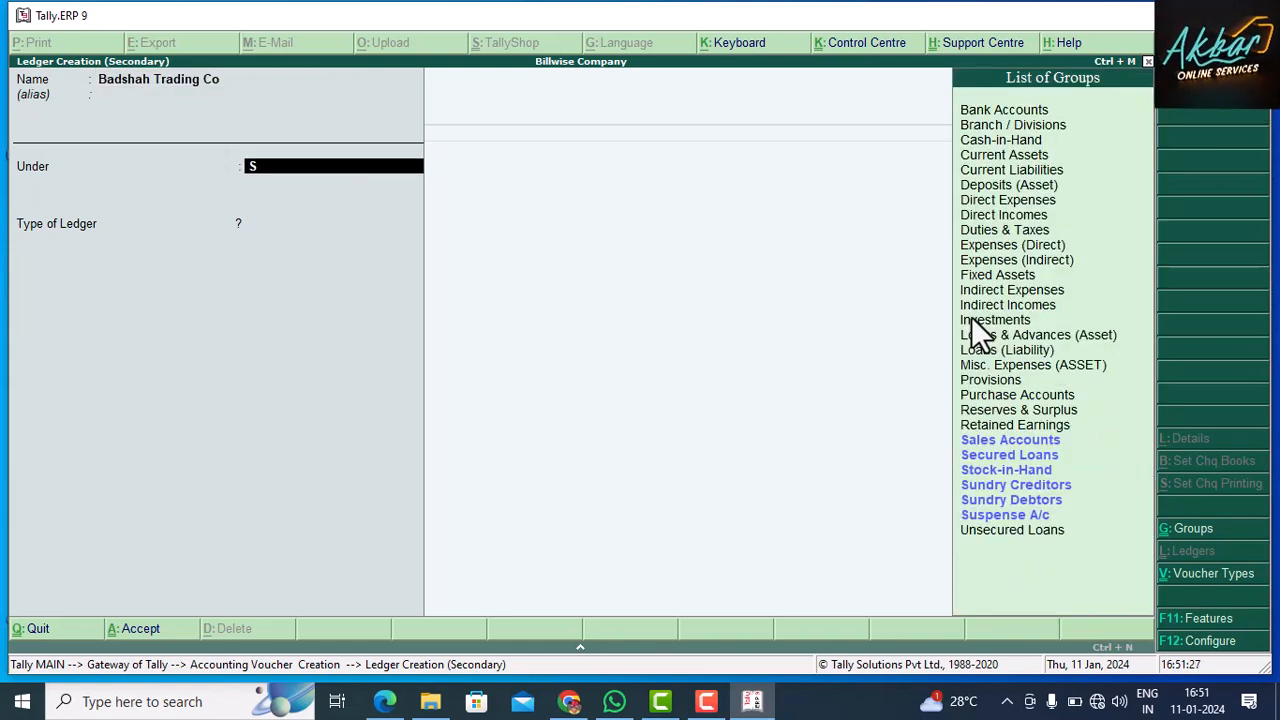
{"action": "type", "text": "und"}
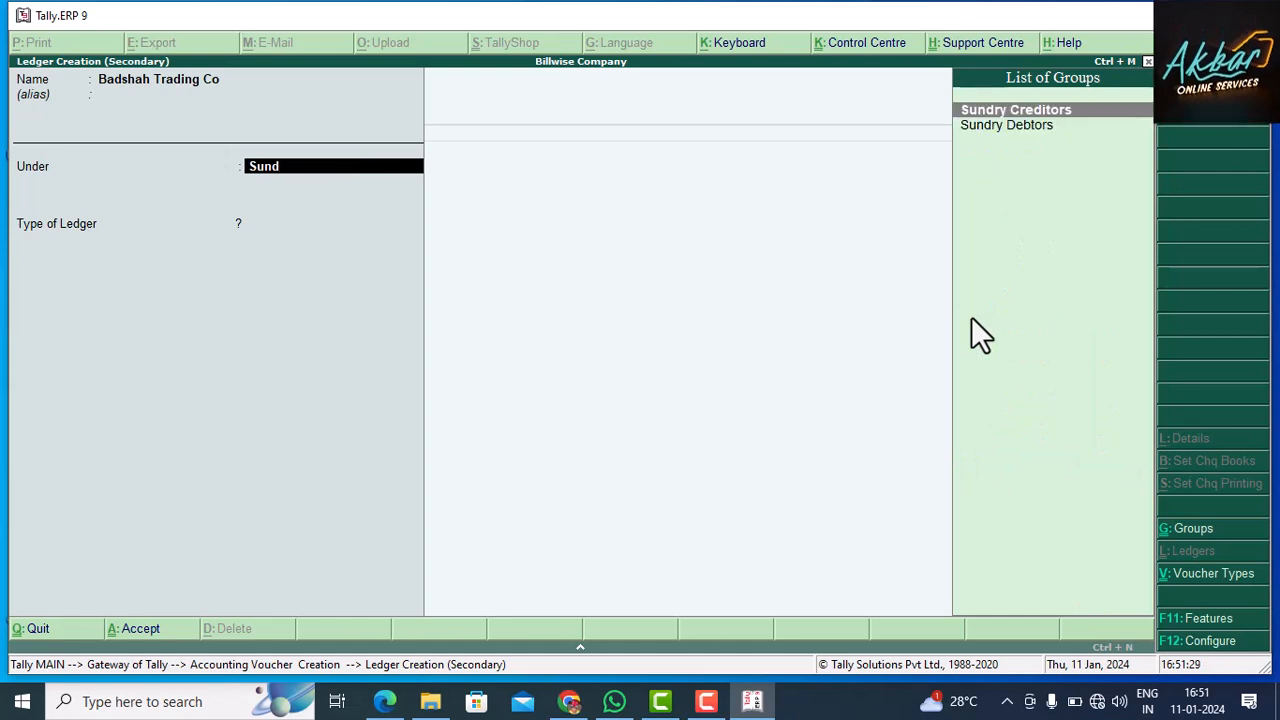
{"action": "key", "text": "Down"}
{"action": "key", "text": "Up"}
{"action": "key", "text": "Return"}
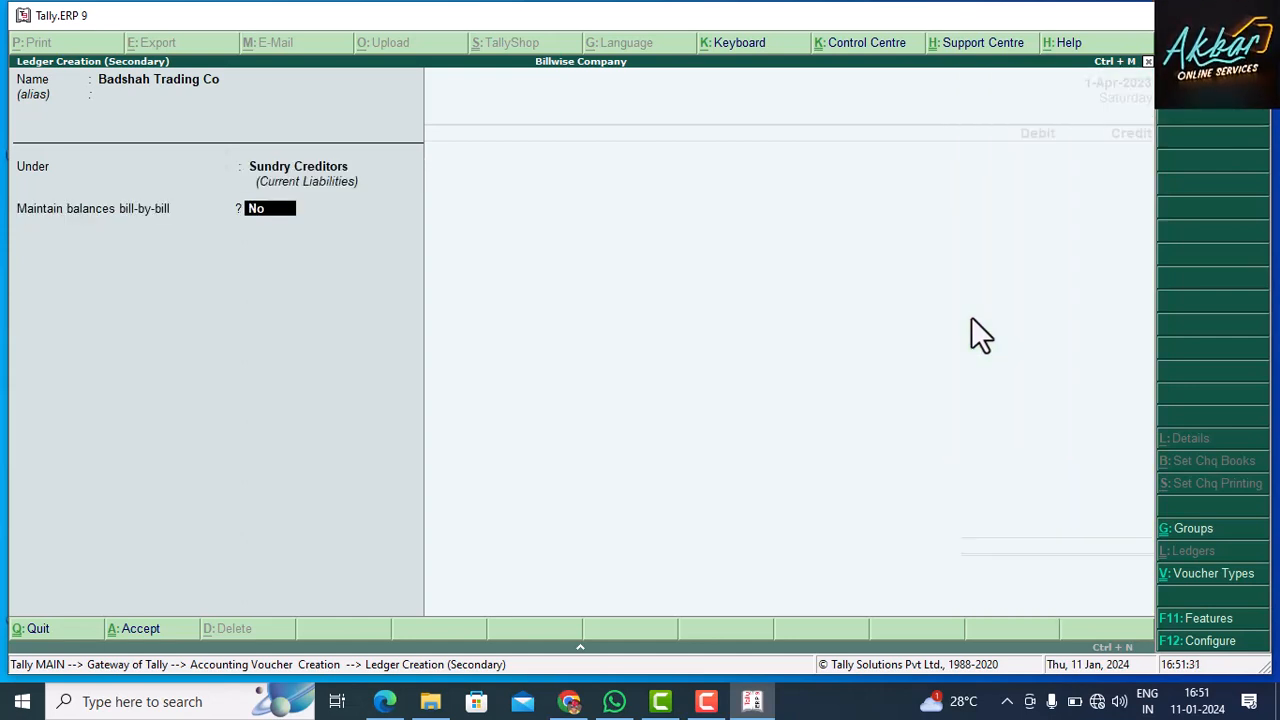
Step: Turn on bill-by-bill balances, set a 30-day default credit period, enable the credit days check during voucher entry, and accept the ledger
{"action": "type", "text": "y"}
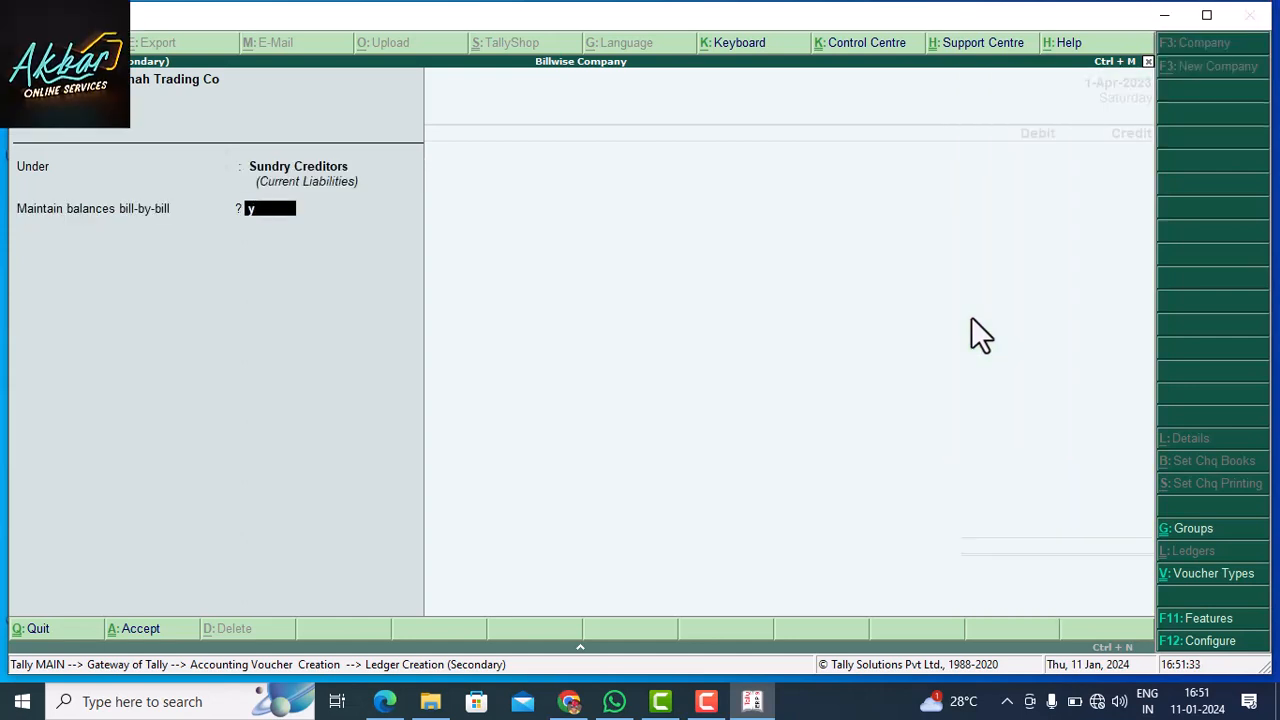
{"action": "key", "text": "Return"}
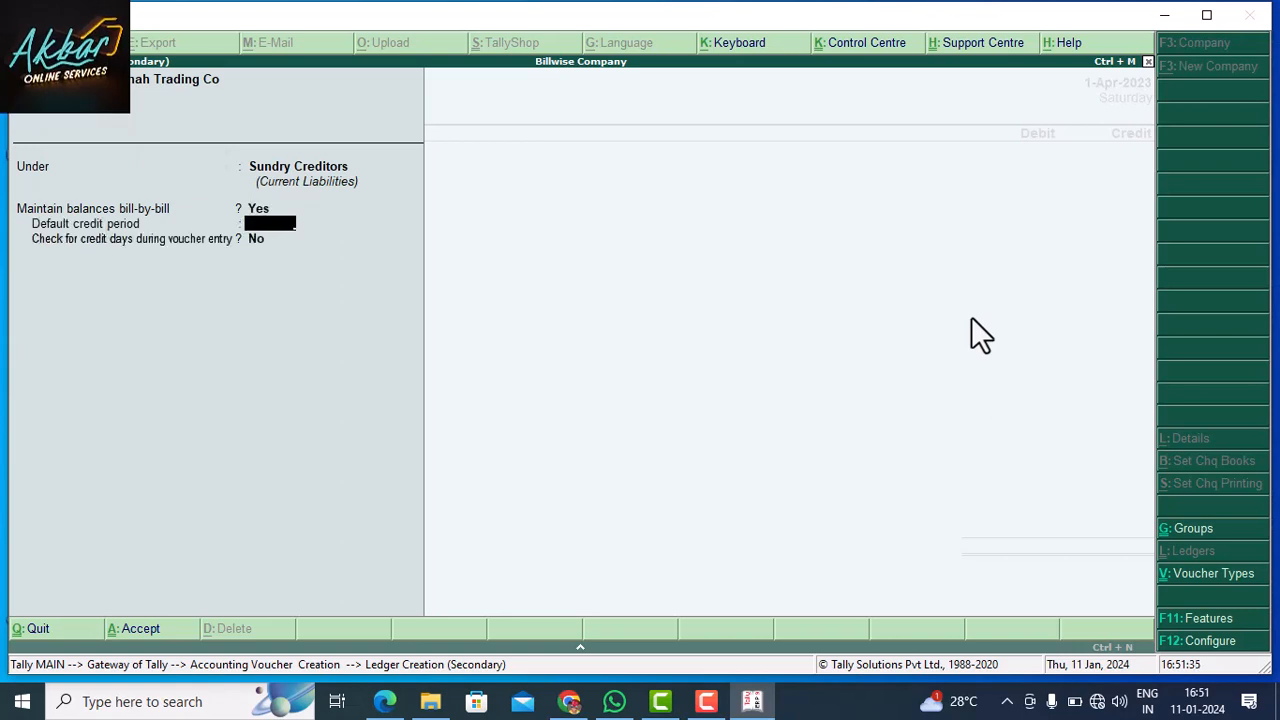
{"action": "type", "text": "30"}
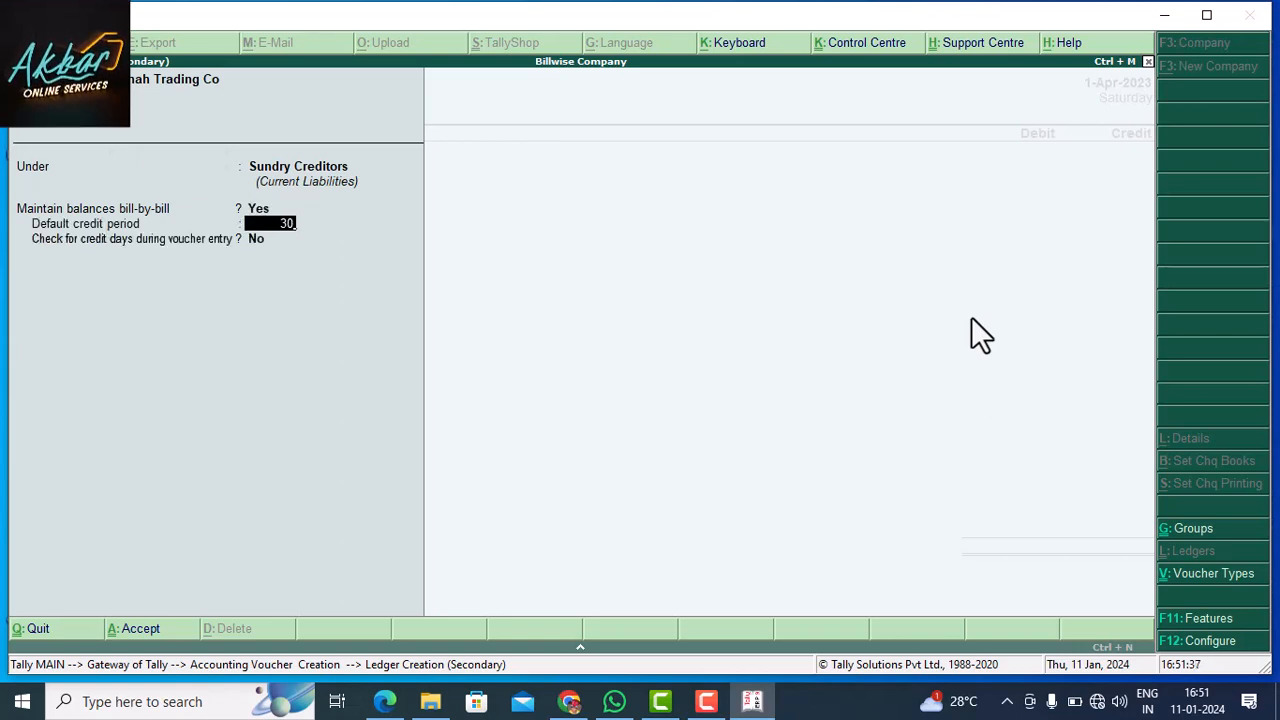
{"action": "key", "text": "Return"}
{"action": "type", "text": "y"}
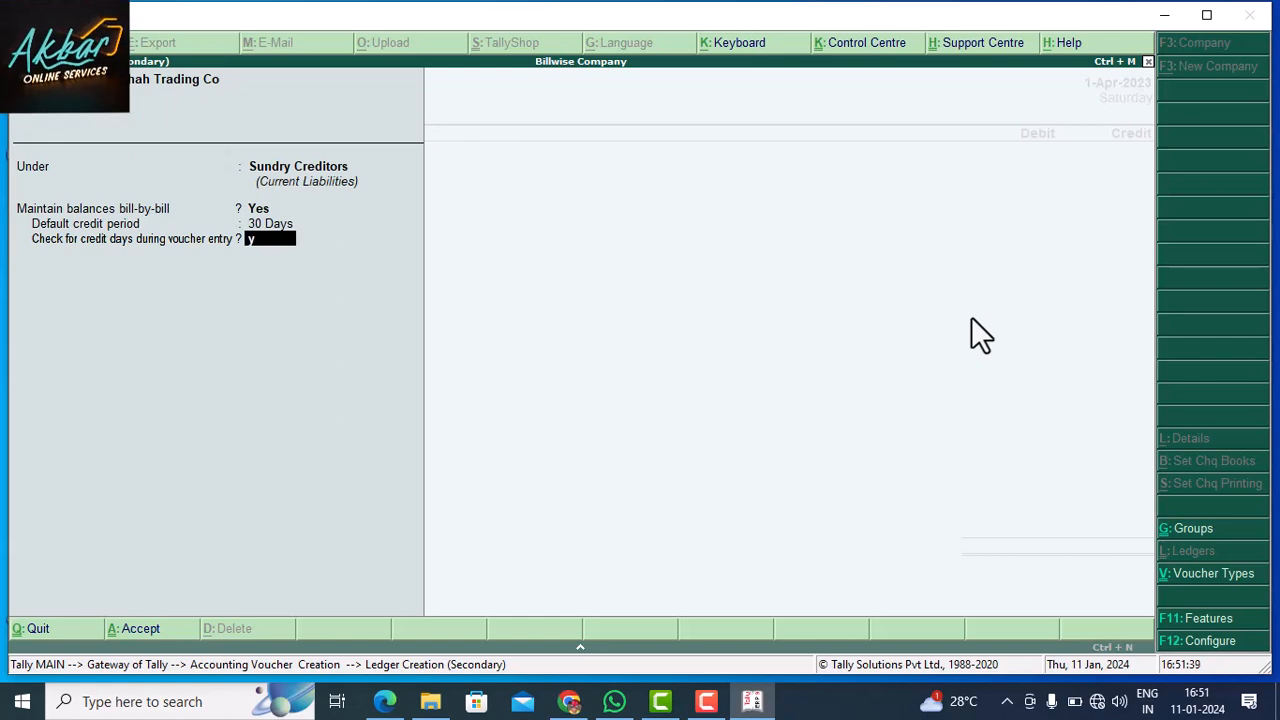
{"action": "key", "text": "Return"}
{"action": "key", "text": "Return"}
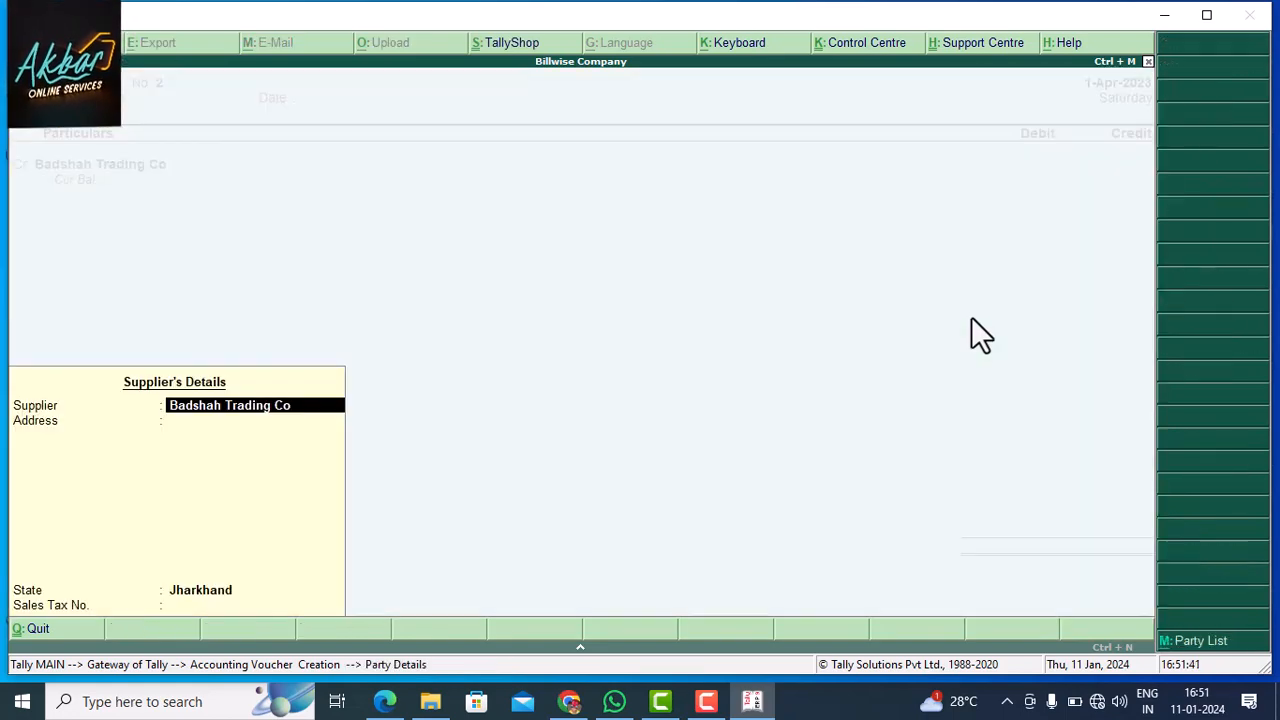
Step: Keep the supplier's details for Badshah Trading Co and credit the ledger with 1,000
{"action": "key", "text": "ctrl+a"}
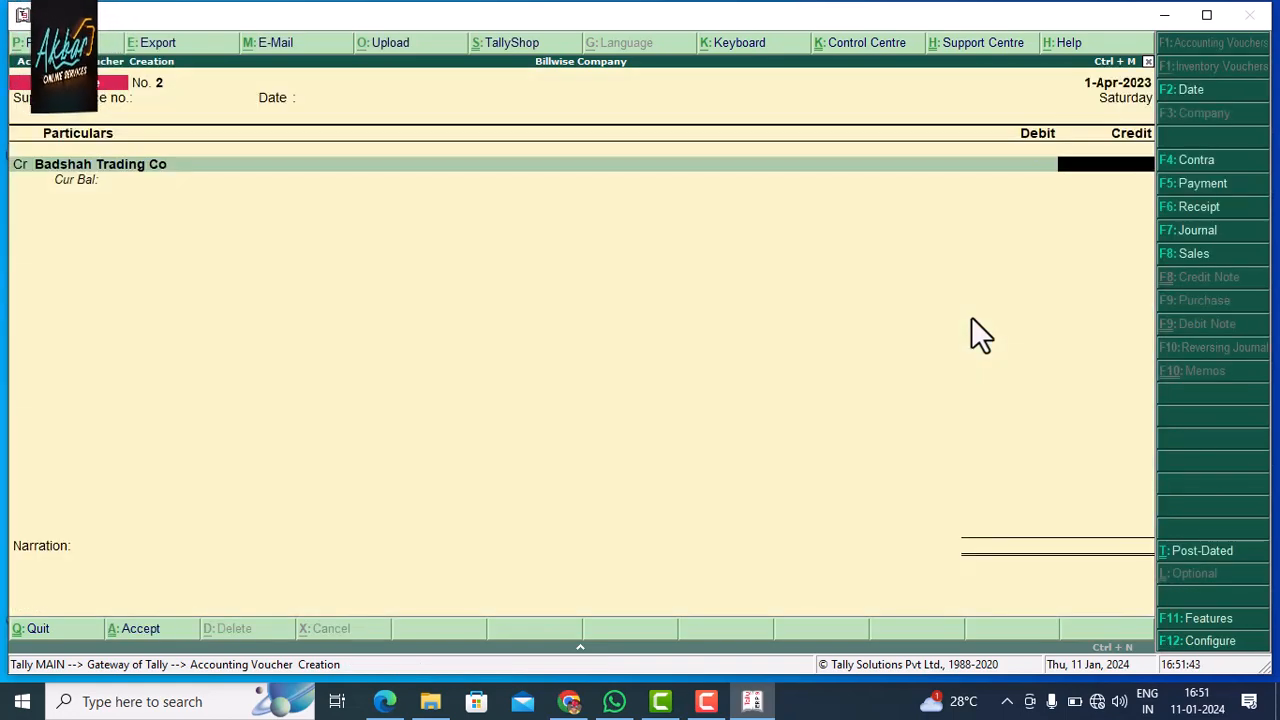
{"action": "type", "text": "1,00"}
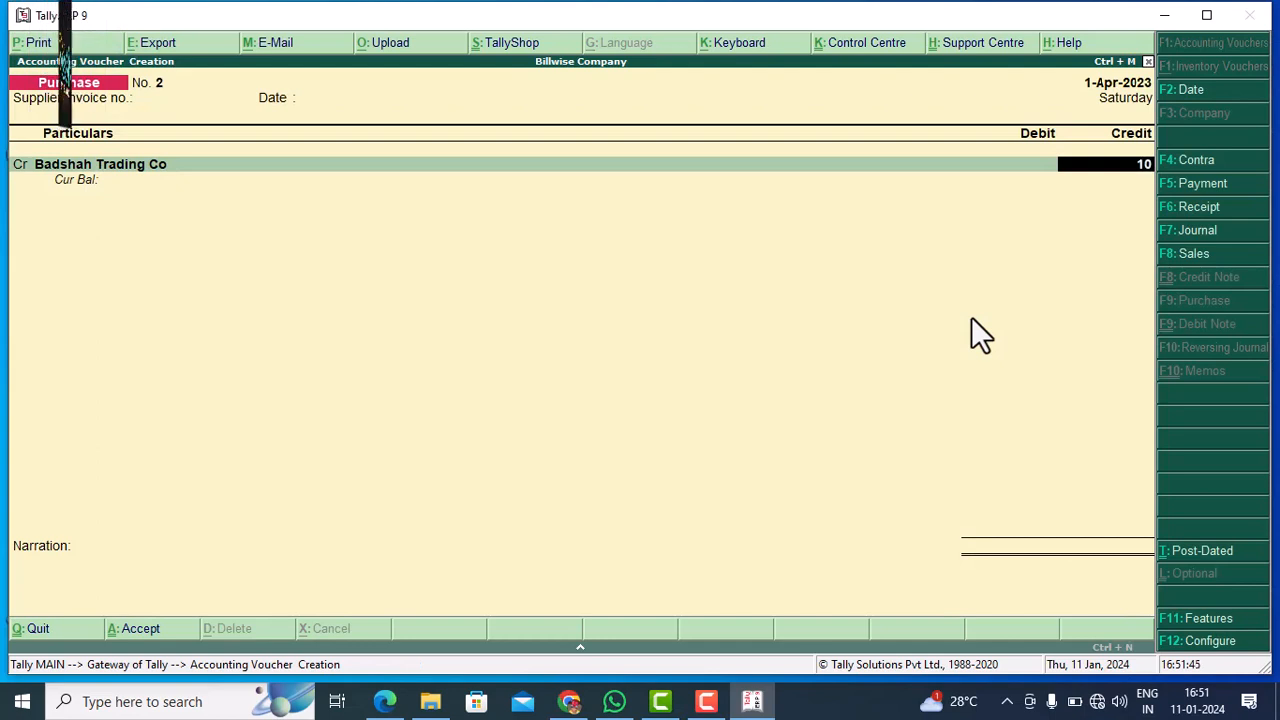
{"action": "type", "text": "00"}
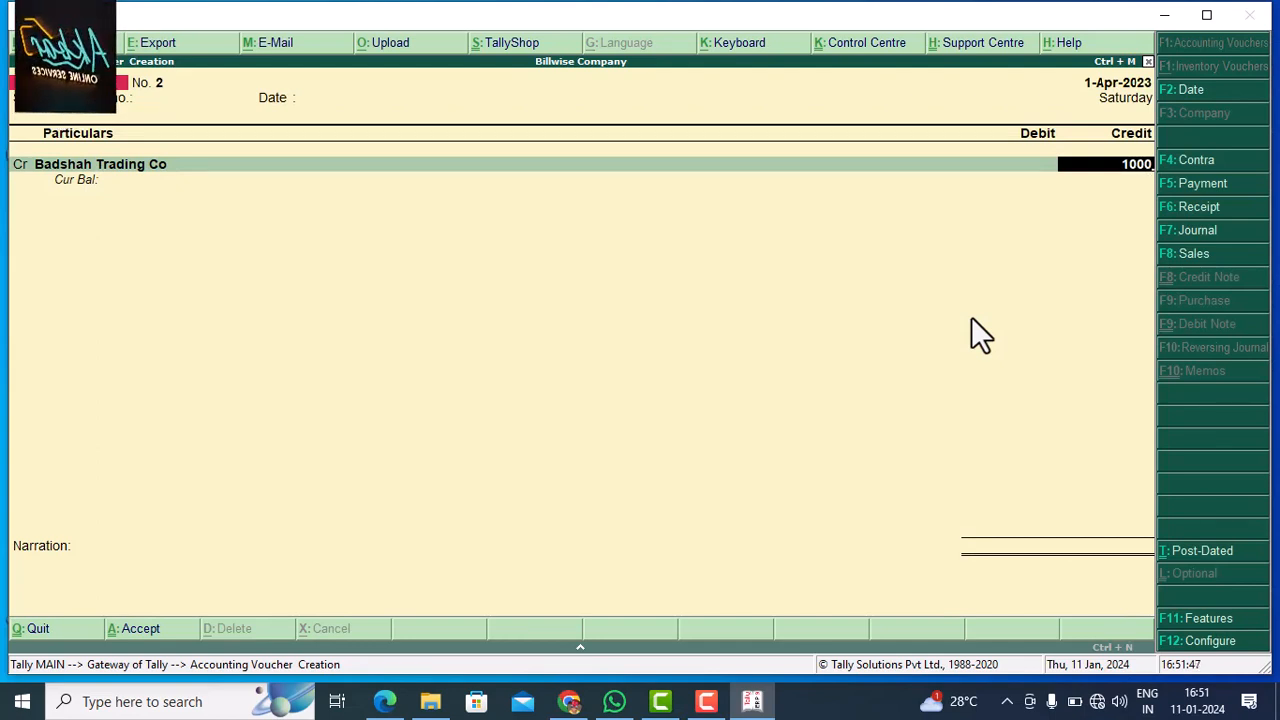
{"action": "key", "text": "Return"}
Step: Record the Badshah Trading Co bill as New Ref 1002, keeping the 30-day credit period and the full amount as credit
{"action": "key", "text": "Return"}
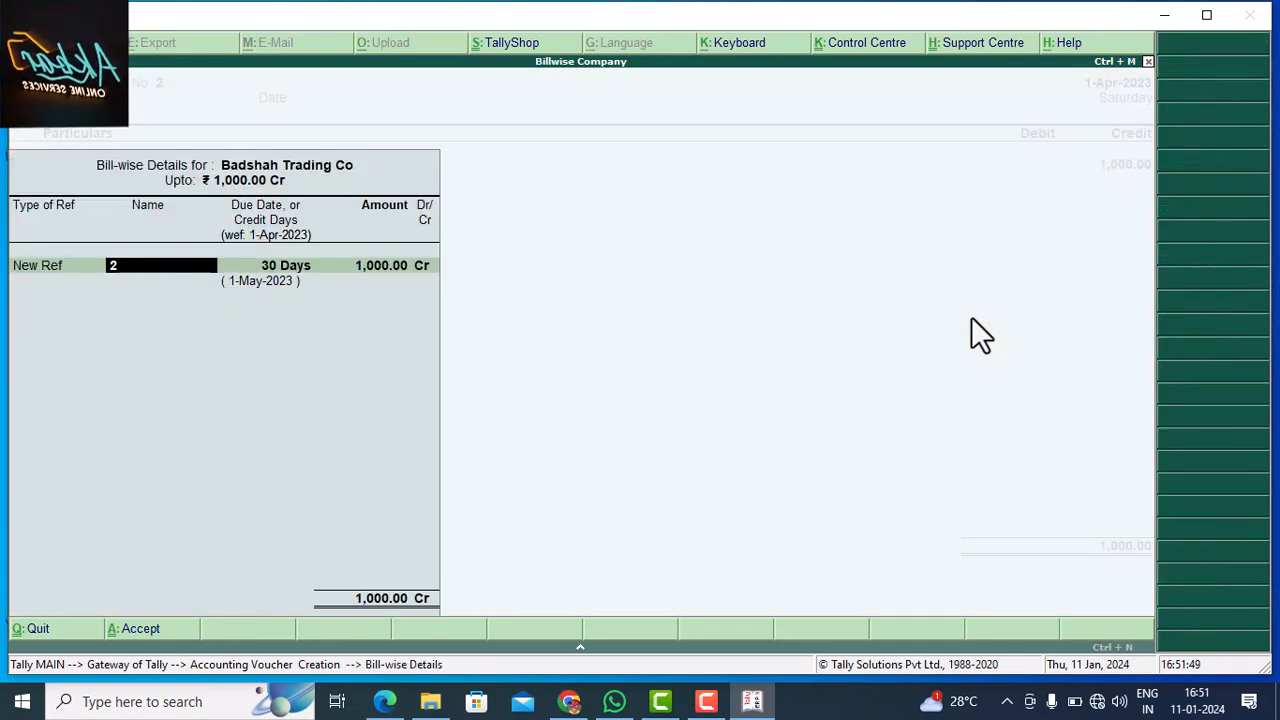
{"action": "type", "text": "1"}
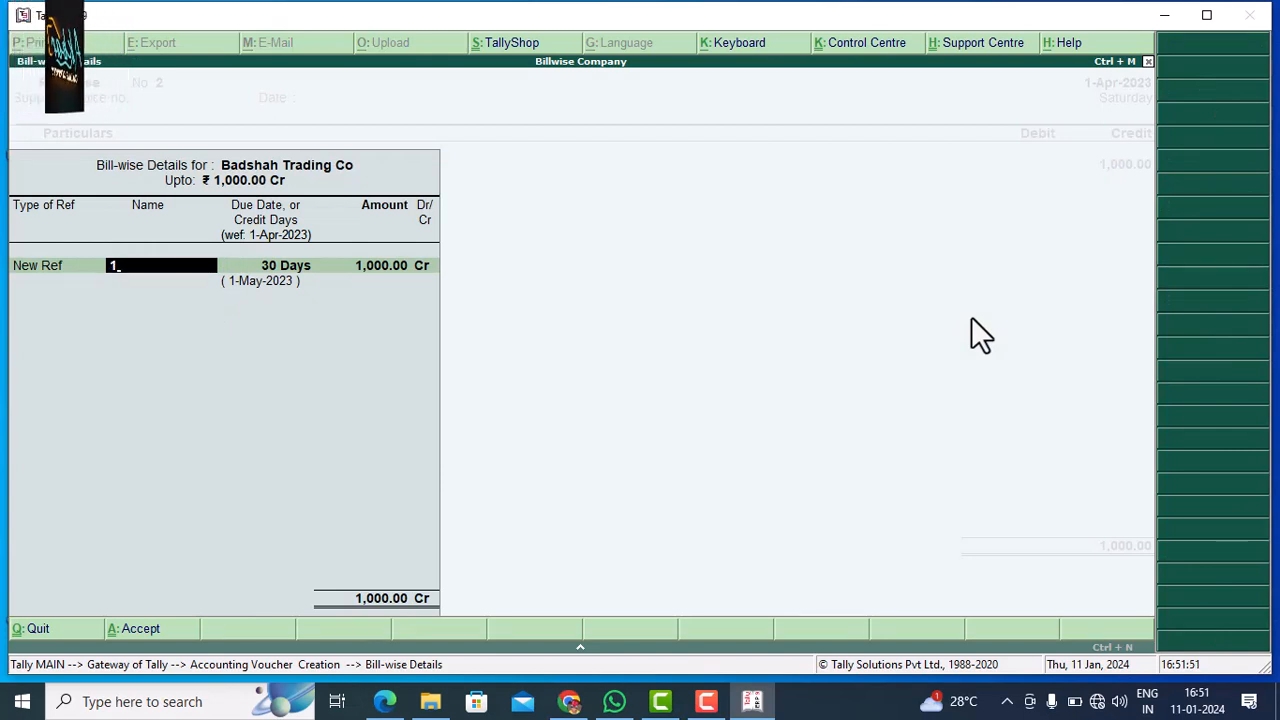
{"action": "type", "text": "002"}
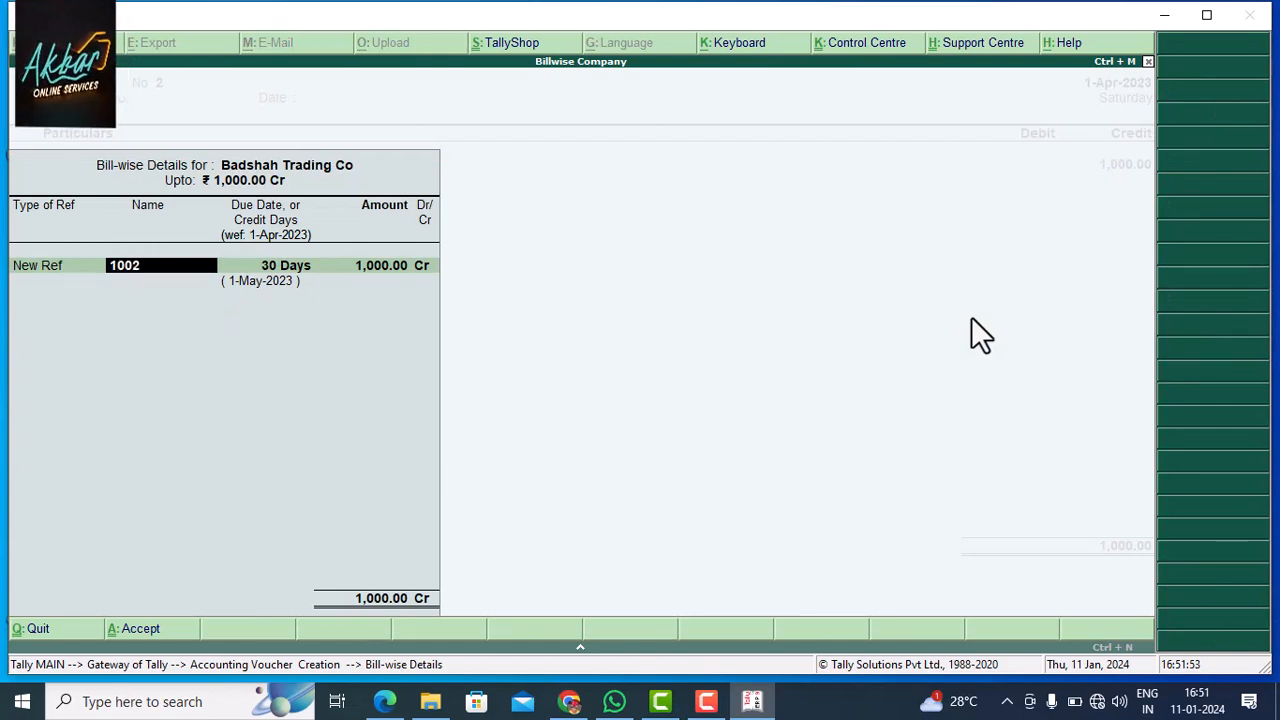
{"action": "key", "text": "Return"}
{"action": "key", "text": "Return"}
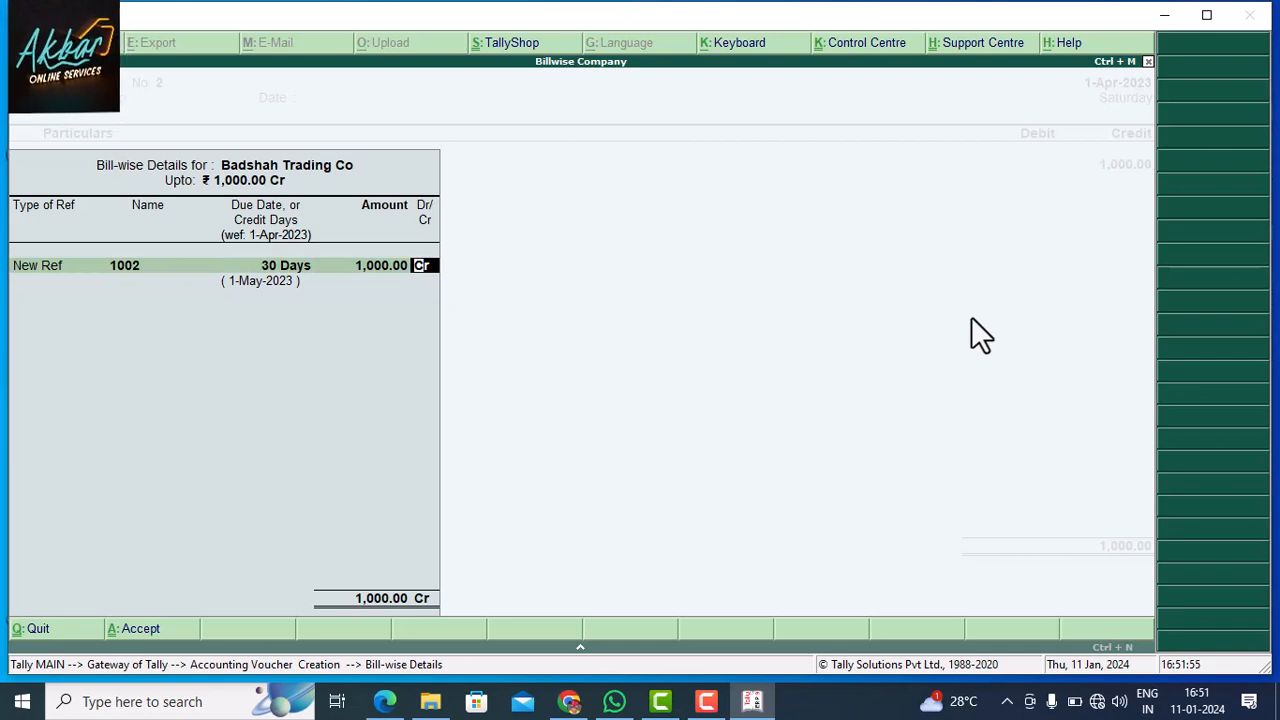
{"action": "key", "text": "Return"}
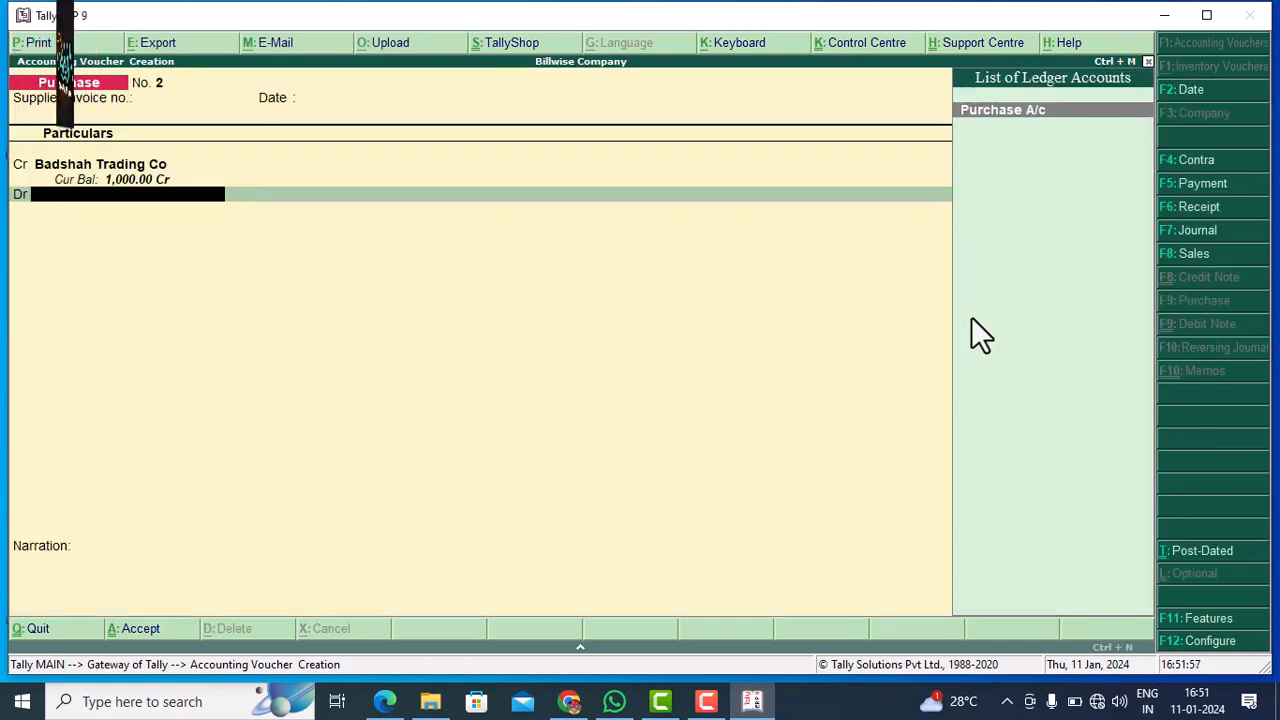
Step: Debit Purchase A/c with 1,000 and leave the voucher's narration blank
{"action": "key", "text": "Return"}
{"action": "key", "text": "Return"}
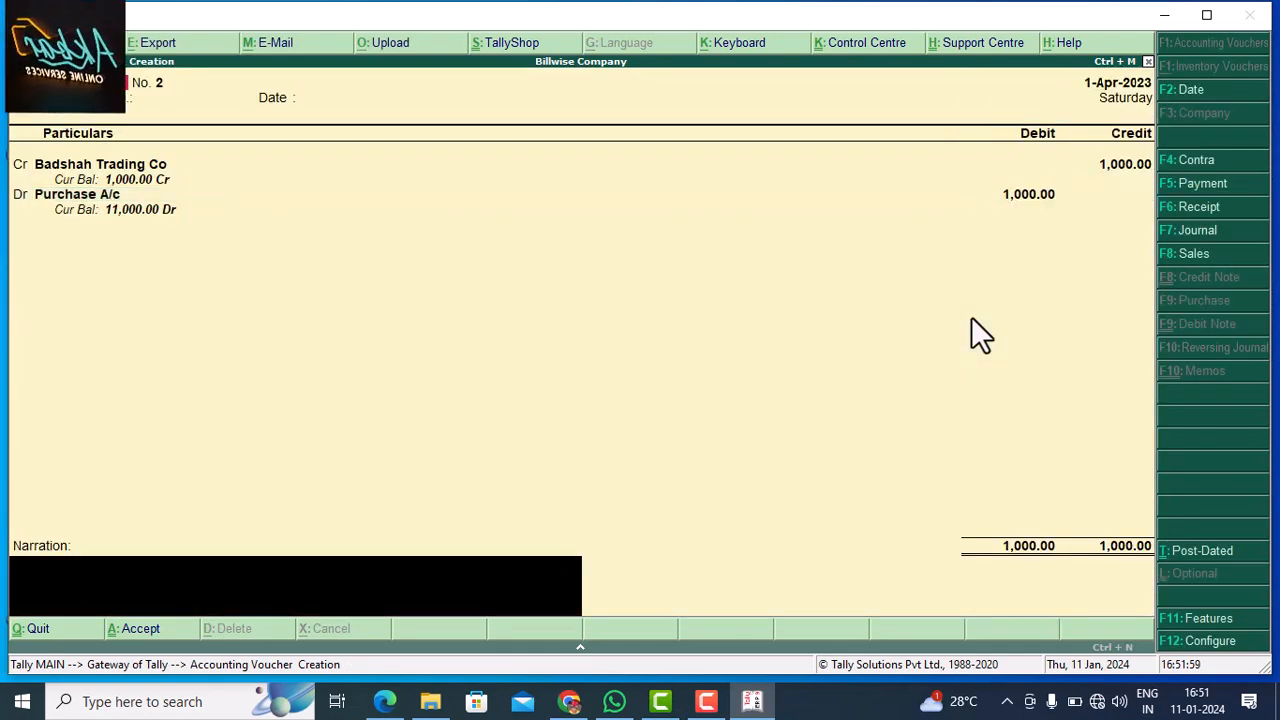
{"action": "key", "text": "Return"}
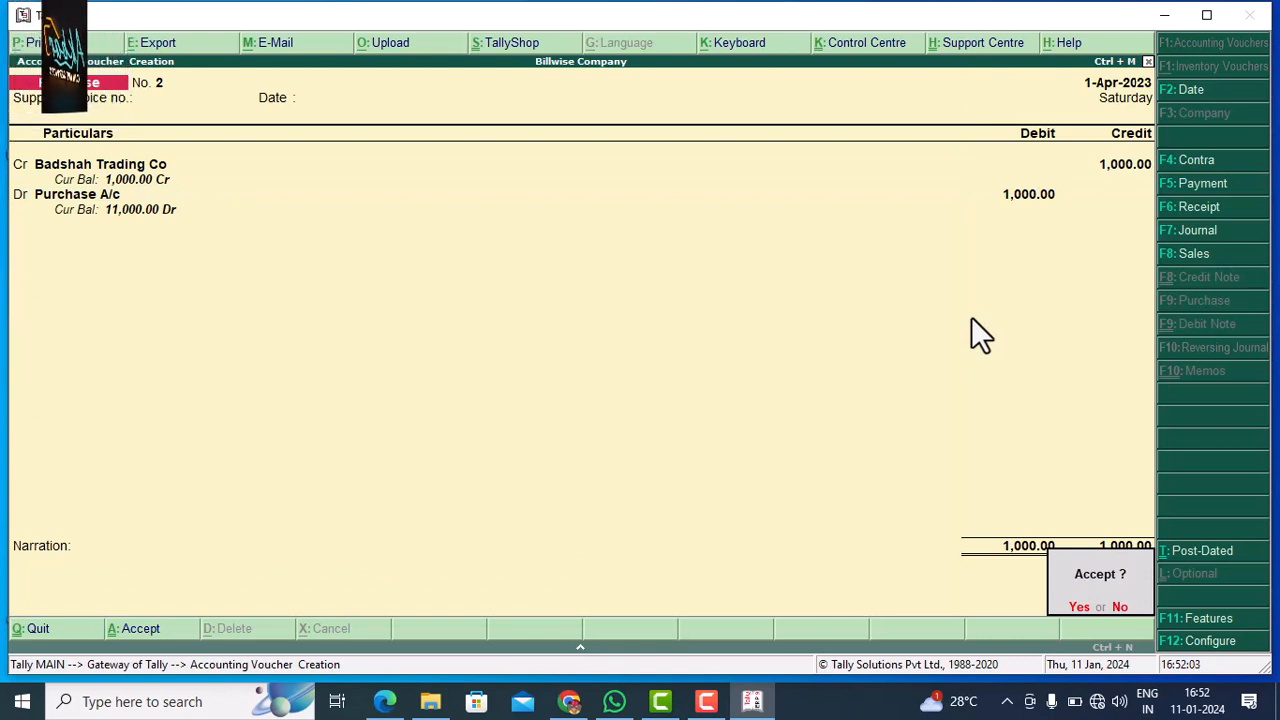
Step: Return to editing the voucher instead of accepting it, and set Badshah Trading Co's credit amount to 10,000
{"action": "key", "text": "n"}
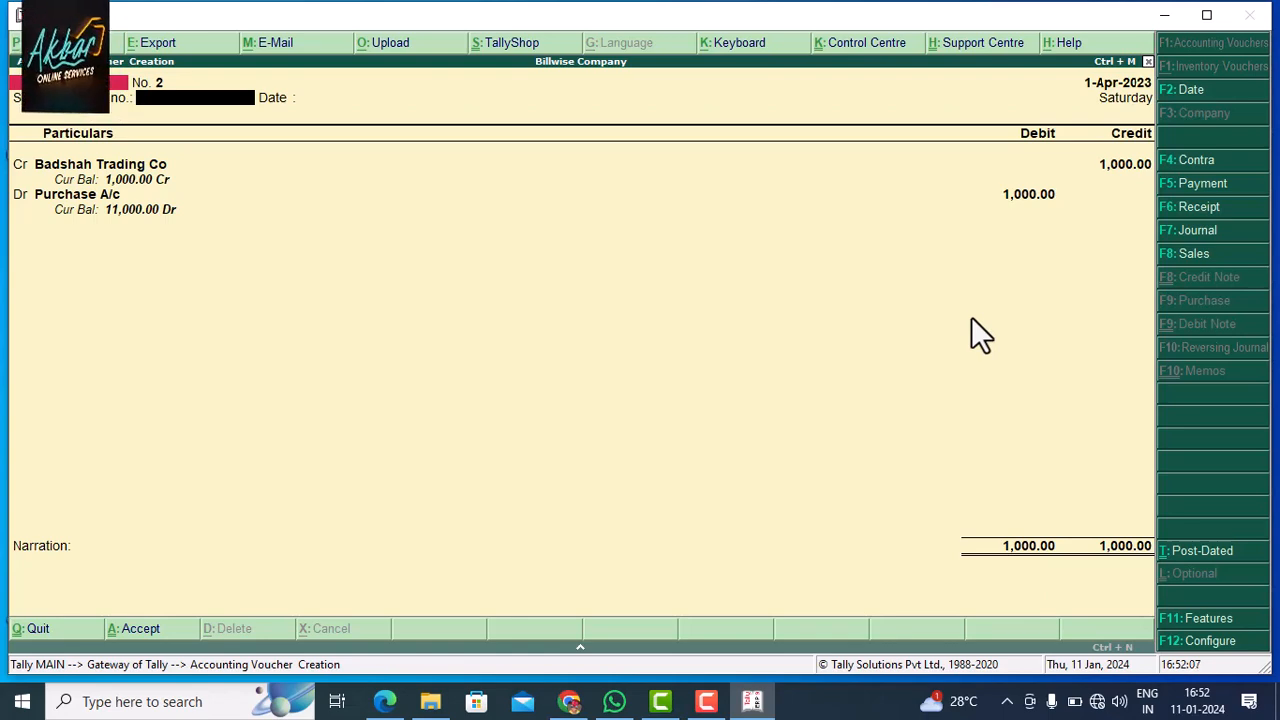
{"action": "key", "text": "Return"}
{"action": "key", "text": "Return"}
{"action": "key", "text": "Return"}
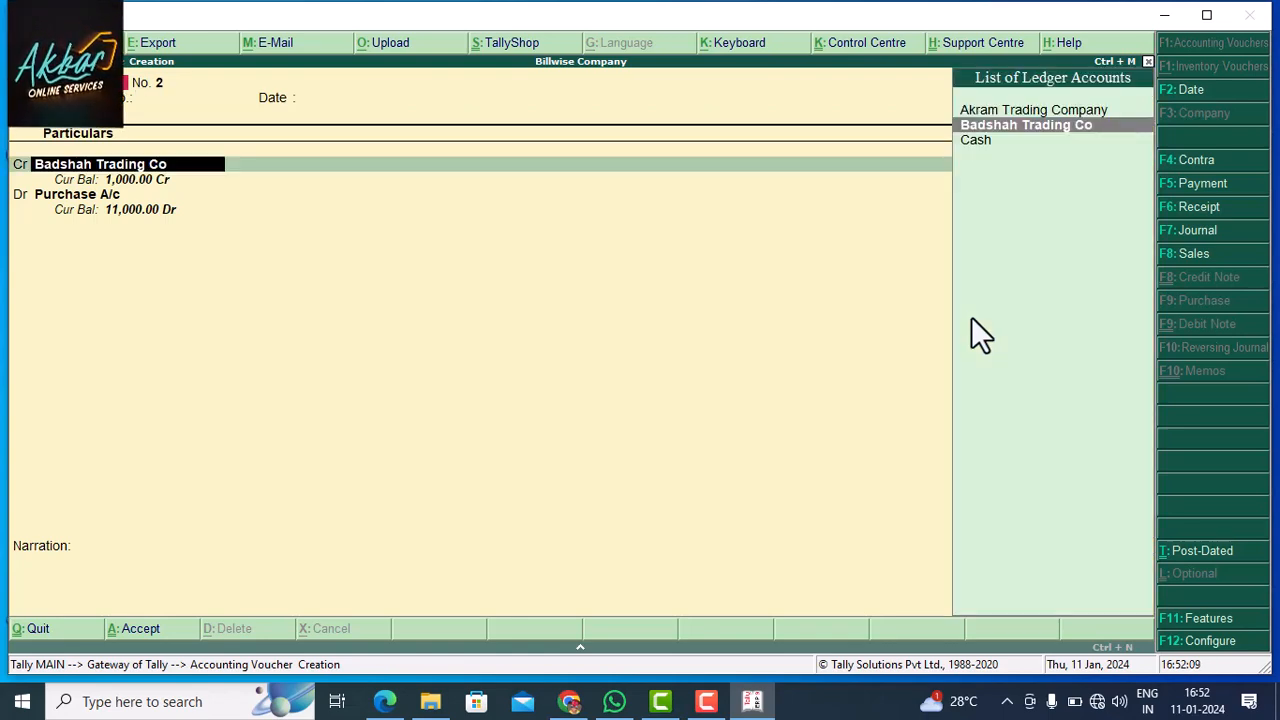
{"action": "key", "text": "Return"}
{"action": "key", "text": "Return"}
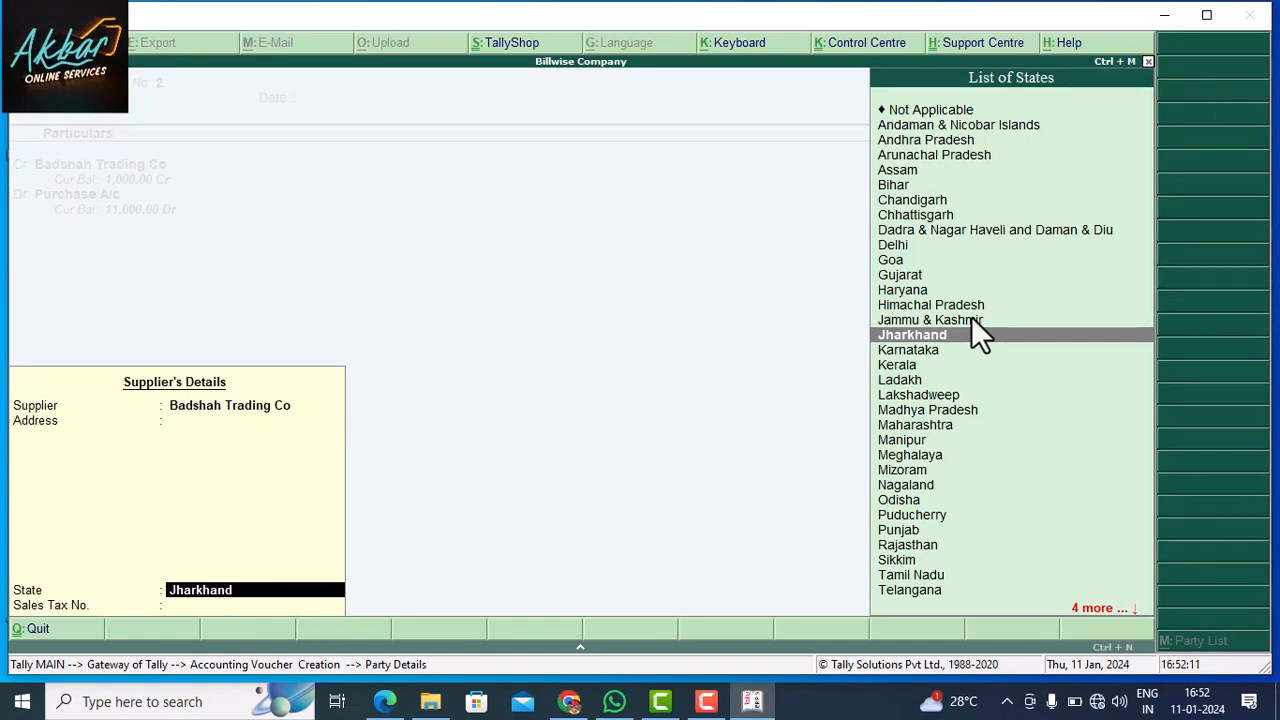
{"action": "key", "text": "Return"}
{"action": "key", "text": "Return"}
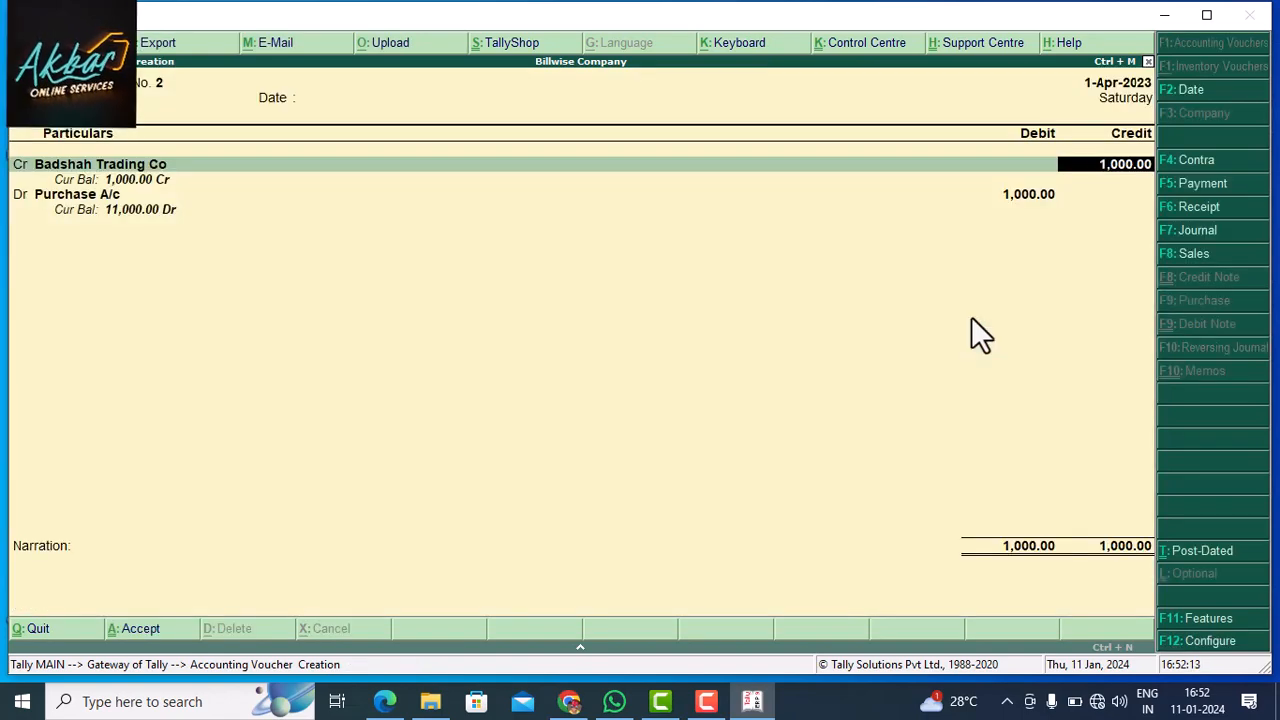
{"action": "type", "text": "10000"}
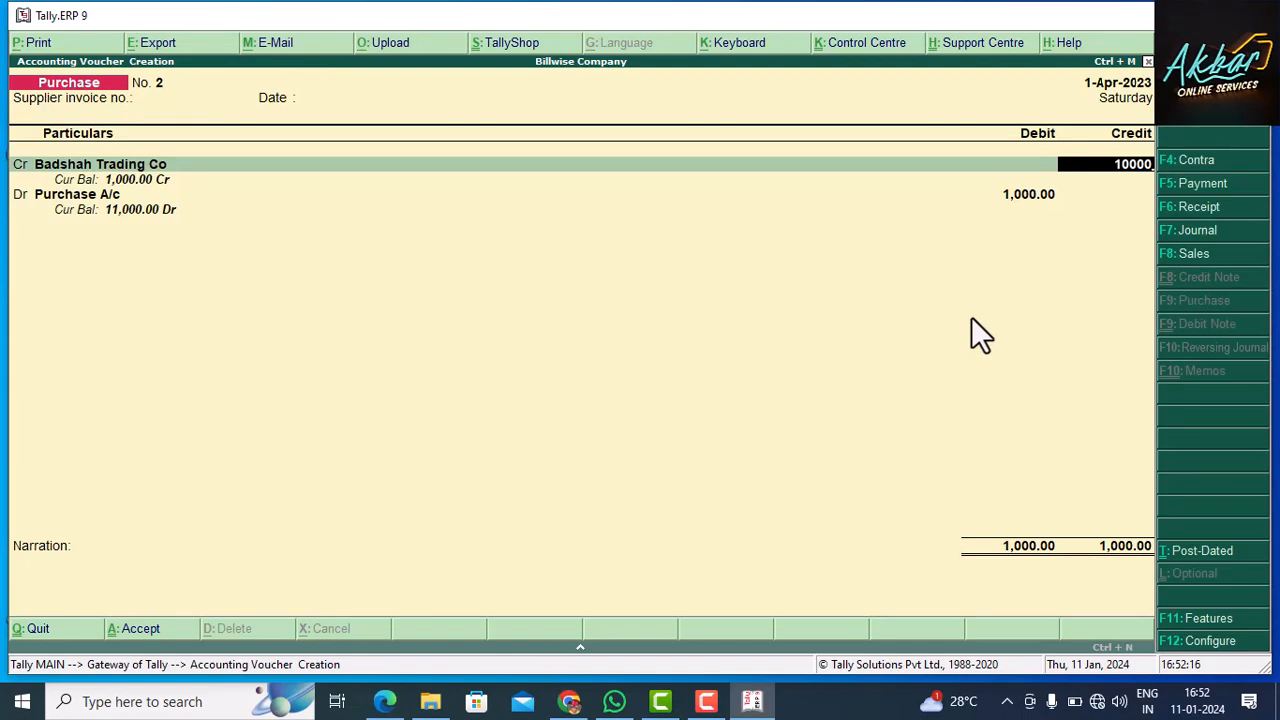
{"action": "key", "text": "Return"}
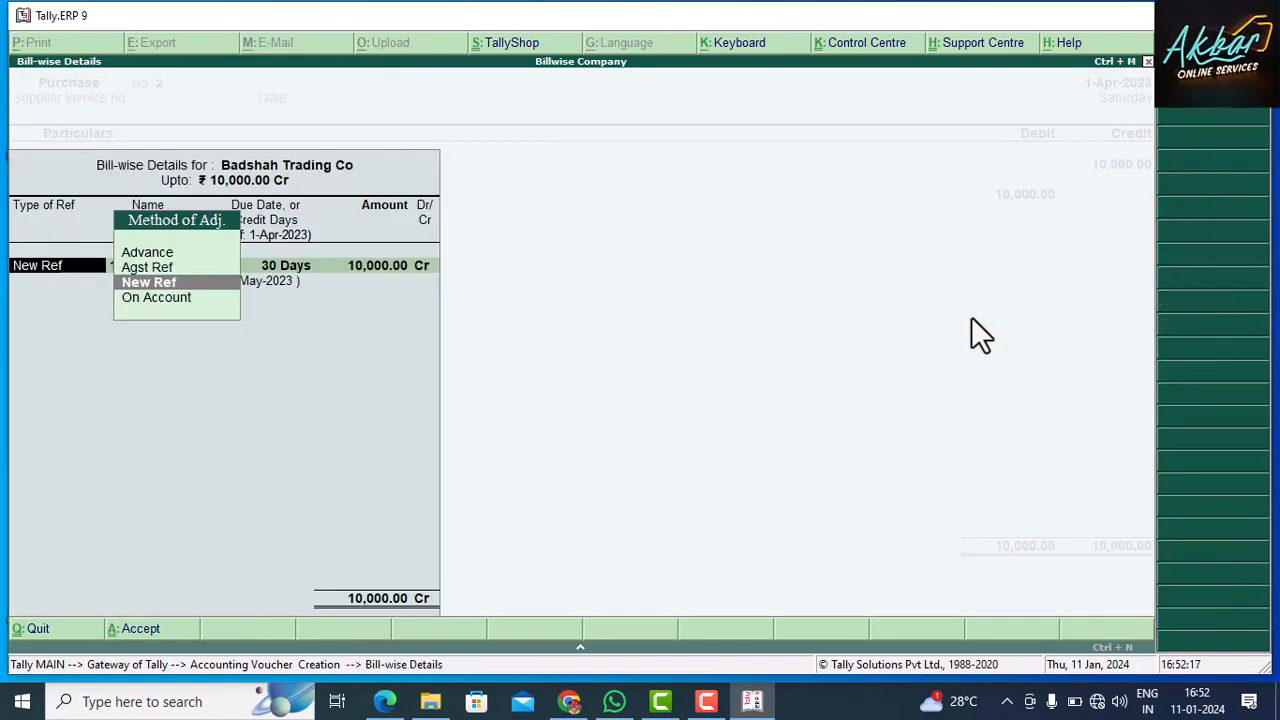
Step: Keep bill 1002 as a New Ref with 30 credit days, allocating the full 10,000 as credit
{"action": "key", "text": "Return"}
{"action": "key", "text": "Return"}
{"action": "key", "text": "Return"}
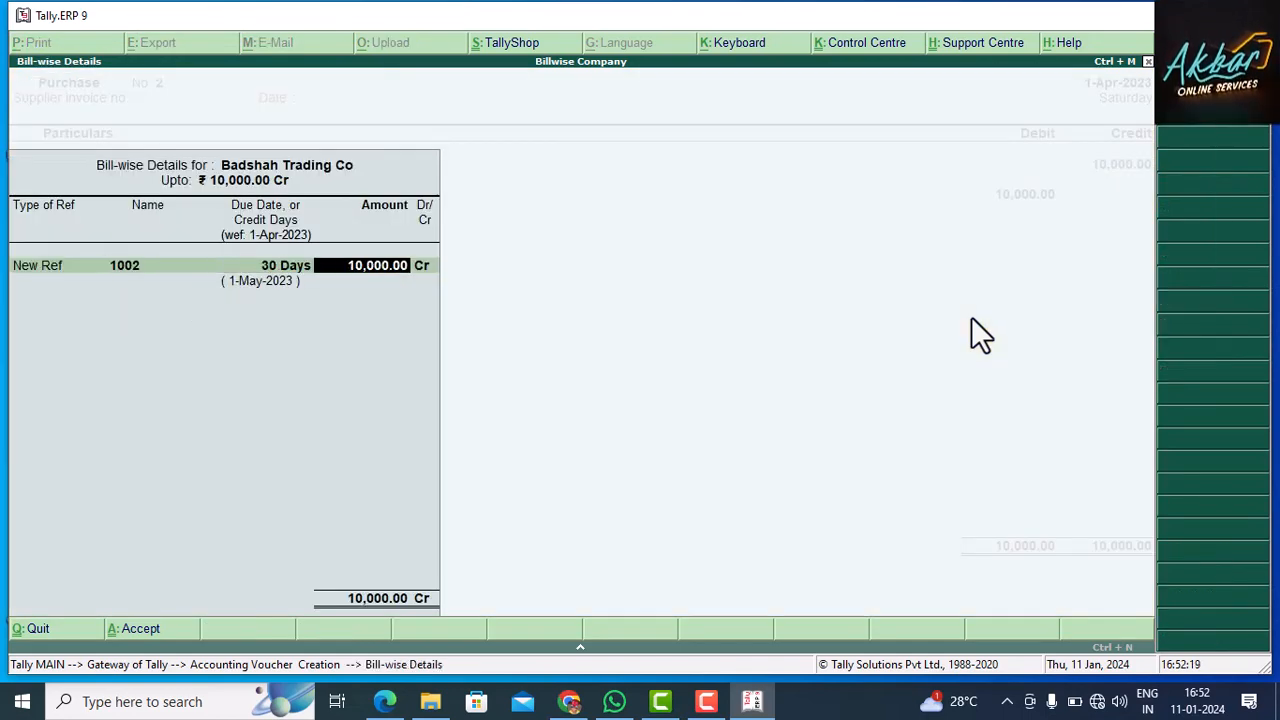
{"action": "key", "text": "Return"}
{"action": "key", "text": "Return"}
Step: Keep Purchase A/c debited with 10,000, leave the narration blank, and accept the purchase voucher
{"action": "key", "text": "Return"}
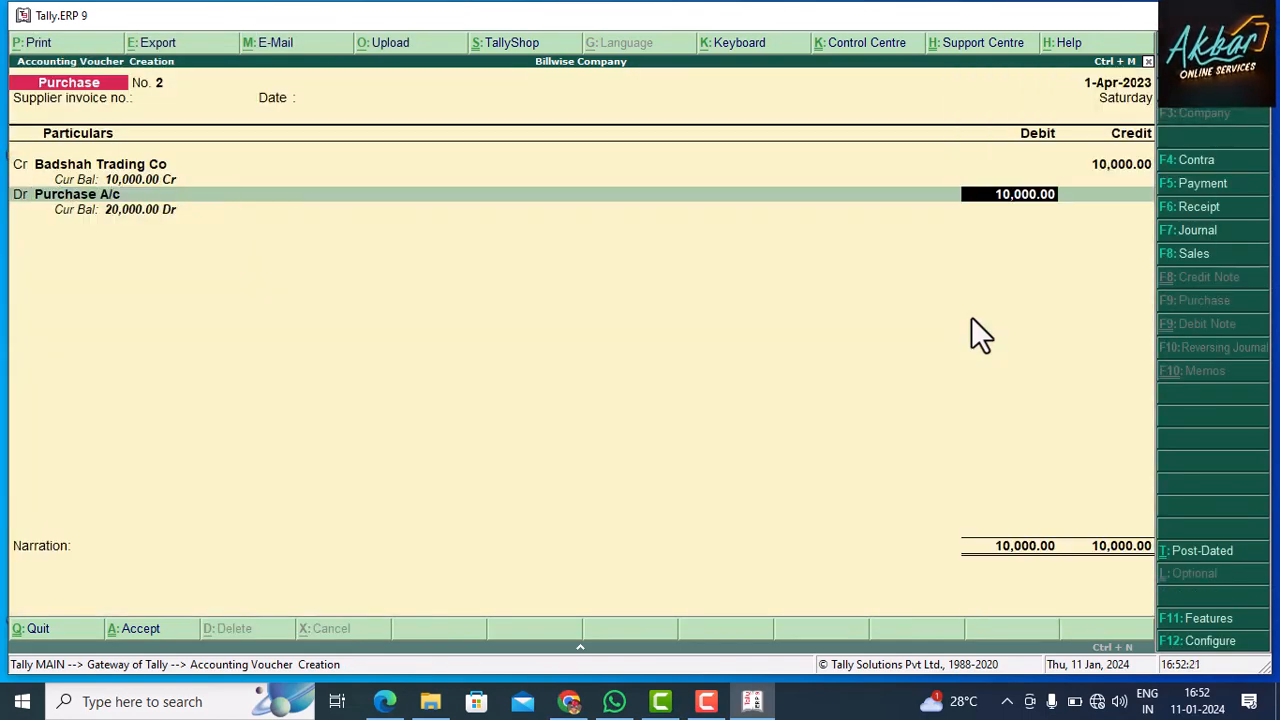
{"action": "key", "text": "Return"}
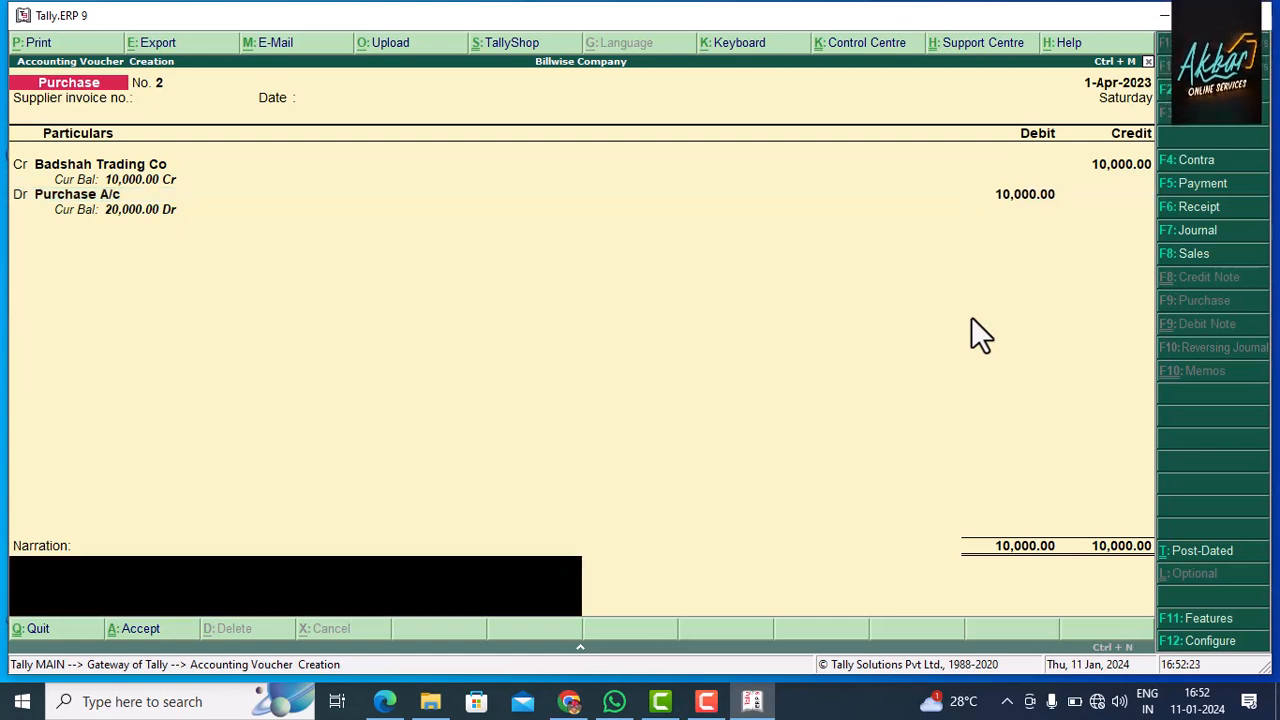
{"action": "key", "text": "Return"}
{"action": "key", "text": "Return"}
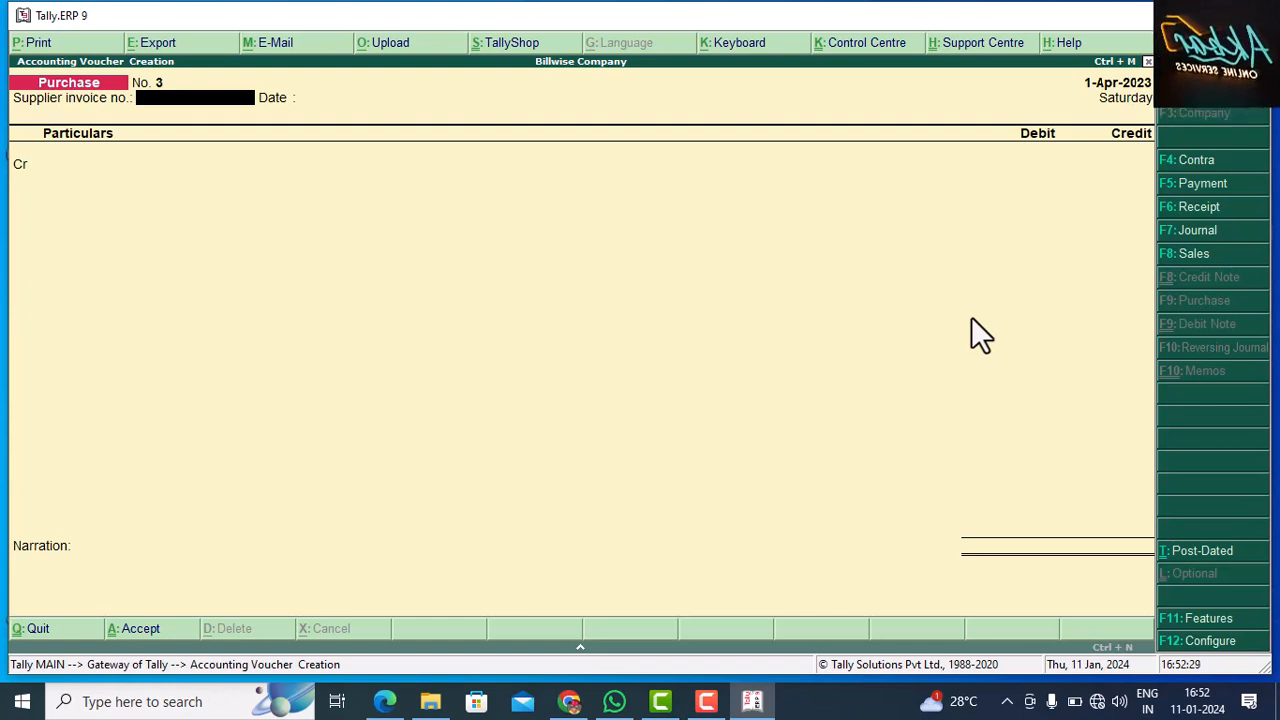
Step: In the third purchase voucher, leave the supplier invoice details blank and start a ledger named Farhan Trading Co for the credit line
{"action": "key", "text": "Return"}
{"action": "key", "text": "Return"}
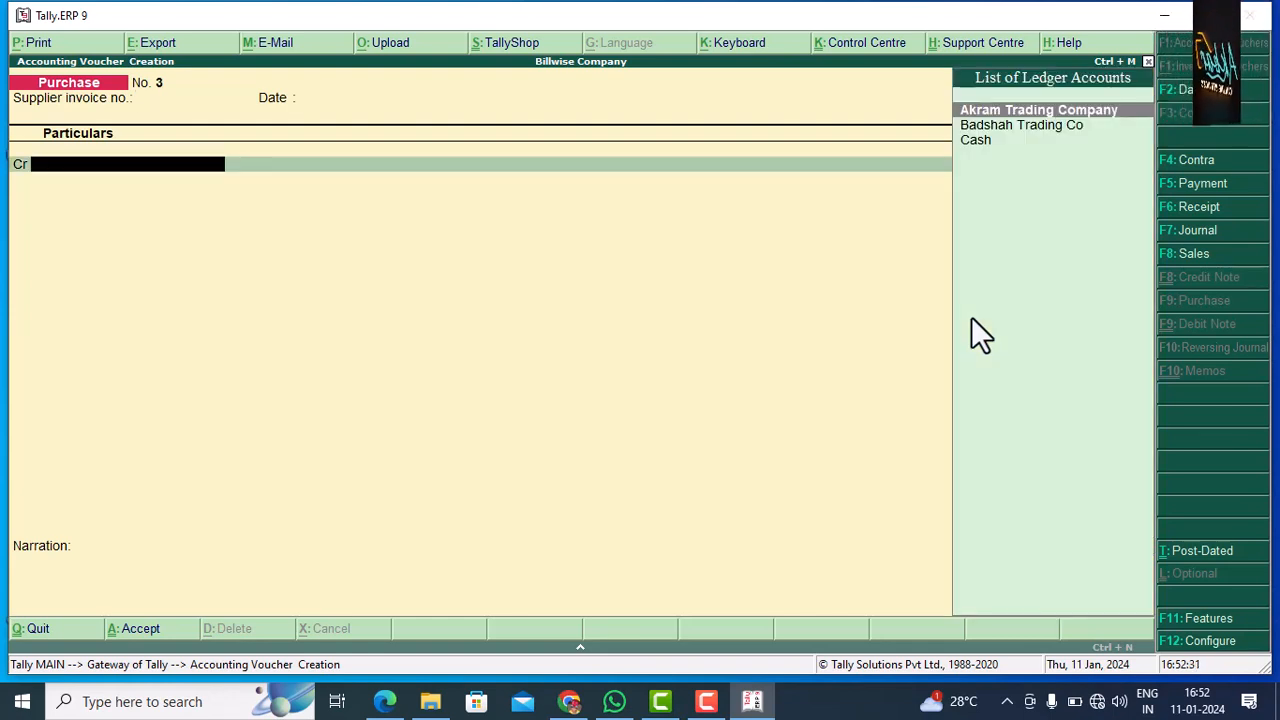
{"action": "key", "text": "alt+c"}
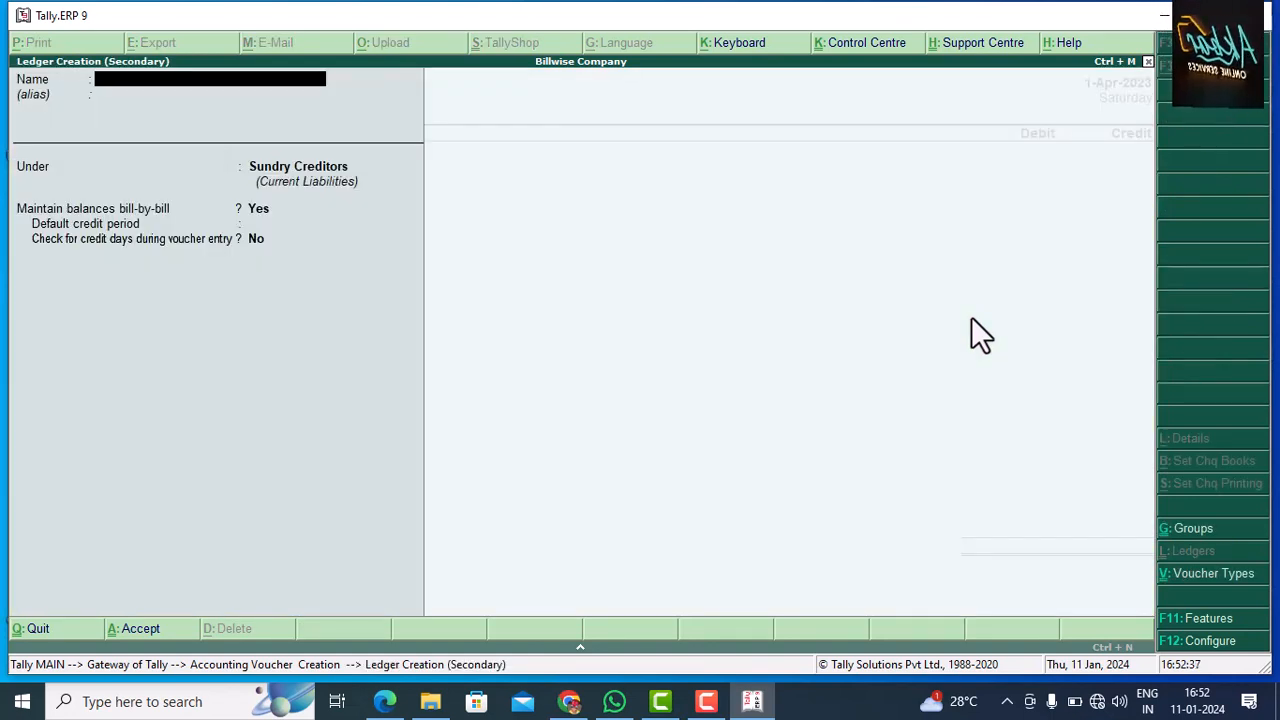
{"action": "type", "text": "Farhan"}
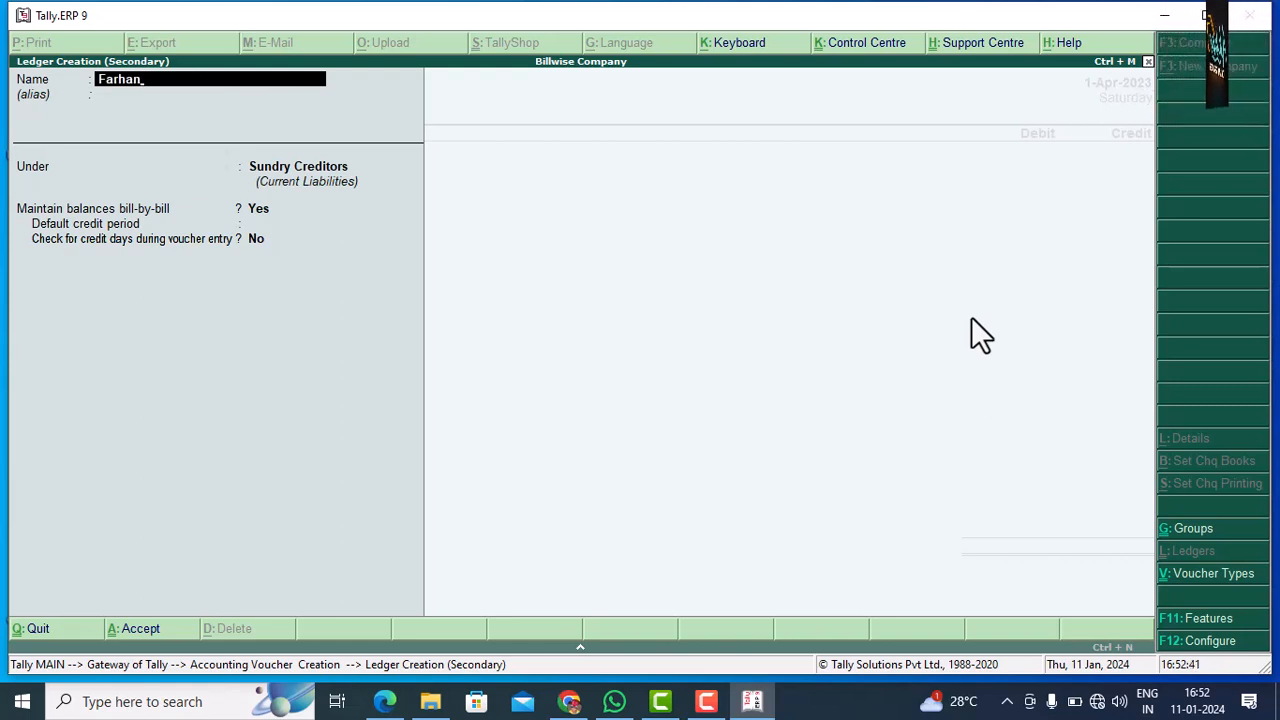
{"action": "type", "text": " Trad"}
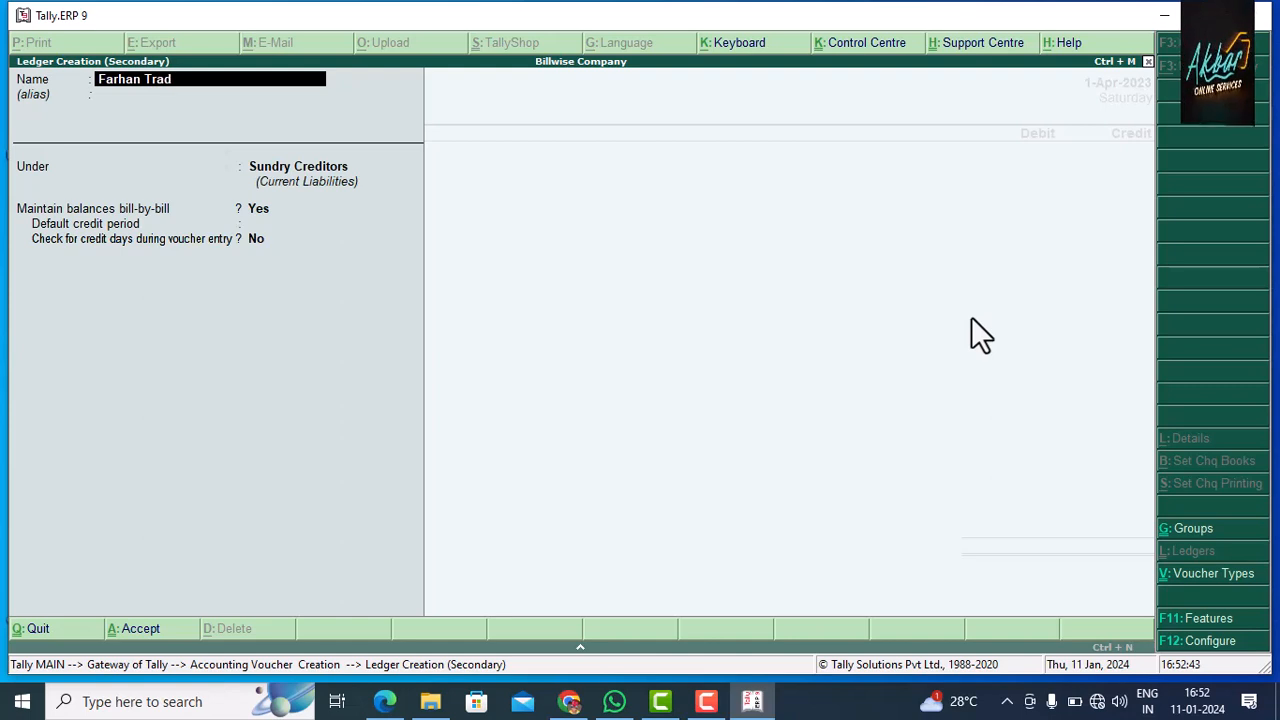
{"action": "type", "text": "ing"}
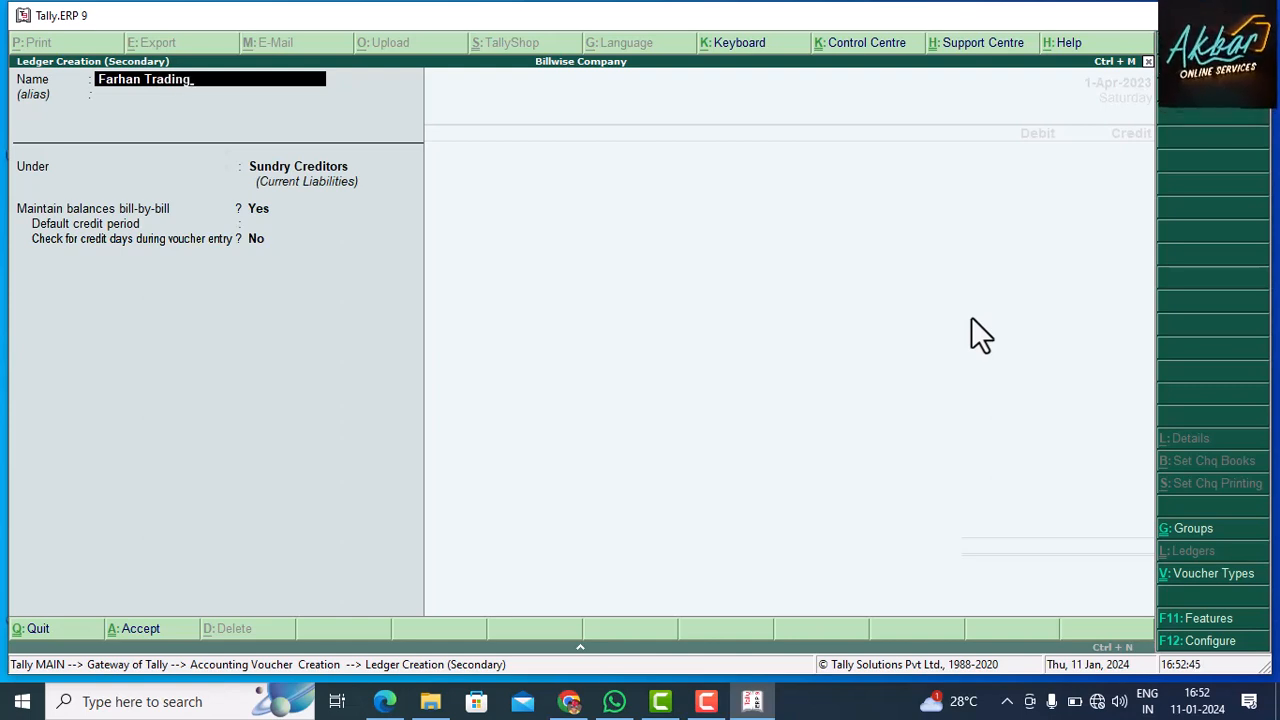
{"action": "type", "text": " Co"}
{"action": "key", "text": "Return"}
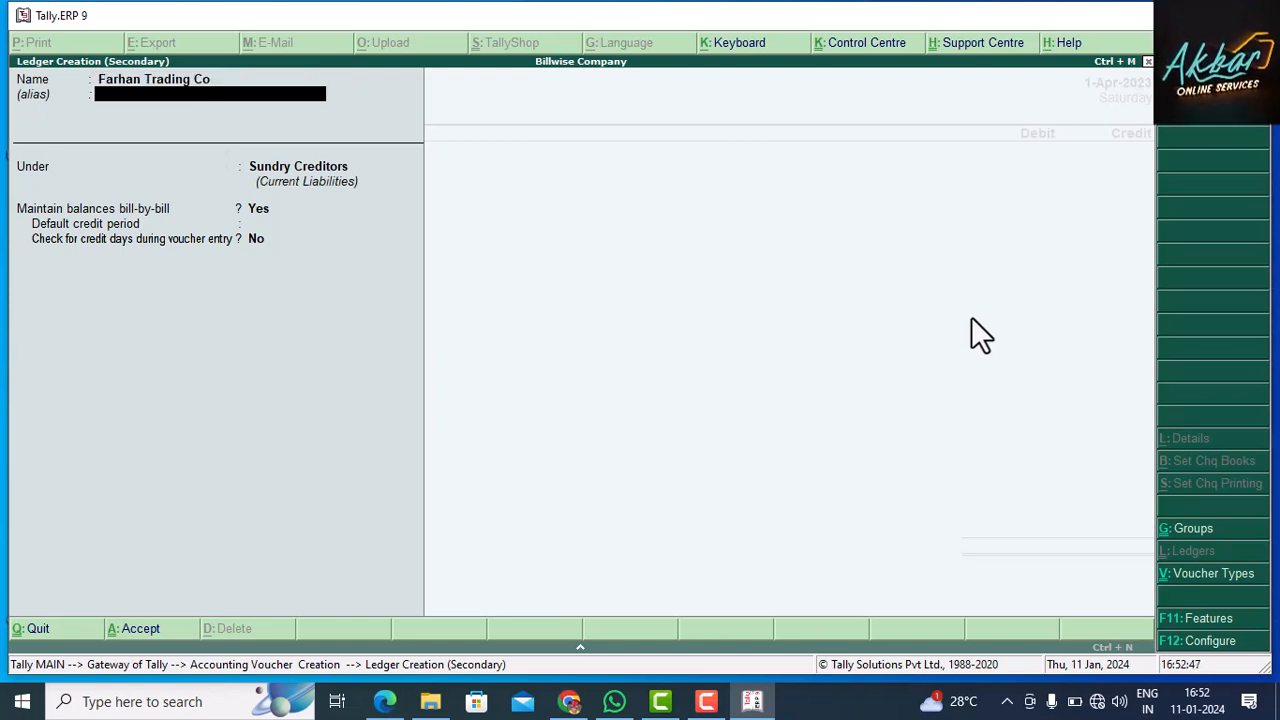
Step: Keep the ledger under Sundry Creditors with bill-by-bill balances, set 30 default credit days, enable the credit days check, and accept it
{"action": "key", "text": "Return"}
{"action": "key", "text": "Return"}
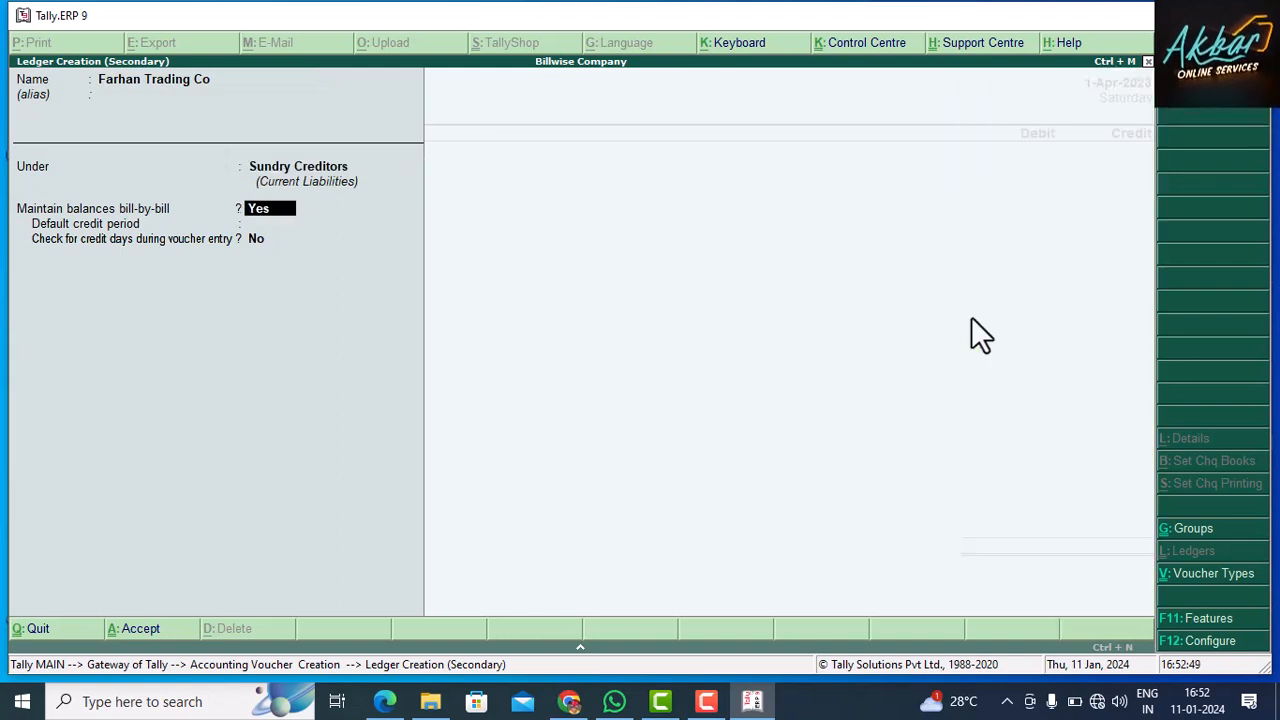
{"action": "key", "text": "Return"}
{"action": "type", "text": "30"}
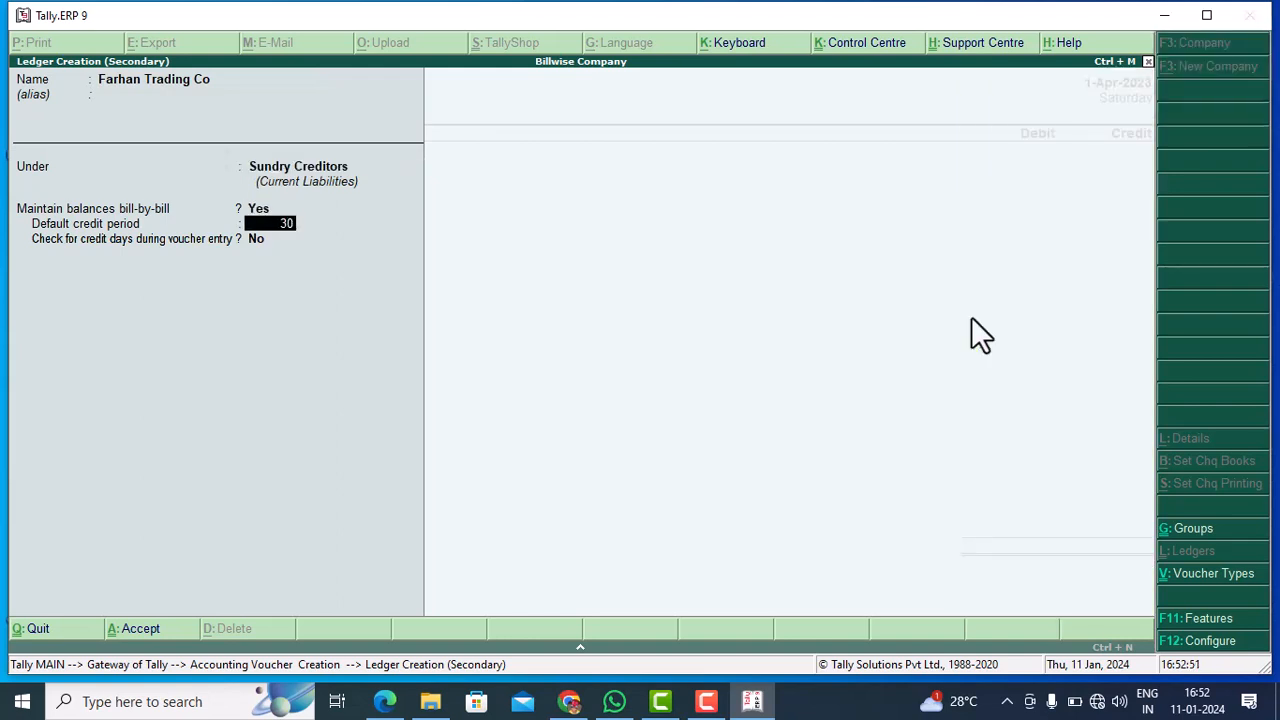
{"action": "key", "text": "Return"}
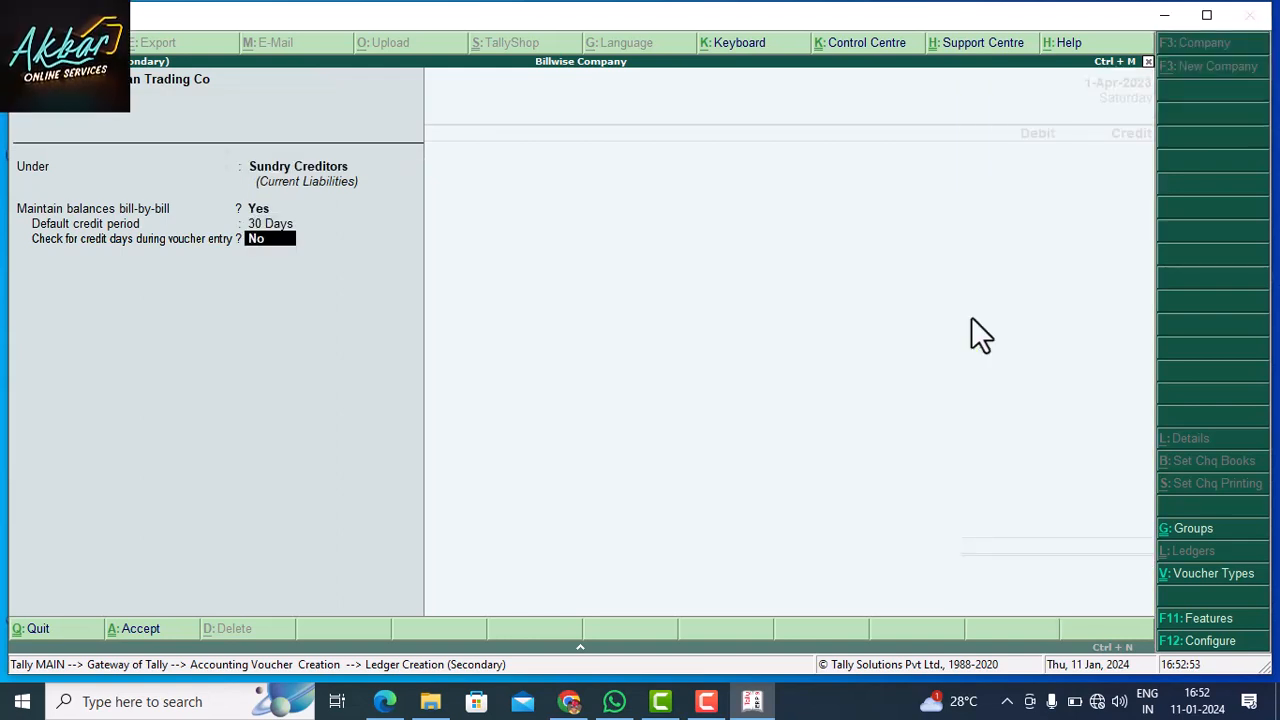
{"action": "type", "text": "y"}
{"action": "key", "text": "Return"}
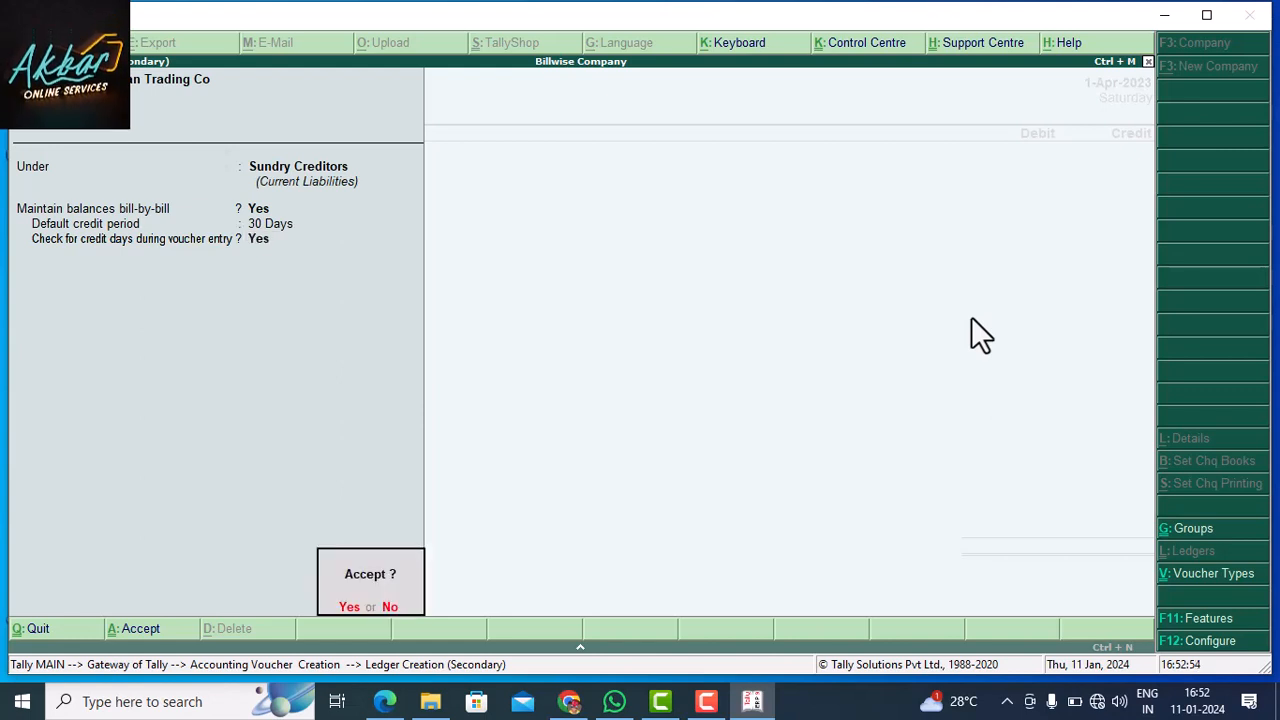
{"action": "key", "text": "Return"}
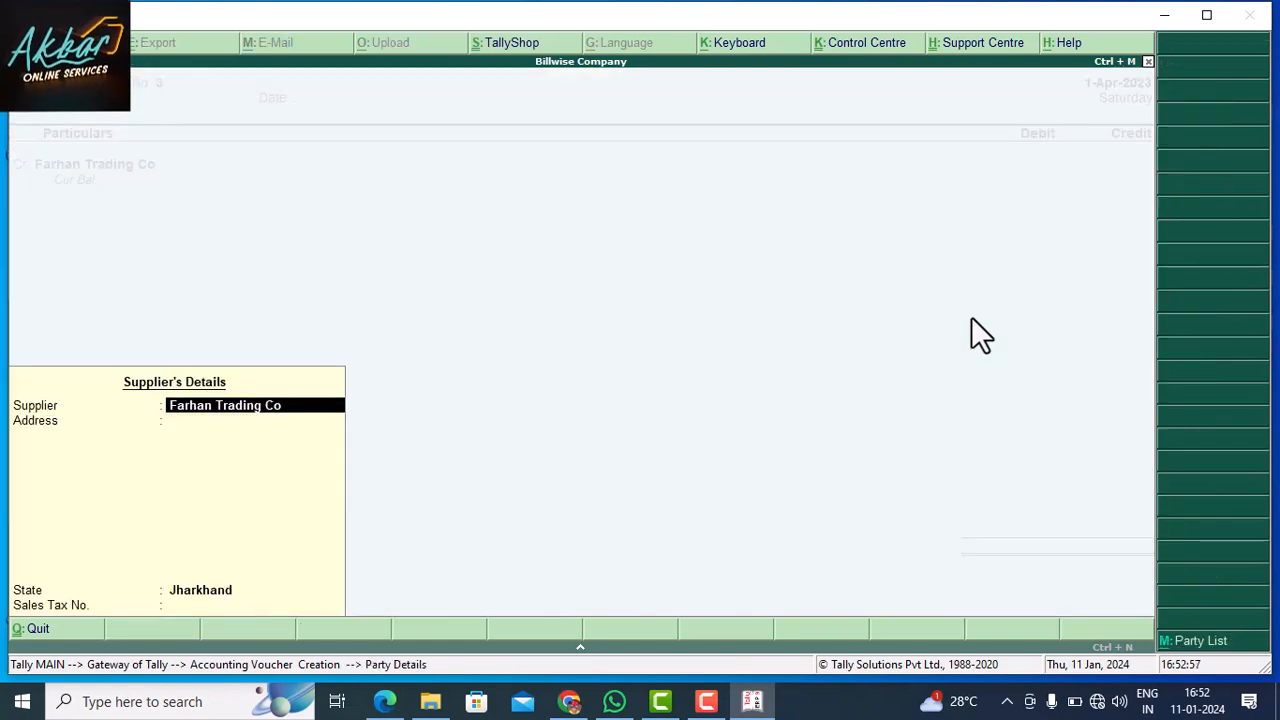
Step: Keep the supplier's details for Farhan Trading Co and credit the ledger with 10,000
{"action": "key", "text": "Return"}
{"action": "type", "text": "10000"}
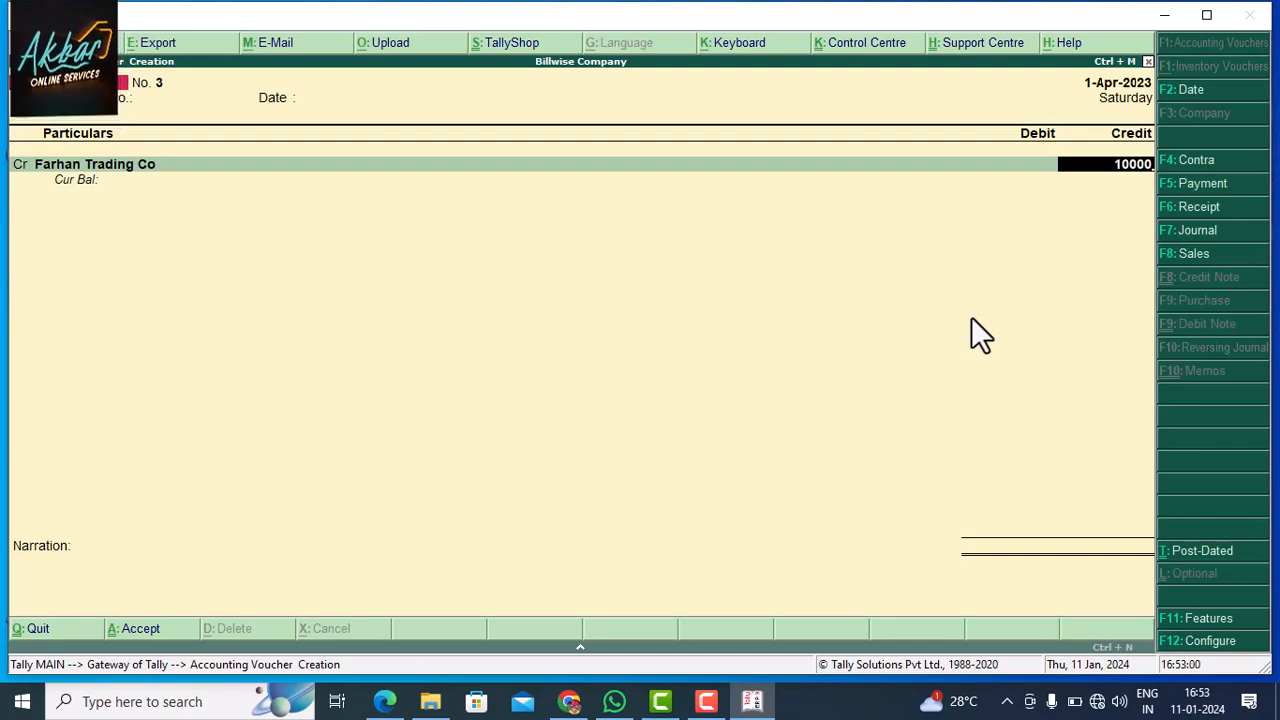
{"action": "key", "text": "Return"}
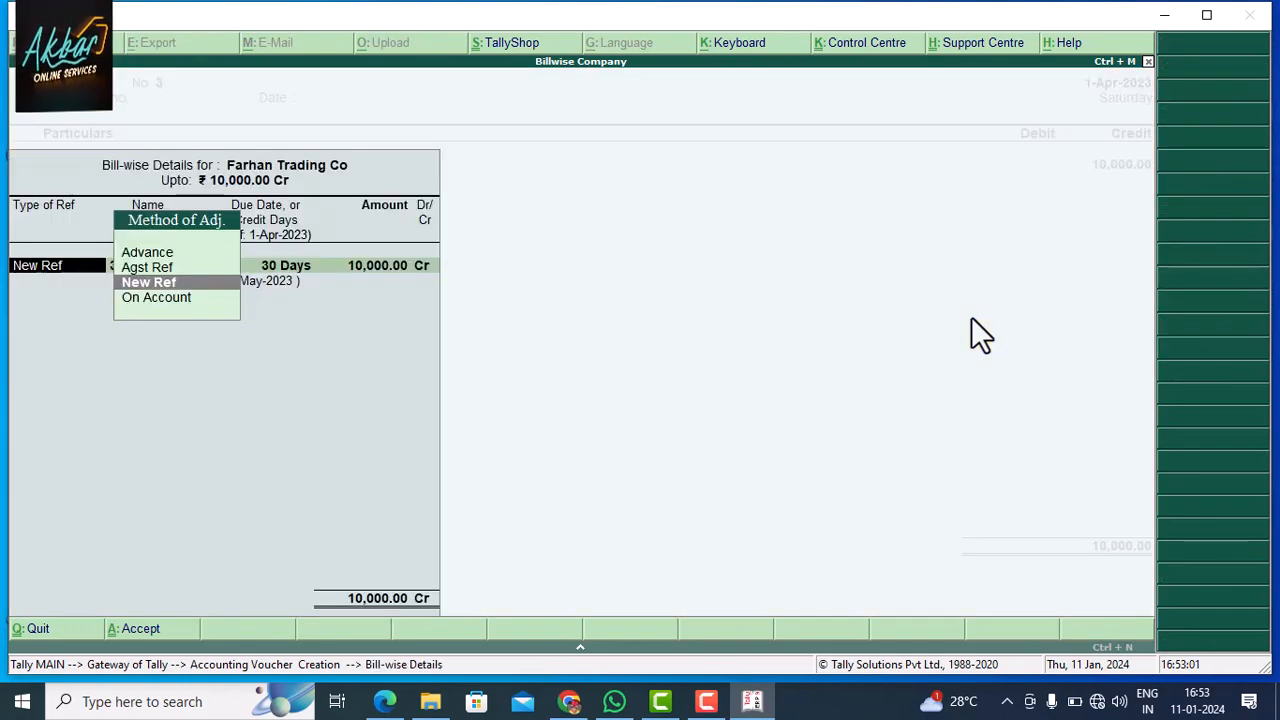
Step: Allocate Farhan Trading Co's 10,000 credit to a new bill reference named 1003, keeping the 30-day credit period
{"action": "key", "text": "Return"}
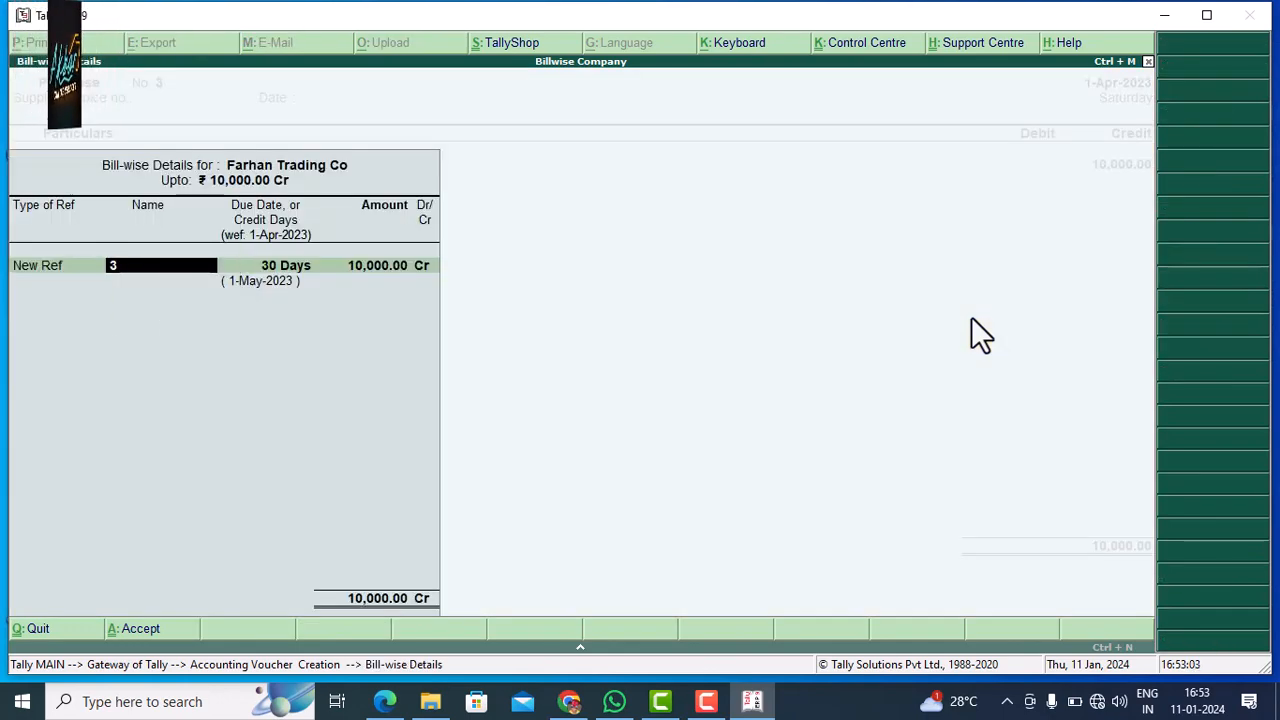
{"action": "type", "text": "1000"}
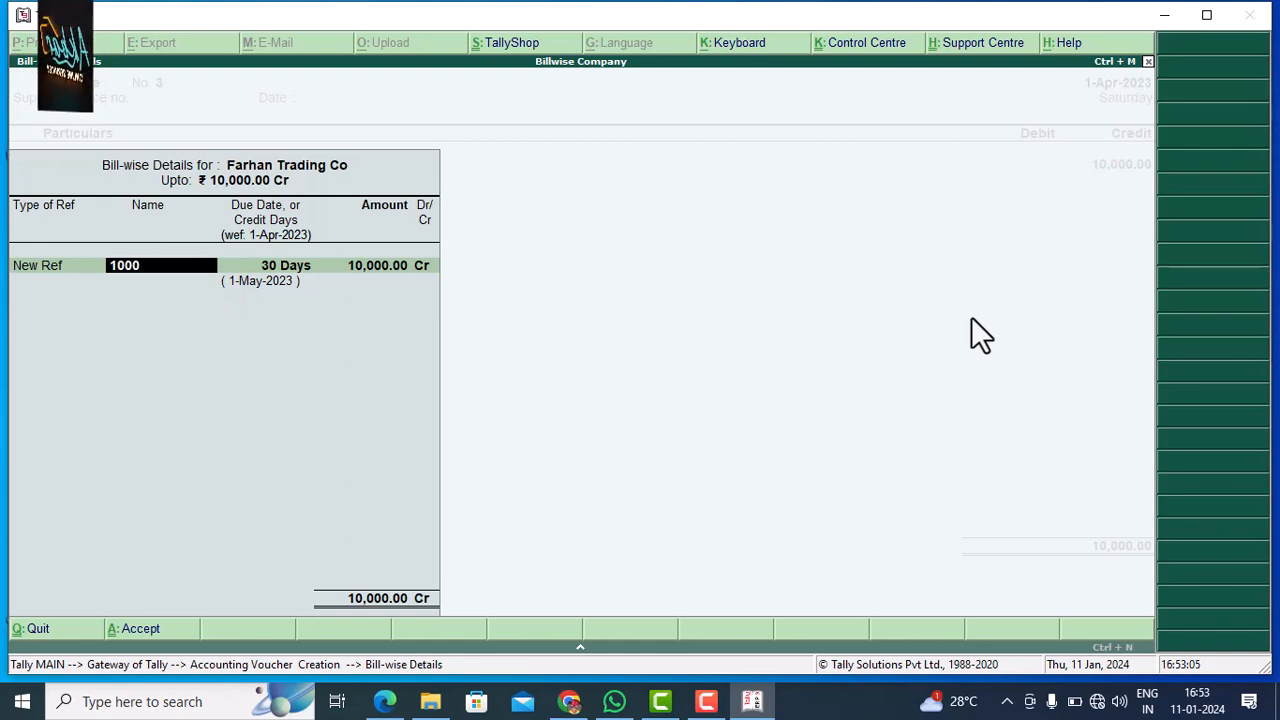
{"action": "key", "text": "BackSpace"}
{"action": "type", "text": "3"}
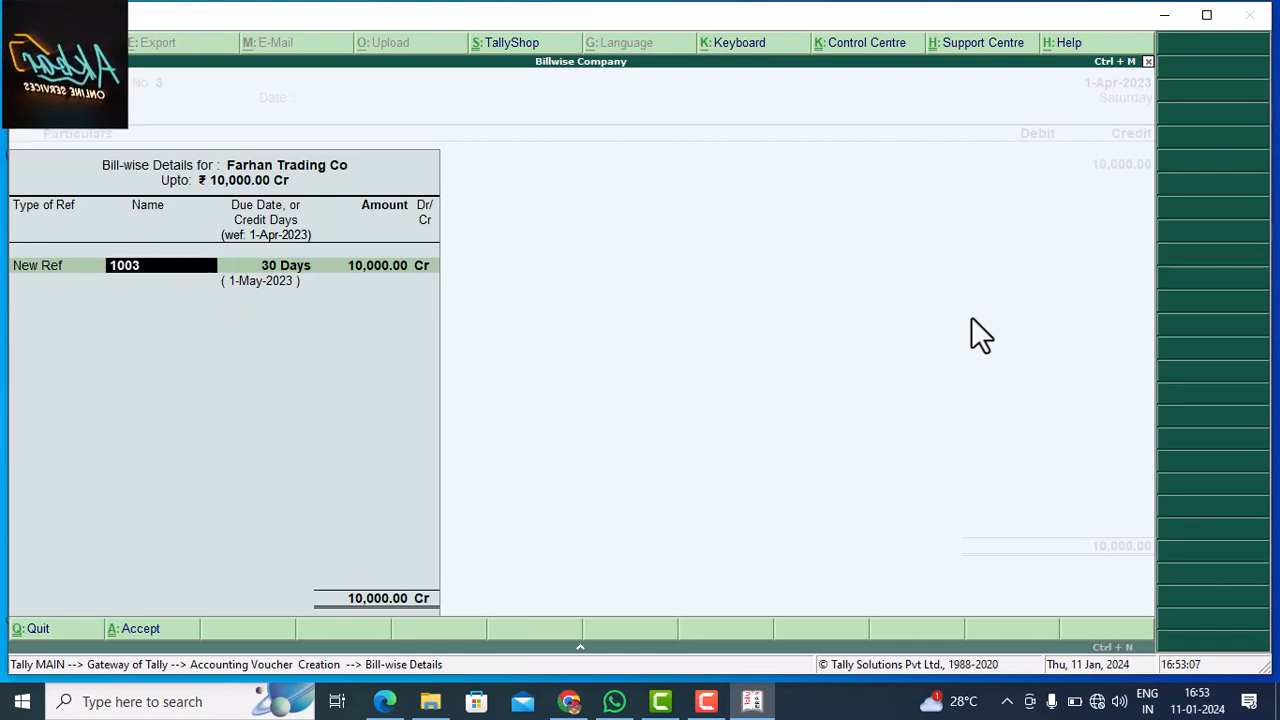
{"action": "key", "text": "Return"}
{"action": "key", "text": "Return"}
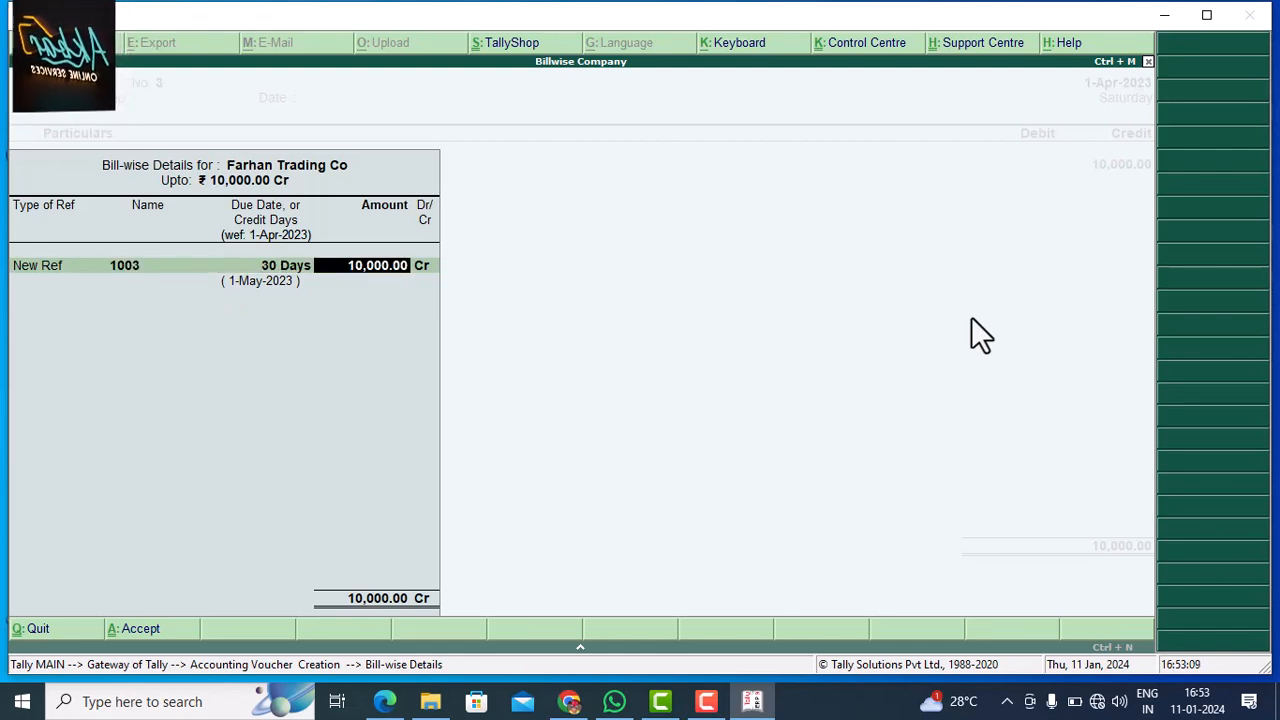
{"action": "key", "text": "Return"}
{"action": "key", "text": "Return"}
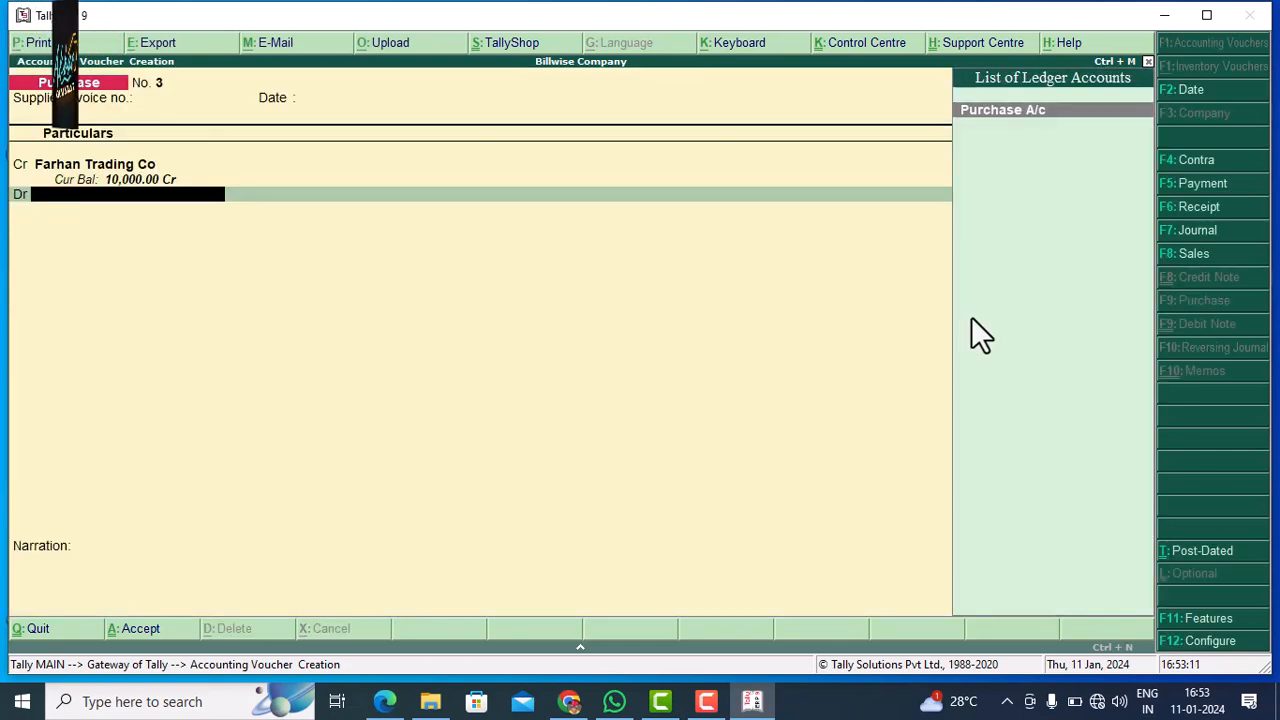
Step: Debit Purchase A/c with 10,000, leave the narration blank, and accept the third purchase voucher
{"action": "key", "text": "Return"}
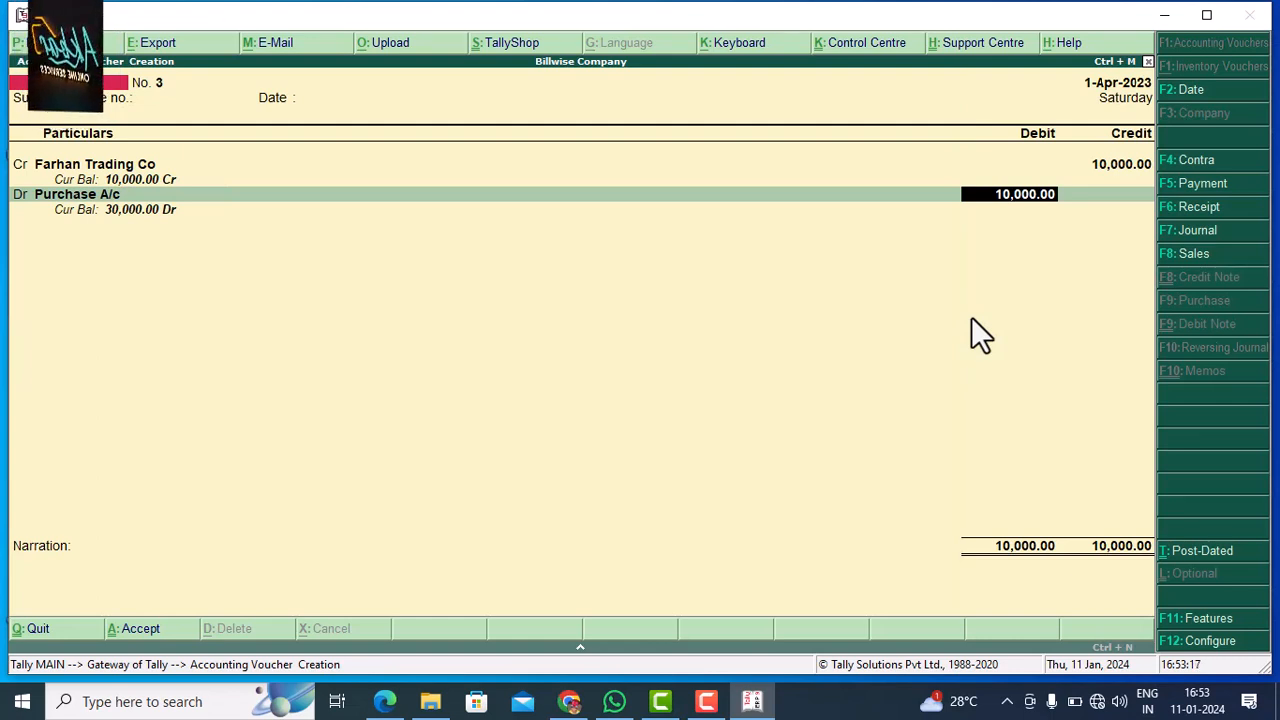
{"action": "key", "text": "Return"}
{"action": "key", "text": "Return"}
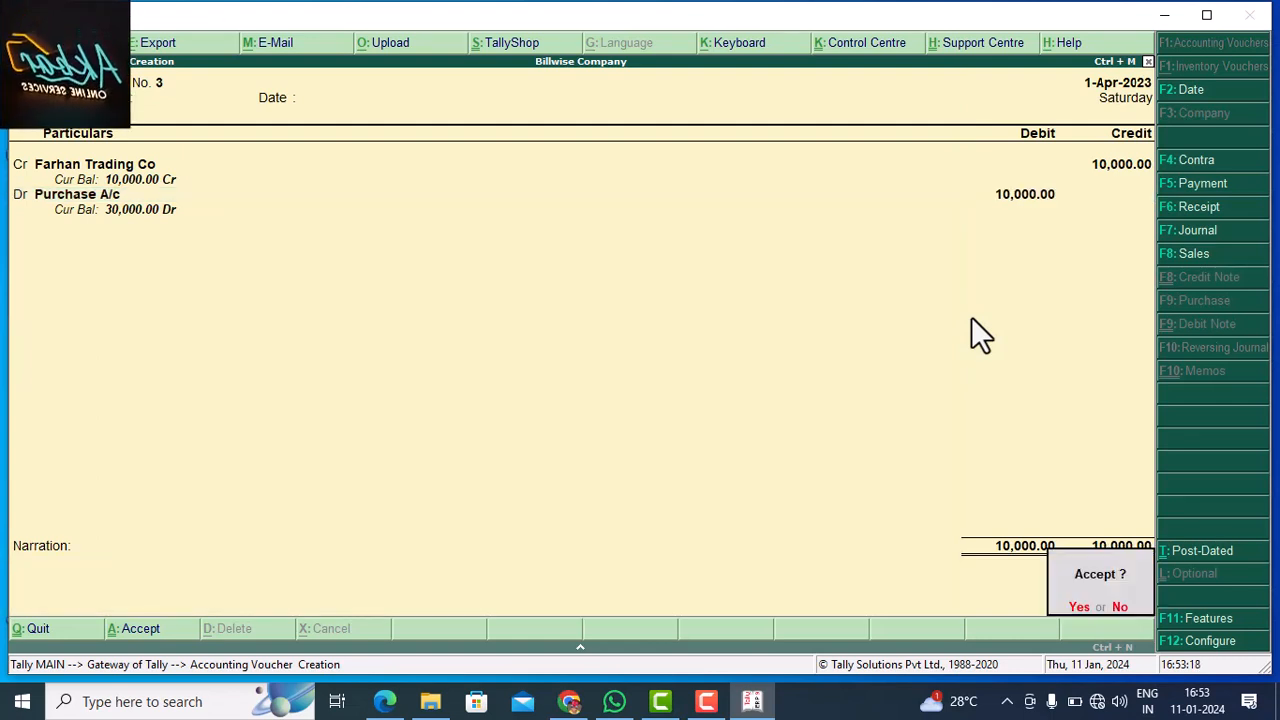
{"action": "key", "text": "y"}
Step: Leave voucher entry, review the recorded vouchers in the Day Book, and return to the Gateway of Tally
{"action": "key", "text": "Escape"}
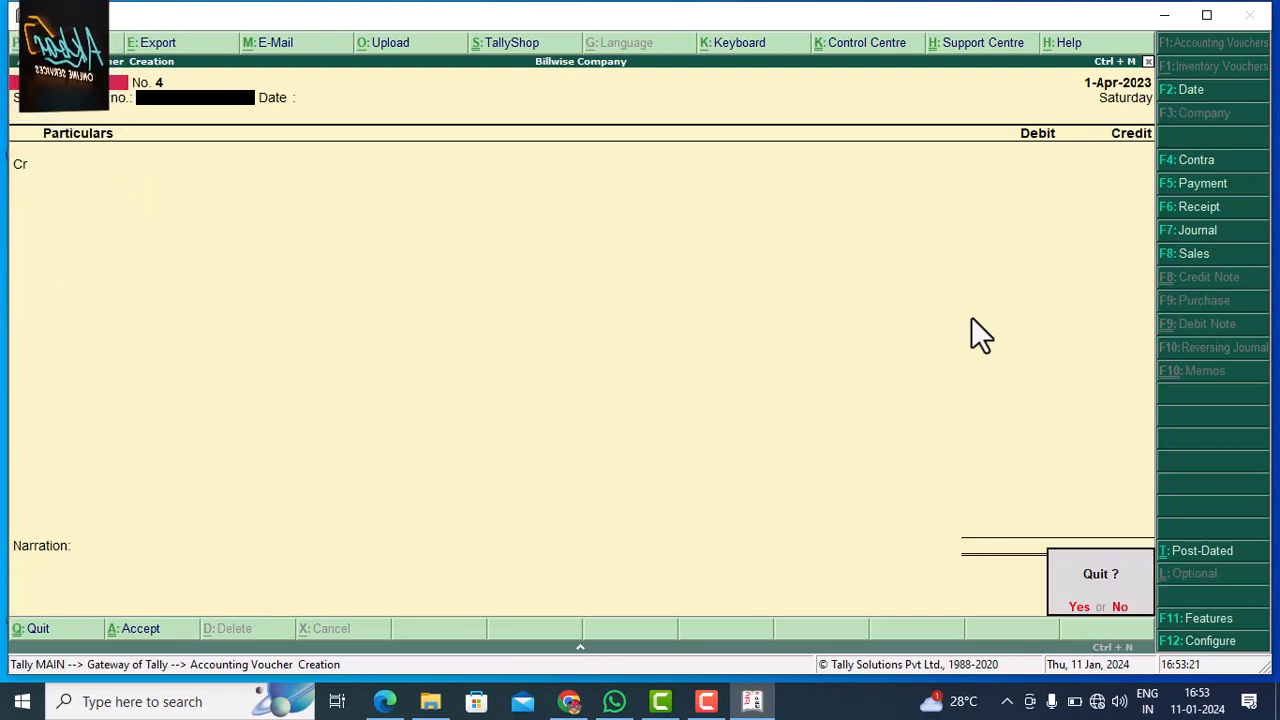
{"action": "key", "text": "Return"}
{"action": "key", "text": "Escape"}
{"action": "key", "text": "Escape"}
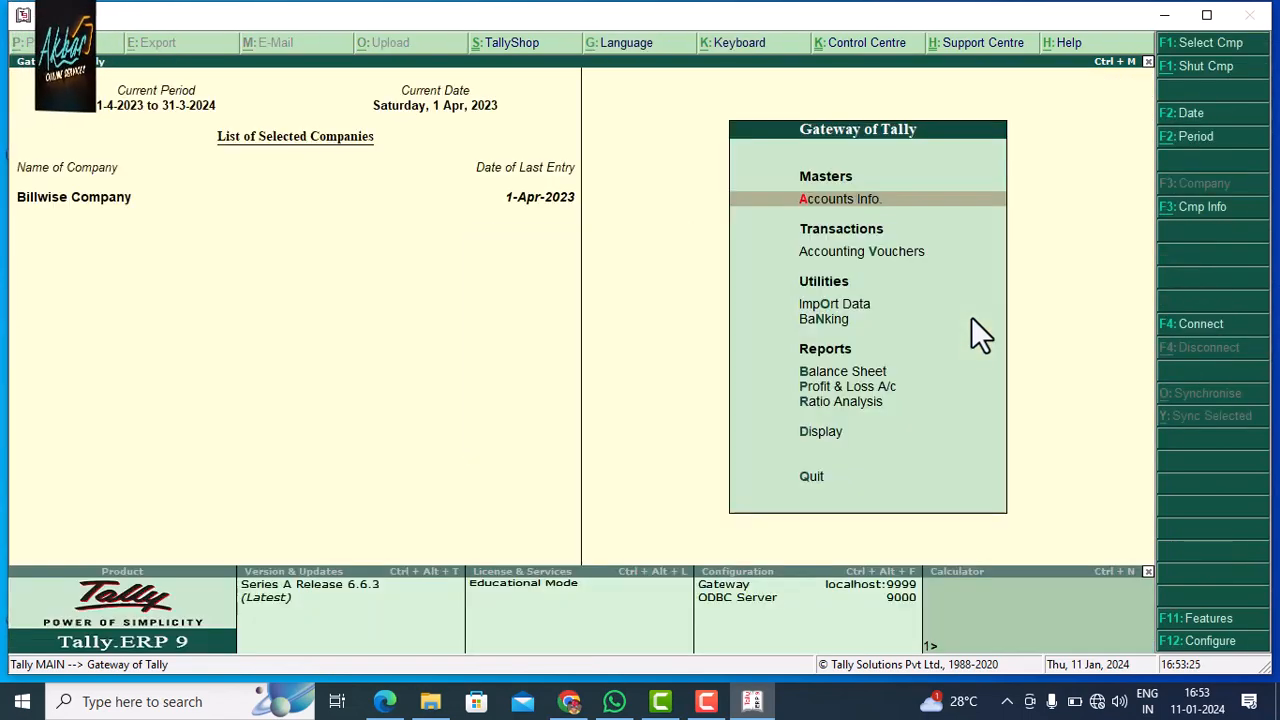
{"action": "key", "text": "d"}
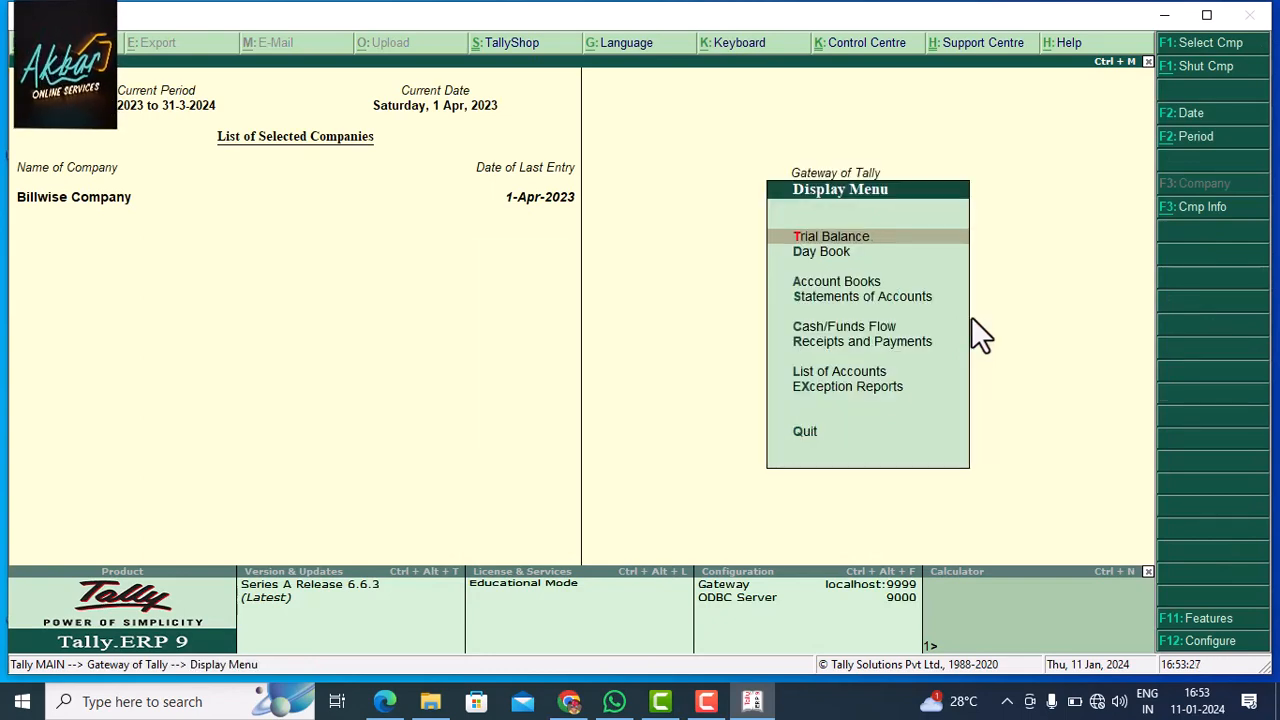
{"action": "key", "text": "a"}
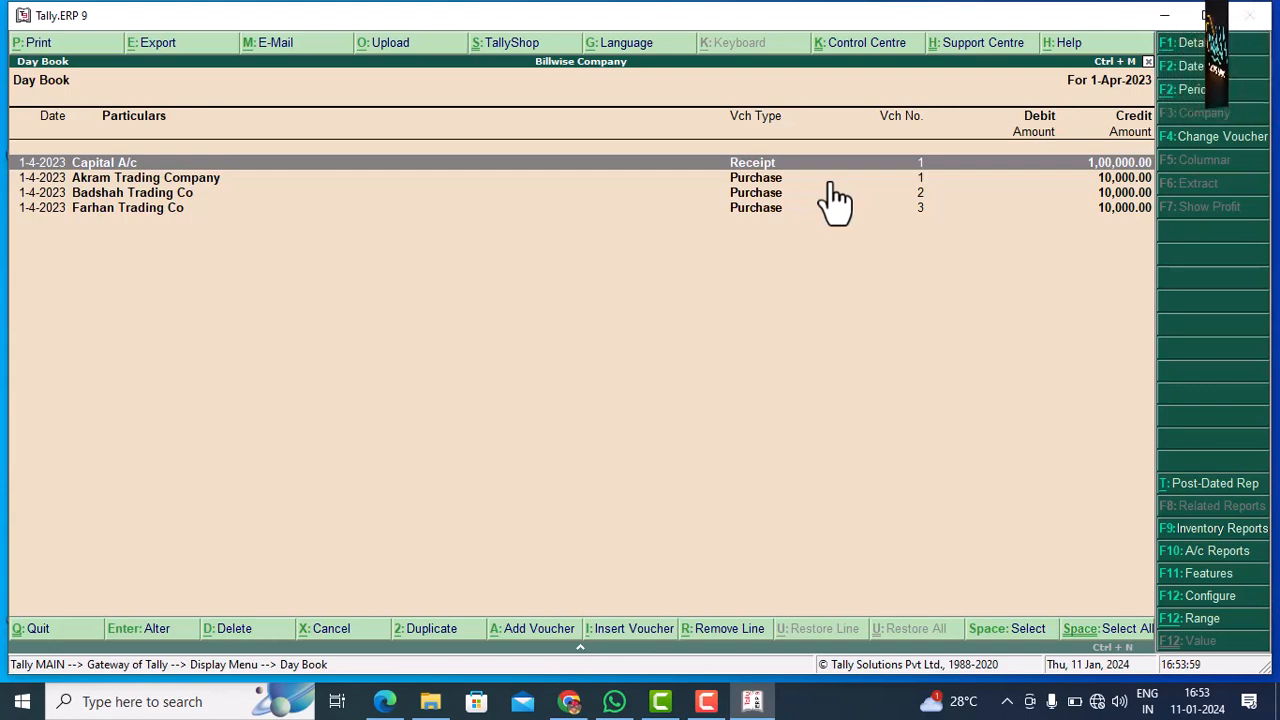
{"action": "key", "text": "Escape"}
{"action": "key", "text": "Escape"}
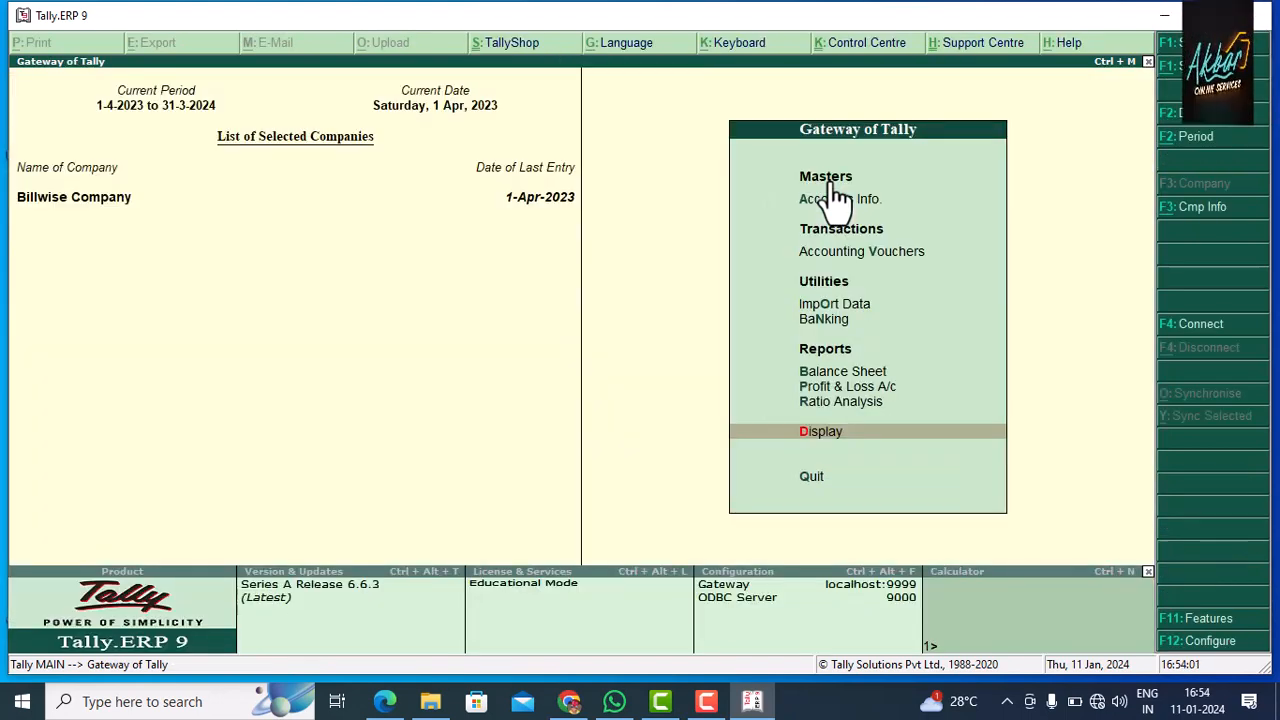
{"action": "key", "text": "Escape"}
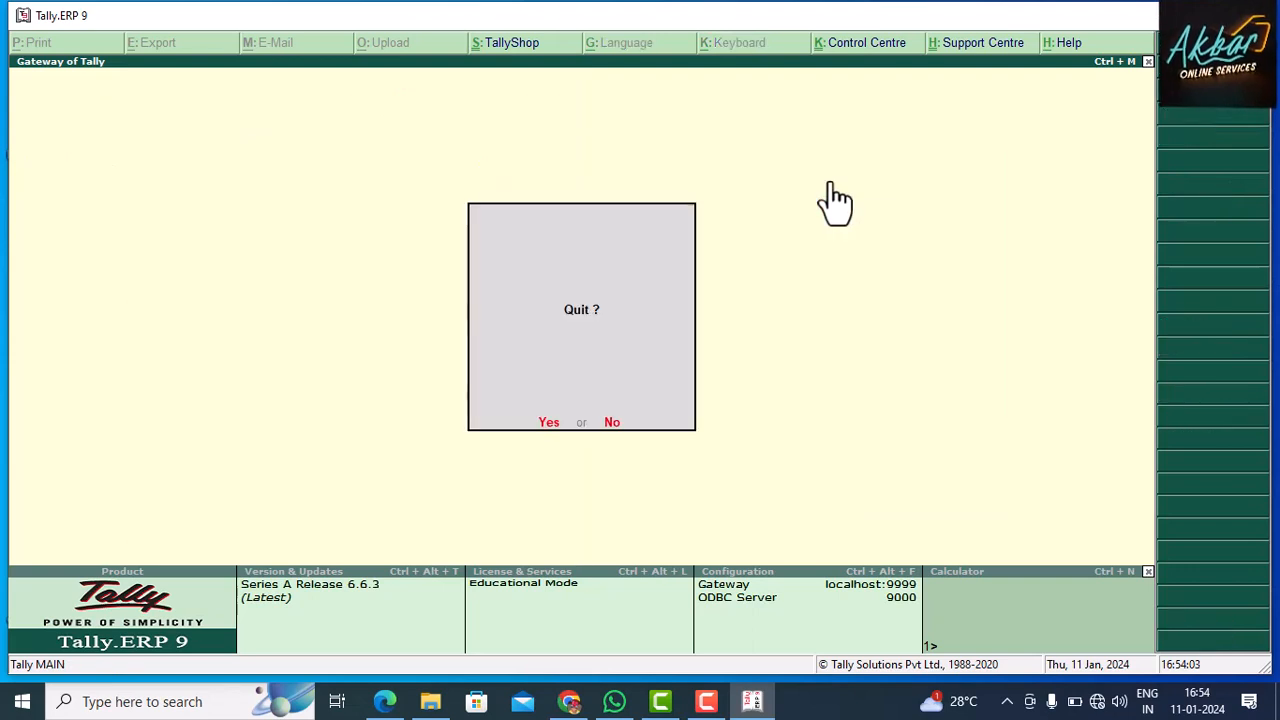
{"action": "key", "text": "Escape"}
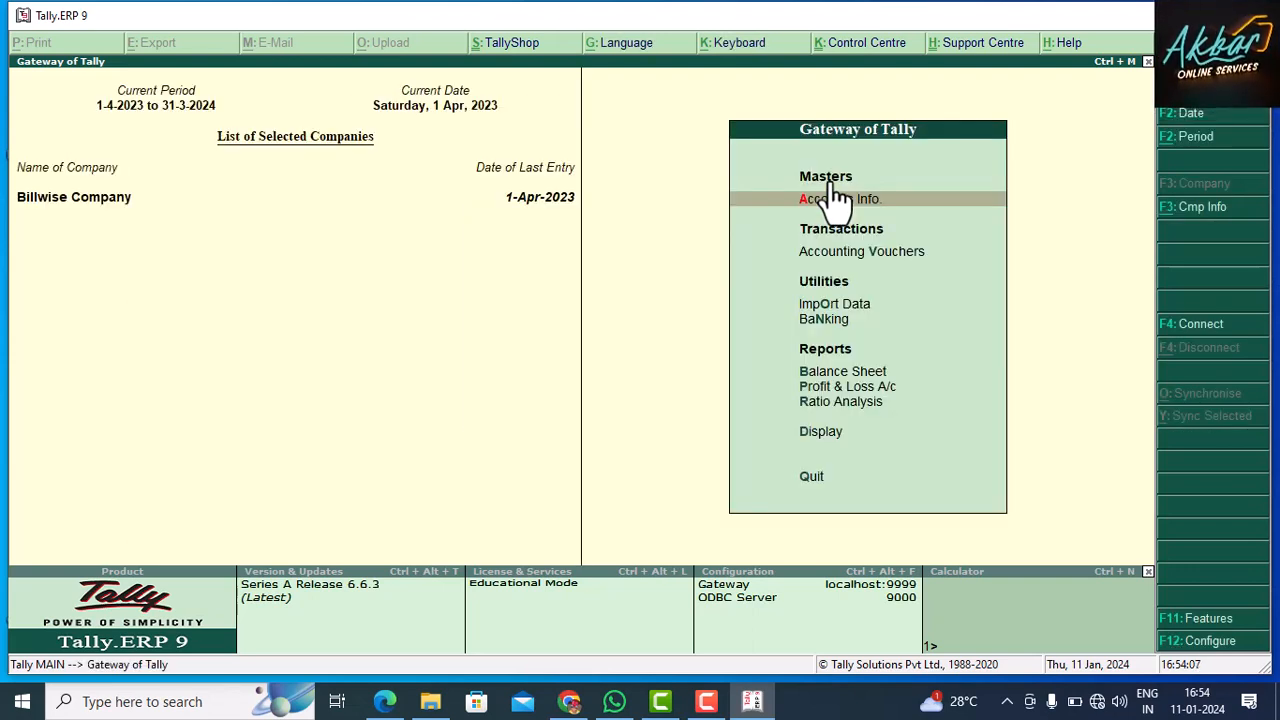
Step: Start a sales voucher in voucher entry and leave its reference number blank
{"action": "key", "text": "v"}
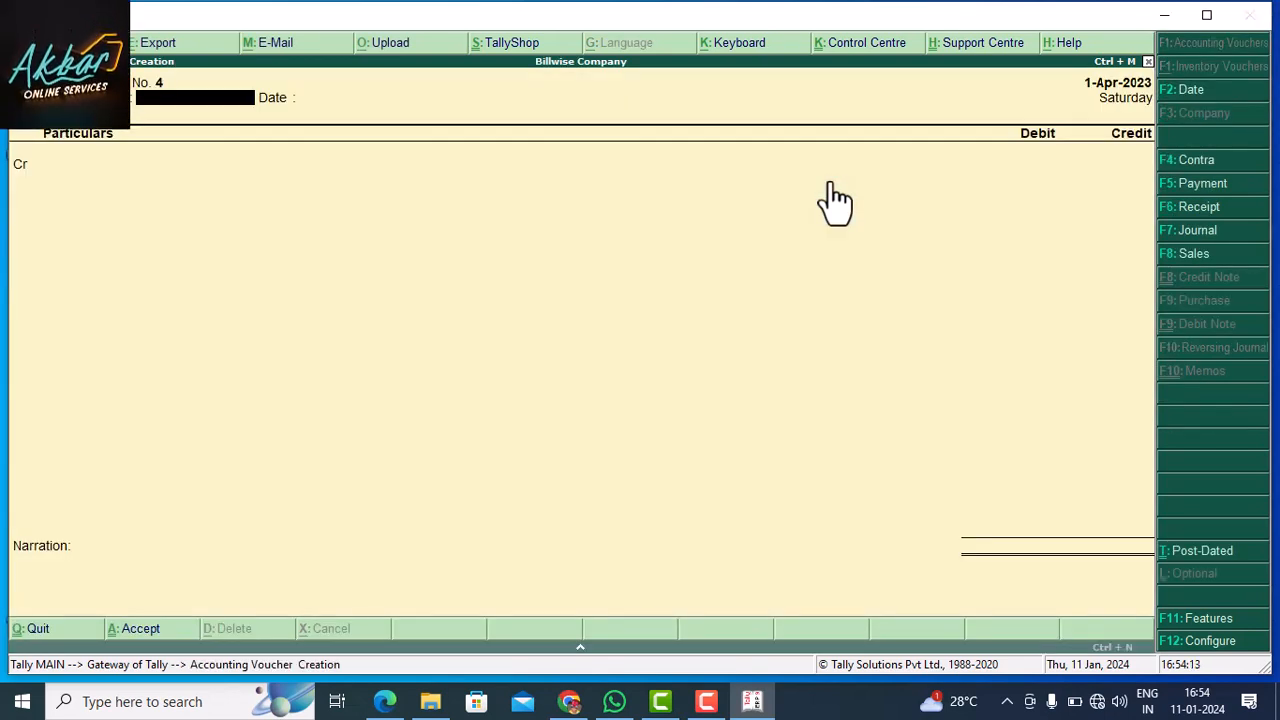
{"action": "key", "text": "F8"}
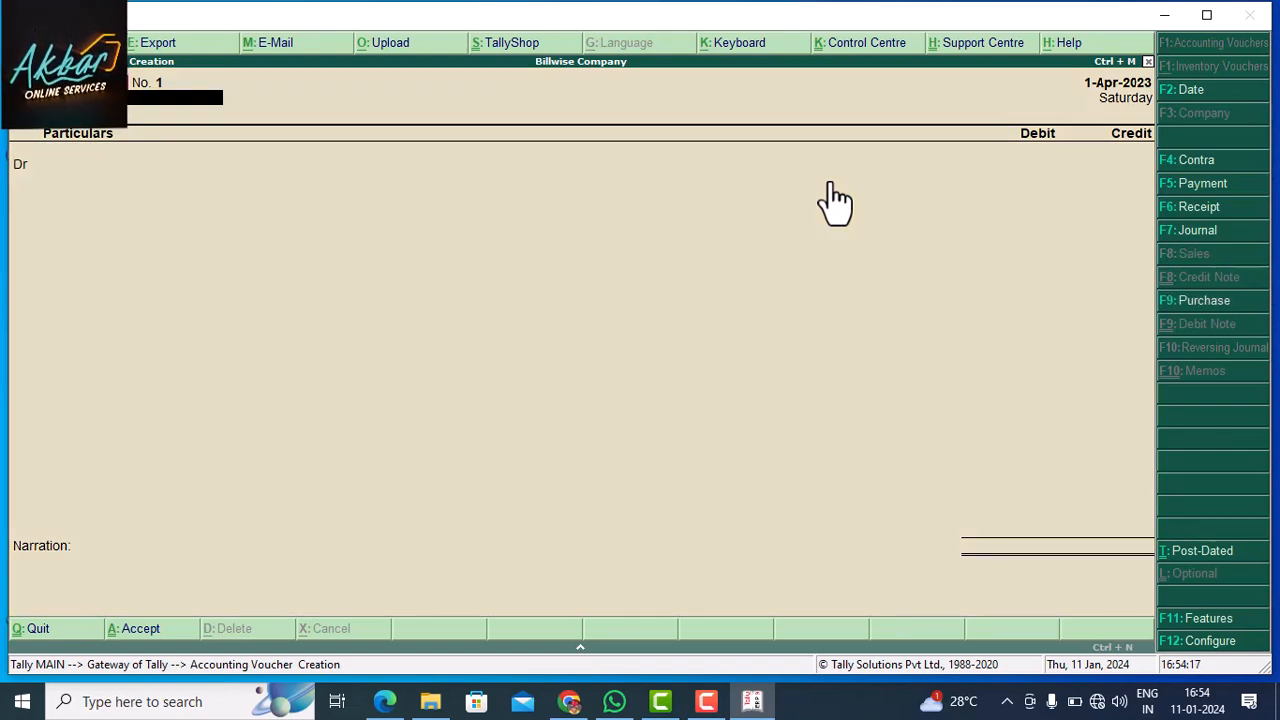
{"action": "key", "text": "Return"}
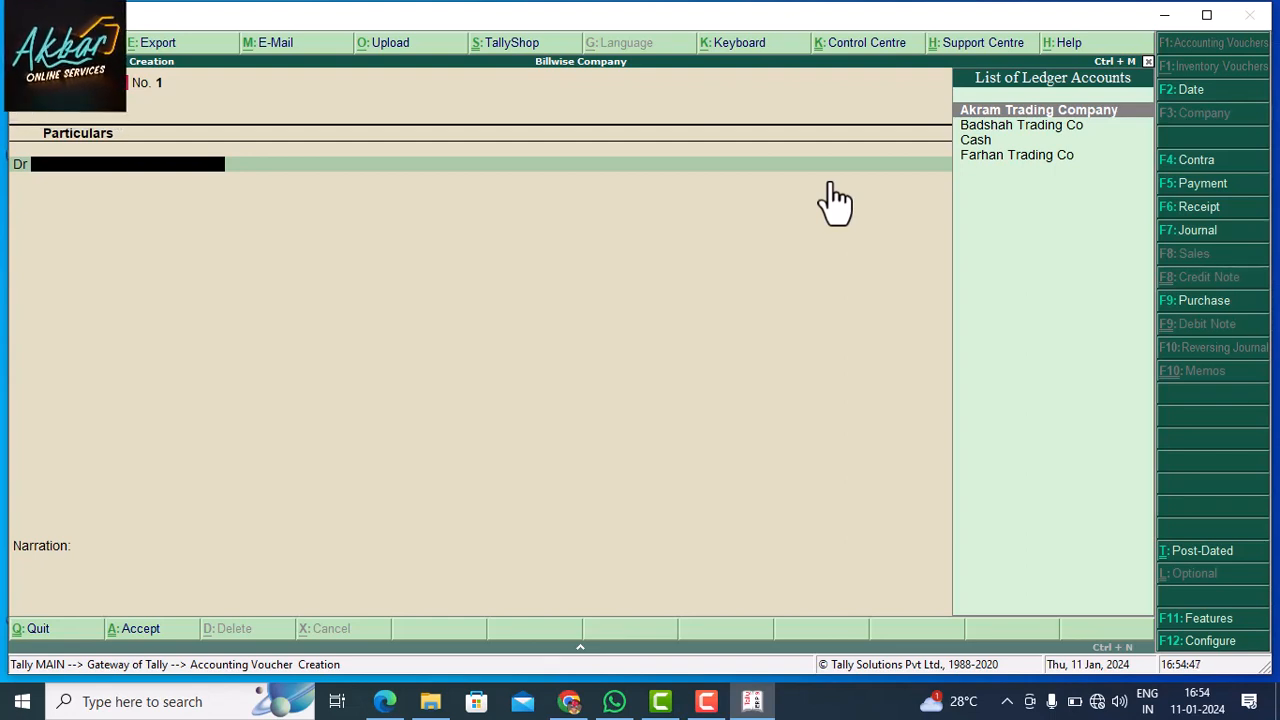
Step: Start a ledger named Khalid Trading Co for the sales debit line and place it under Sundry Debtors
{"action": "key", "text": "alt+c"}
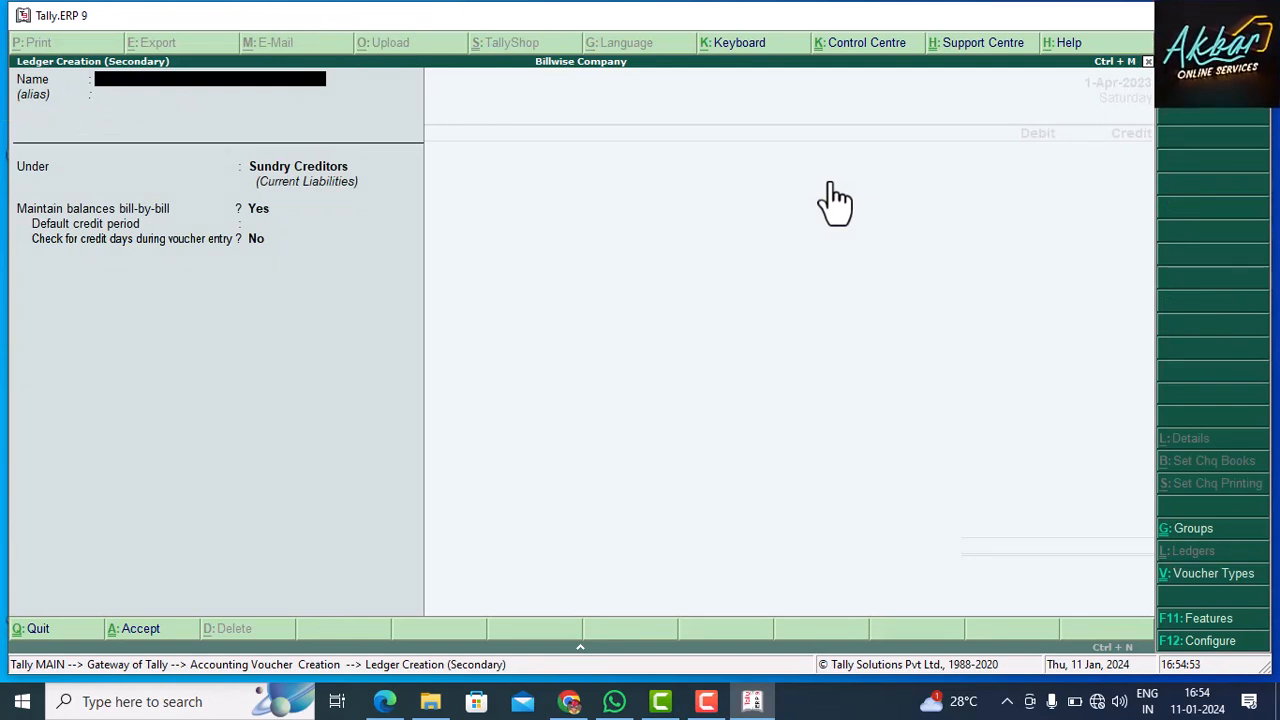
{"action": "type", "text": "Khali"}
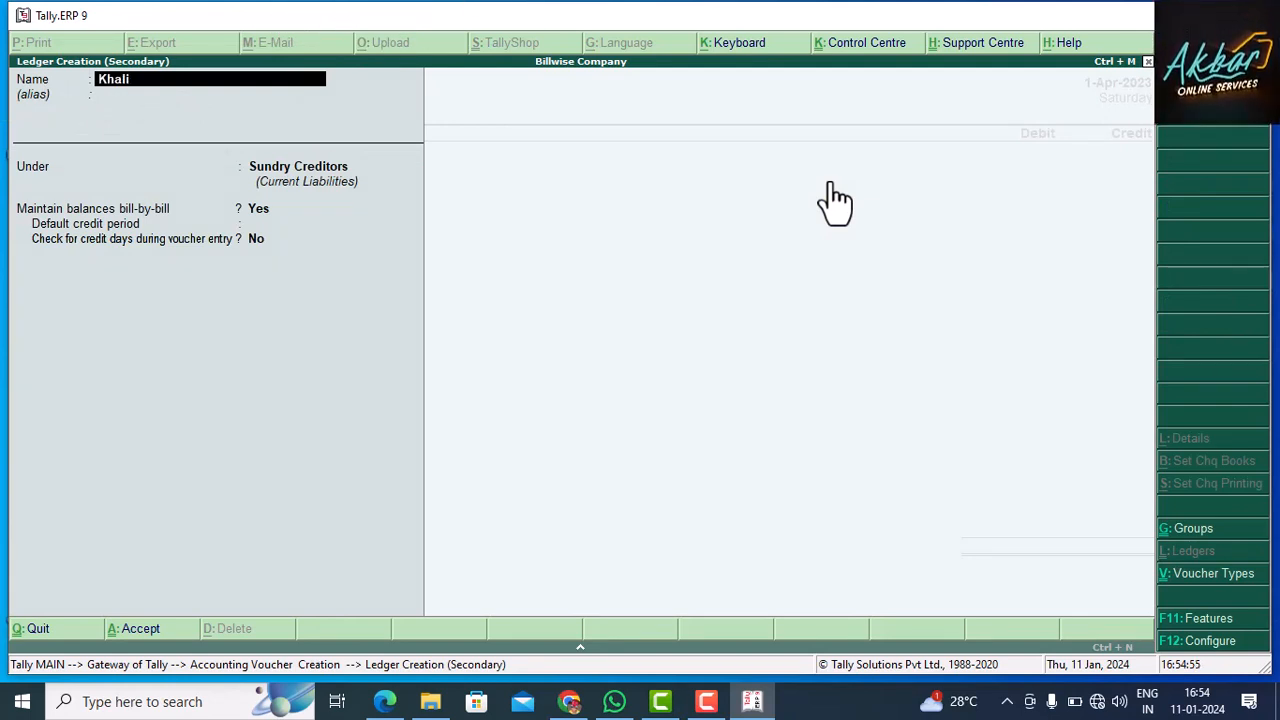
{"action": "type", "text": "d Trad"}
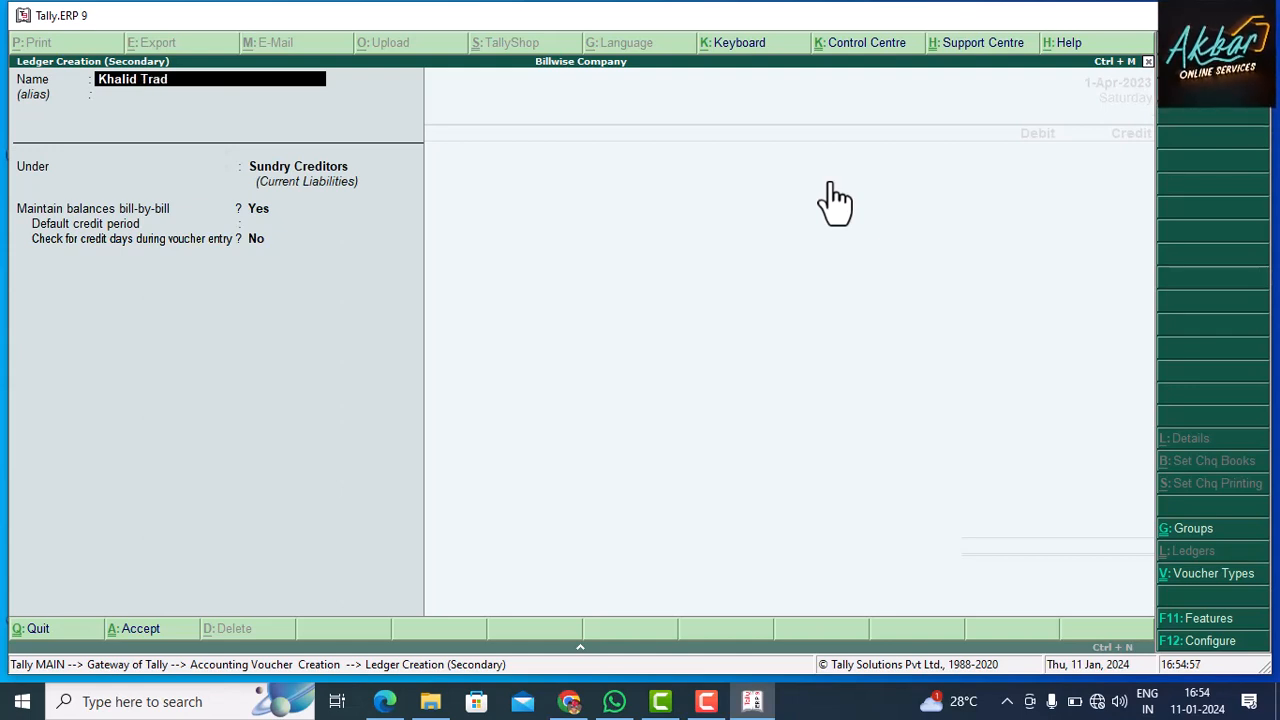
{"action": "type", "text": "ing Com"}
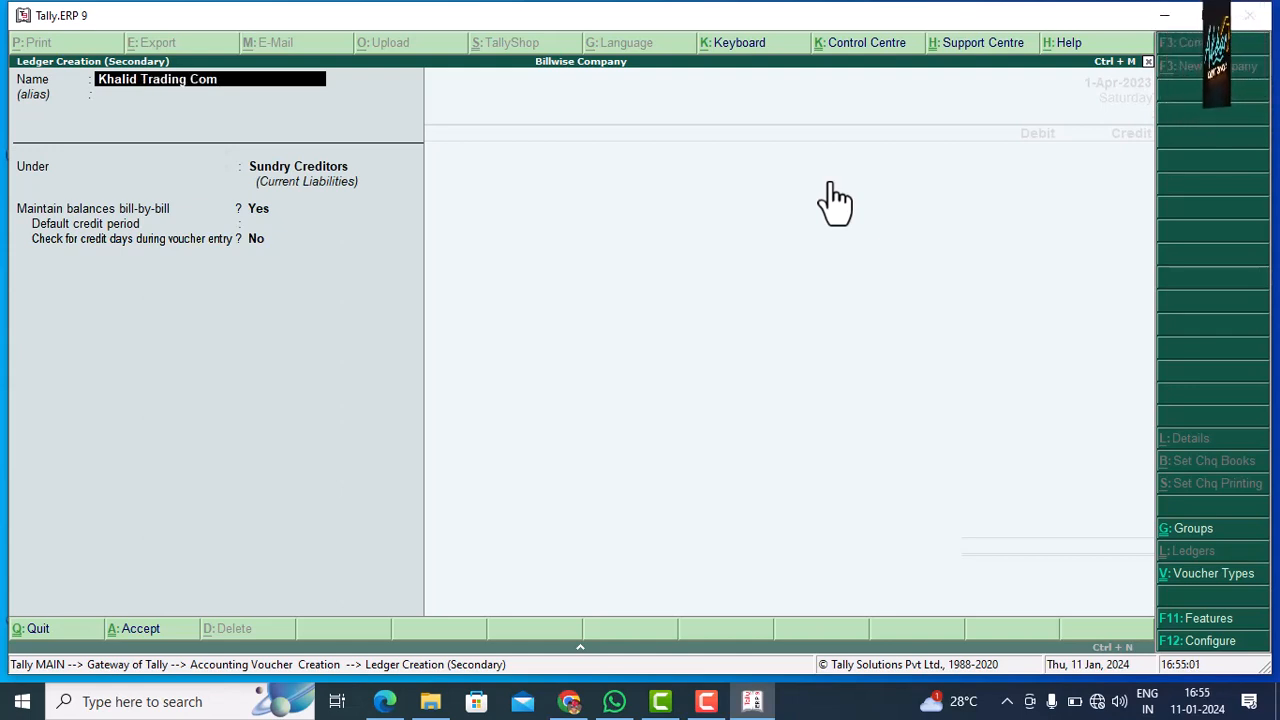
{"action": "key", "text": "BackSpace"}
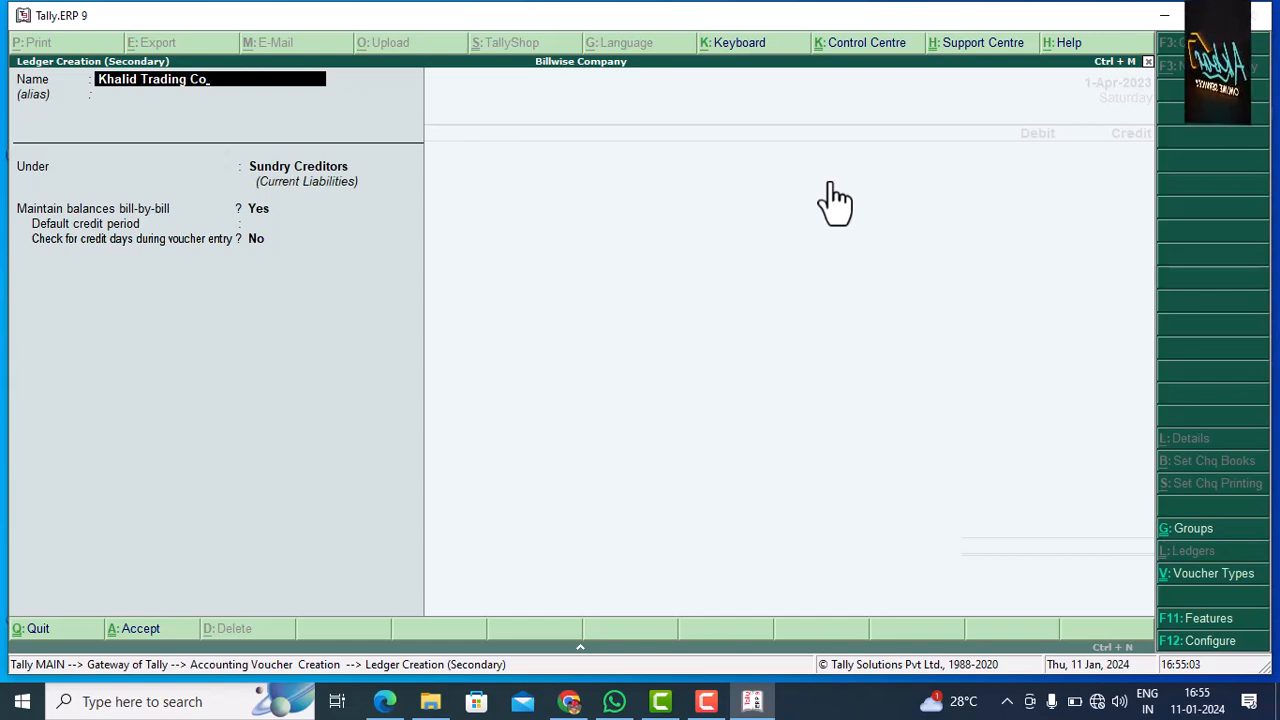
{"action": "key", "text": "Return"}
{"action": "key", "text": "Return"}
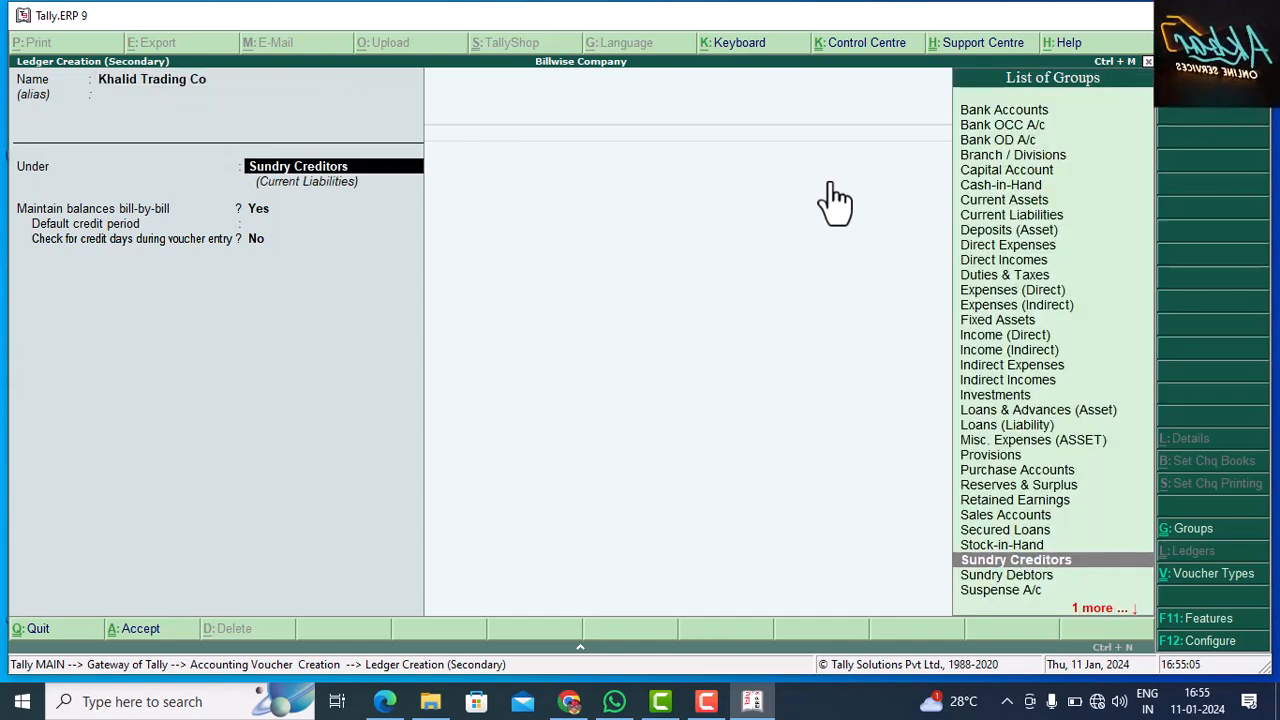
{"action": "type", "text": "Sund"}
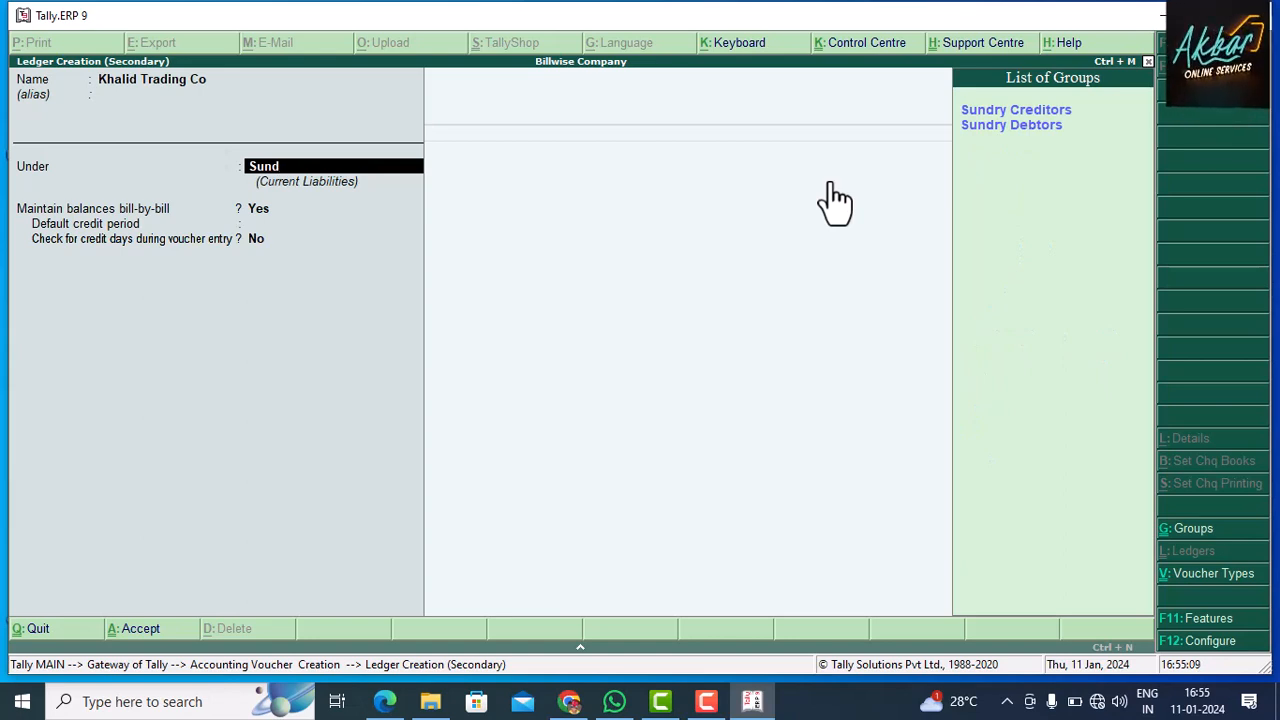
{"action": "key", "text": "Down"}
{"action": "key", "text": "Return"}
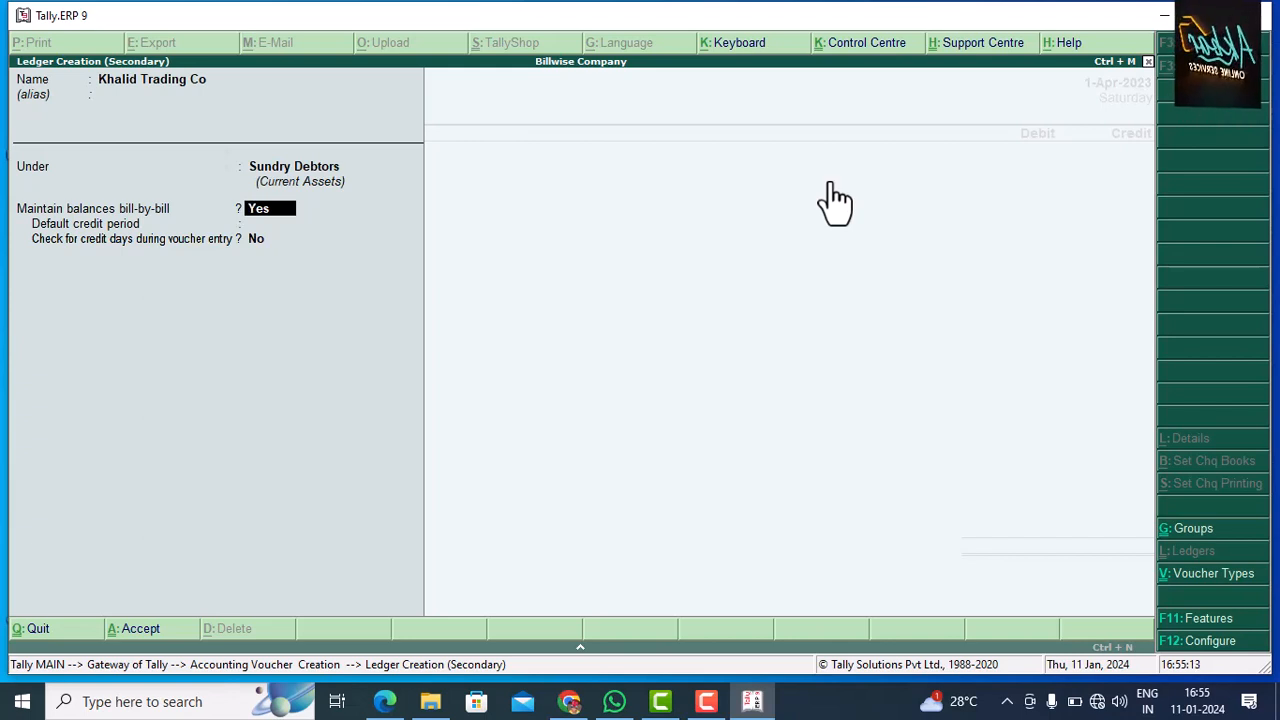
Step: Keep bill-by-bill balances for Khalid Trading Co, set 30 default credit days, enable the credit days check, and accept the ledger
{"action": "key", "text": "Return"}
{"action": "type", "text": "30"}
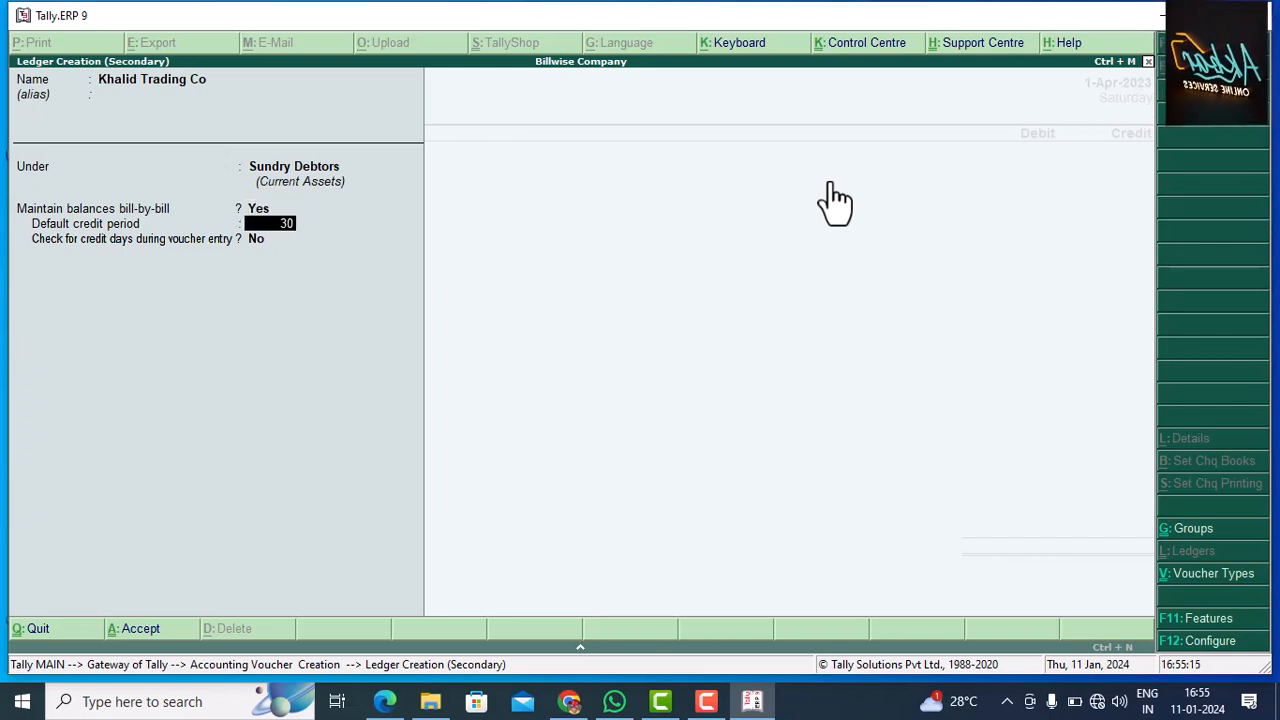
{"action": "key", "text": "Return"}
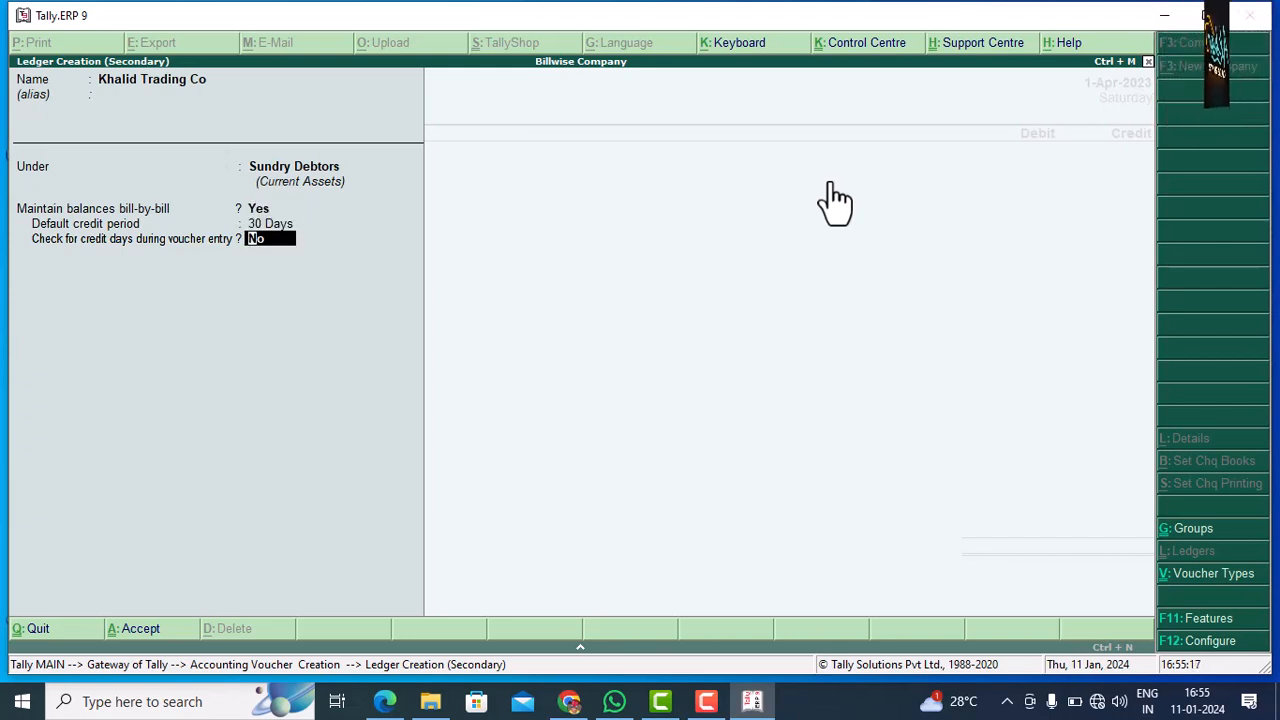
{"action": "key", "text": "t"}
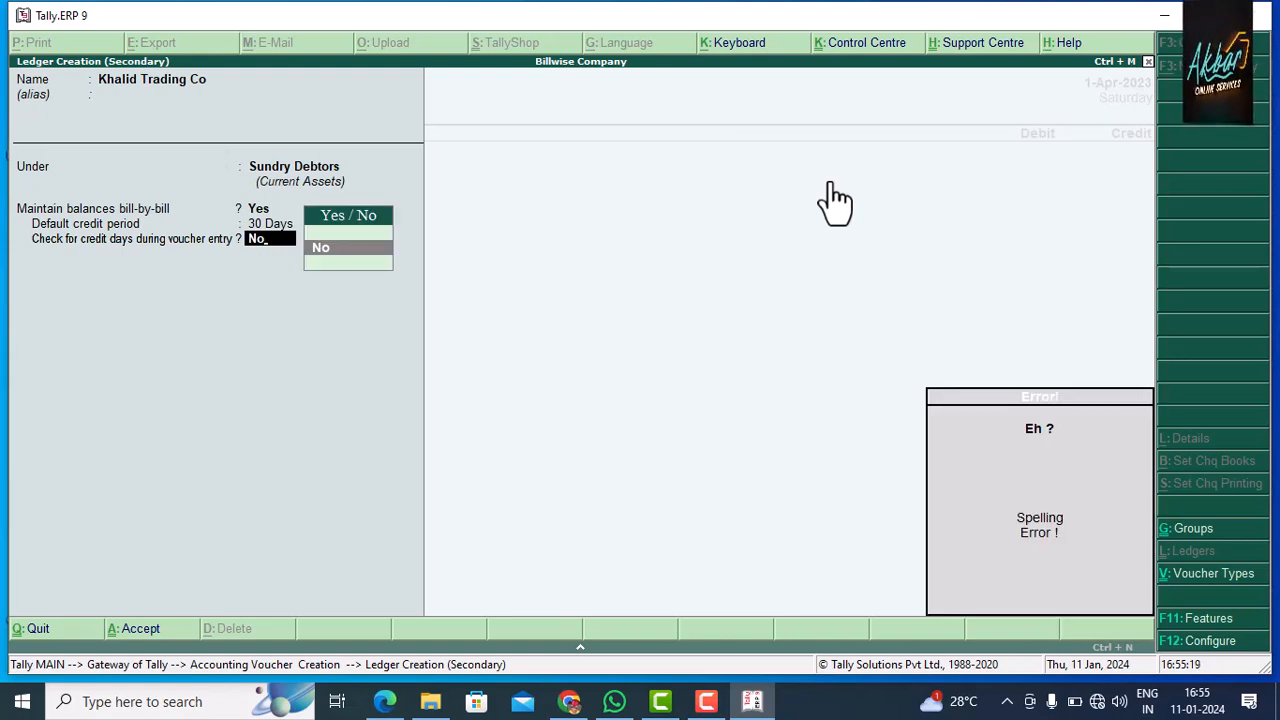
{"action": "key", "text": "BackSpace"}
{"action": "key", "text": "BackSpace"}
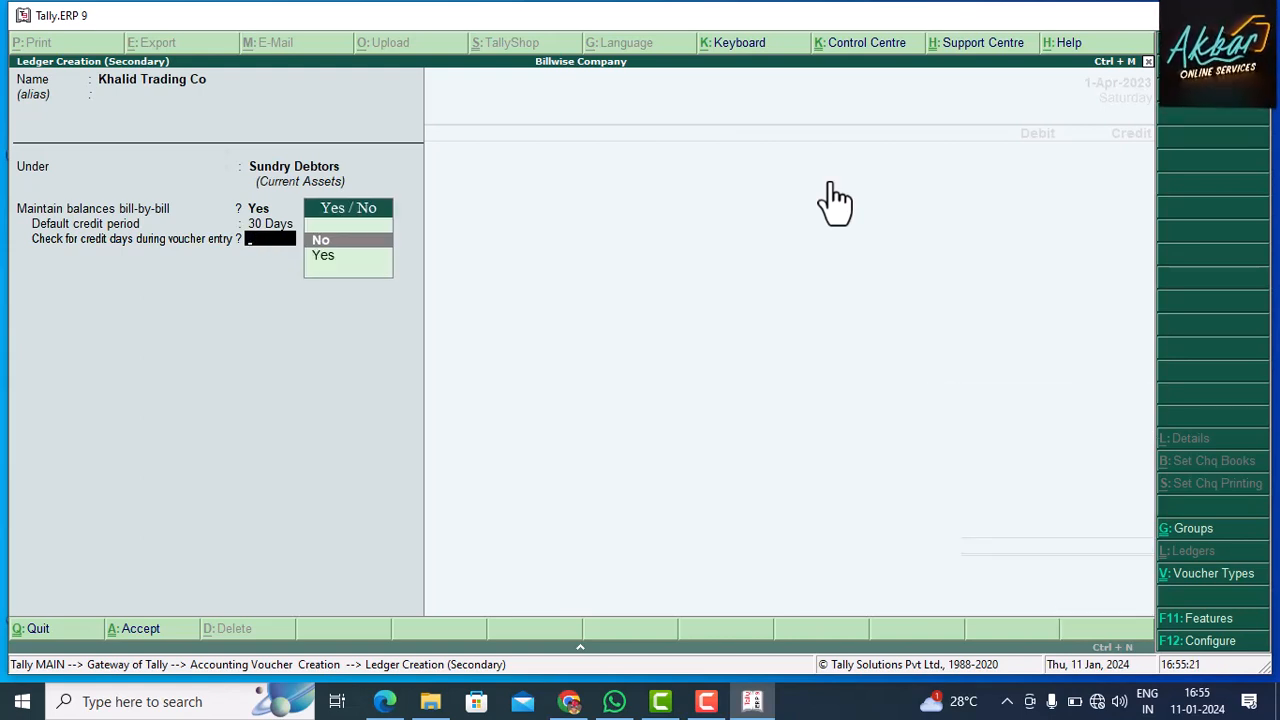
{"action": "type", "text": "y"}
{"action": "key", "text": "Return"}
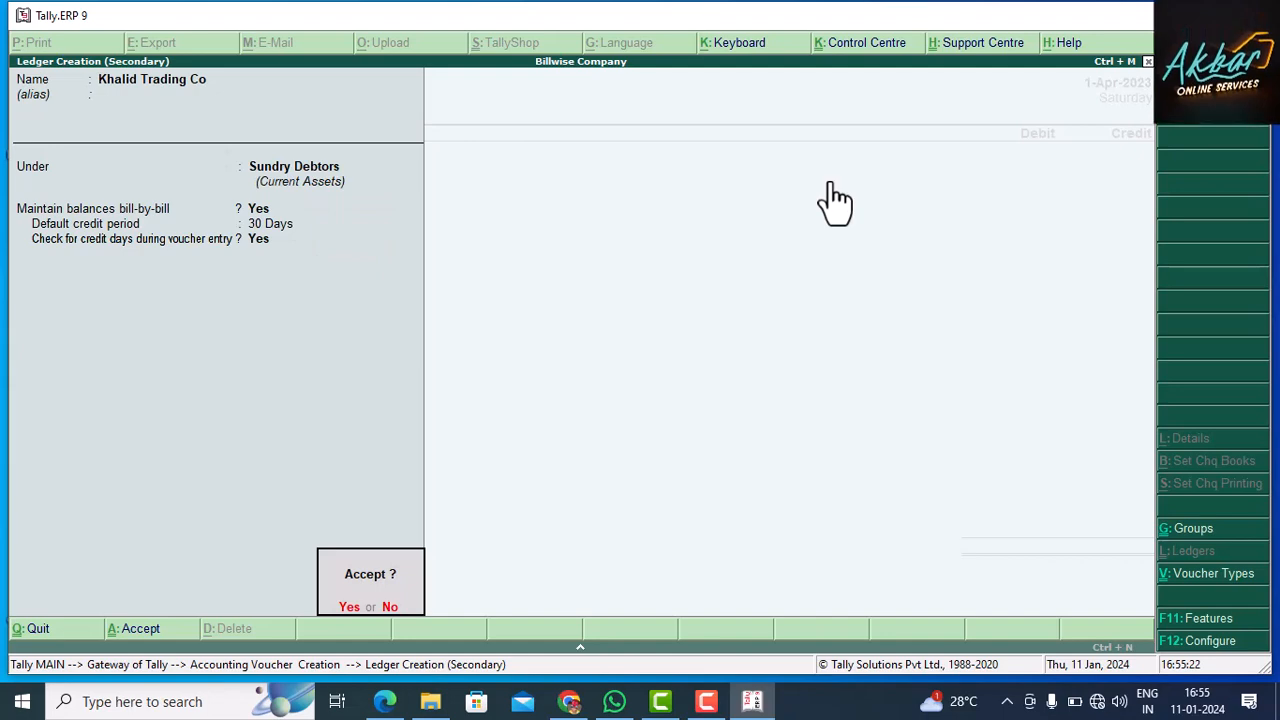
{"action": "key", "text": "Return"}
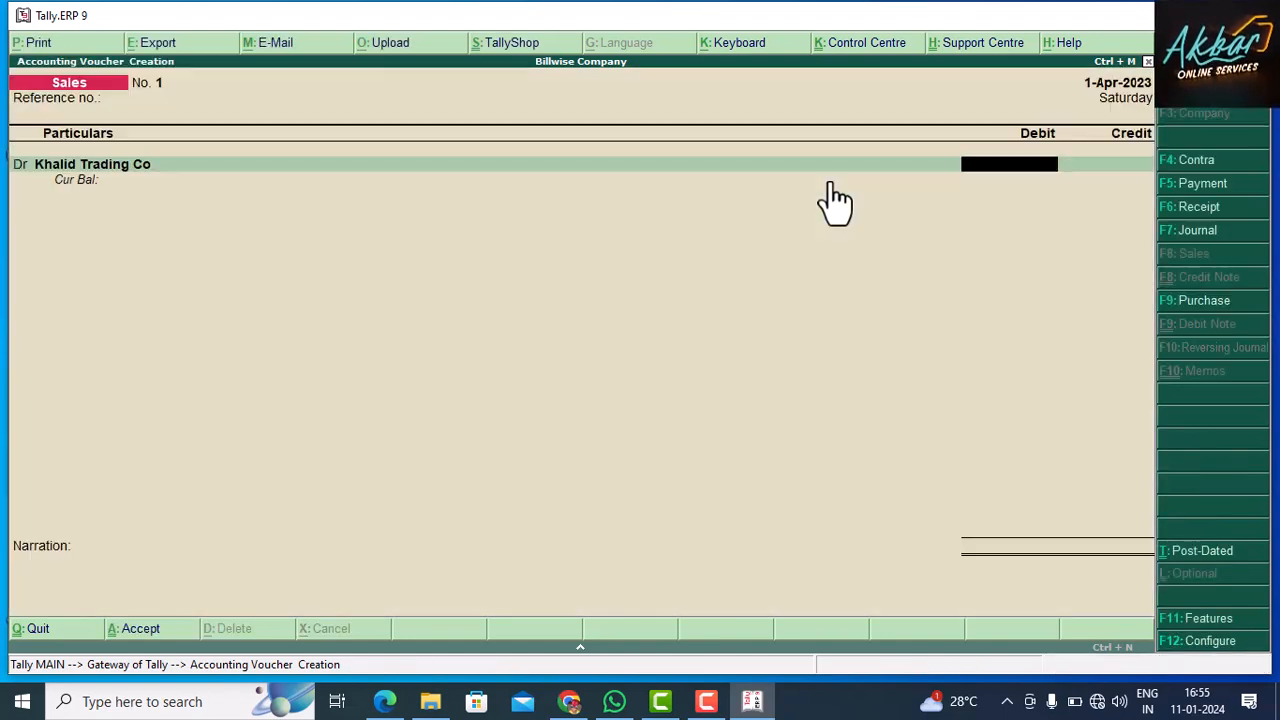
Step: Debit Khalid Trading Co with 15000 in the sales voucher
{"action": "key", "text": "ctrl+a"}
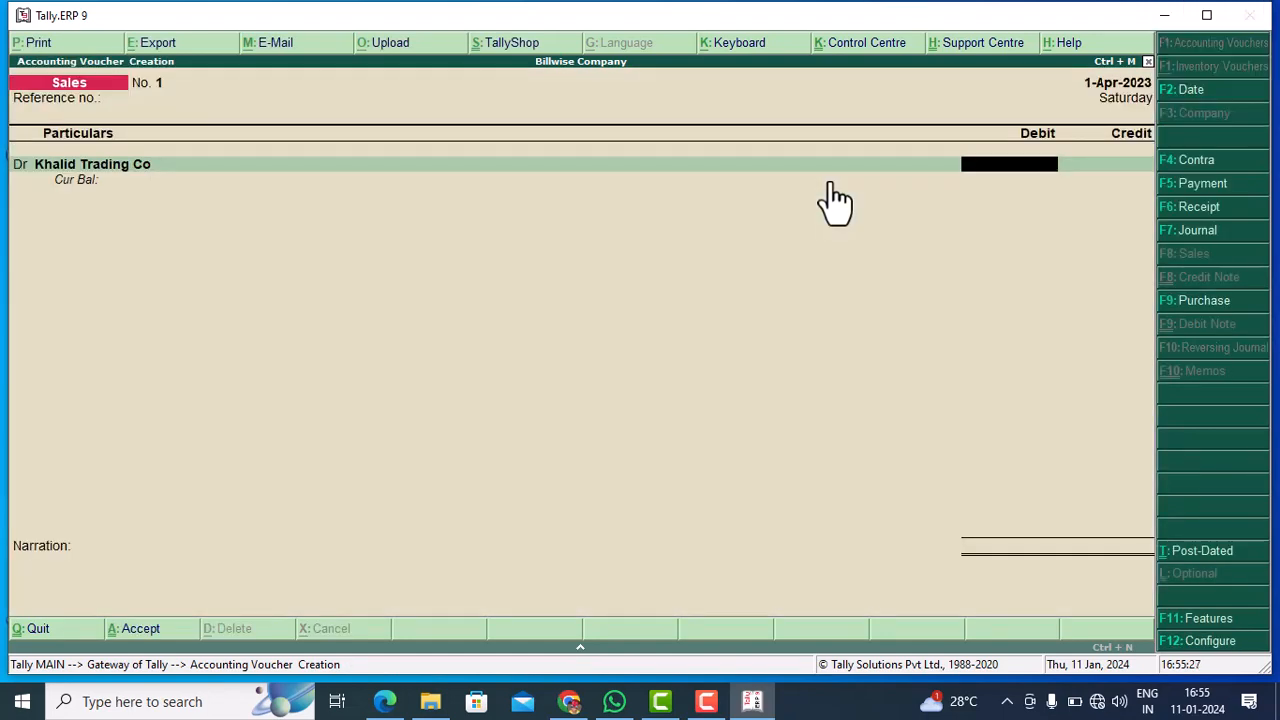
{"action": "type", "text": "10"}
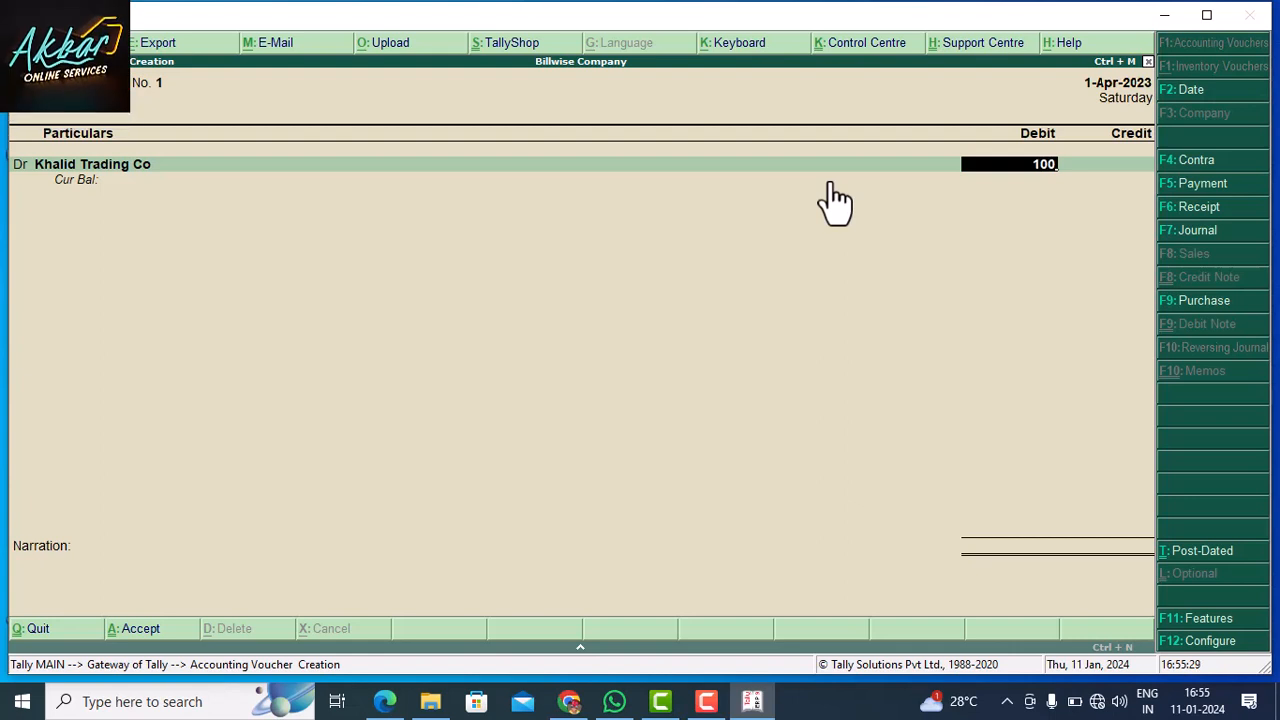
{"action": "key", "text": "BackSpace"}
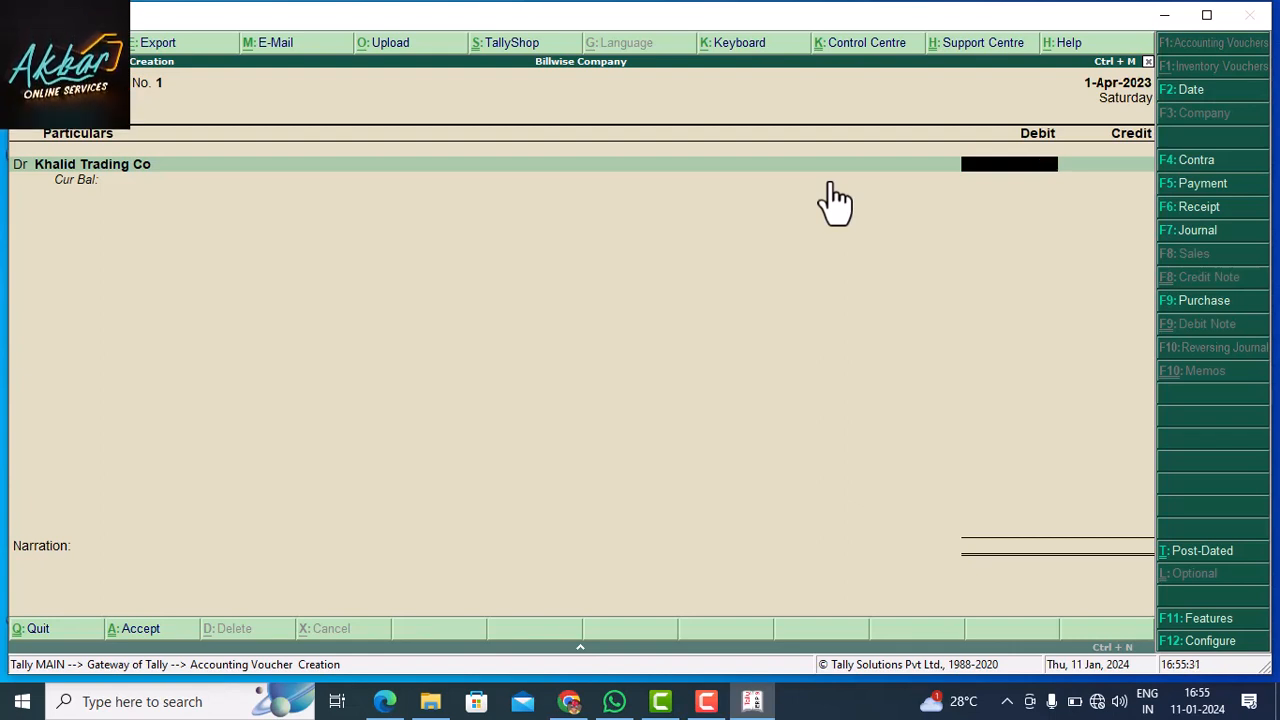
{"action": "type", "text": "5000"}
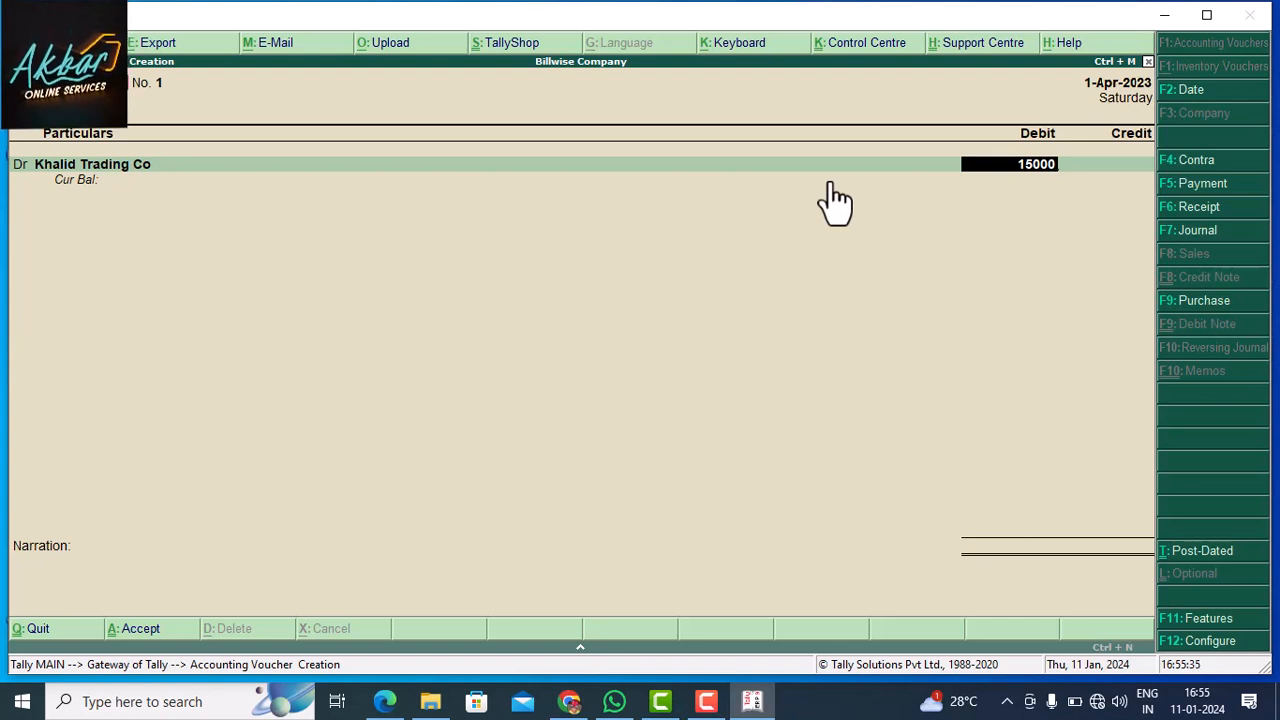
{"action": "key", "text": "Return"}
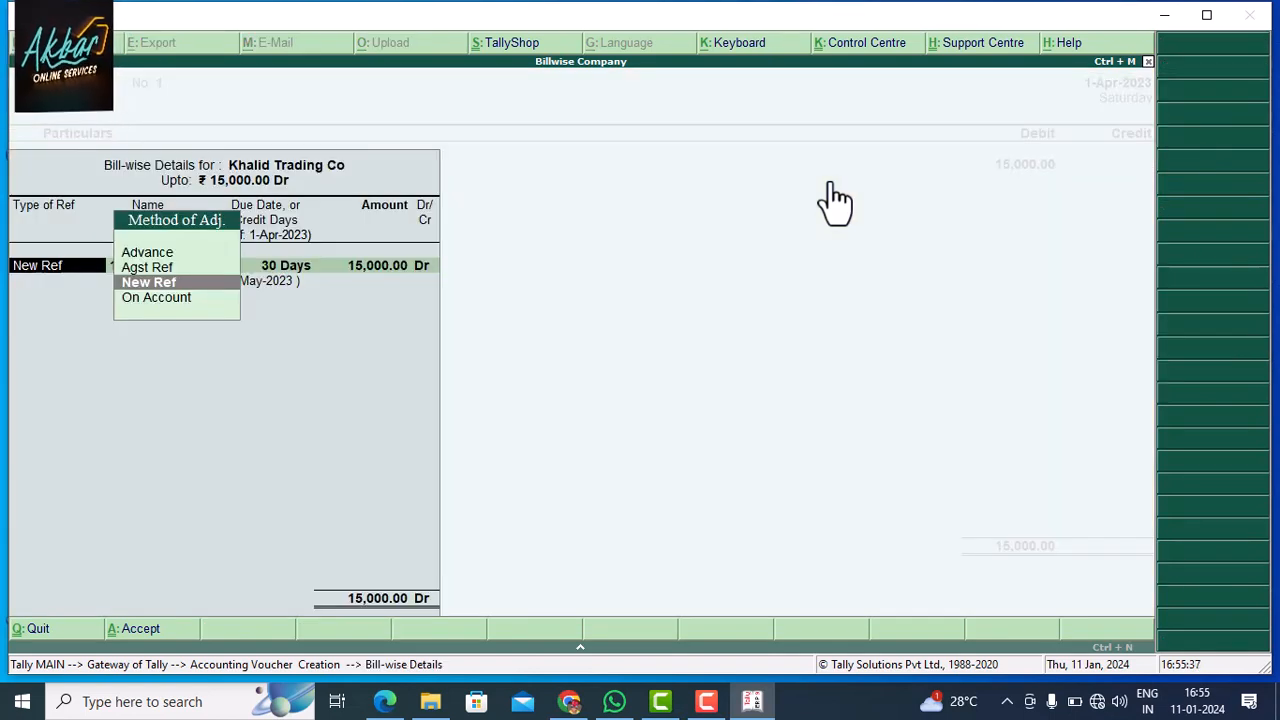
Step: Record the Khalid Trading Co bill as a New Ref named 2001, keeping 30 days' credit and the full debit amount
{"action": "key", "text": "Return"}
{"action": "key", "text": "Return"}
{"action": "key", "text": "Return"}
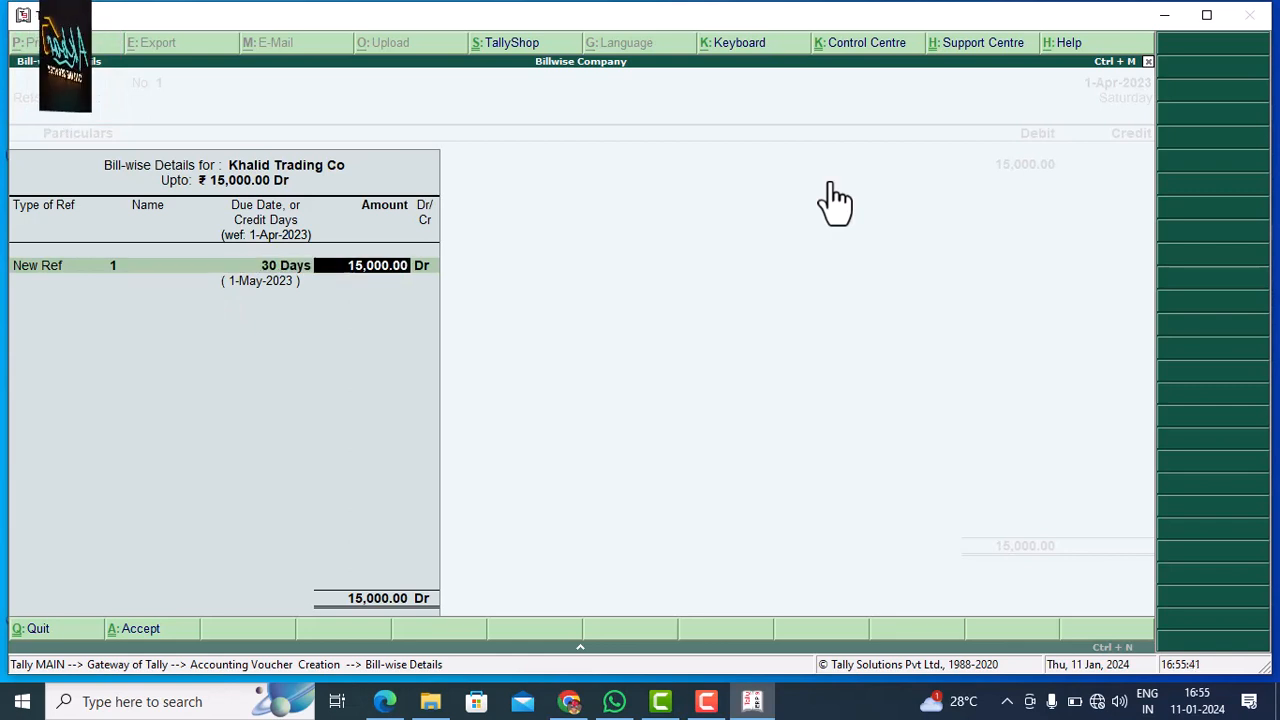
{"action": "key", "text": "BackSpace"}
{"action": "key", "text": "BackSpace"}
{"action": "type", "text": "2"}
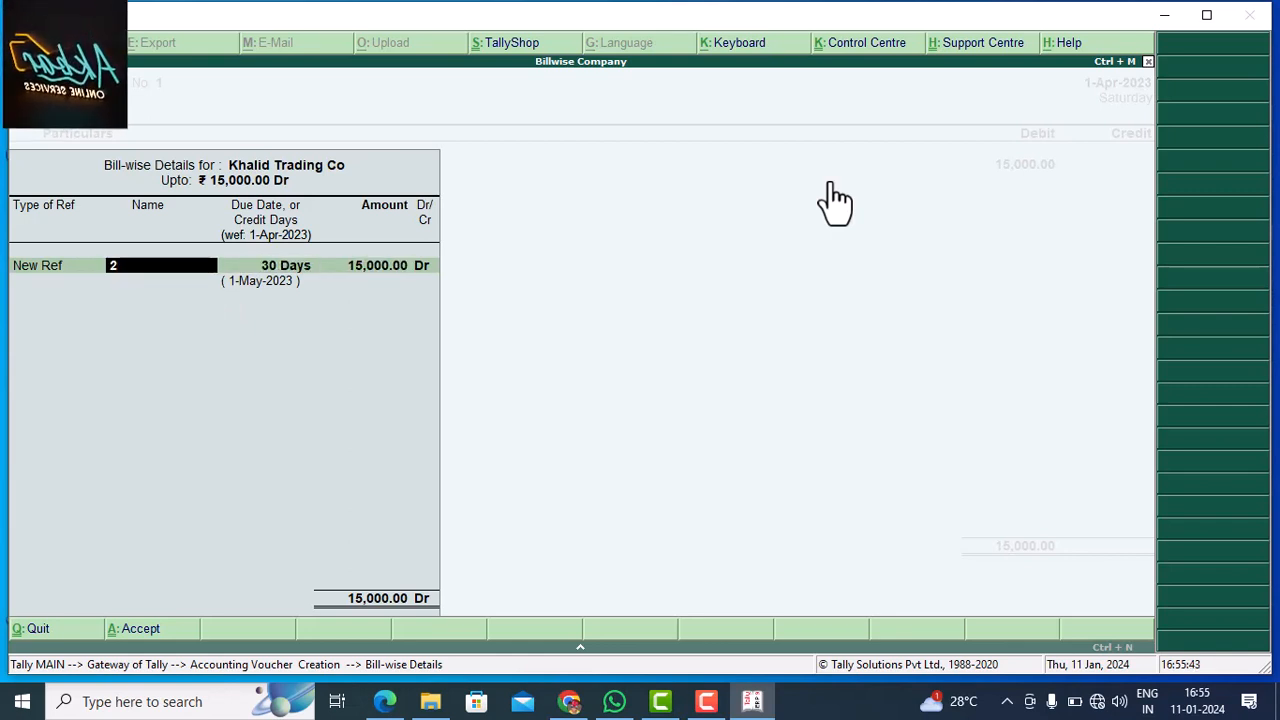
{"action": "type", "text": "001"}
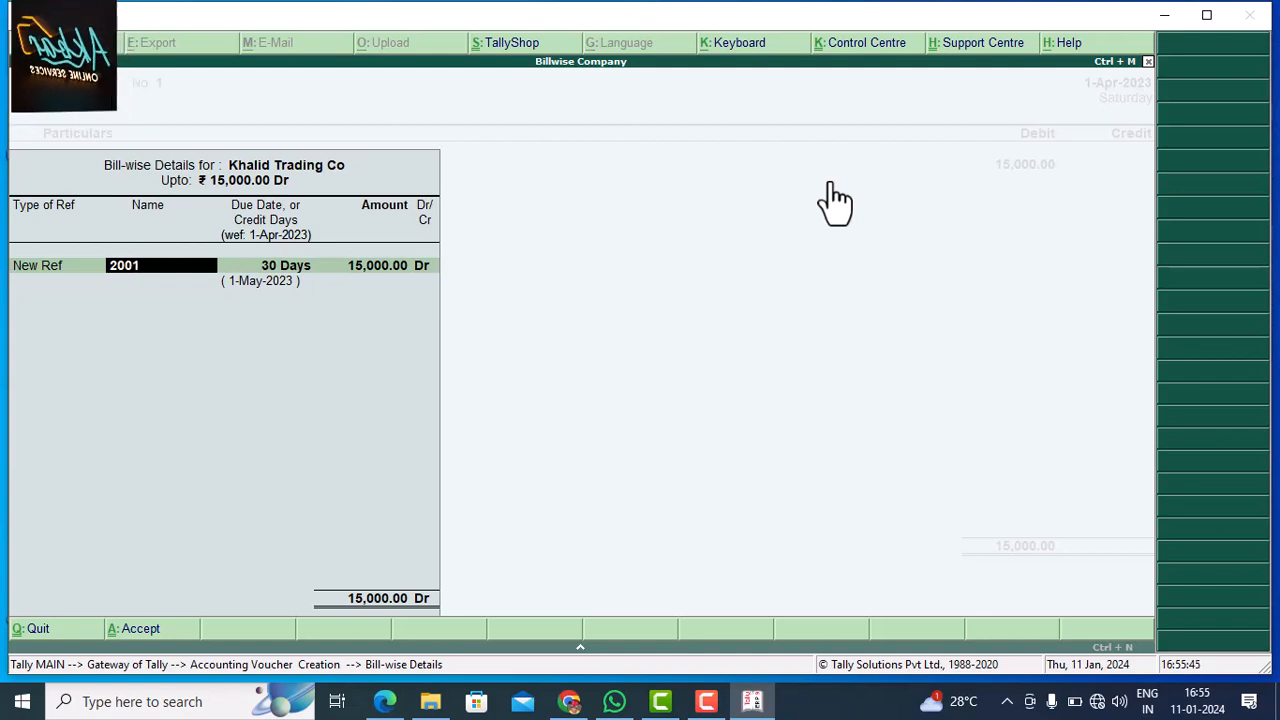
{"action": "key", "text": "Return"}
{"action": "key", "text": "Return"}
{"action": "key", "text": "Return"}
{"action": "key", "text": "Return"}
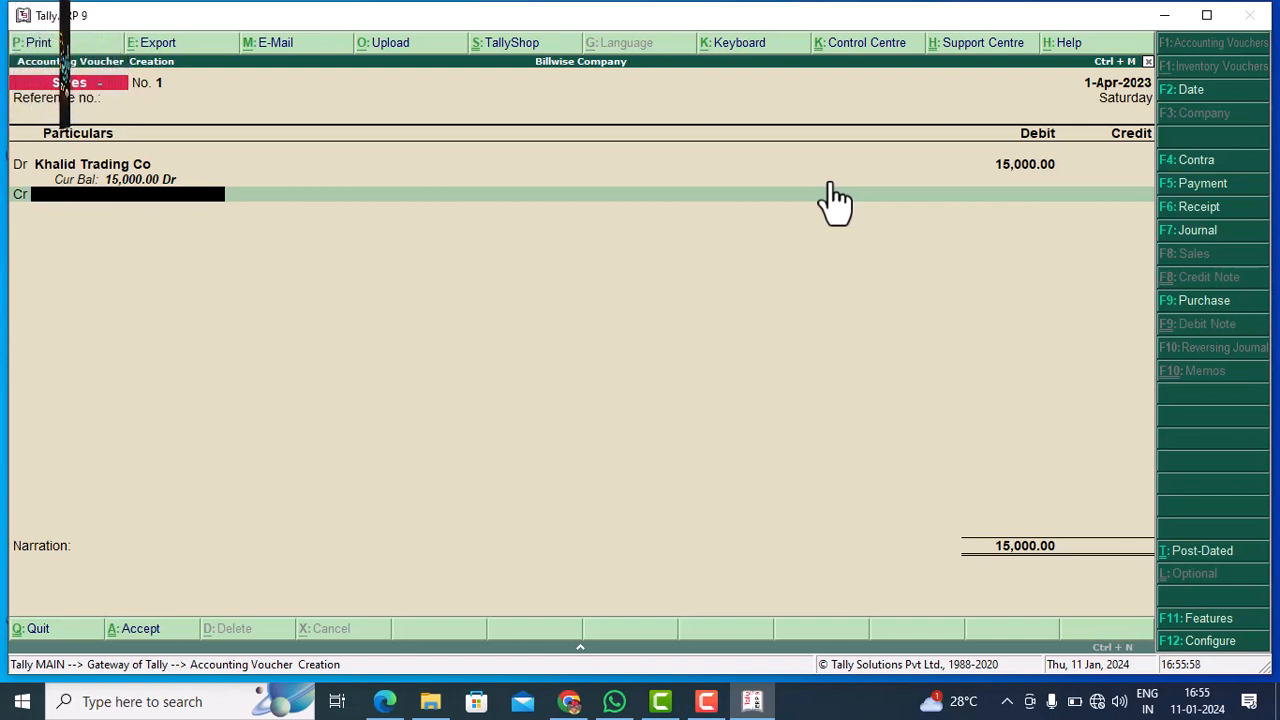
Step: Create a ledger named Sale A/c for the credit line under Sales Accounts, with ledger type Not Applicable, and accept it
{"action": "key", "text": "alt+c"}
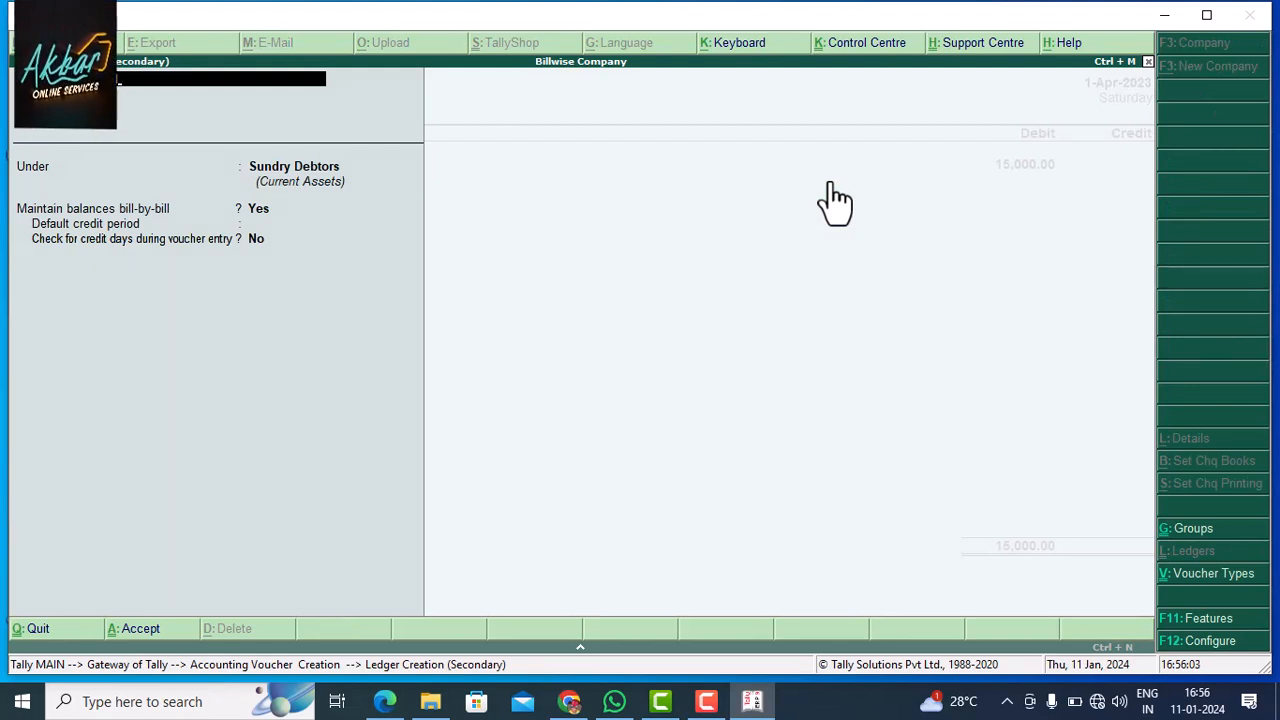
{"action": "type", "text": "A/c"}
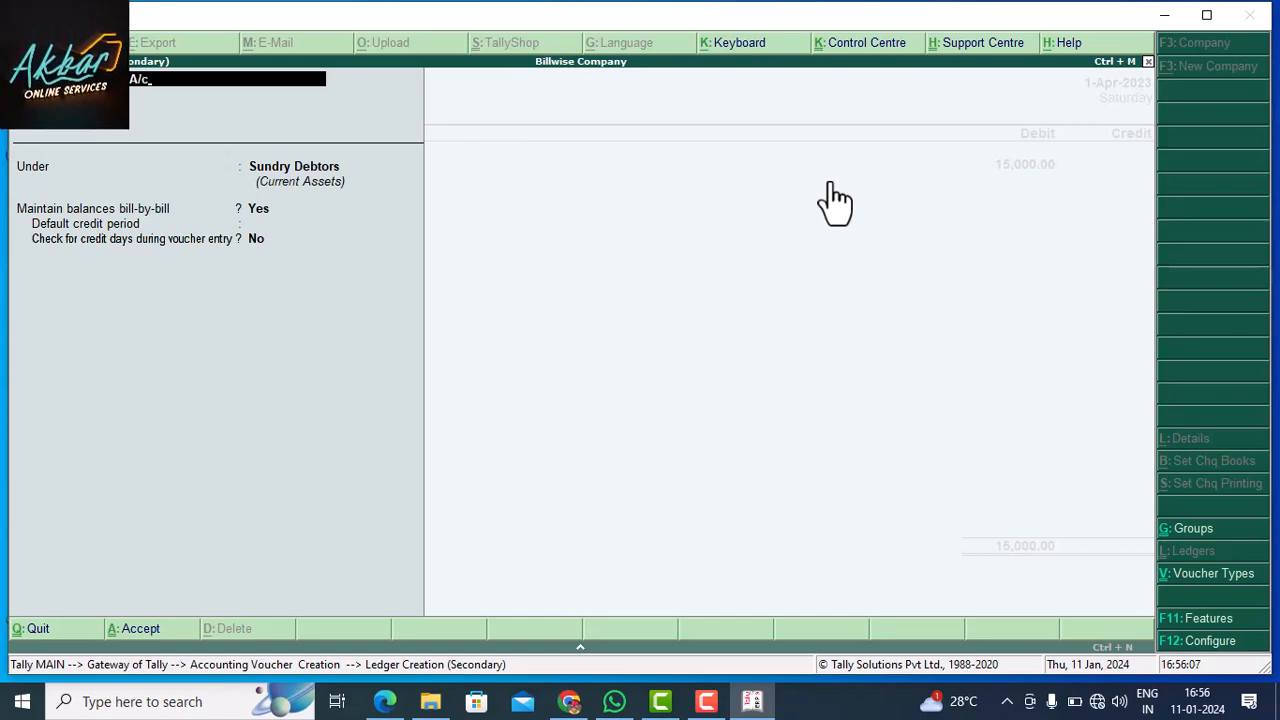
{"action": "key", "text": "Return"}
{"action": "key", "text": "Return"}
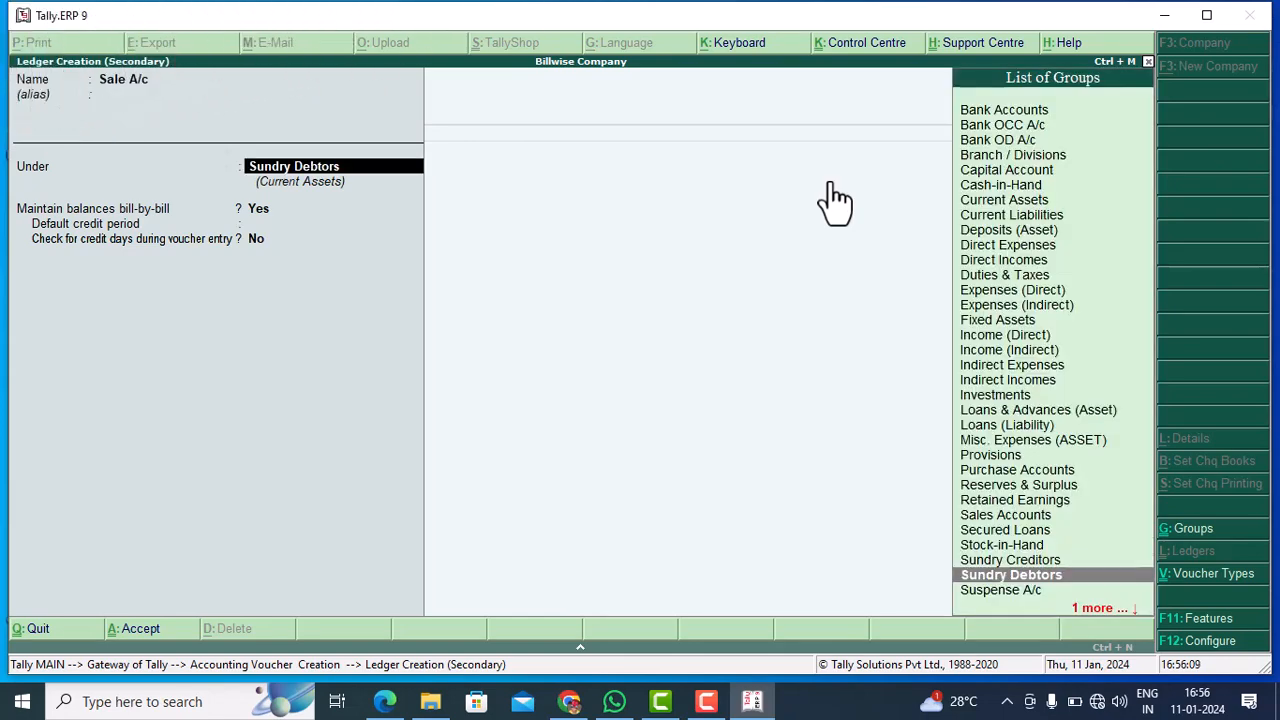
{"action": "type", "text": "Sal"}
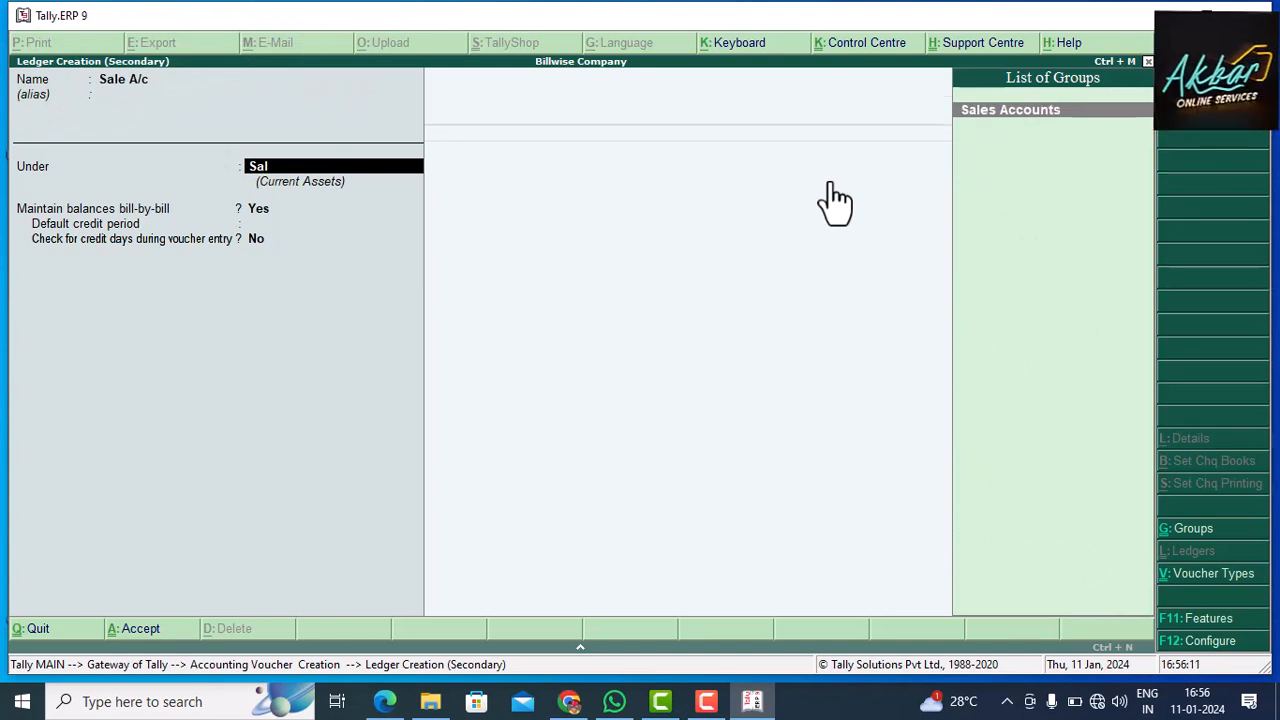
{"action": "key", "text": "Return"}
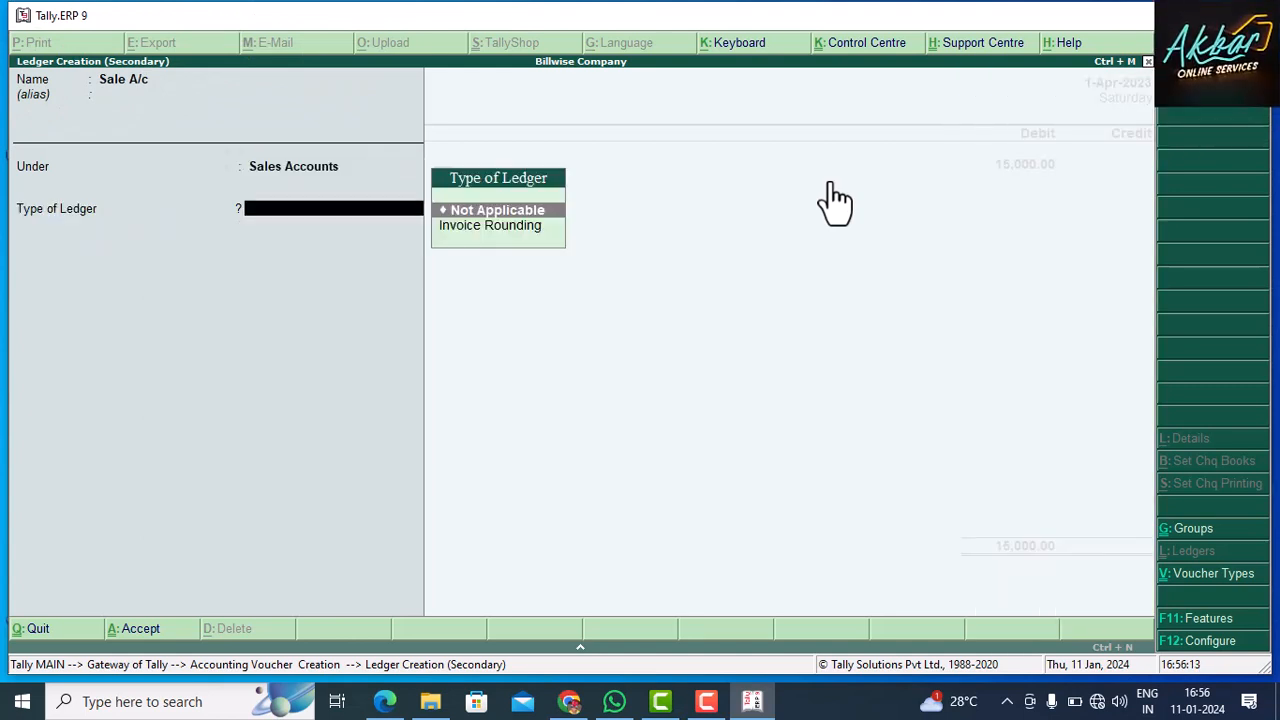
{"action": "key", "text": "Return"}
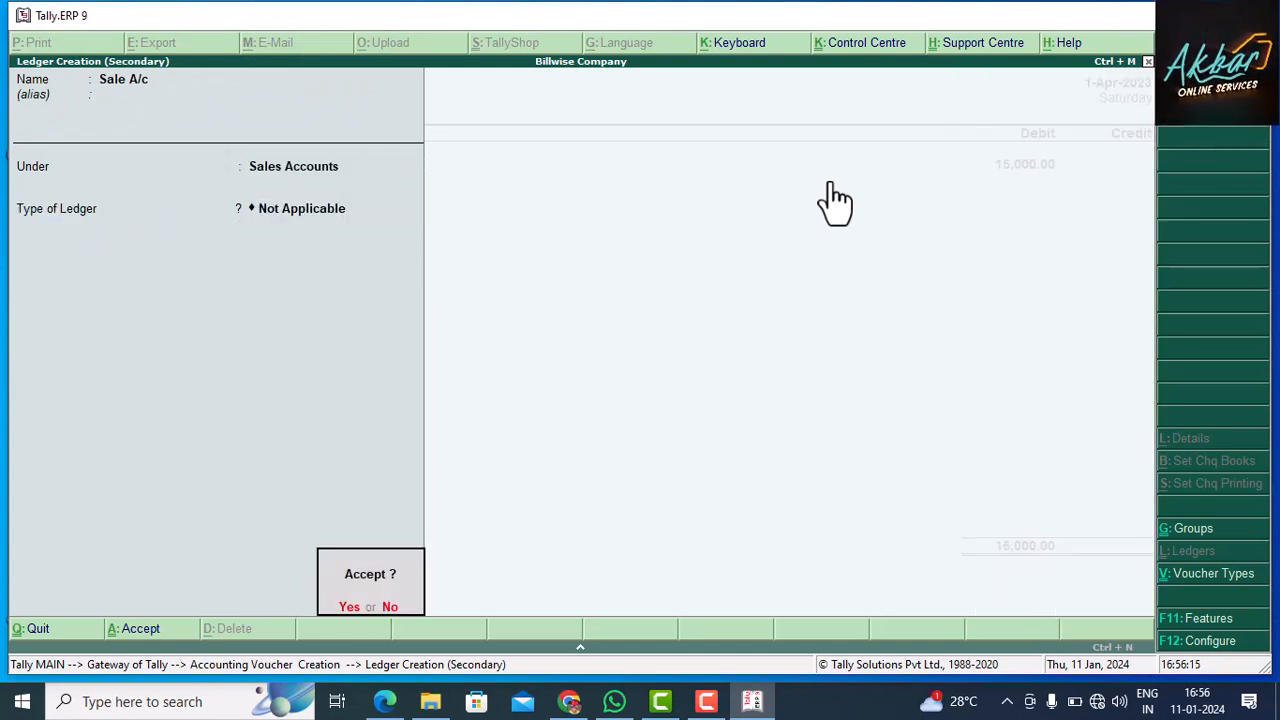
{"action": "key", "text": "Return"}
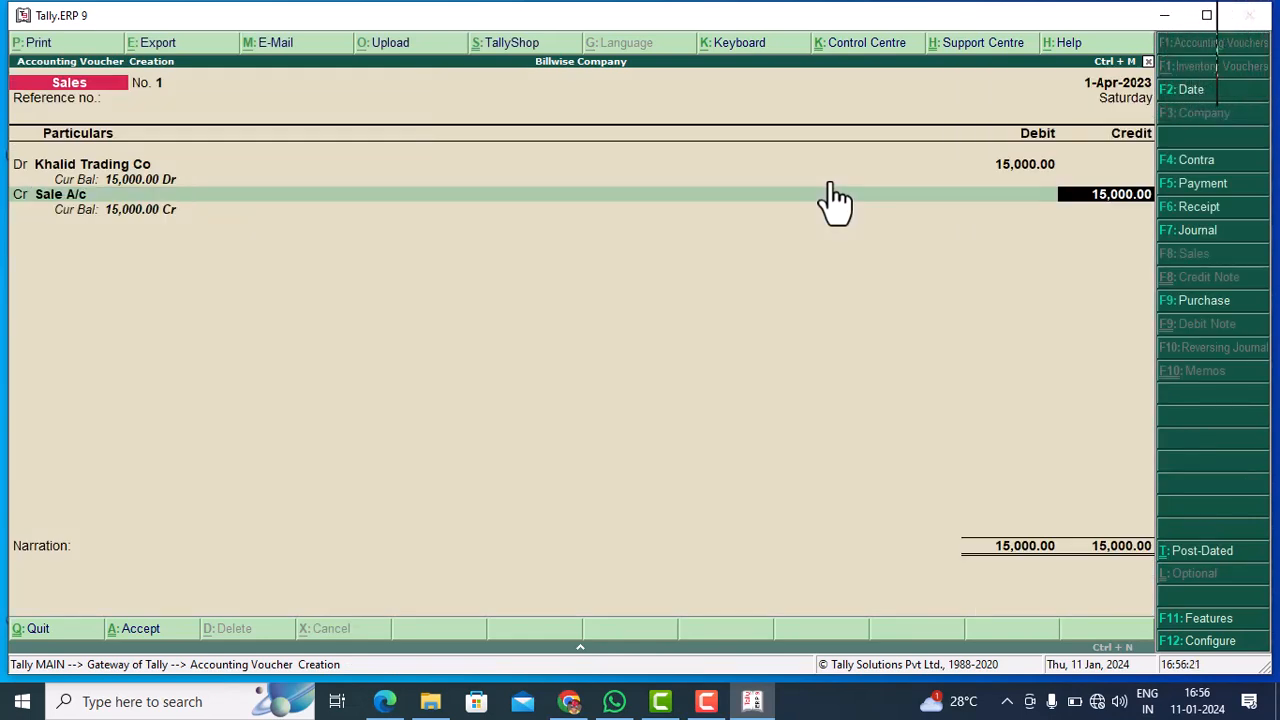
Step: Keep the 15,000 credit for Sale A/c, leave the narration blank, and save the sales voucher
{"action": "key", "text": "Return"}
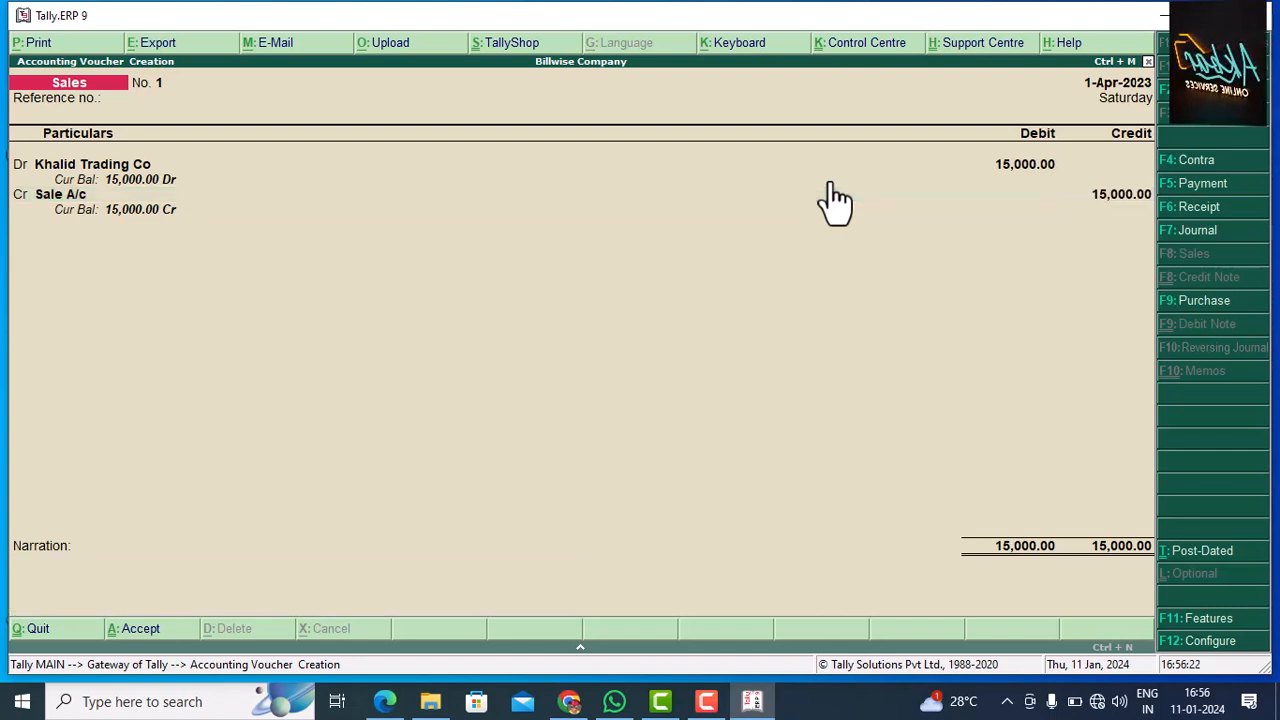
{"action": "key", "text": "Return"}
{"action": "key", "text": "Return"}
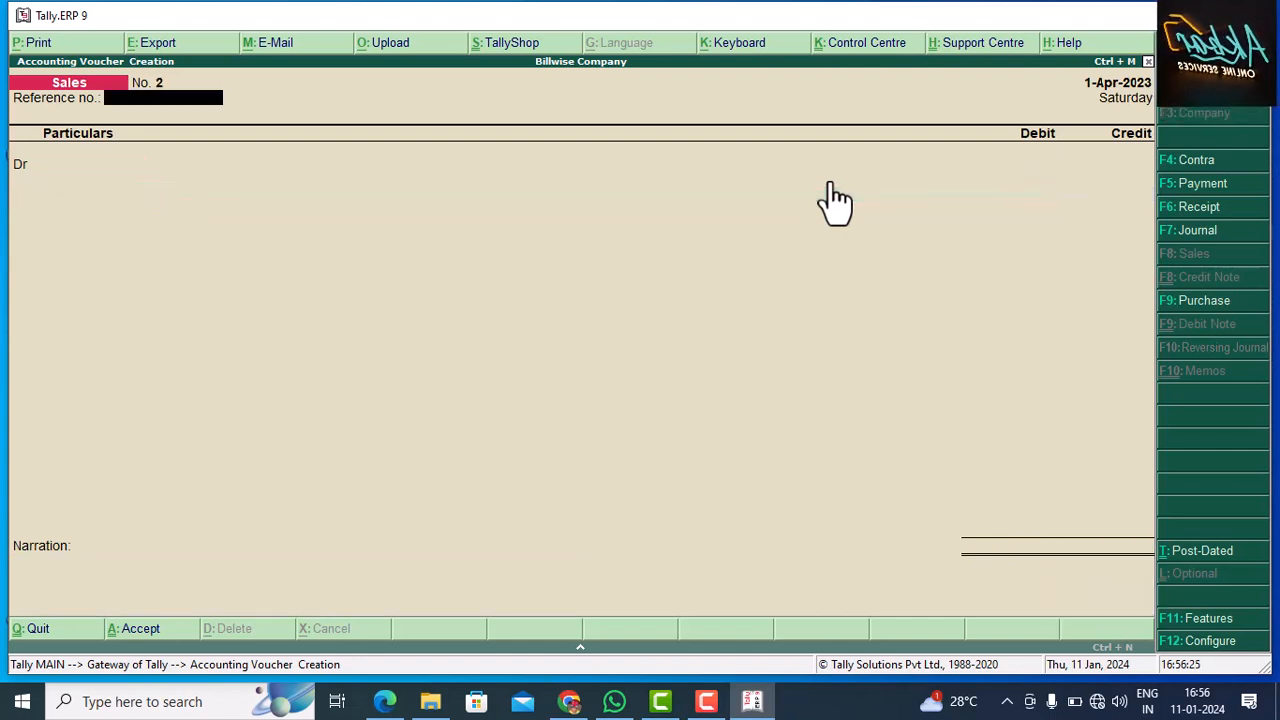
Step: Leave the new sales voucher's reference blank and start a debit-line ledger named Zahid Trading Co under Sundry Debtors
{"action": "key", "text": "Return"}
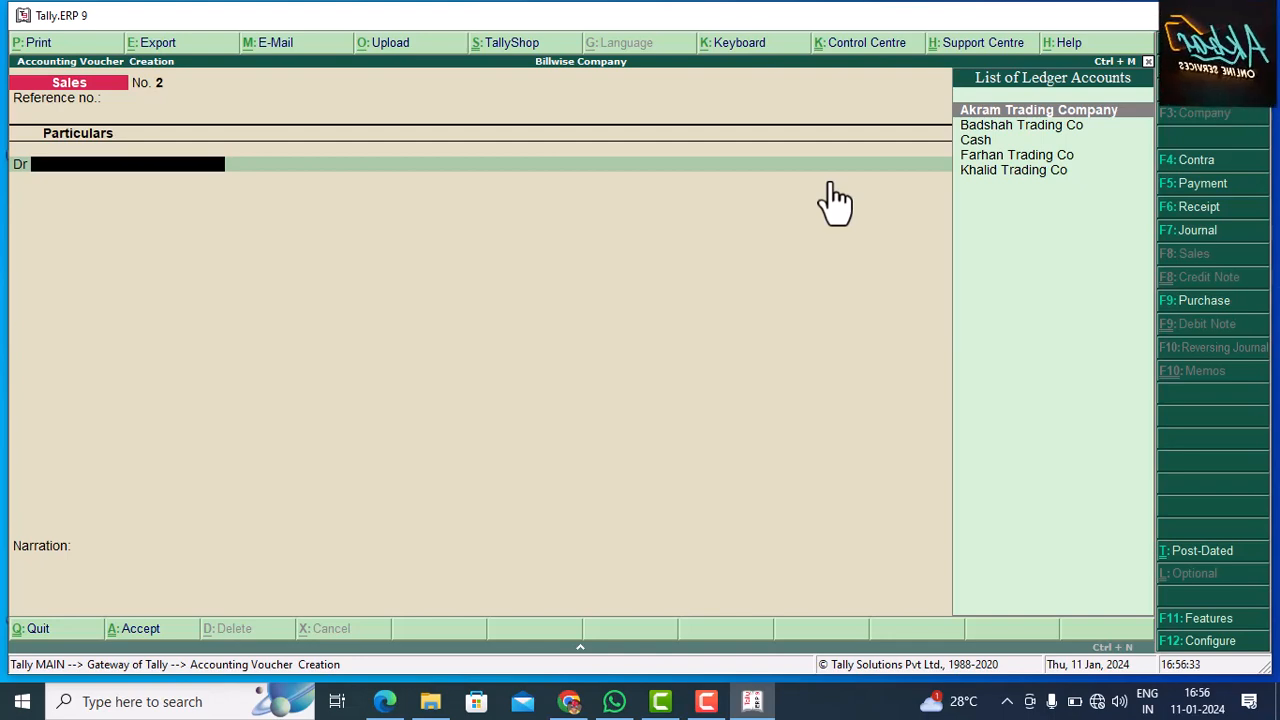
{"action": "key", "text": "alt+c"}
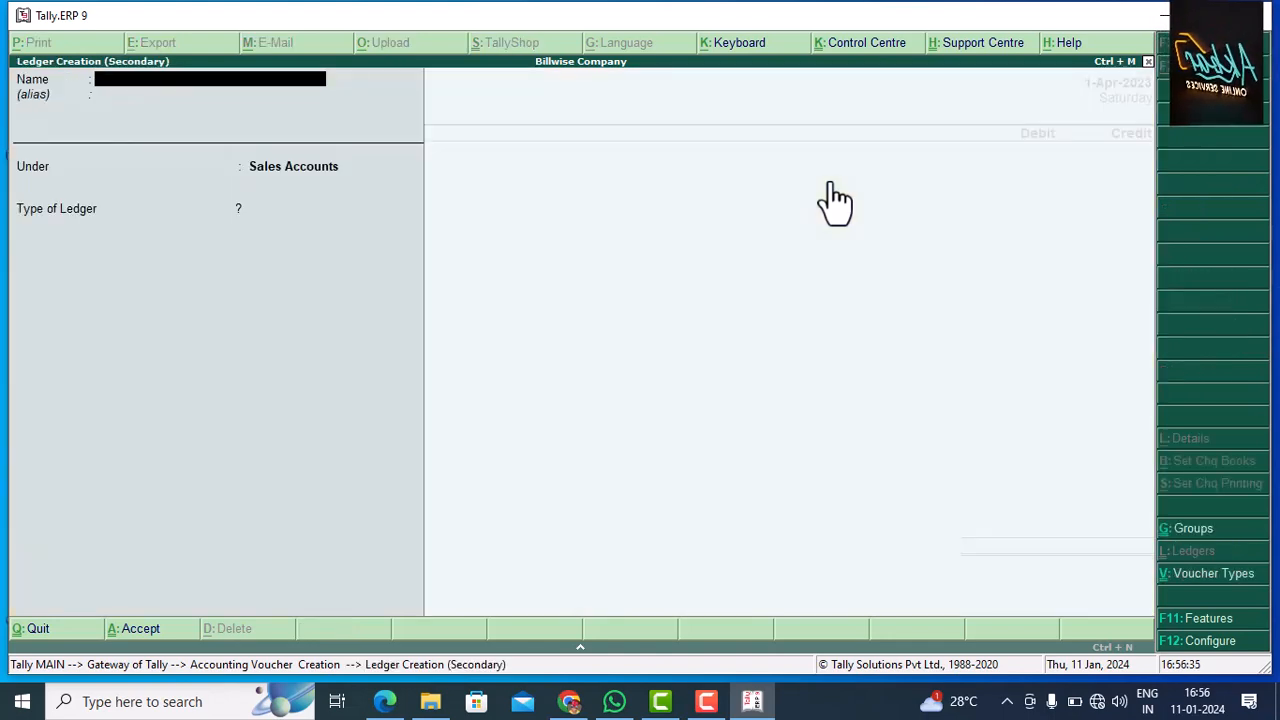
{"action": "type", "text": "Zah"}
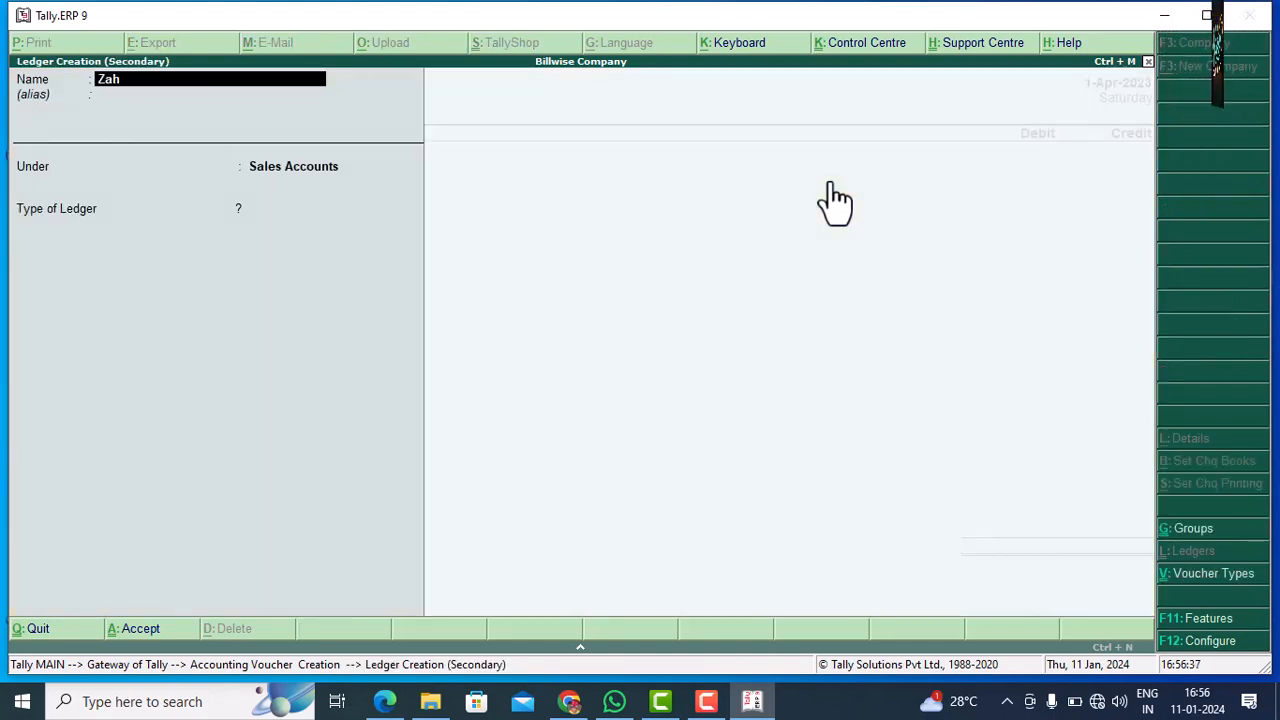
{"action": "type", "text": "id Trad"}
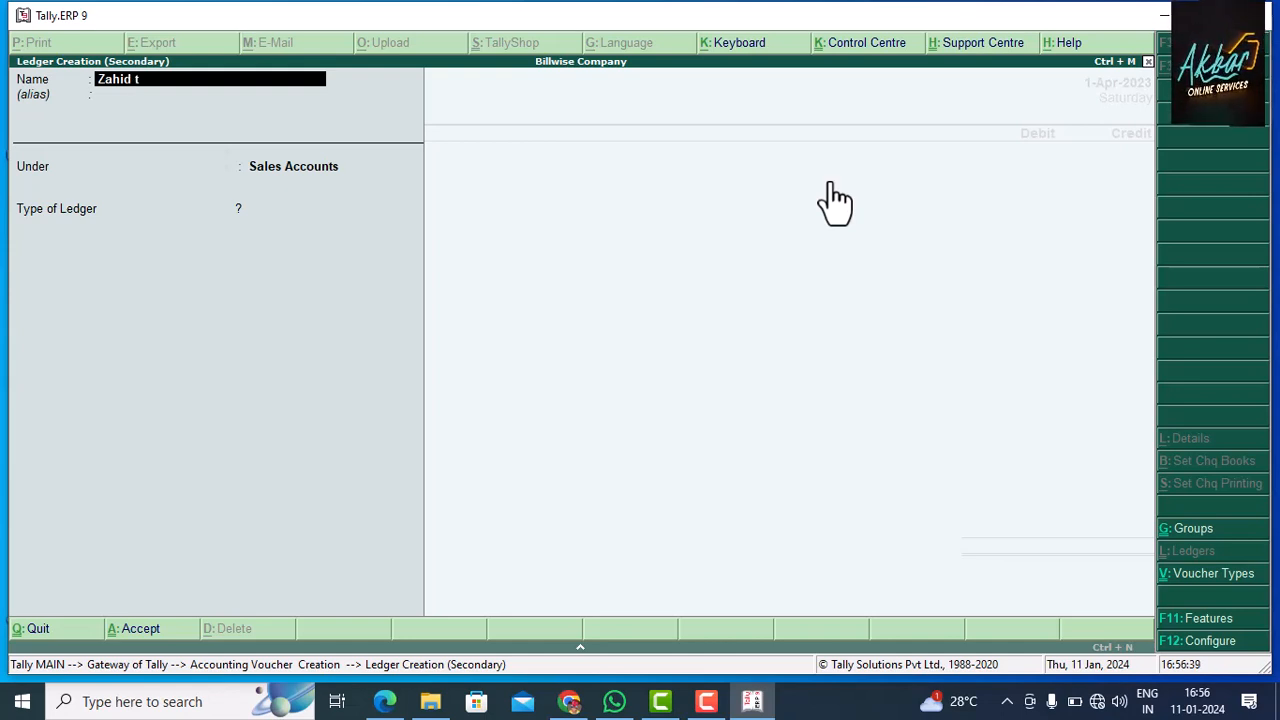
{"action": "type", "text": "ing"}
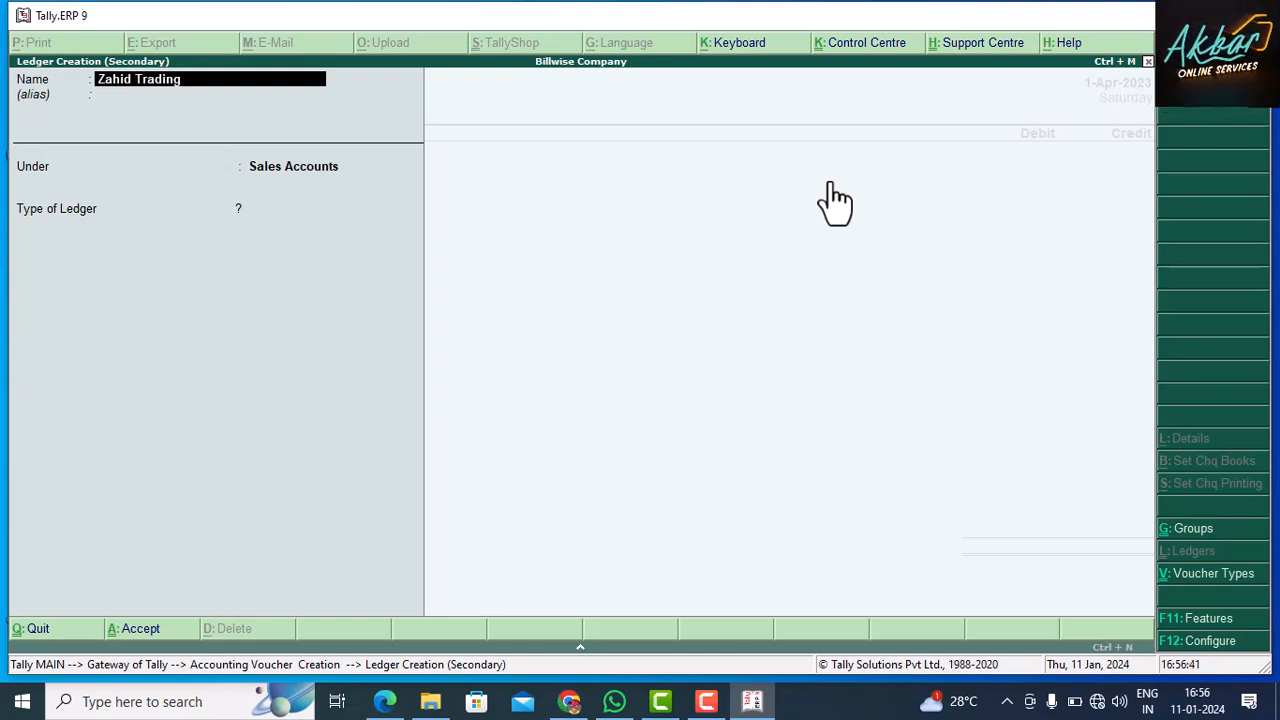
{"action": "type", "text": " Co."}
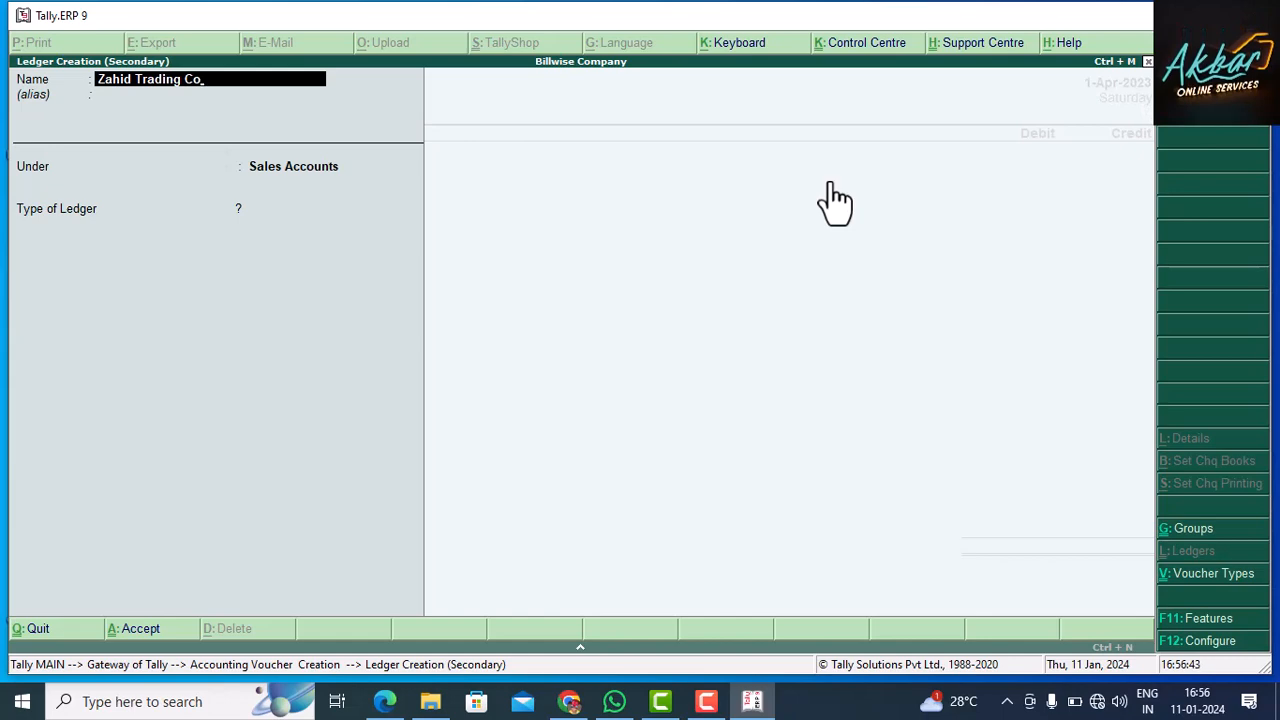
{"action": "key", "text": "Return"}
{"action": "key", "text": "Return"}
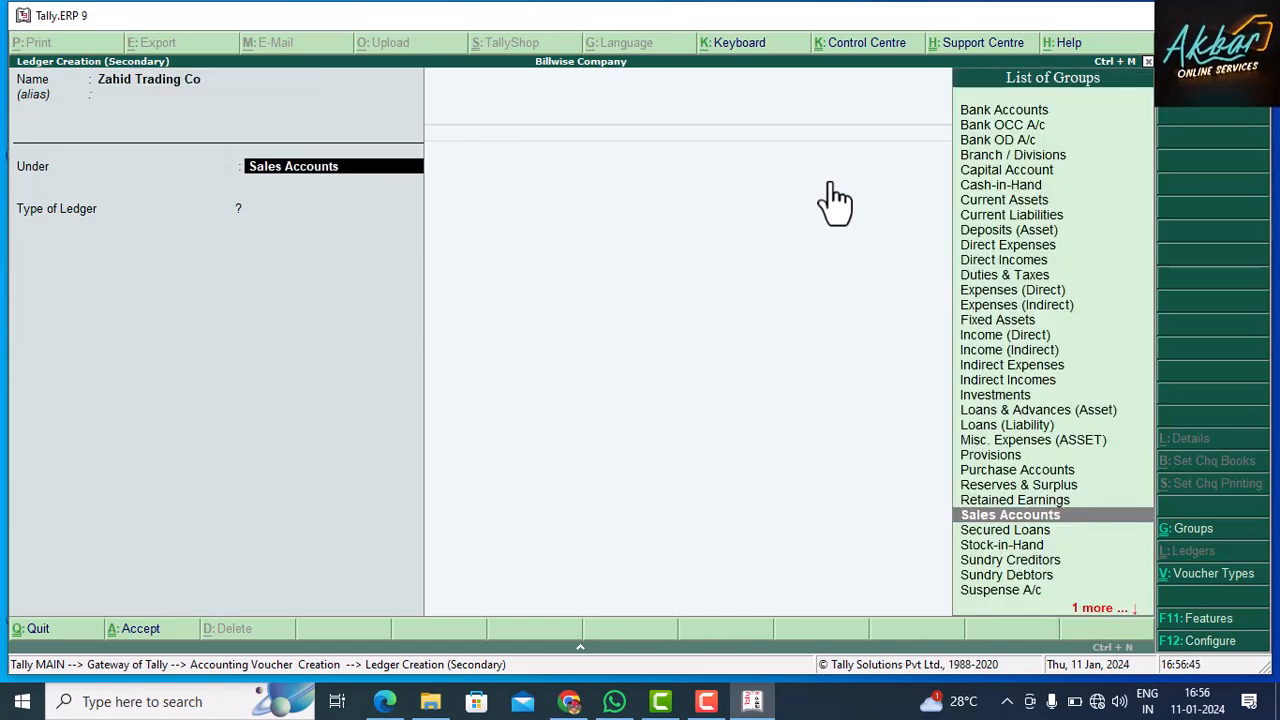
{"action": "type", "text": "Su"}
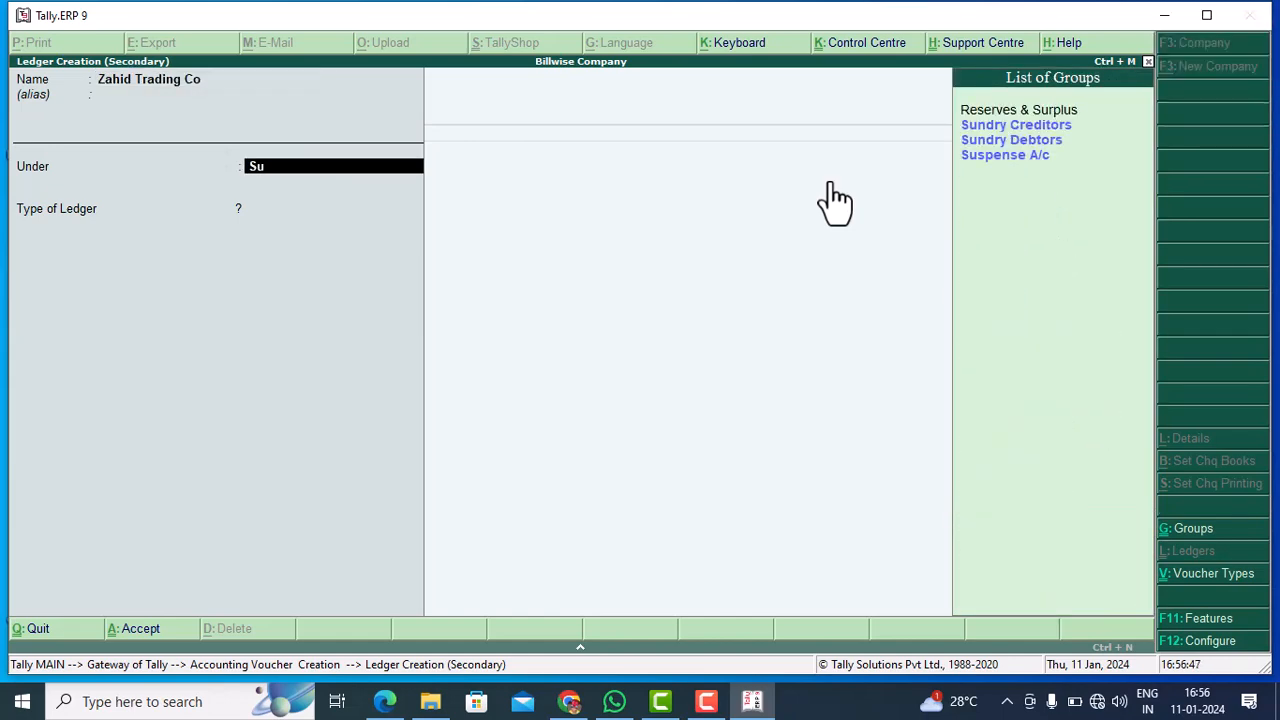
{"action": "type", "text": "nd"}
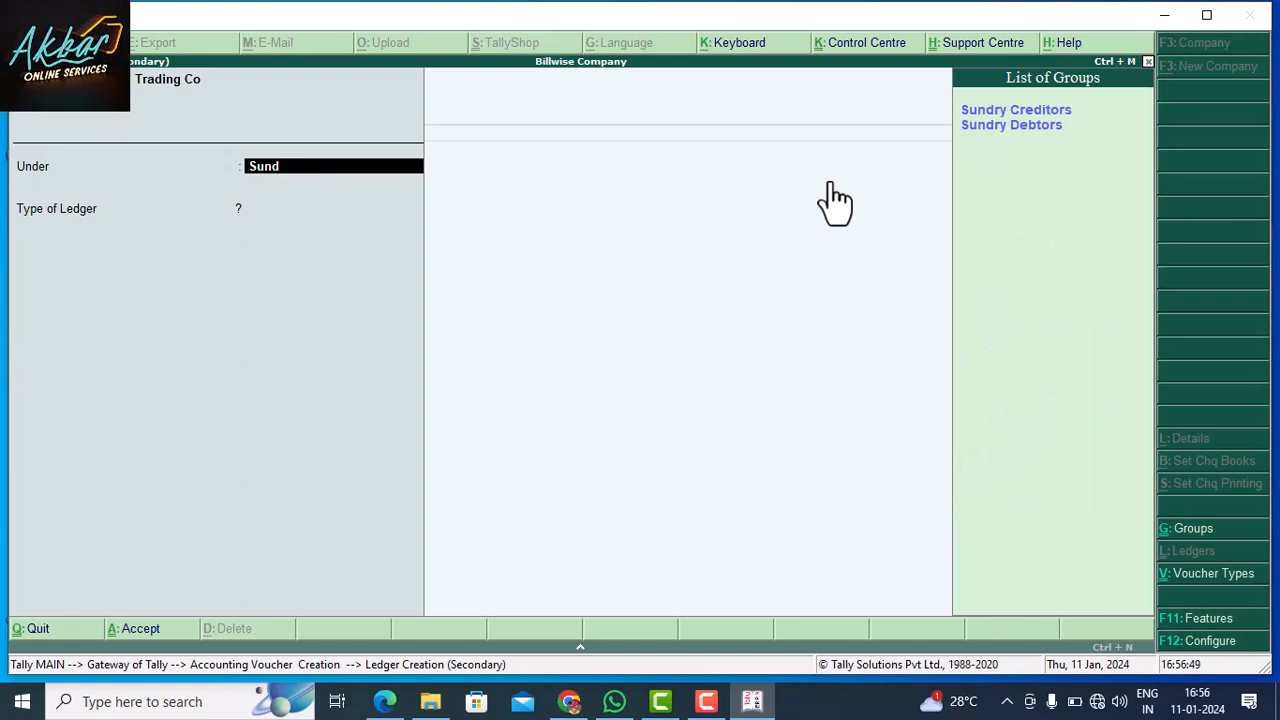
{"action": "key", "text": "Down"}
{"action": "key", "text": "Return"}
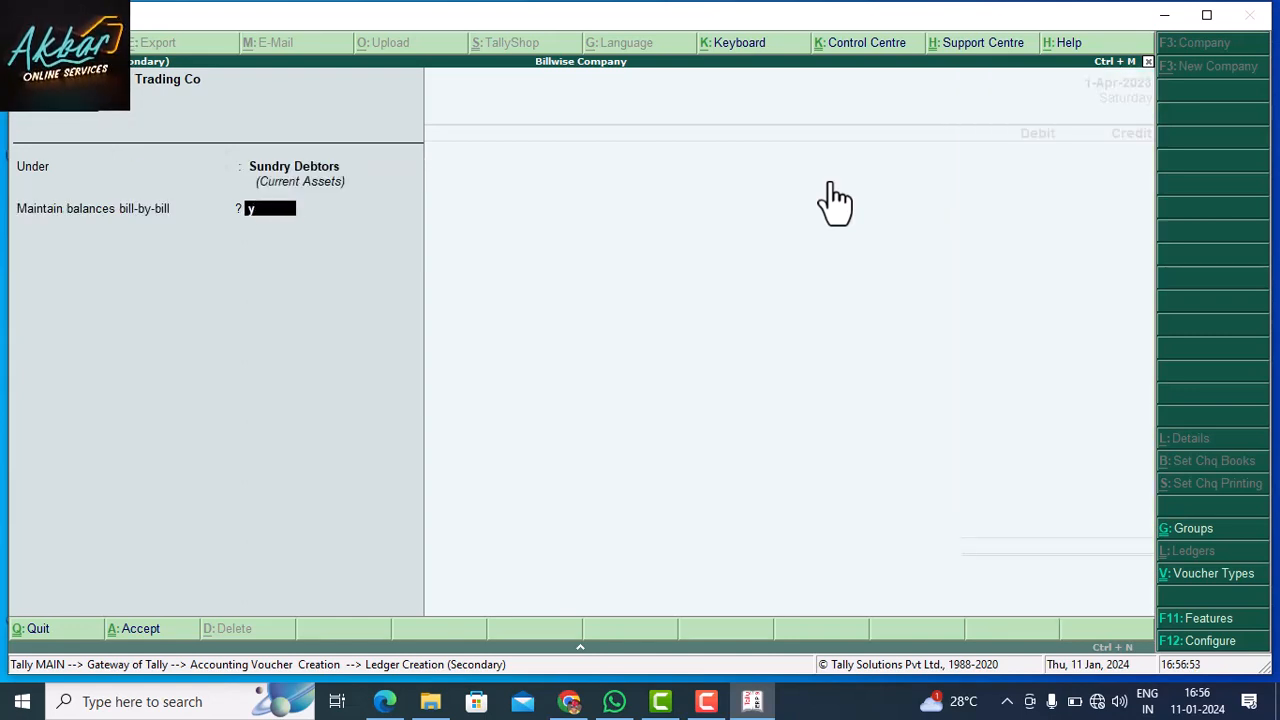
Step: Maintain bill-by-bill balances for Zahid Trading Co, set a 30-day default credit period, enable the credit days check, and accept the ledger
{"action": "type", "text": "y"}
{"action": "key", "text": "Return"}
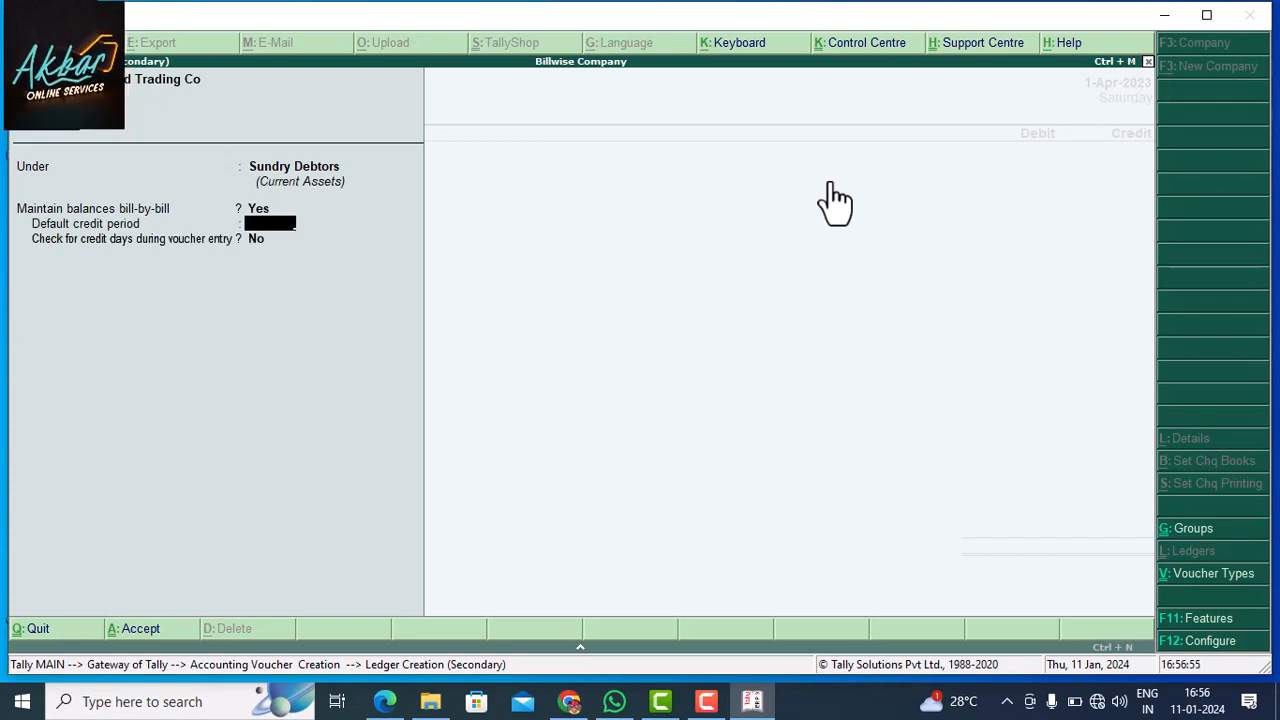
{"action": "type", "text": "30"}
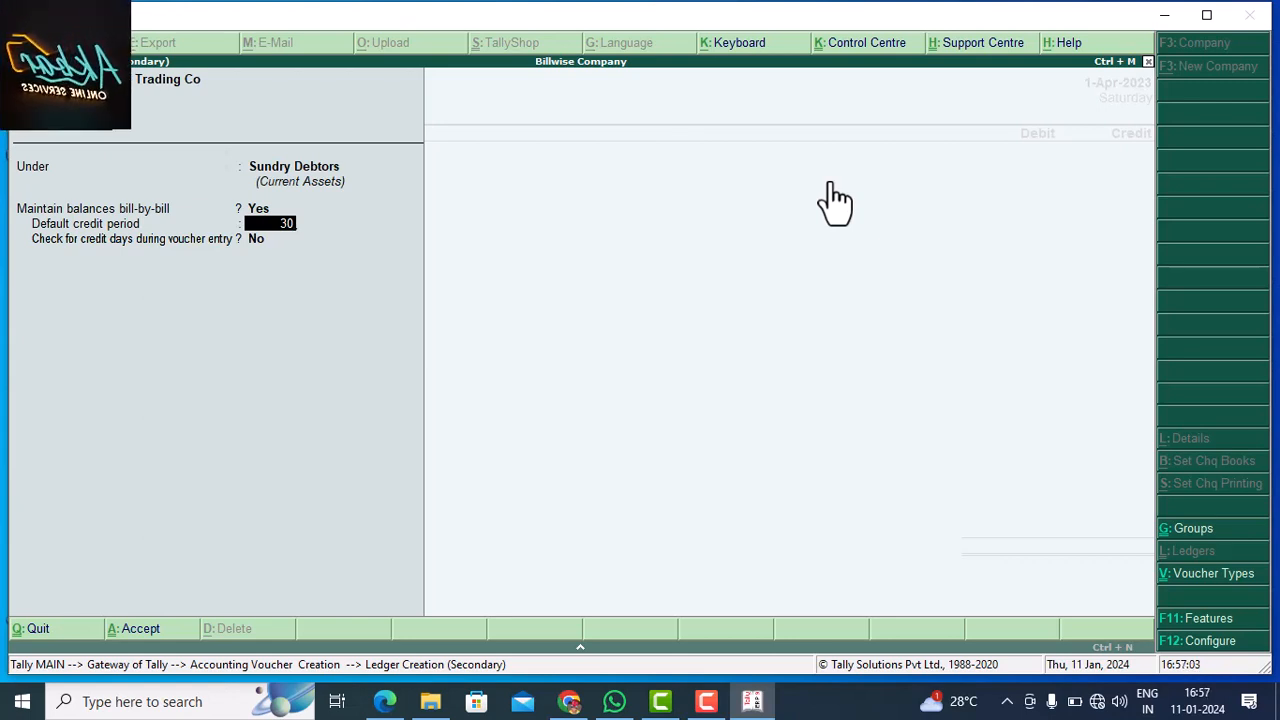
{"action": "key", "text": "Return"}
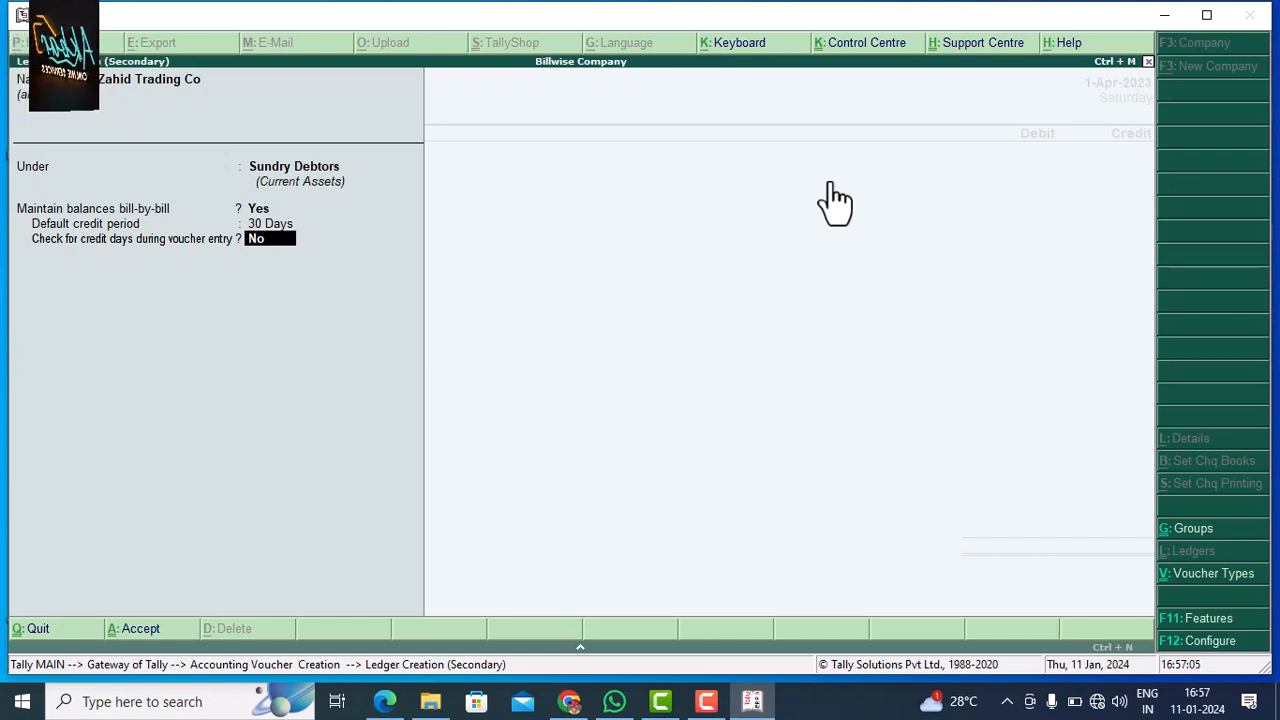
{"action": "type", "text": "y"}
{"action": "key", "text": "Return"}
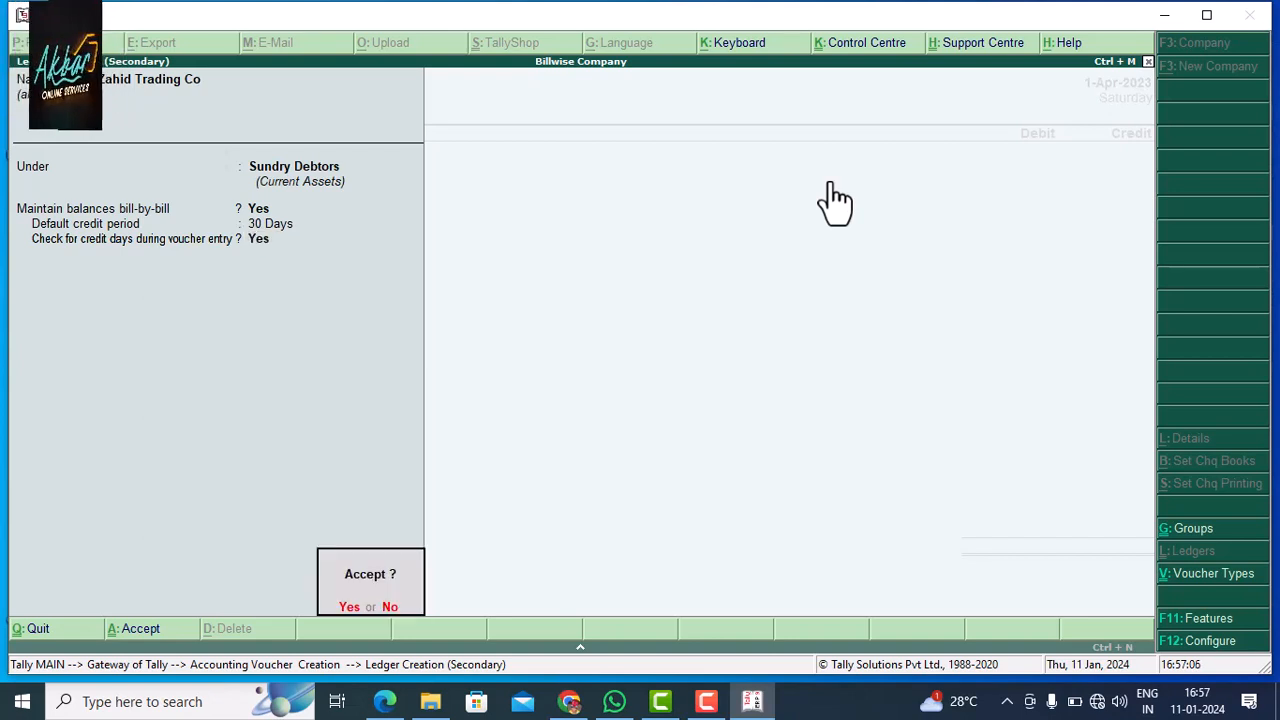
{"action": "key", "text": "y"}
{"action": "key", "text": "ctrl+a"}
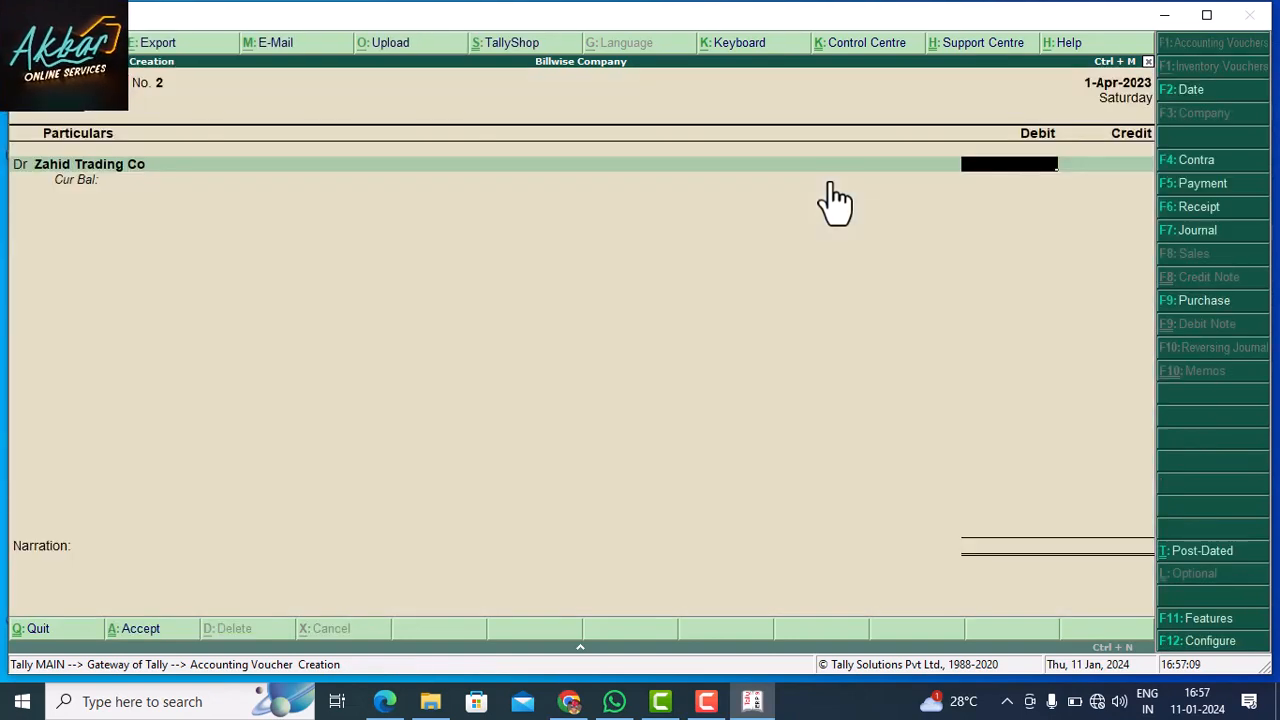
Step: Debit Zahid Trading Co 15,000 and allocate it to a new bill reference 2002 with 30 credit days
{"action": "type", "text": "1"}
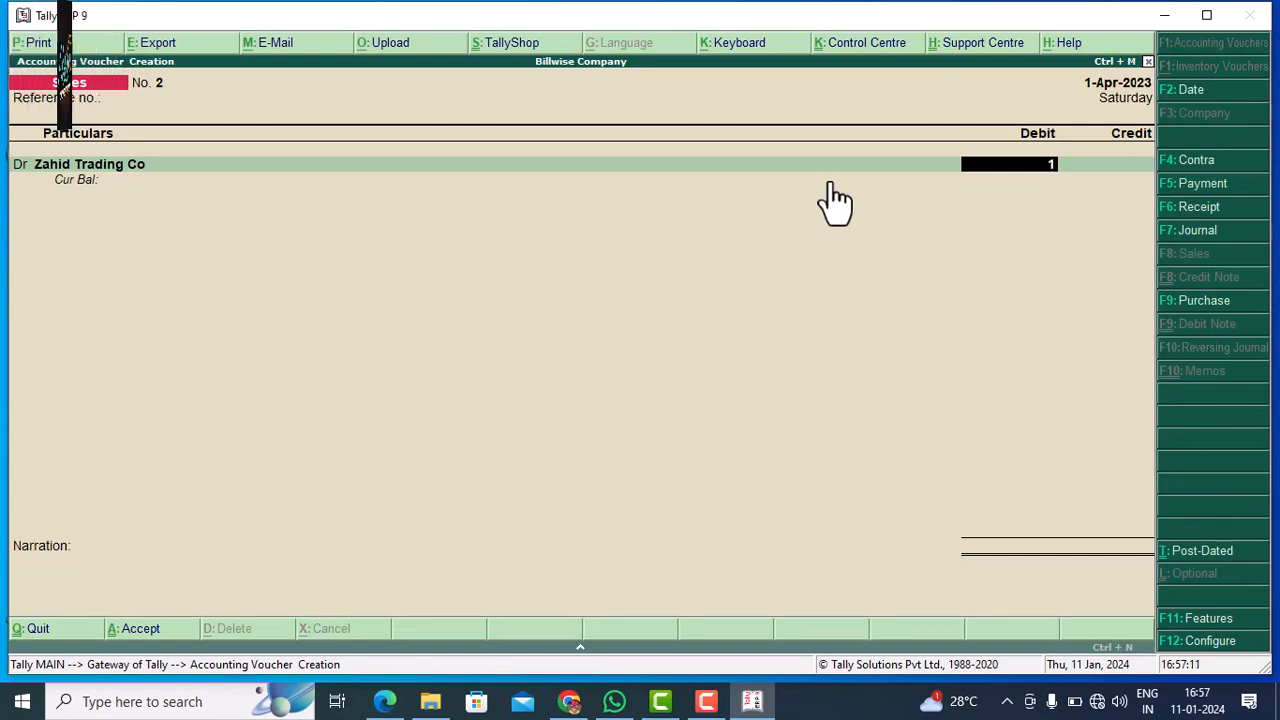
{"action": "type", "text": "5000"}
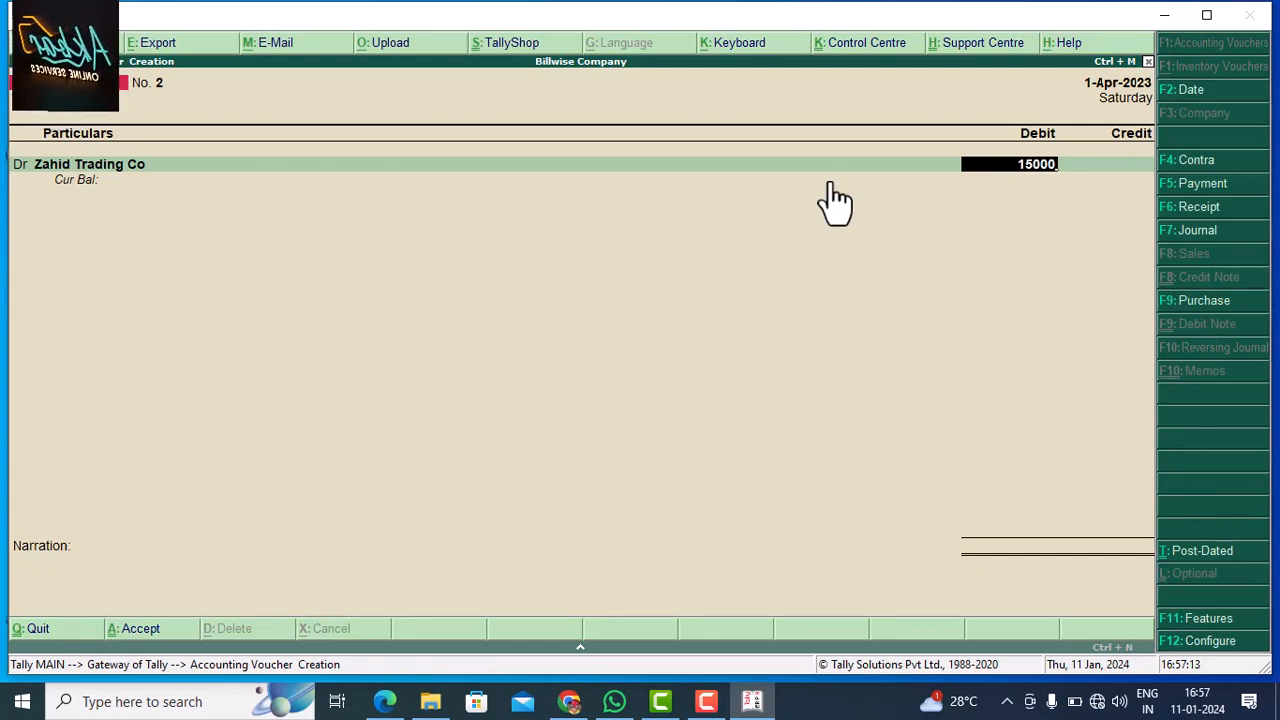
{"action": "key", "text": "Return"}
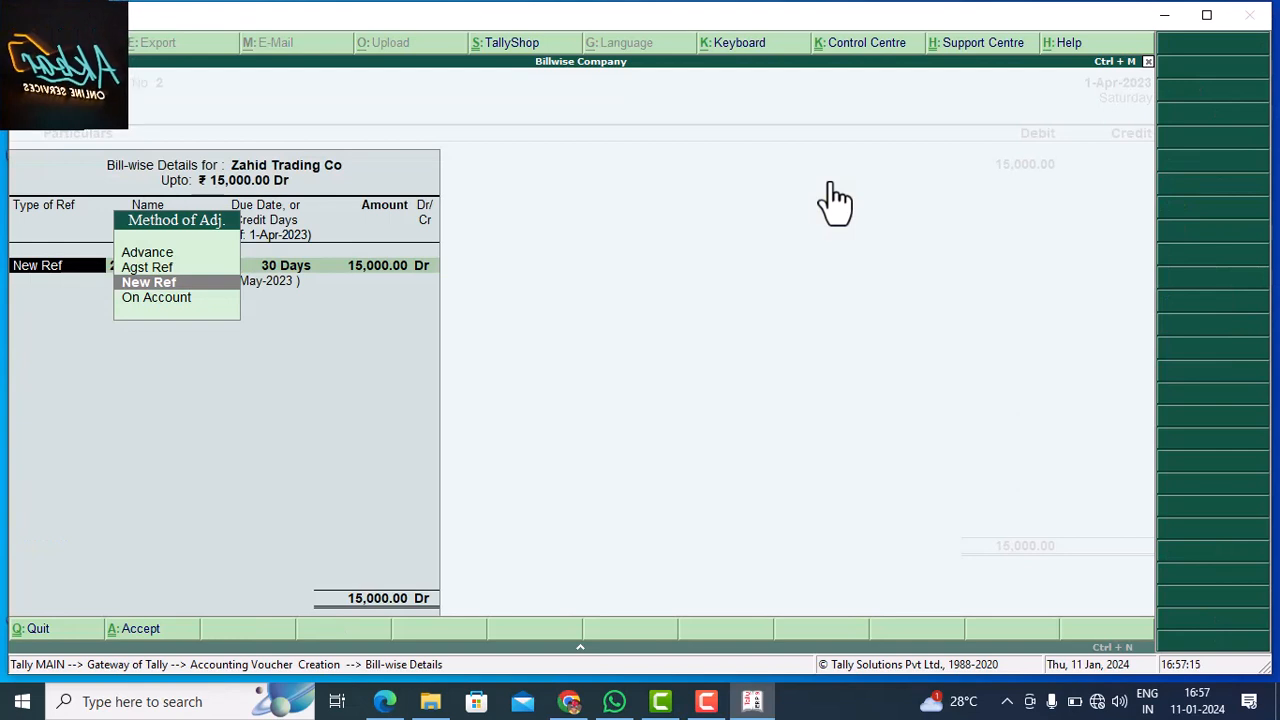
{"action": "key", "text": "Return"}
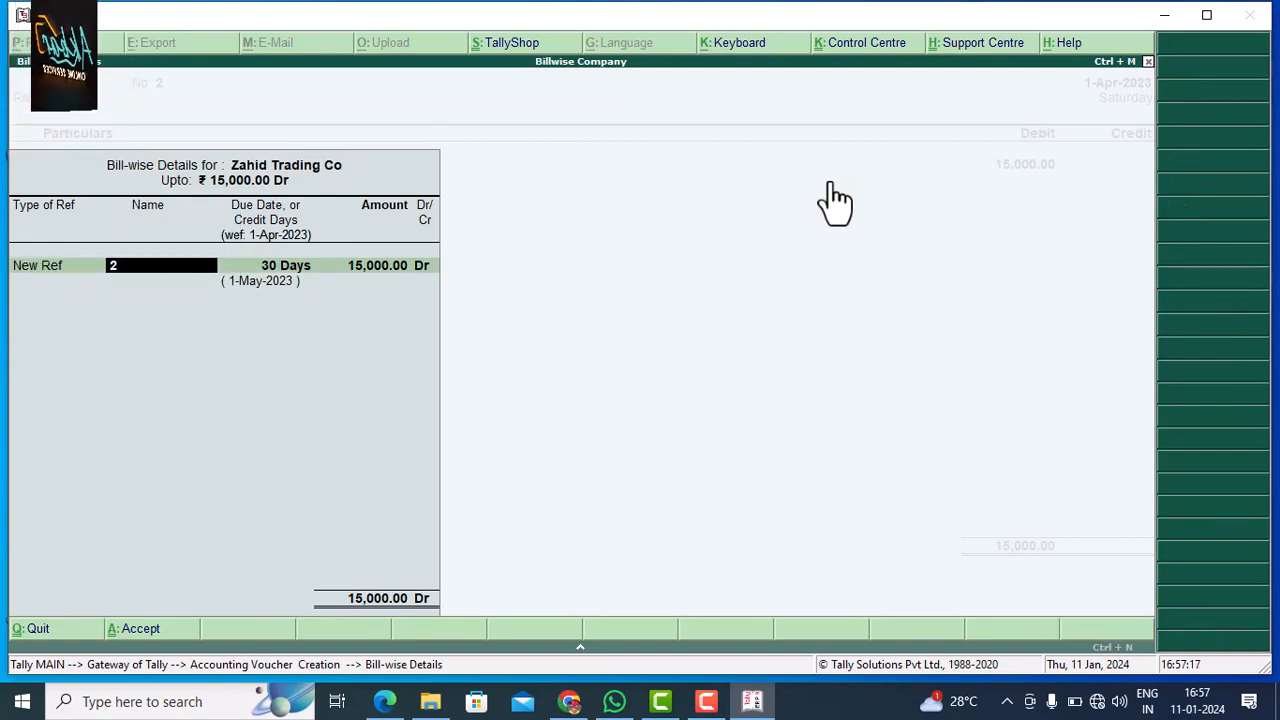
{"action": "type", "text": "002"}
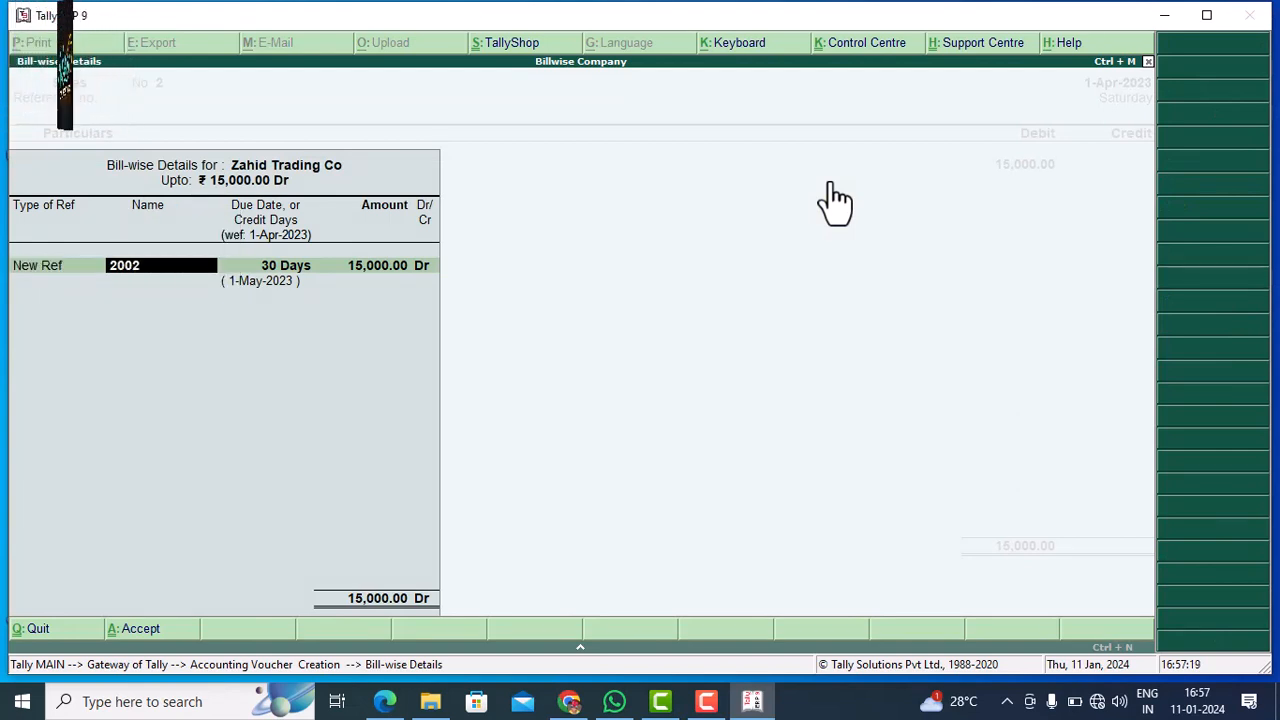
{"action": "key", "text": "Return"}
{"action": "key", "text": "Return"}
{"action": "key", "text": "Return"}
{"action": "key", "text": "Return"}
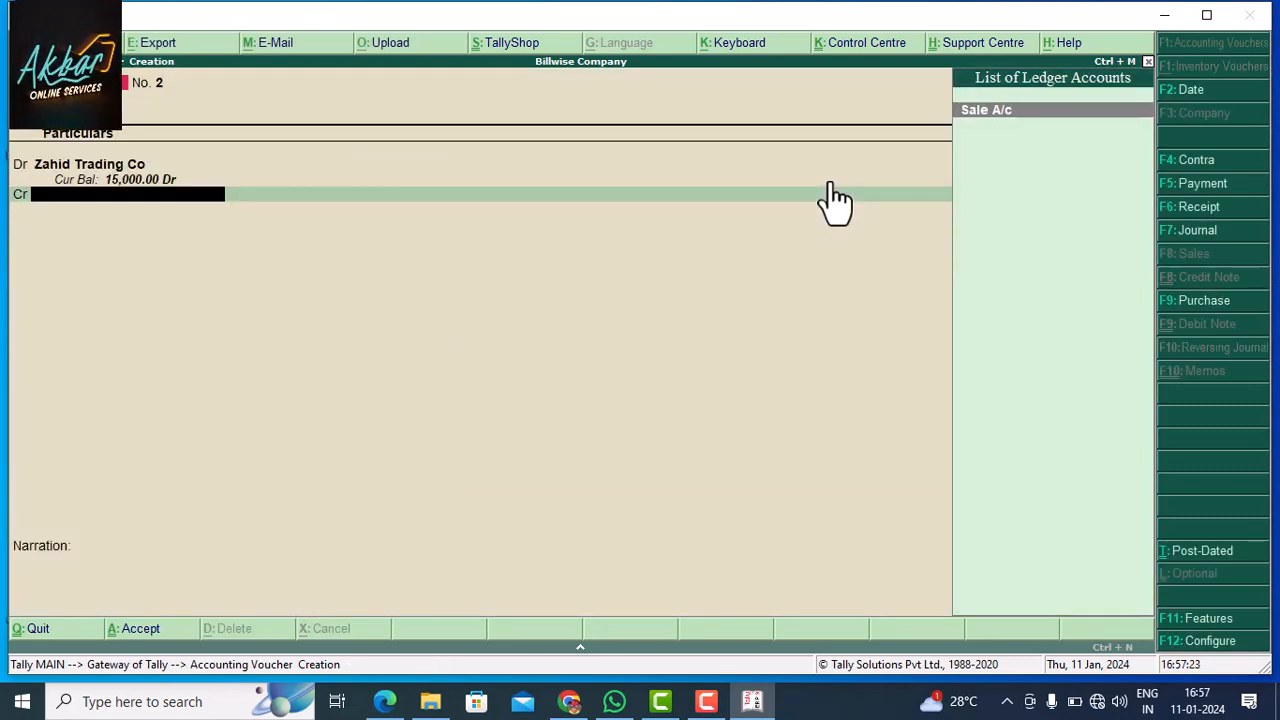
Step: Credit Sale A/c with 15,000, leave the narration blank, and save the Zahid Trading Co sales voucher
{"action": "key", "text": "Return"}
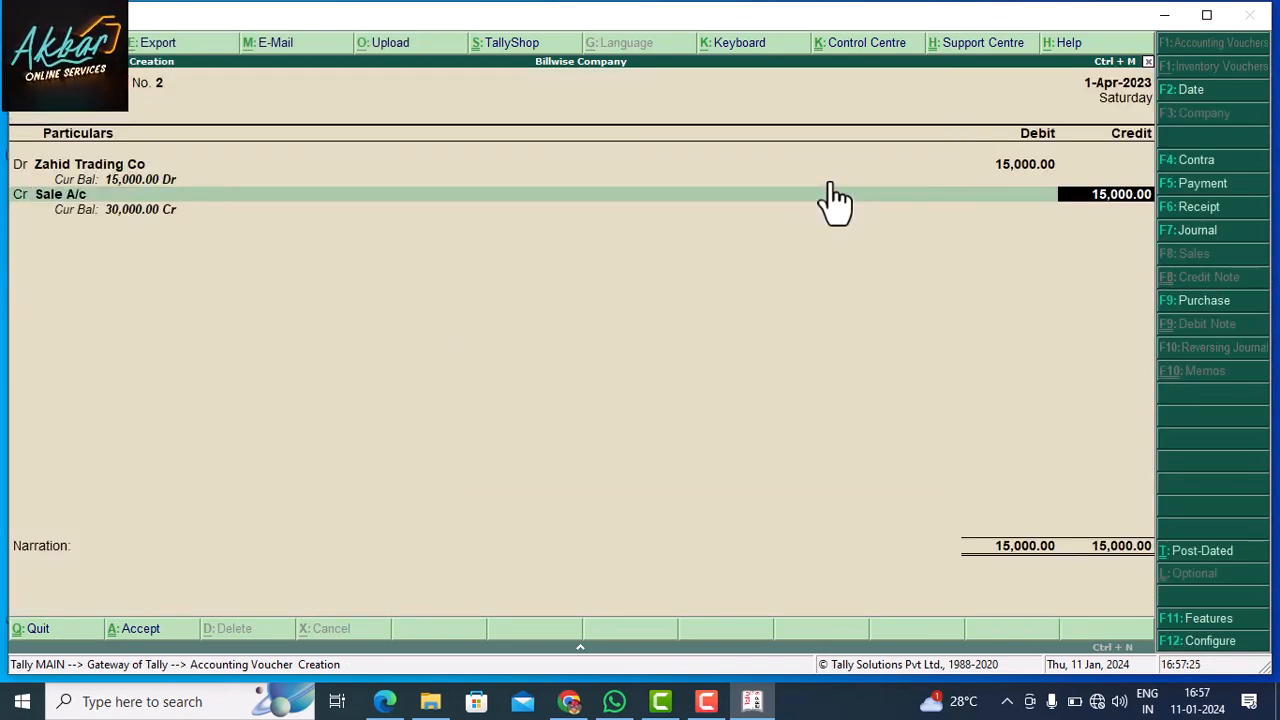
{"action": "key", "text": "Return"}
{"action": "key", "text": "Return"}
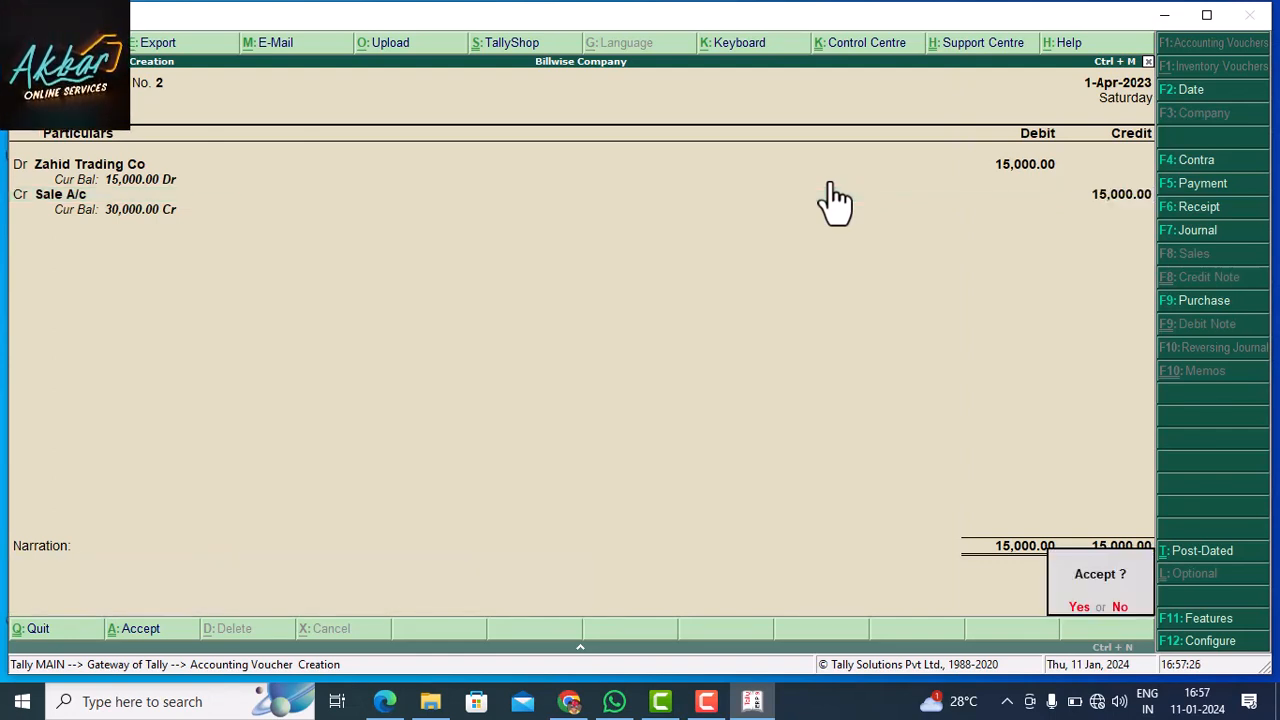
{"action": "key", "text": "Return"}
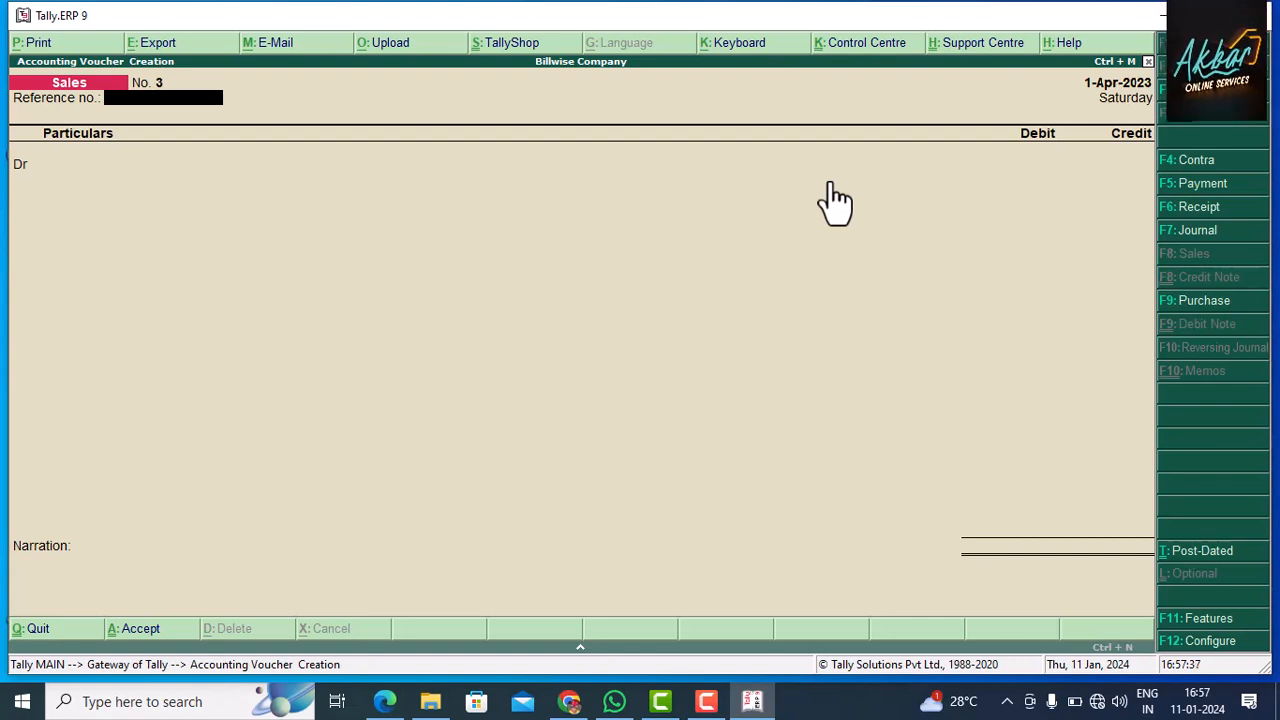
Step: Leave the new sales voucher's reference blank and start a debit-line ledger named Wahid Trading Co under Sundry Debtors
{"action": "key", "text": "Return"}
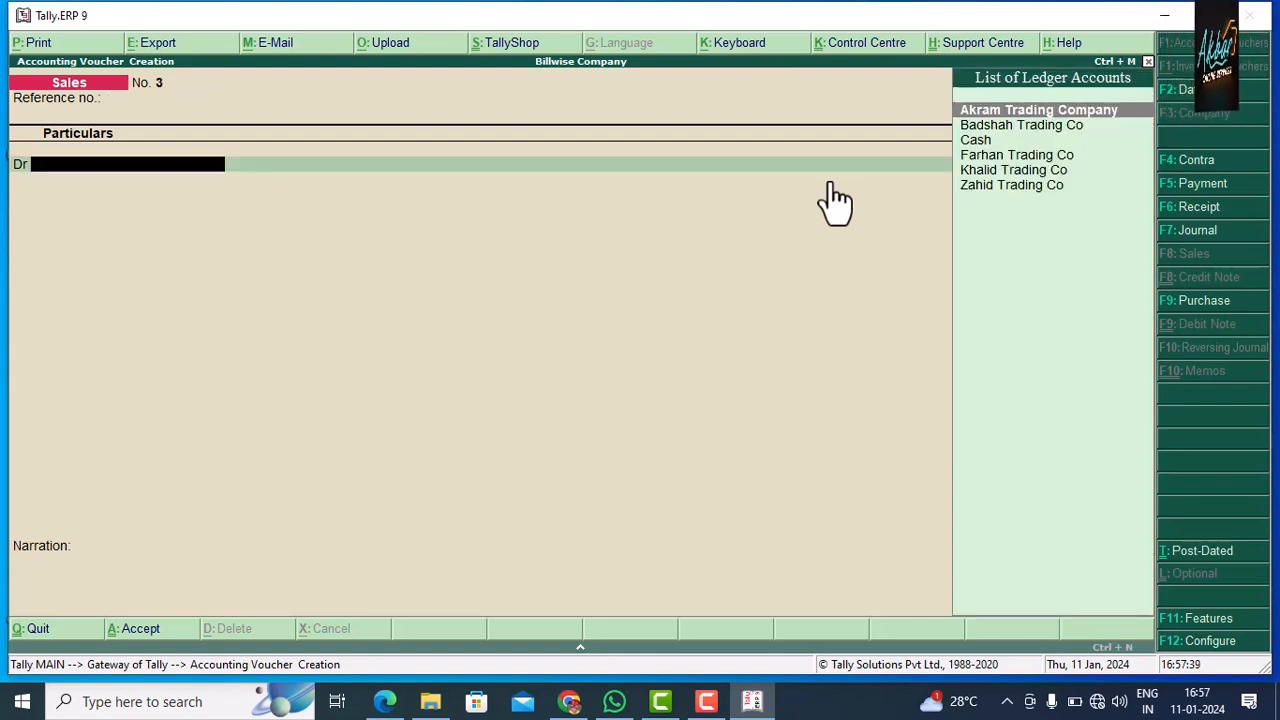
{"action": "key", "text": "alt+c"}
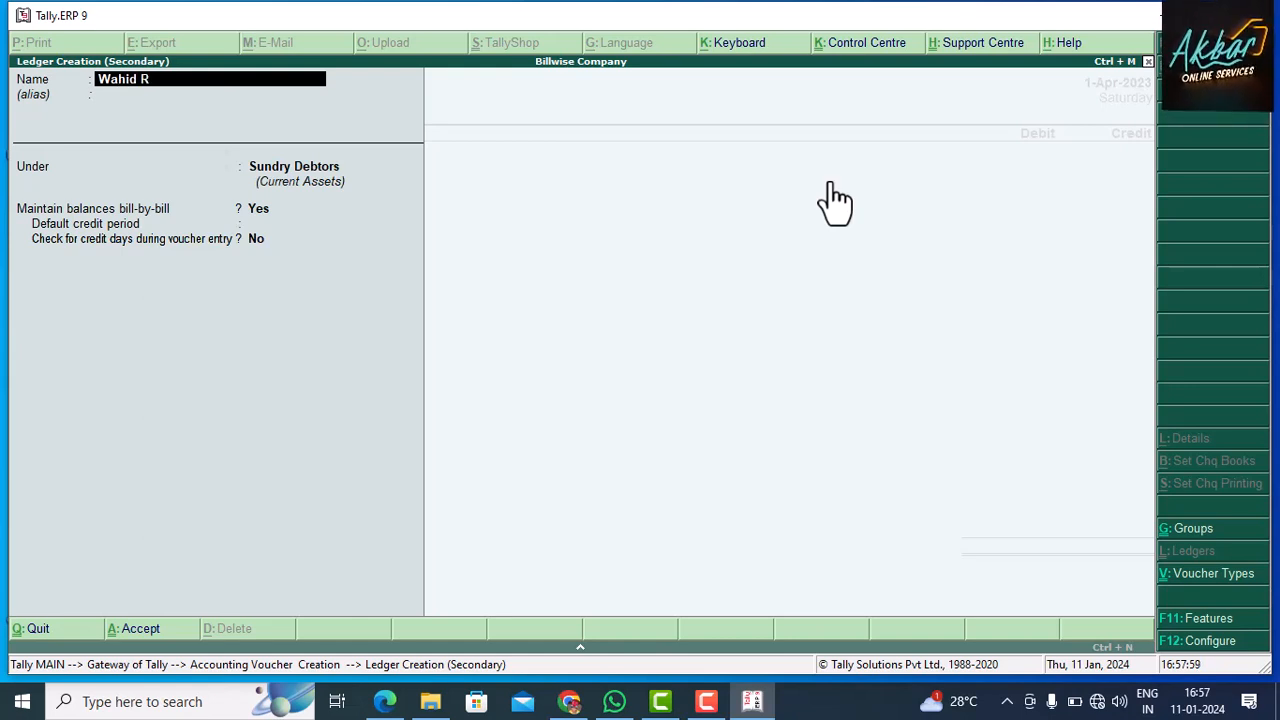
{"action": "key", "text": "BackSpace"}
{"action": "type", "text": "Trad"}
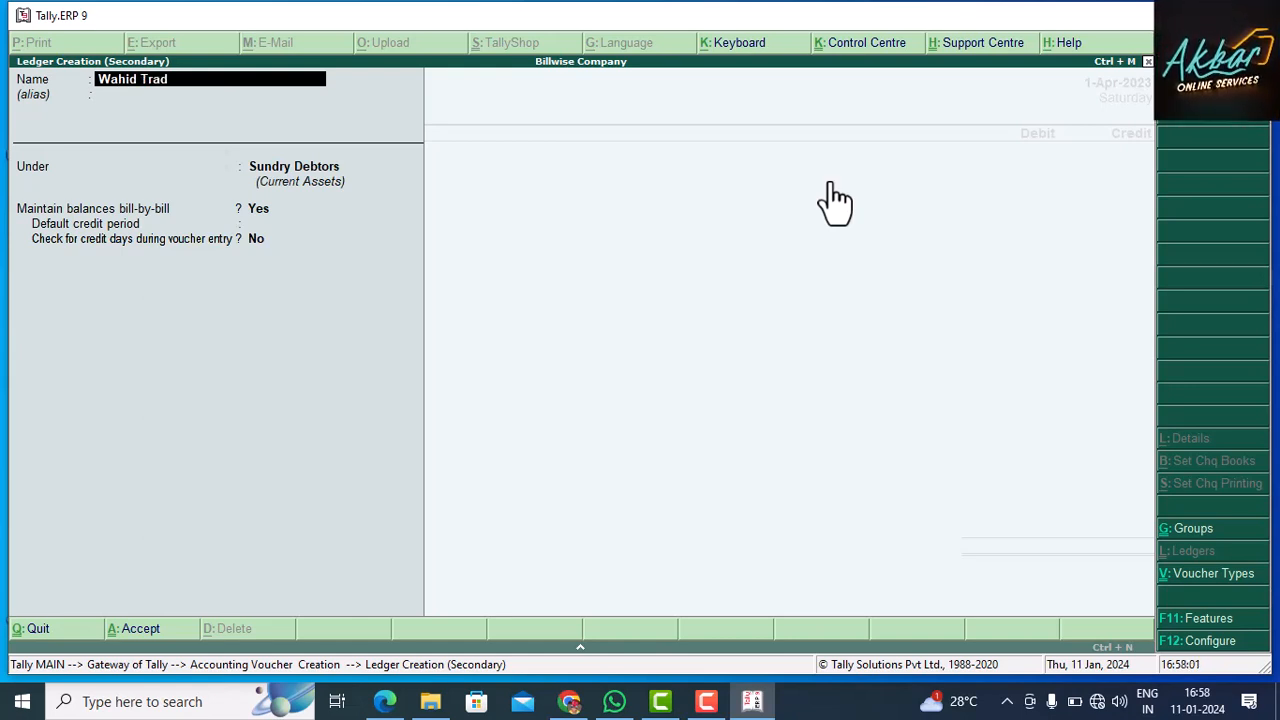
{"action": "type", "text": "ing"}
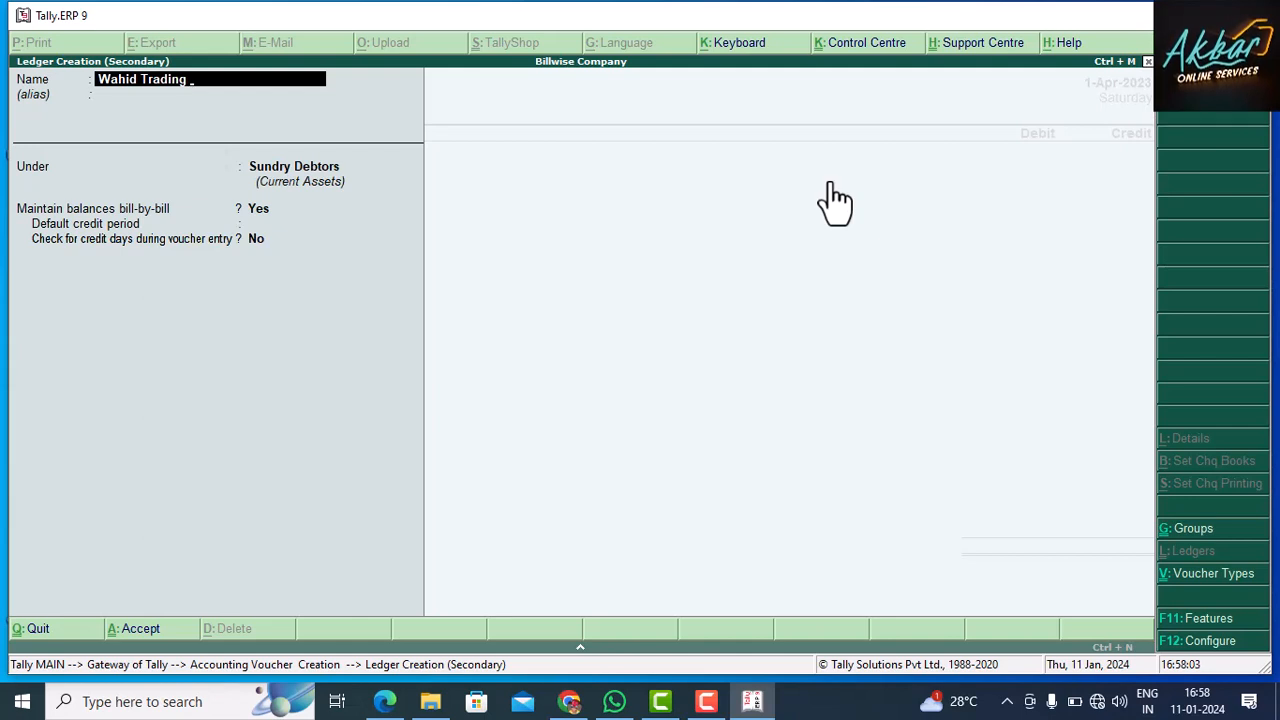
{"action": "type", "text": " co."}
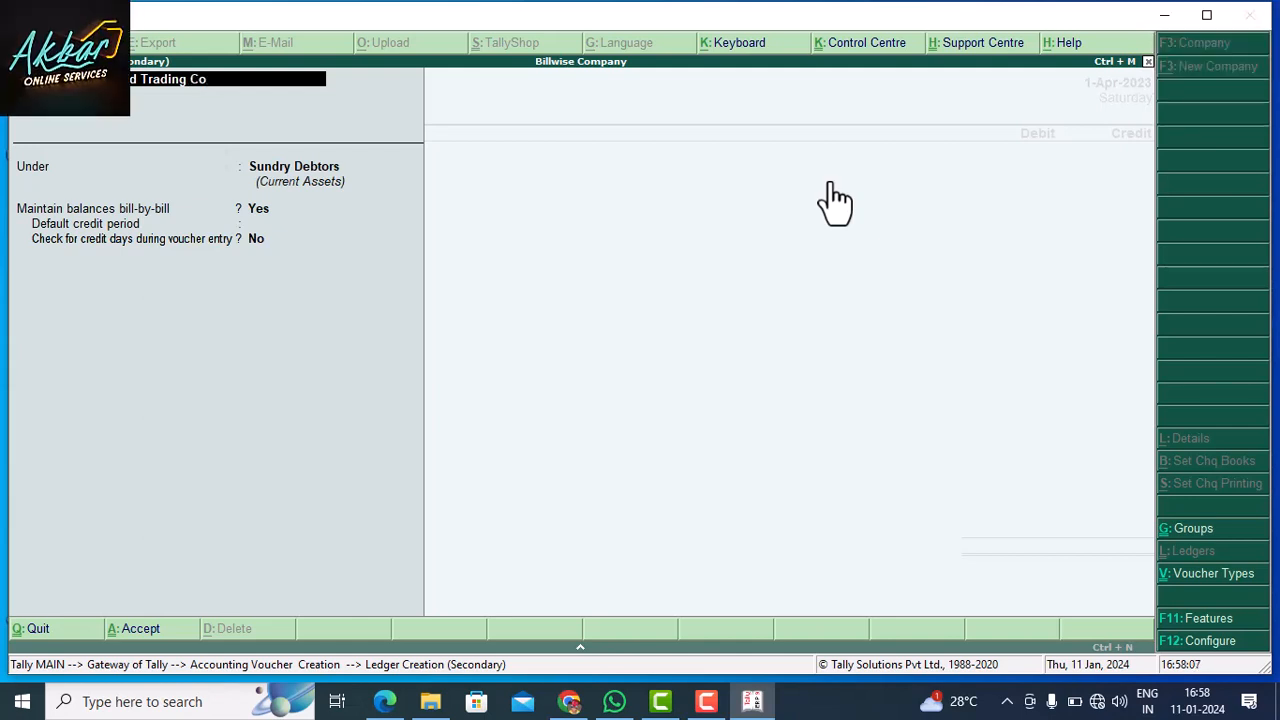
{"action": "key", "text": "Return"}
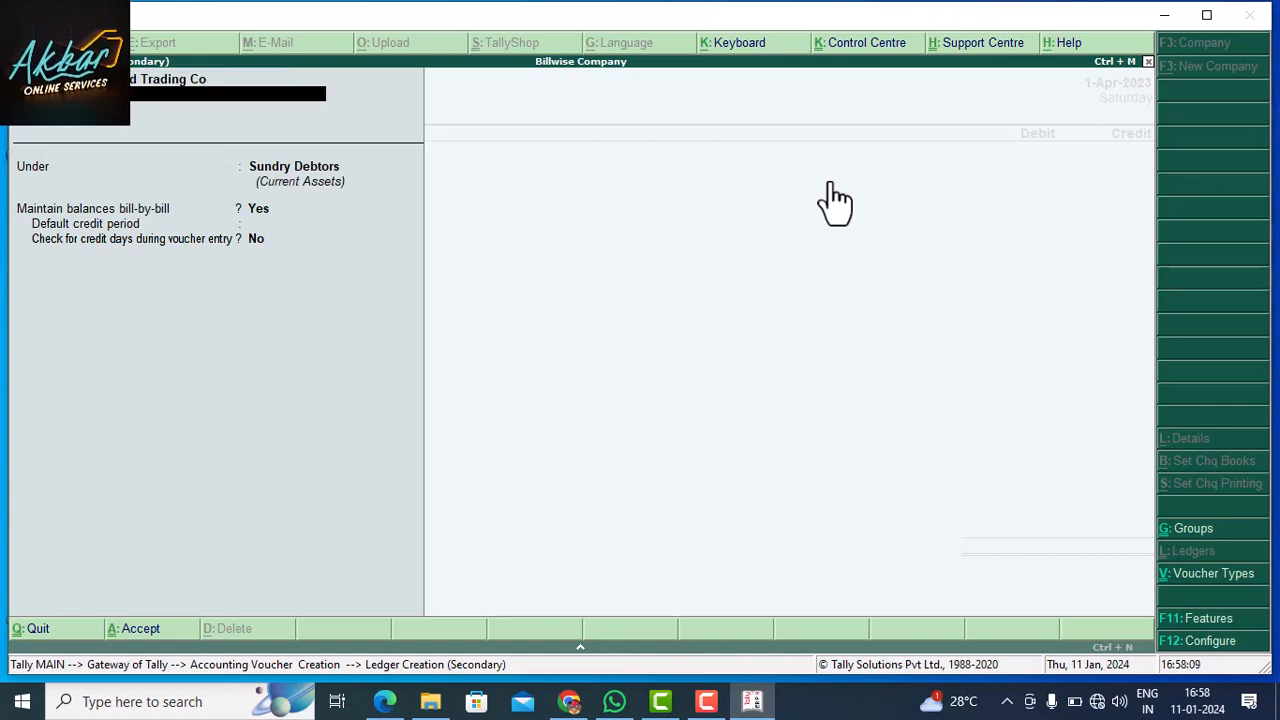
{"action": "key", "text": "Return"}
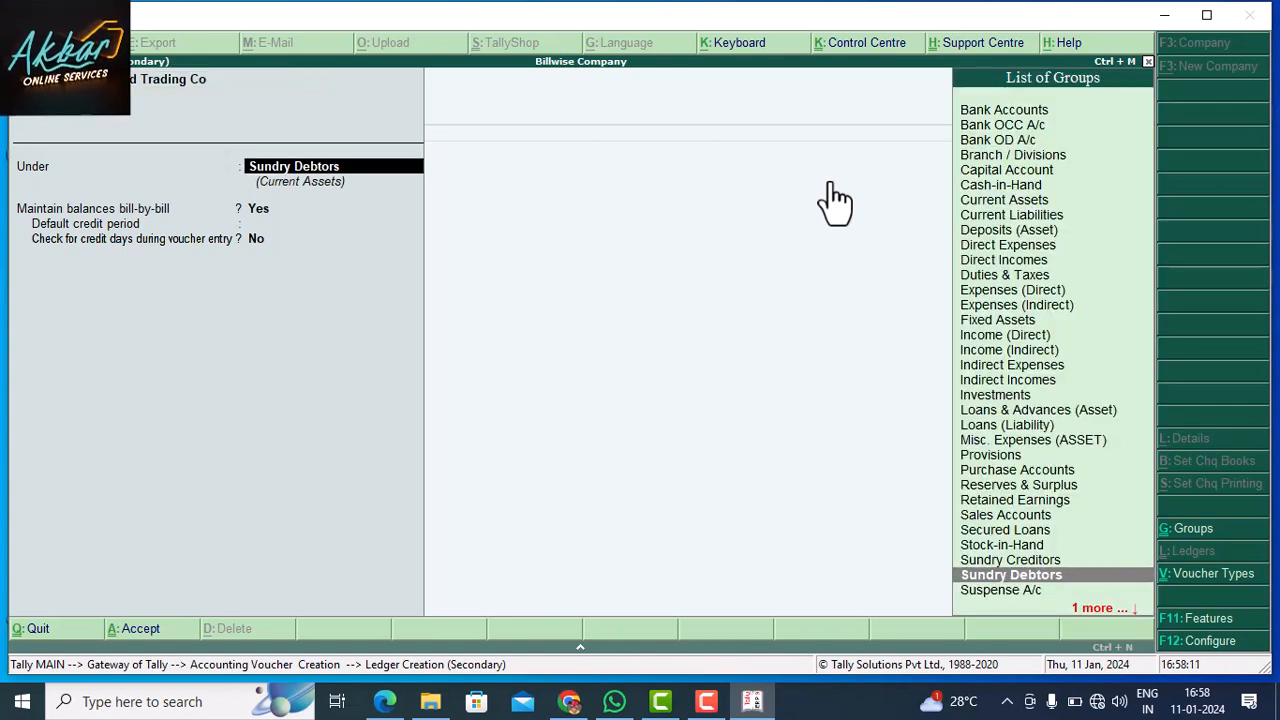
{"action": "key", "text": "Return"}
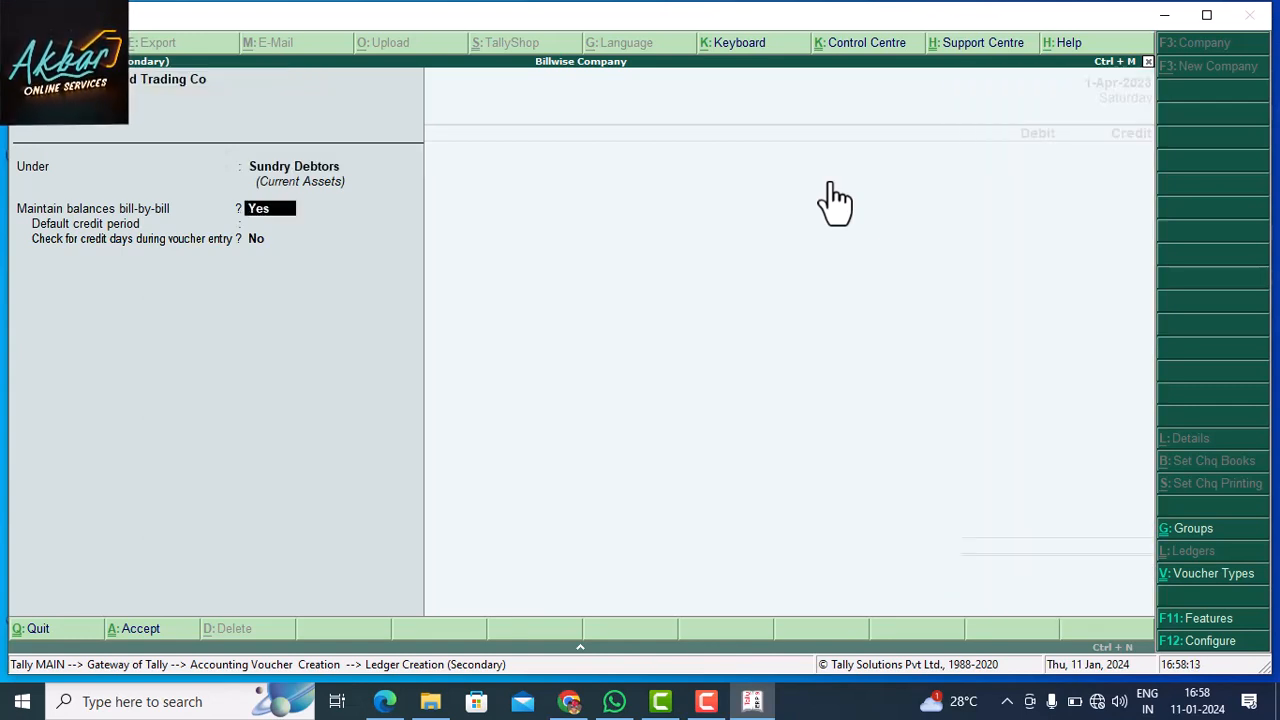
Step: Maintain bill-by-bill balances for Wahid Trading Co, set a 30-day default credit period, enable the credit days check, and accept the ledger
{"action": "key", "text": "Return"}
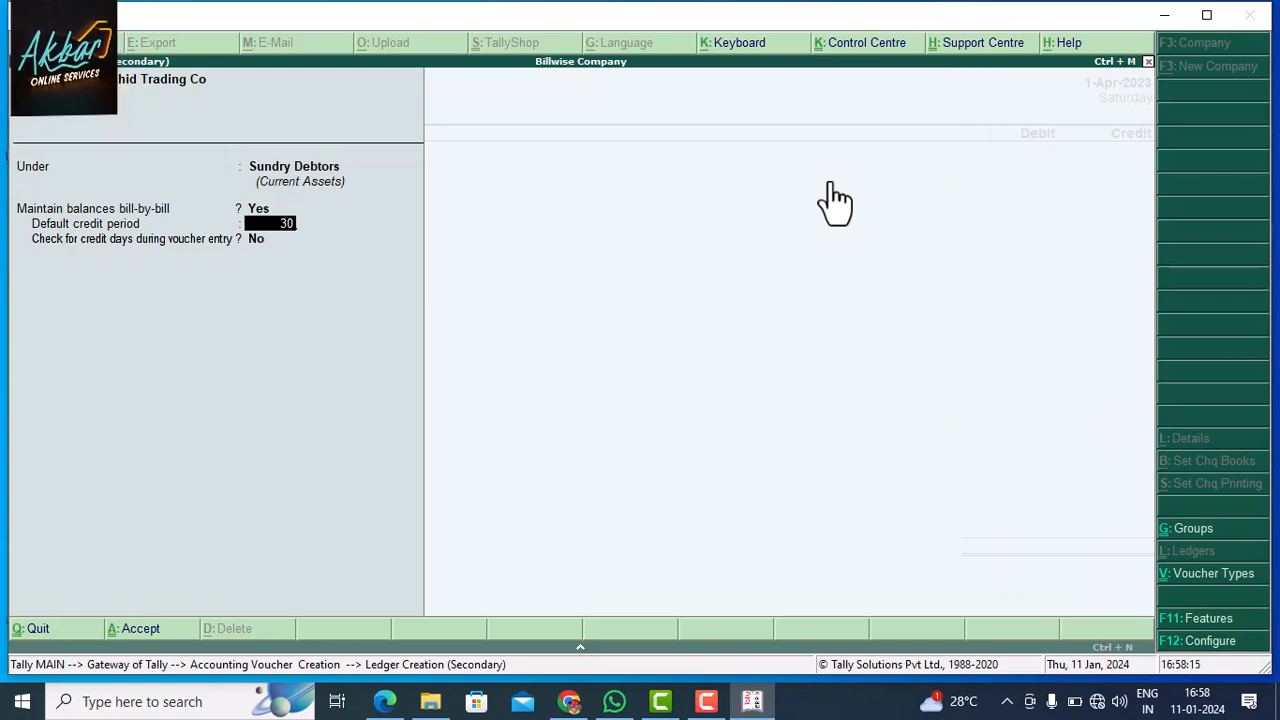
{"action": "type", "text": "30"}
{"action": "key", "text": "Return"}
{"action": "key", "text": "Return"}
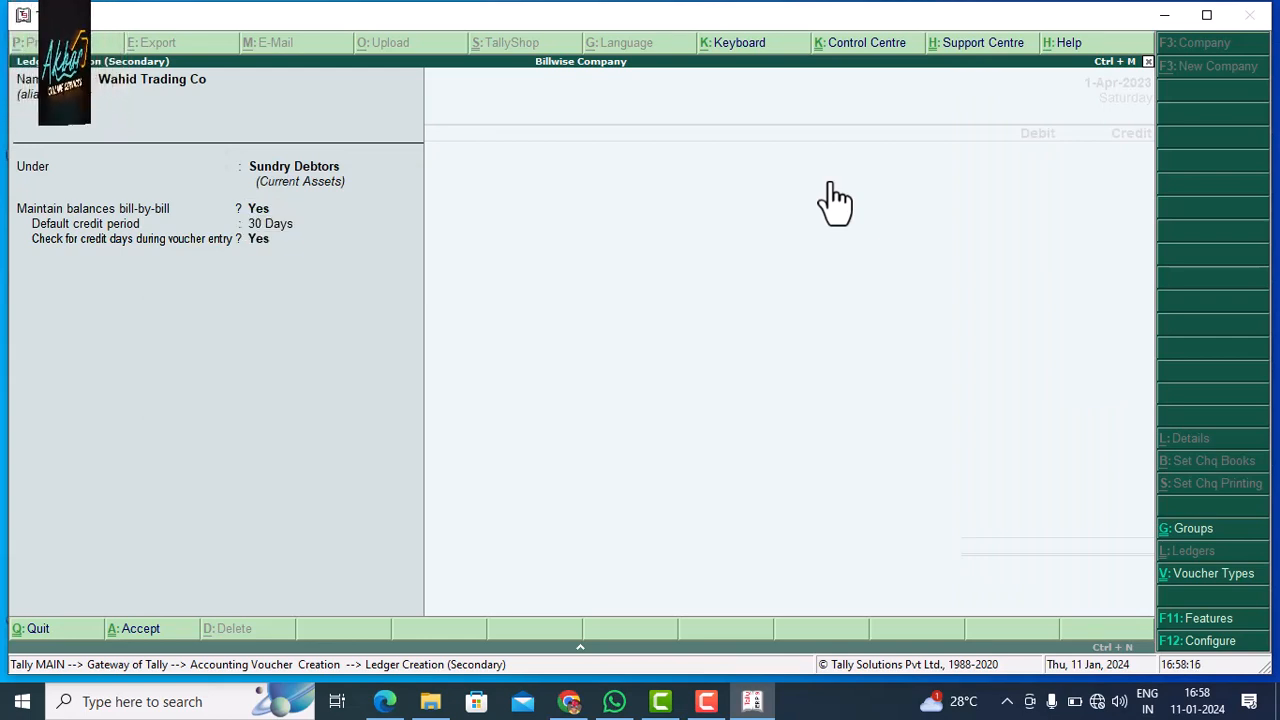
{"action": "key", "text": "Return"}
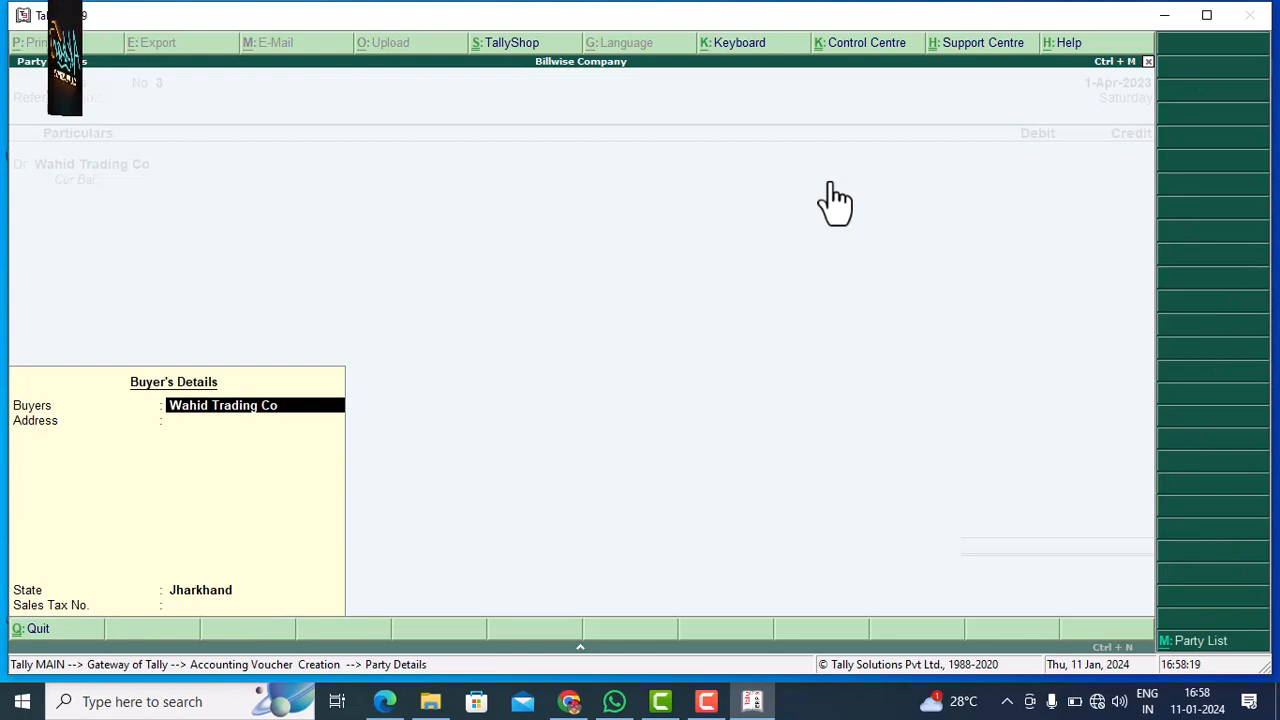
Step: Accept the buyer's details, debit Wahid Trading Co 15,000, and allocate it to a new bill reference with 30 credit days
{"action": "key", "text": "ctrl+a"}
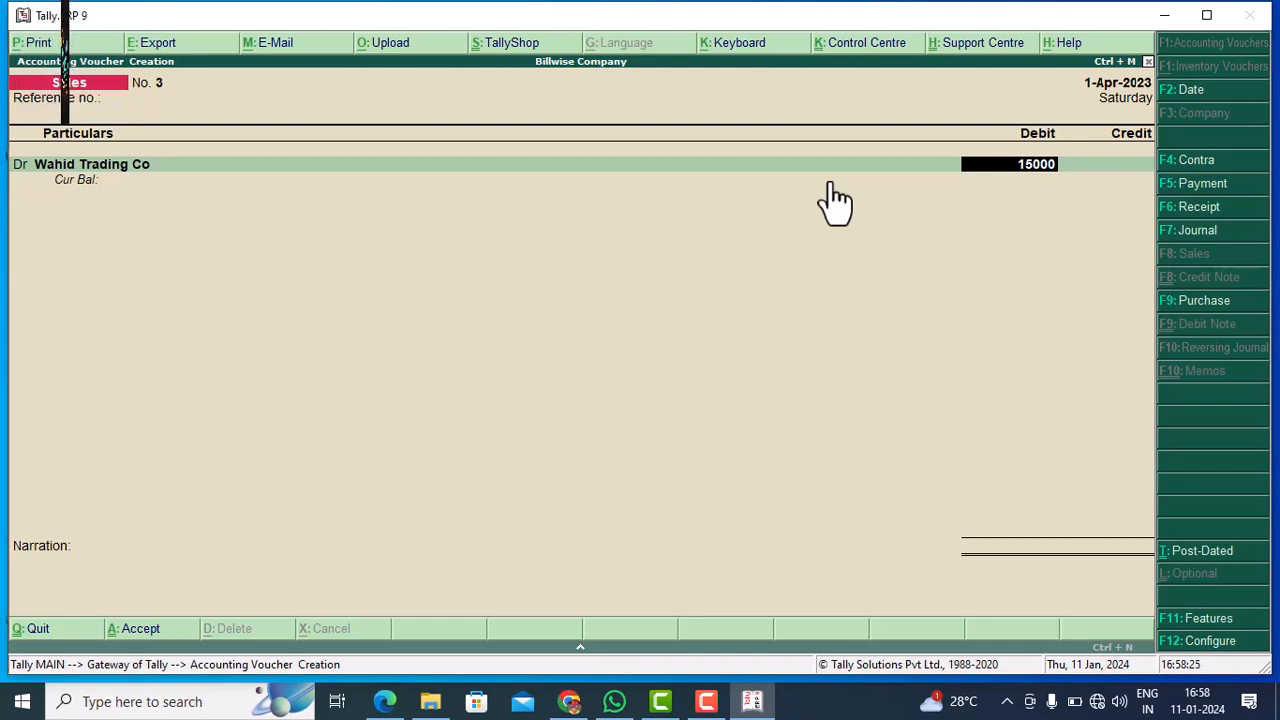
{"action": "key", "text": "Return"}
{"action": "key", "text": "Return"}
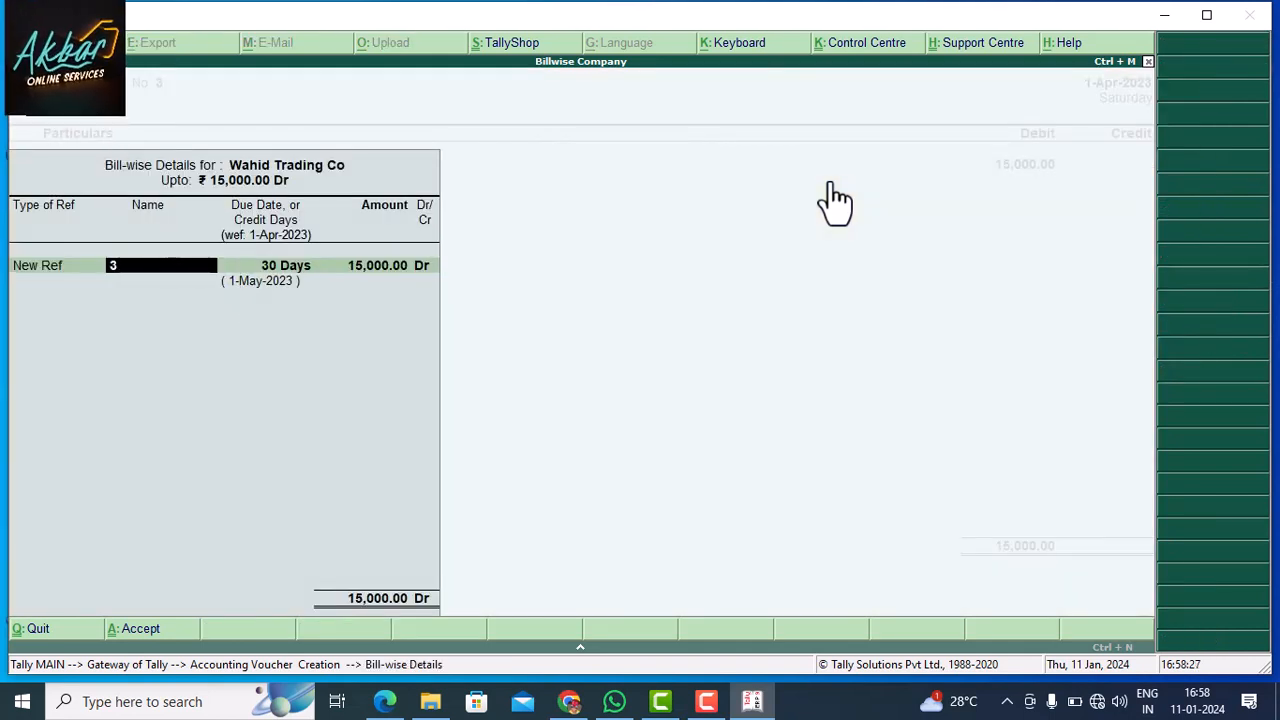
{"action": "key", "text": "Return"}
{"action": "key", "text": "Return"}
{"action": "key", "text": "Return"}
{"action": "key", "text": "Return"}
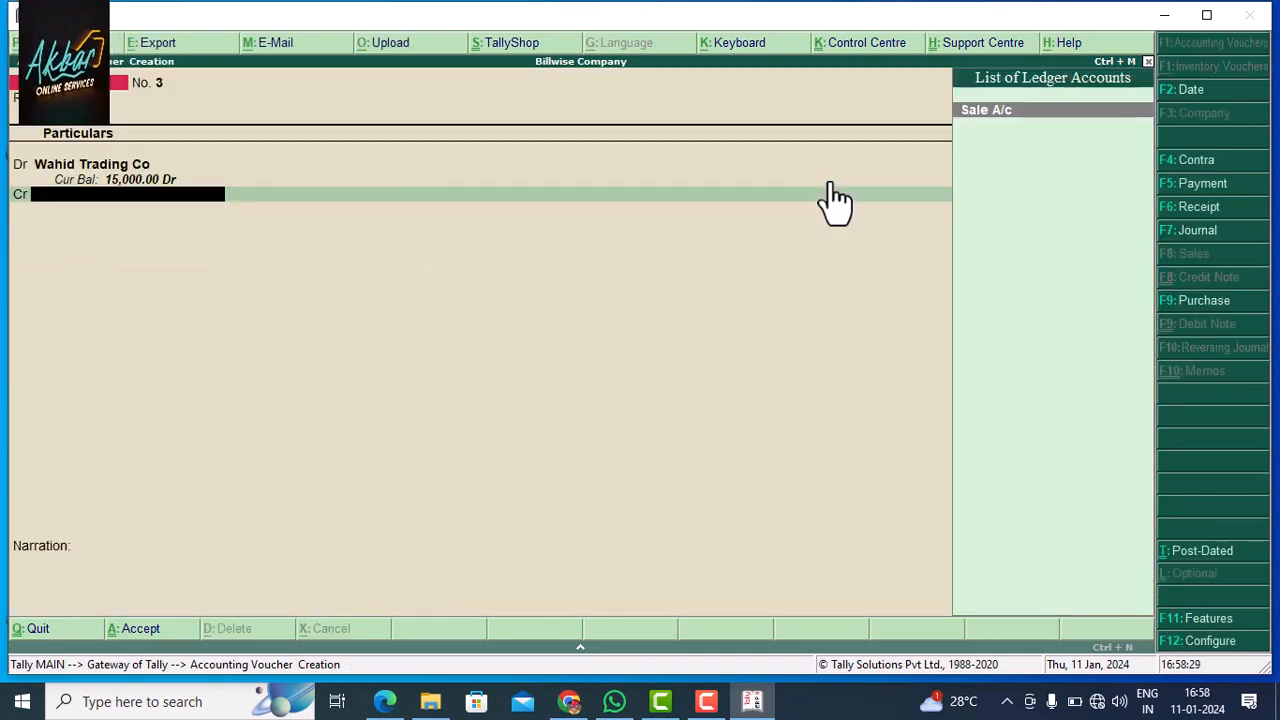
Step: Save the Wahid Trading Co sale with 15,000 credited to Sale A/c and no narration, and return to the Gateway of Tally
{"action": "key", "text": "Return"}
{"action": "key", "text": "Return"}
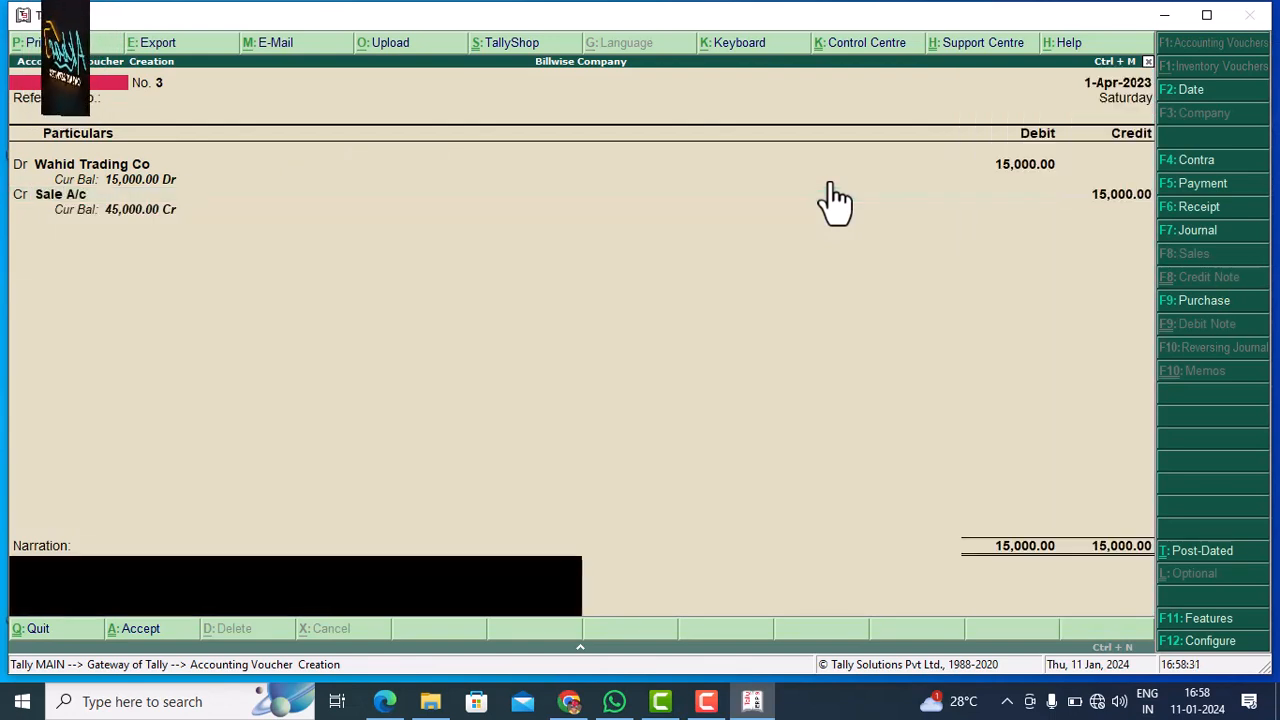
{"action": "key", "text": "Return"}
{"action": "key", "text": "Return"}
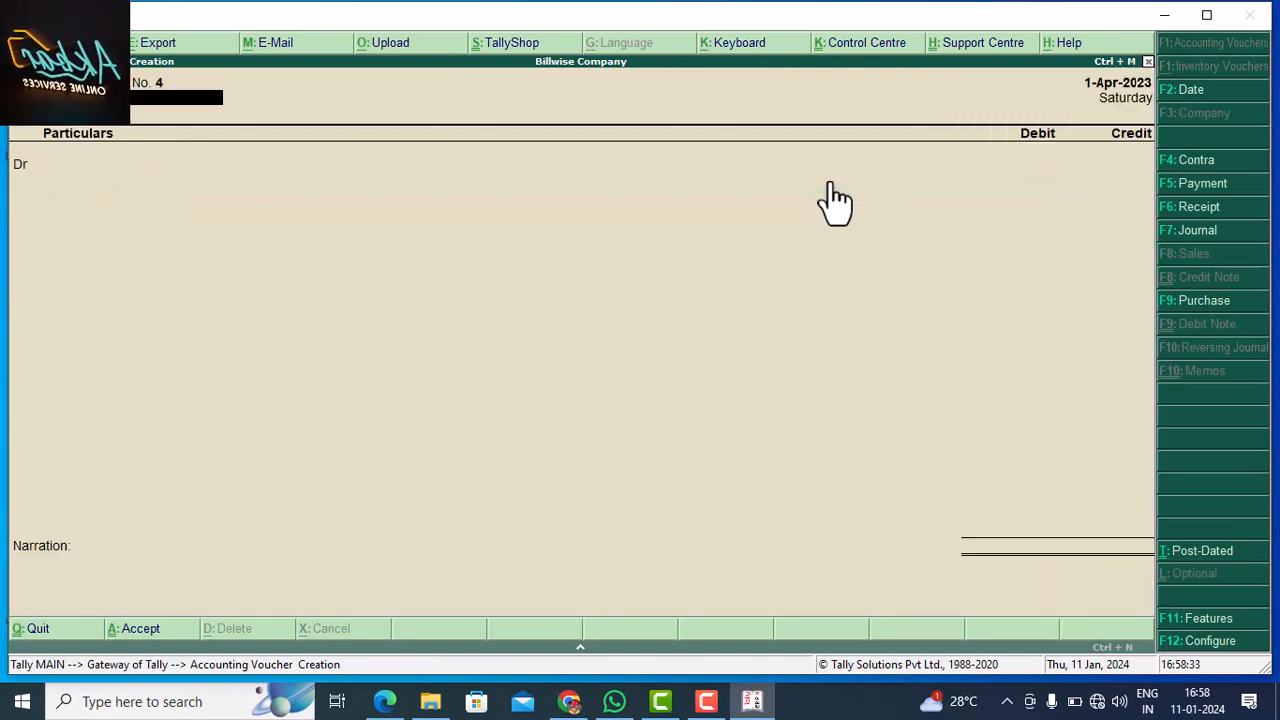
{"action": "key", "text": "Escape"}
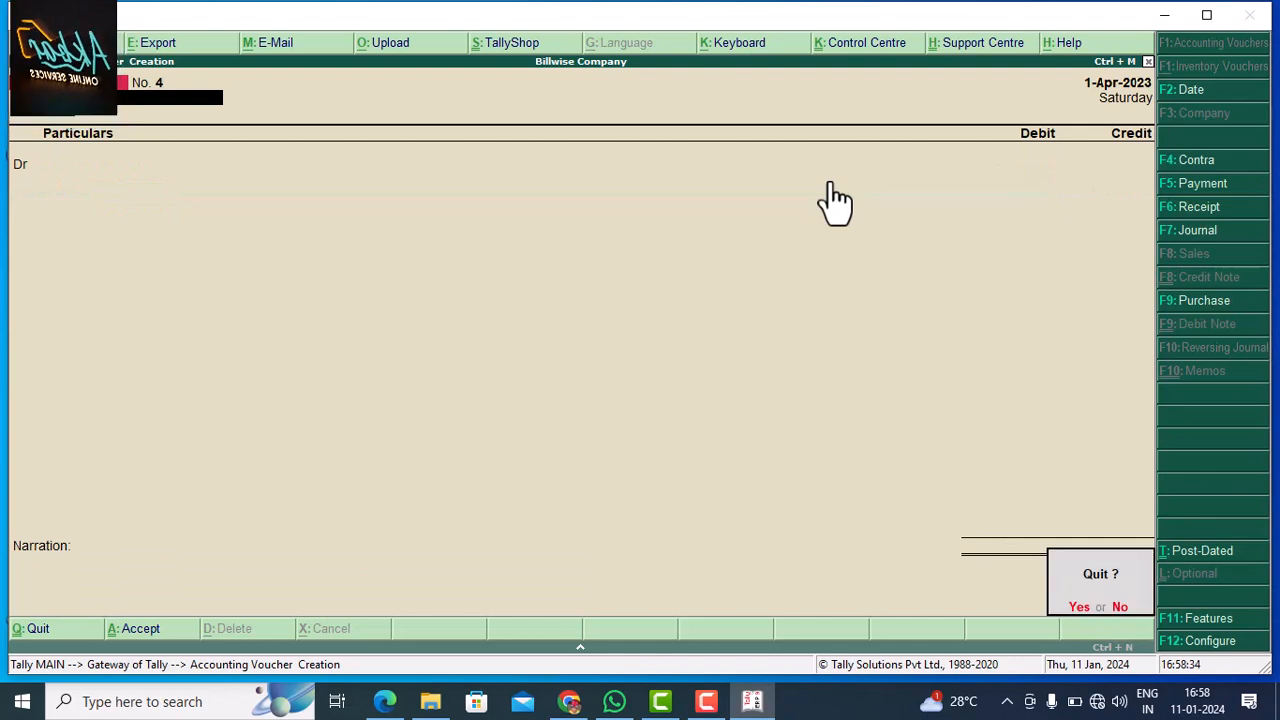
{"action": "key", "text": "Return"}
{"action": "key", "text": "Escape"}
{"action": "key", "text": "Escape"}
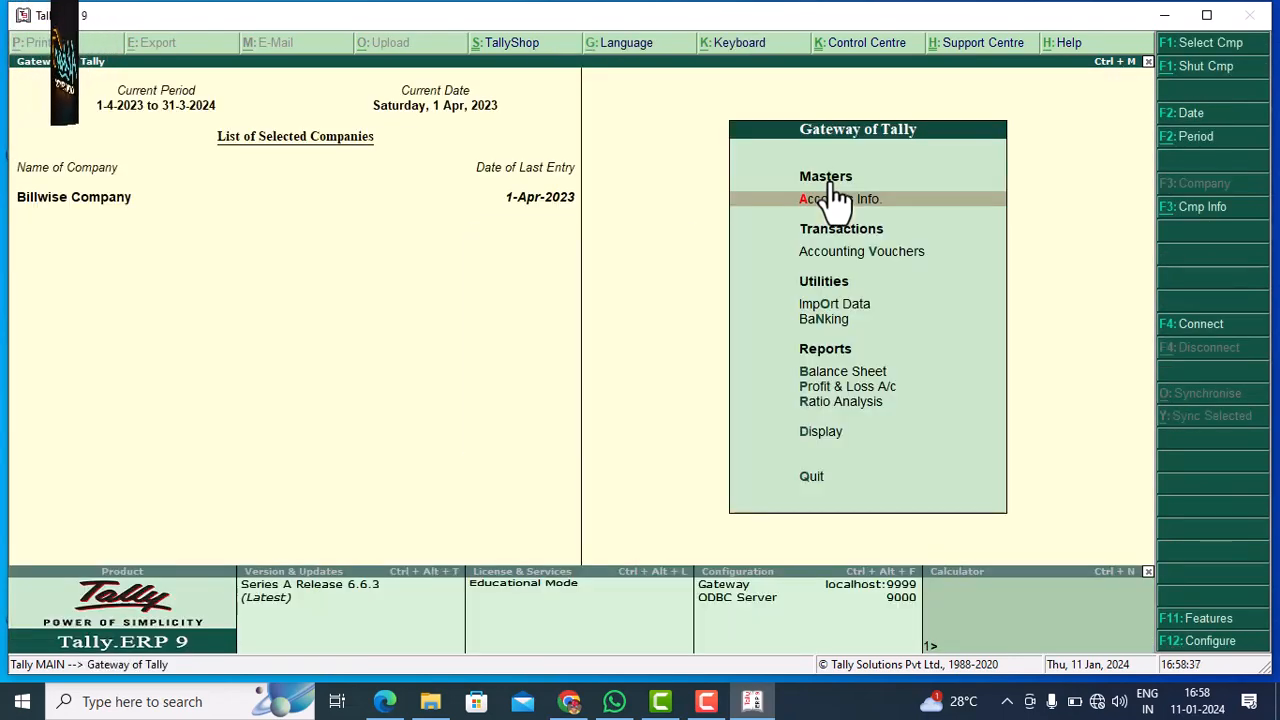
Step: Review the Day Book and the Akram Trading Company purchase voucher, and return to the Gateway of Tally without altering anything
{"action": "key", "text": "d"}
{"action": "key", "text": "d"}
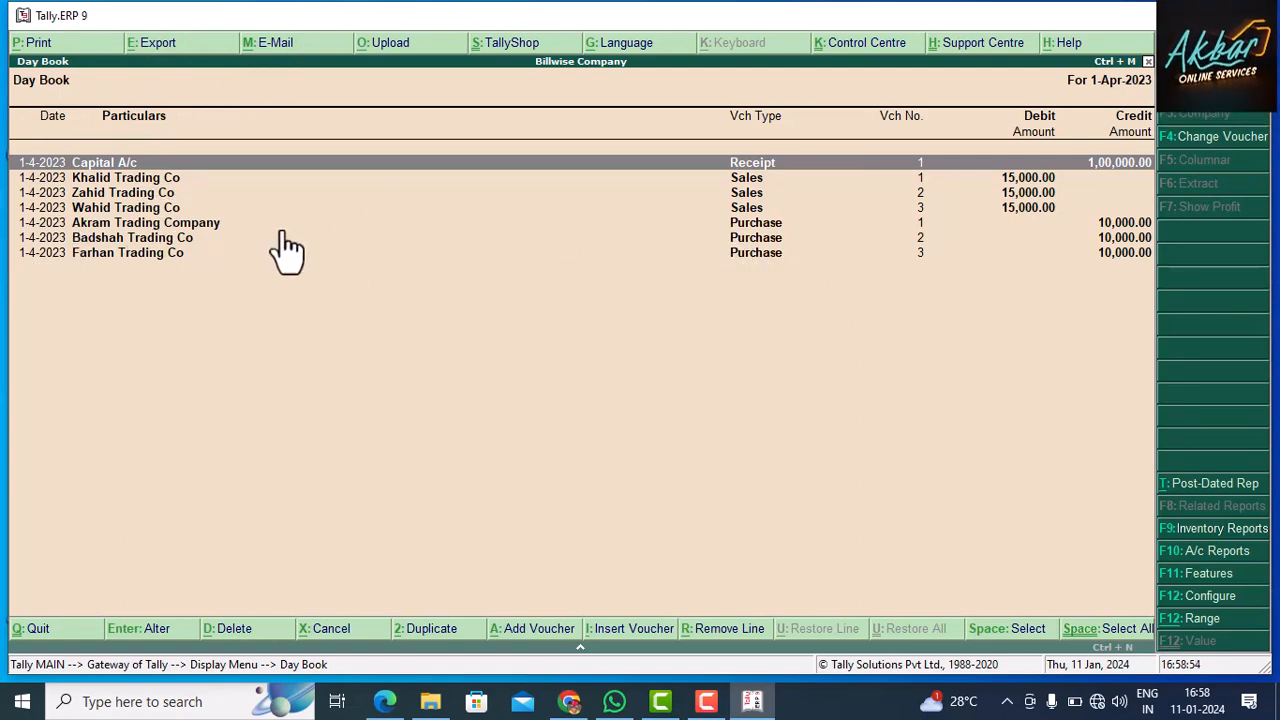
{"action": "left_click", "coordinate": [764, 227]}
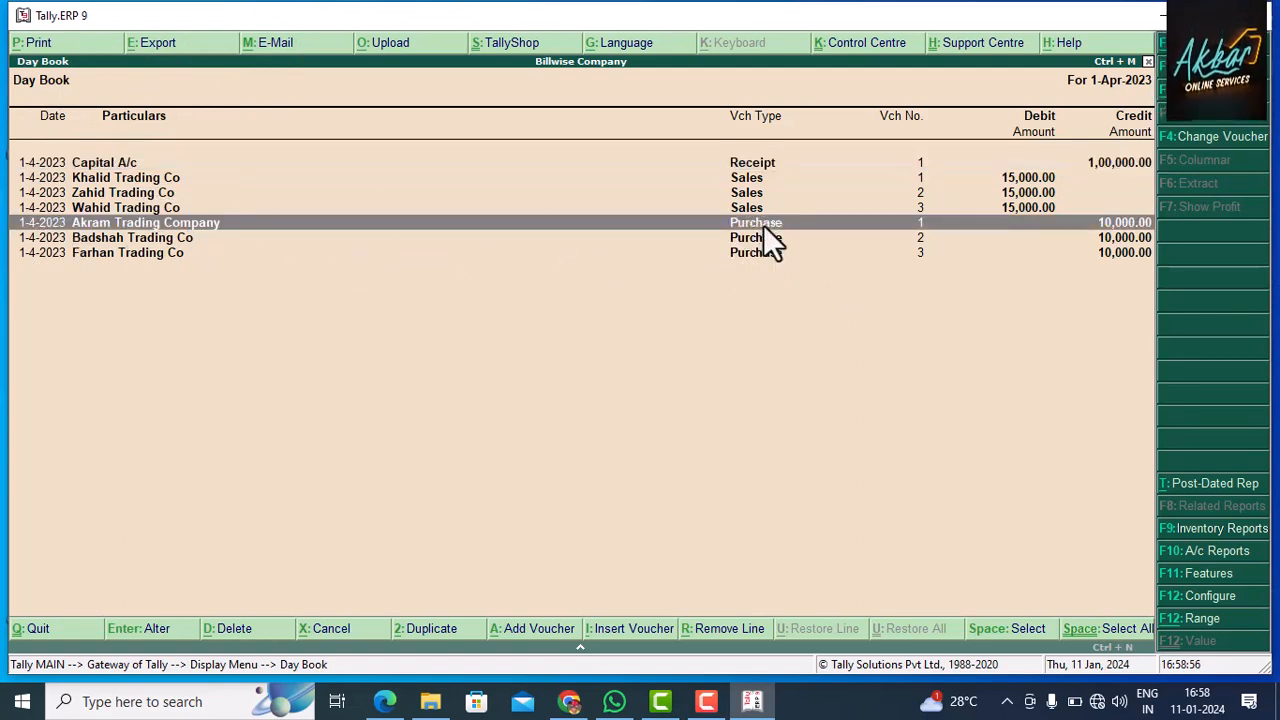
{"action": "left_click", "coordinate": [764, 226]}
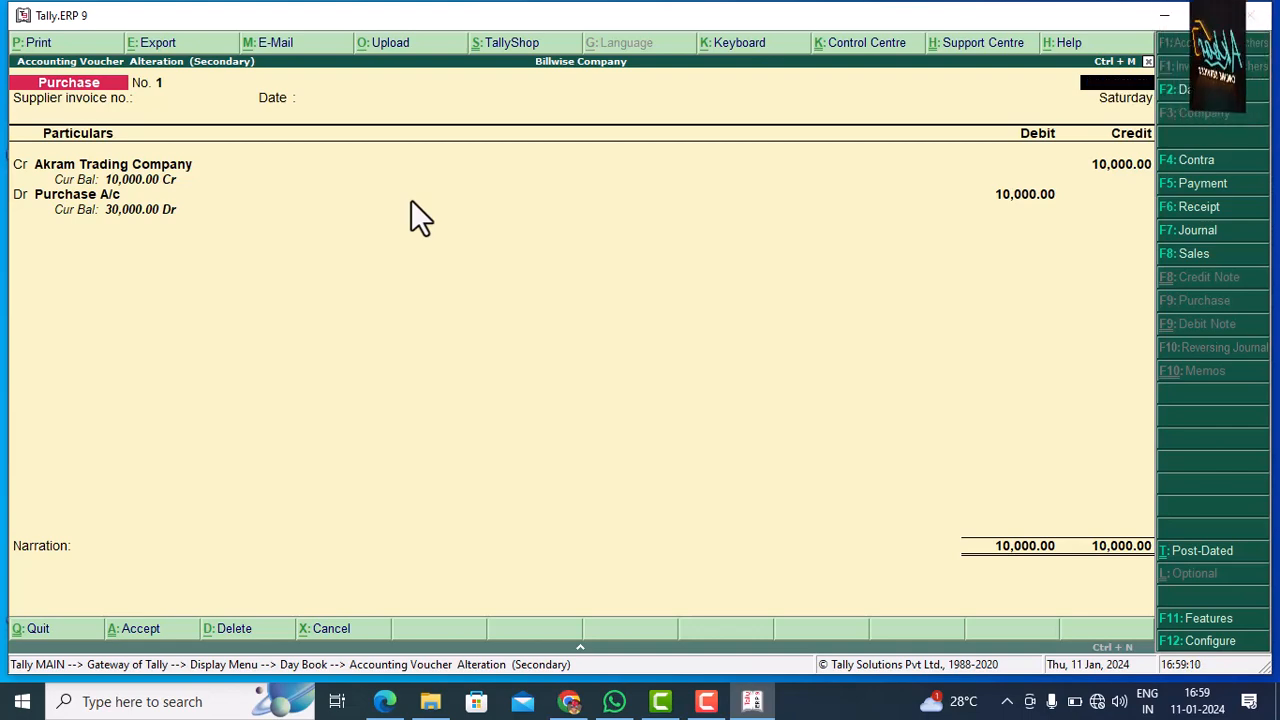
{"action": "key", "text": "Escape"}
{"action": "key", "text": "Return"}
{"action": "key", "text": "Escape"}
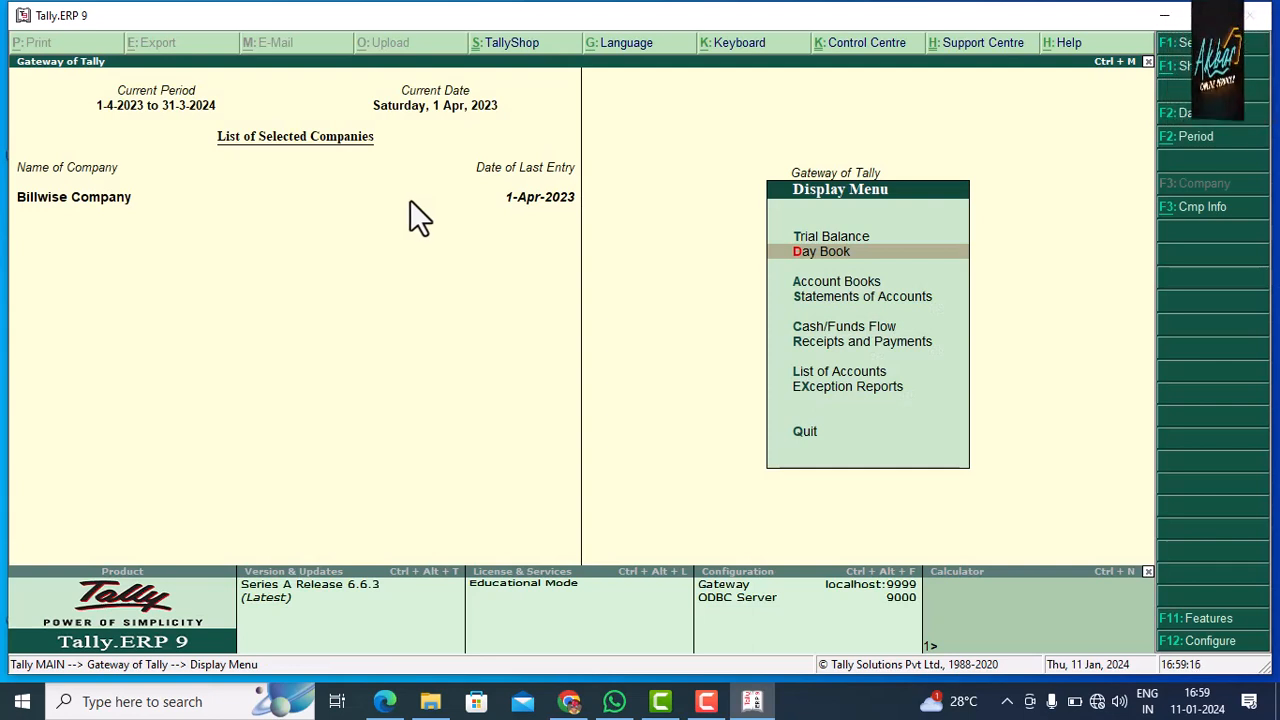
{"action": "key", "text": "Escape"}
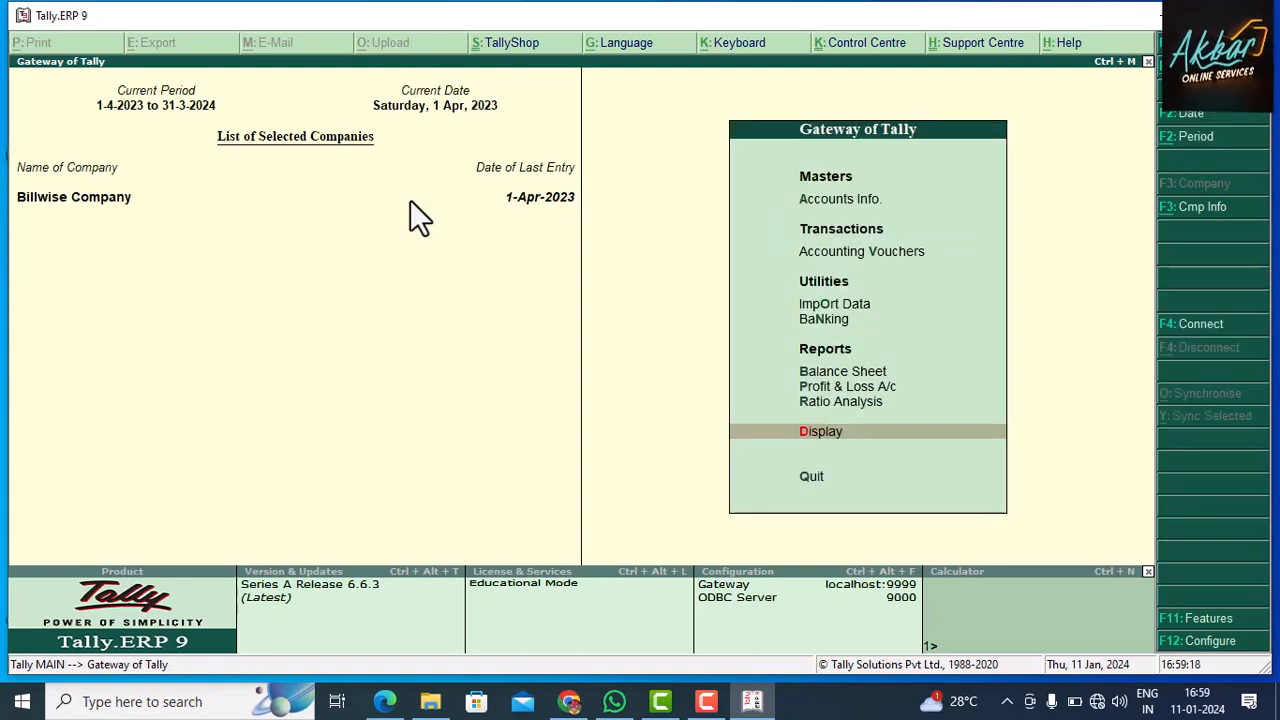
Step: Examine the Profit & Loss A/c in detailed view and open the Purchase Accounts group summary
{"action": "left_click", "coordinate": [881, 387]}
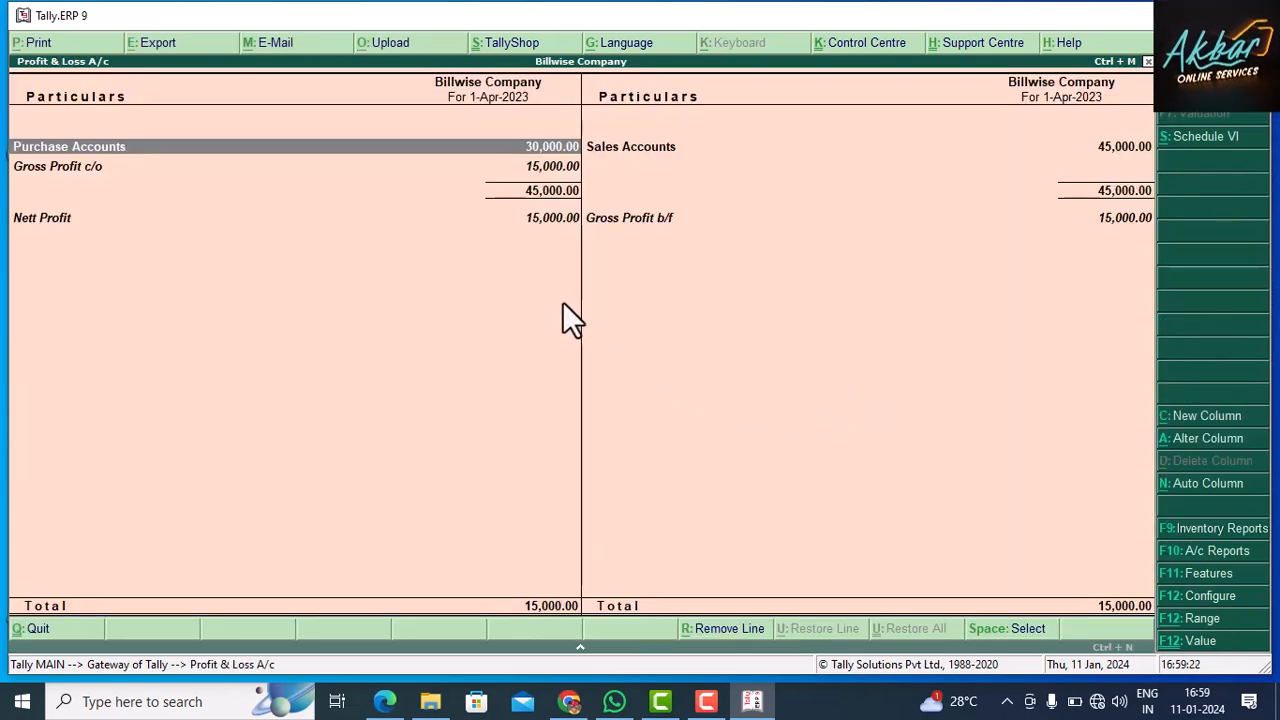
{"action": "key", "text": "alt+F1"}
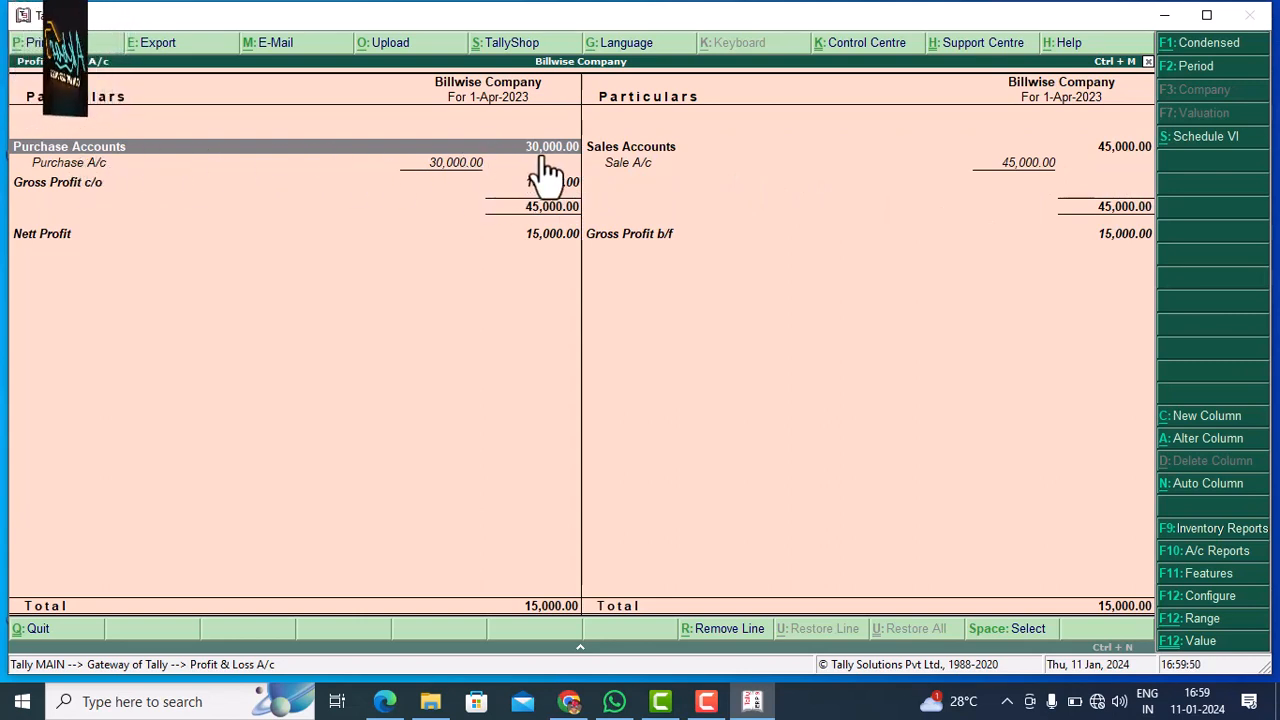
{"action": "double_click", "coordinate": [438, 172]}
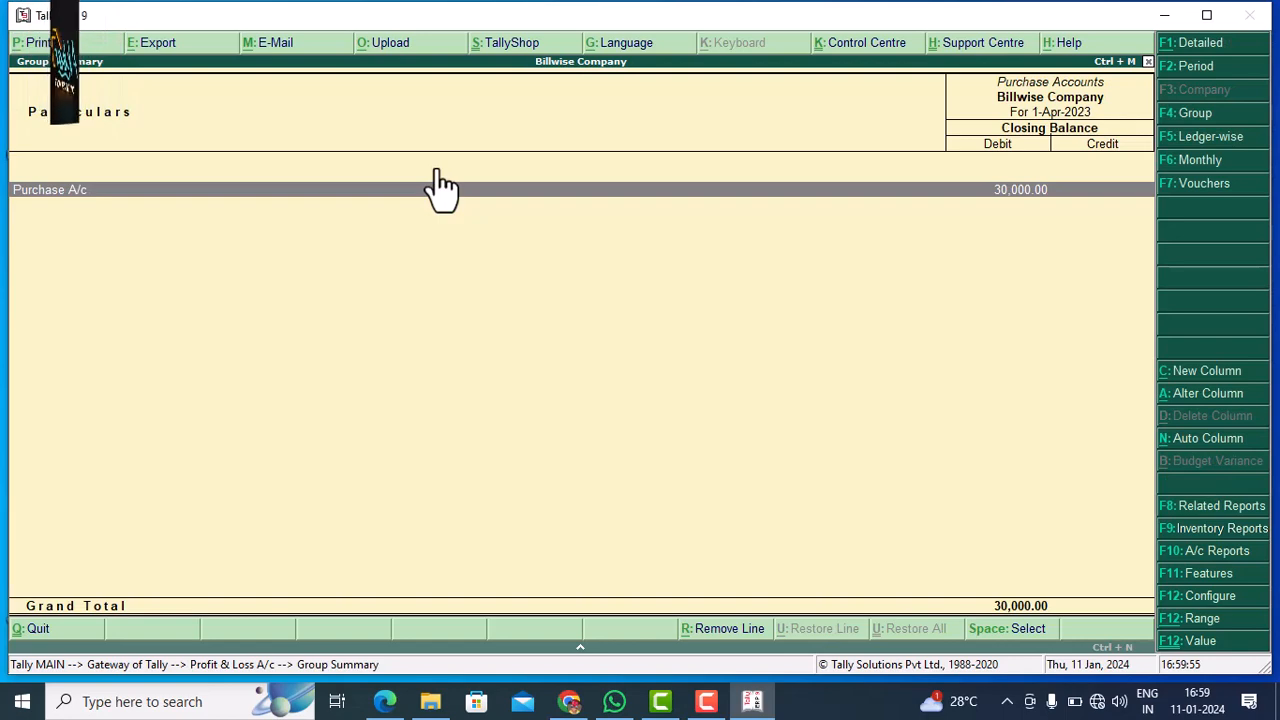
Step: Examine the April purchase vouchers in the Purchase A/c ledger and return to the Profit & Loss A/c
{"action": "double_click", "coordinate": [441, 189]}
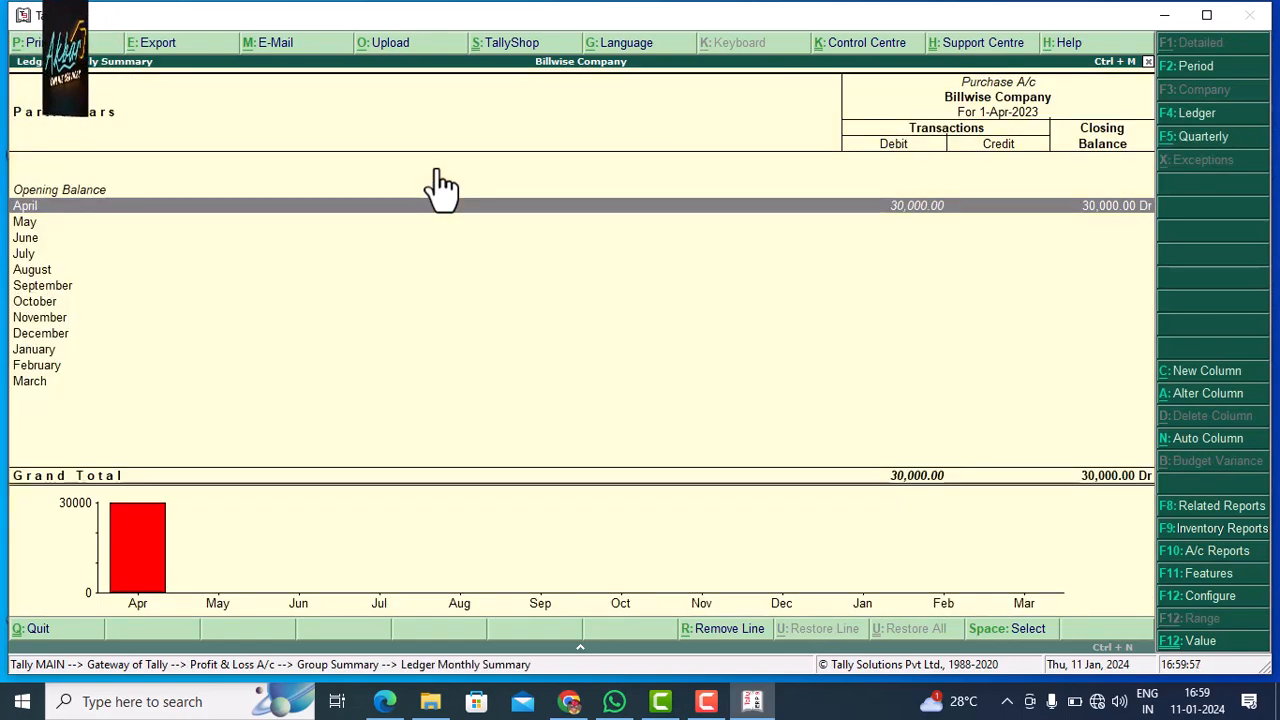
{"action": "key", "text": "Return"}
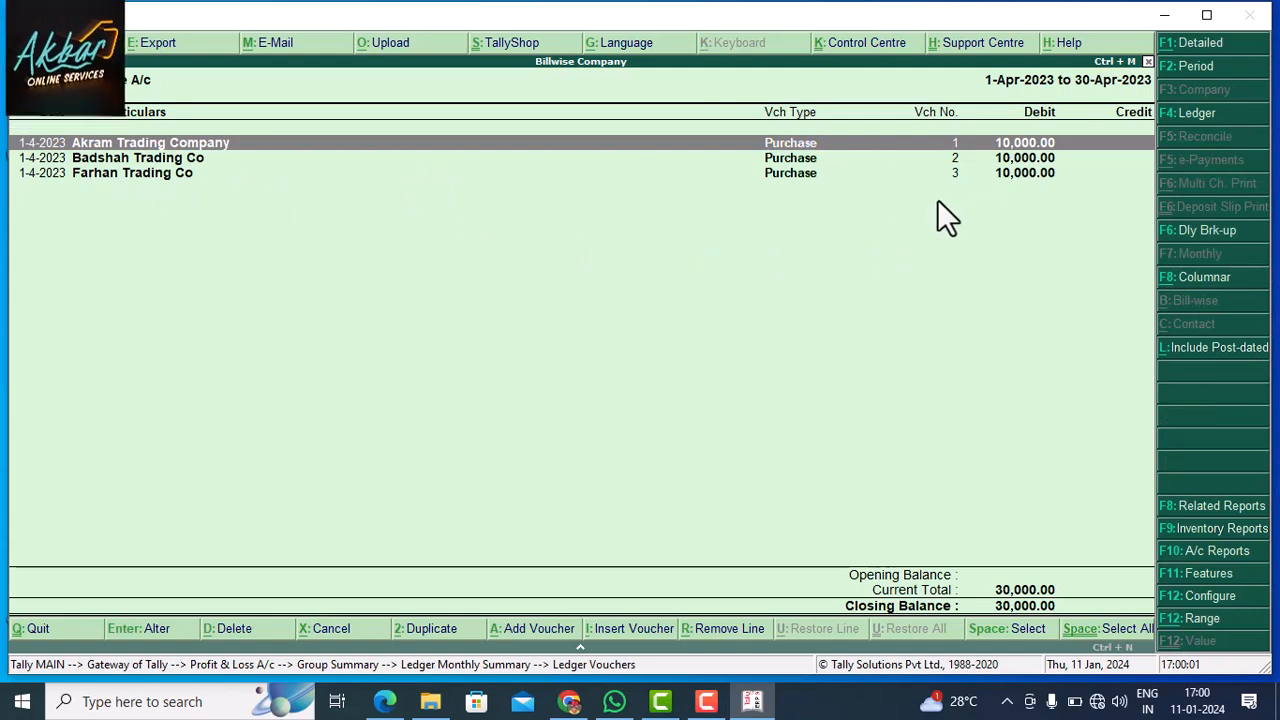
{"action": "key", "text": "Escape"}
{"action": "key", "text": "Escape"}
{"action": "key", "text": "Escape"}
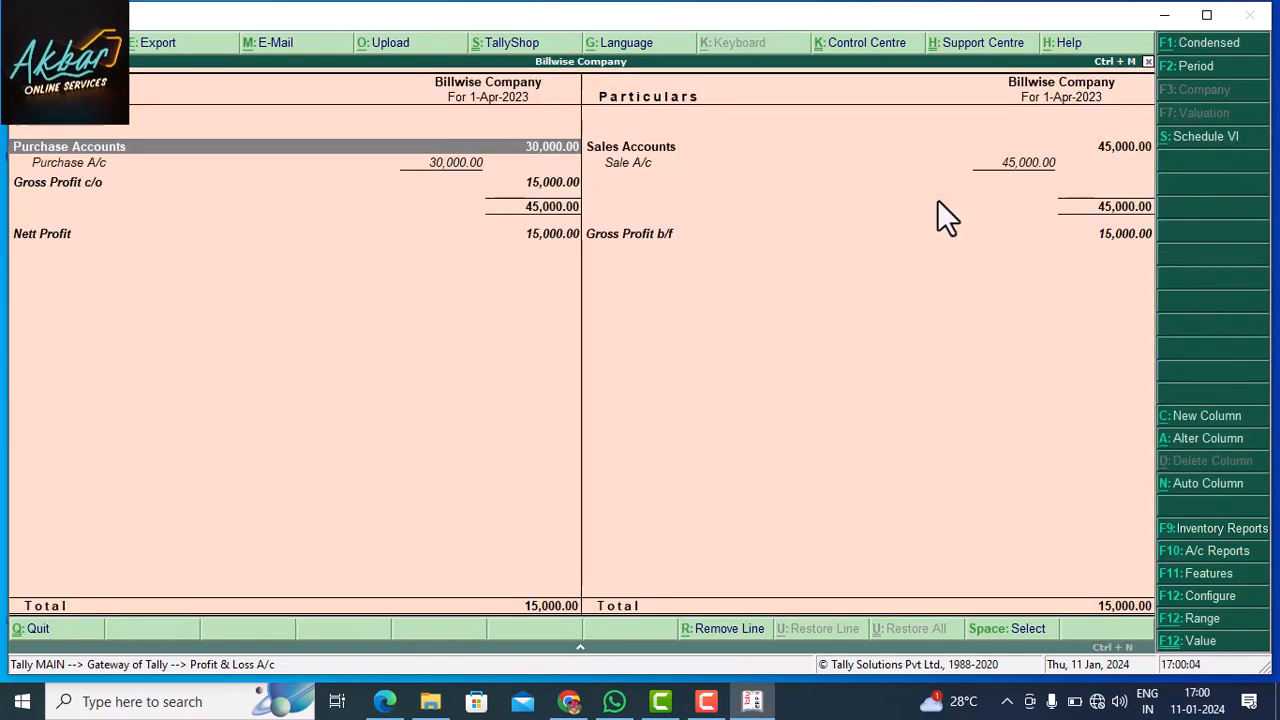
Step: Examine the April sales vouchers in the Sale A/c ledger under Sales Accounts, and return to the Gateway of Tally
{"action": "left_click", "coordinate": [604, 152]}
{"action": "key", "text": "Return"}
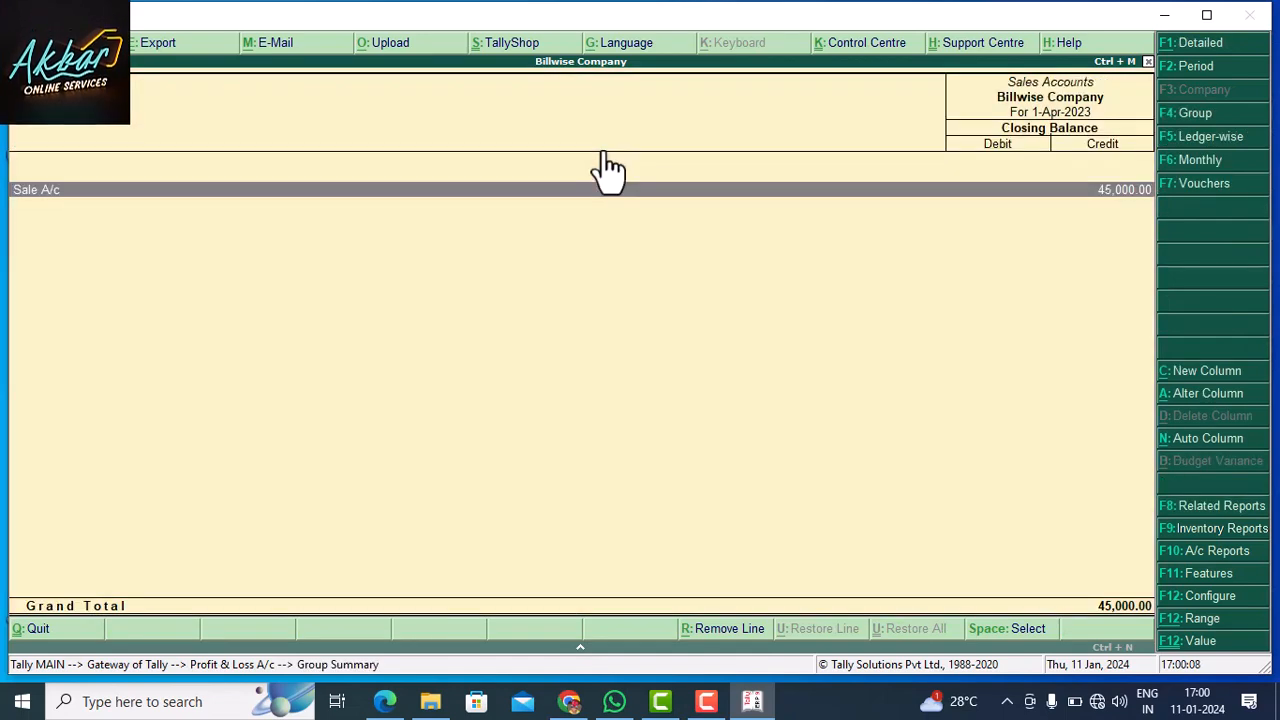
{"action": "key", "text": "Return"}
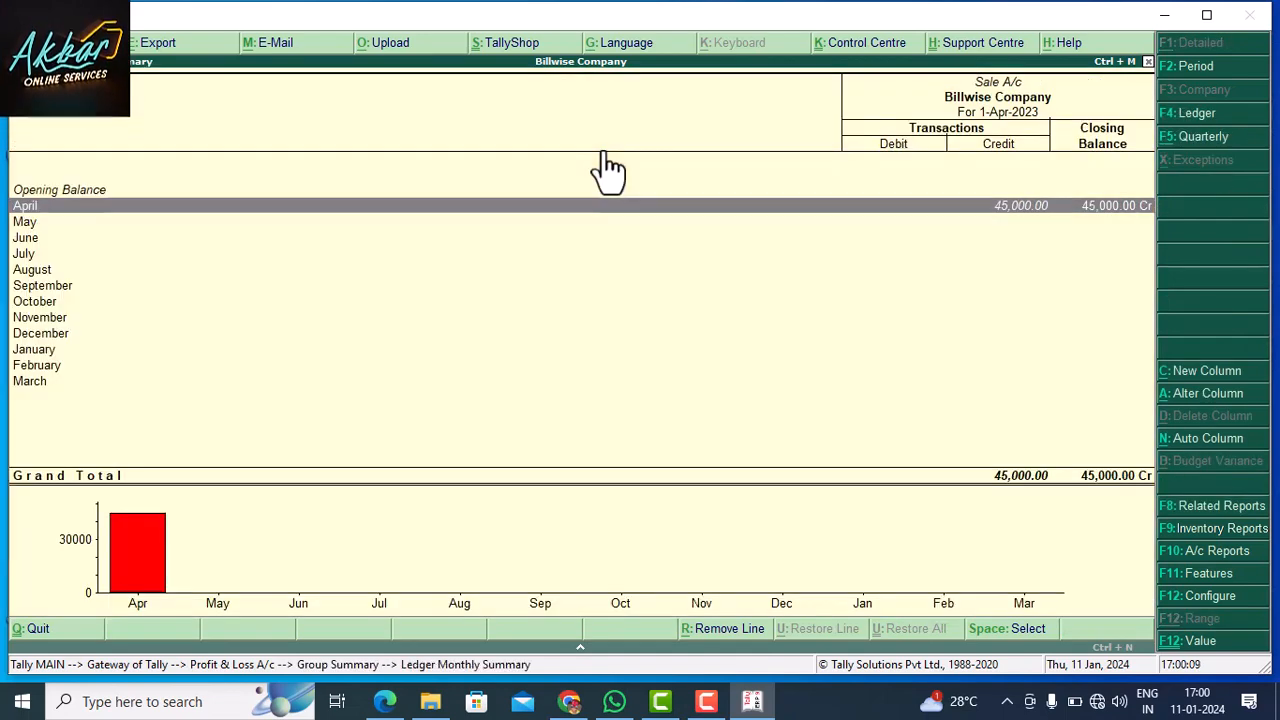
{"action": "key", "text": "Return"}
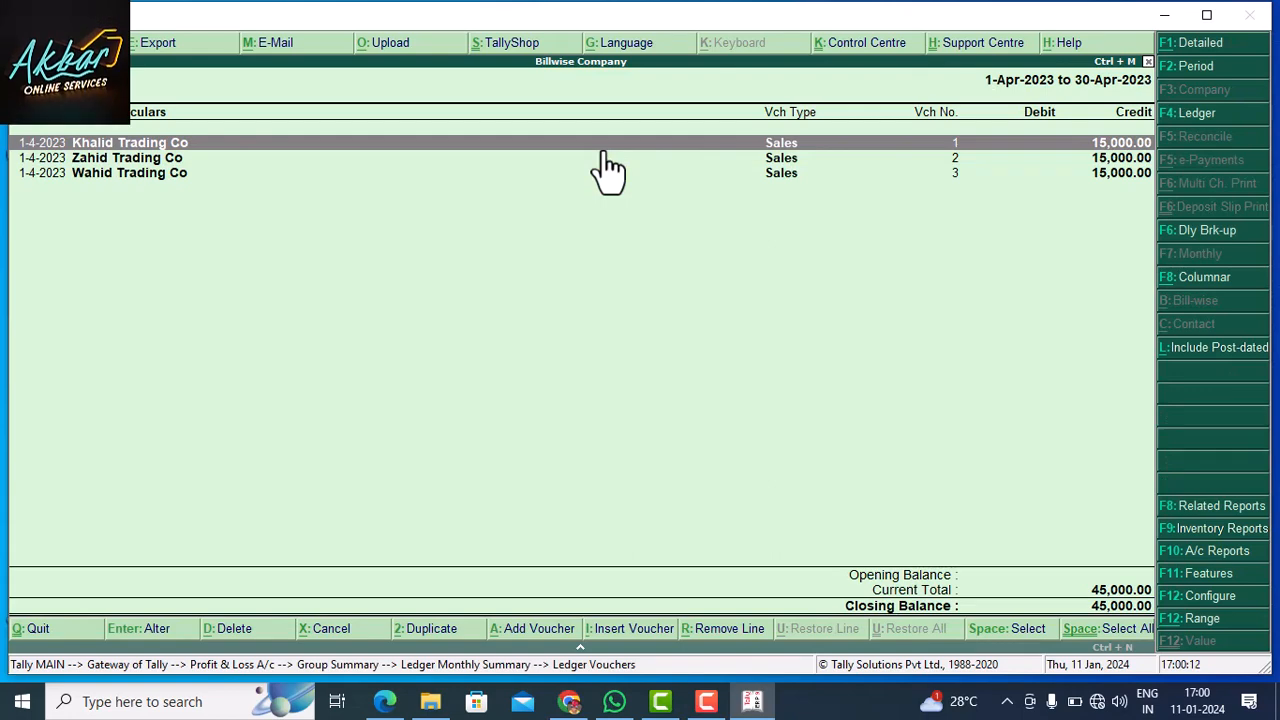
{"action": "key", "text": "Escape"}
{"action": "key", "text": "Escape"}
{"action": "key", "text": "Escape"}
{"action": "key", "text": "Escape"}
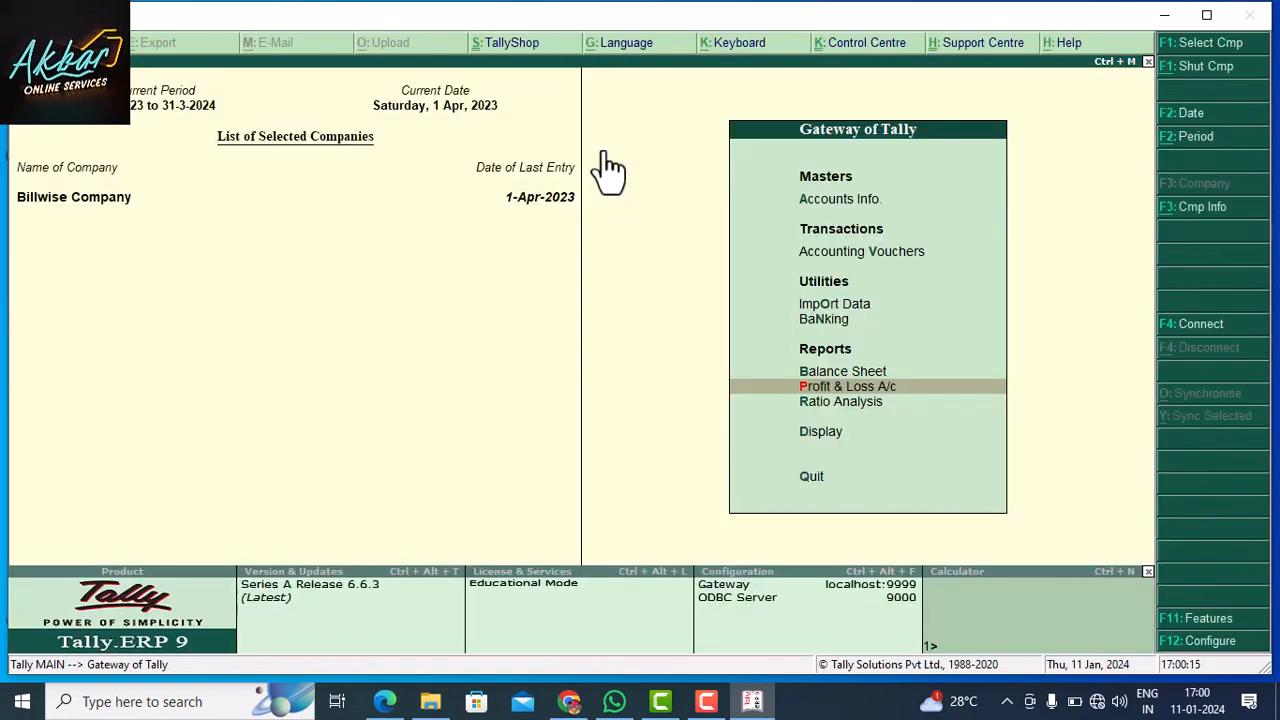
Step: Open the Balance Sheet and show it in detailed view
{"action": "key", "text": "b"}
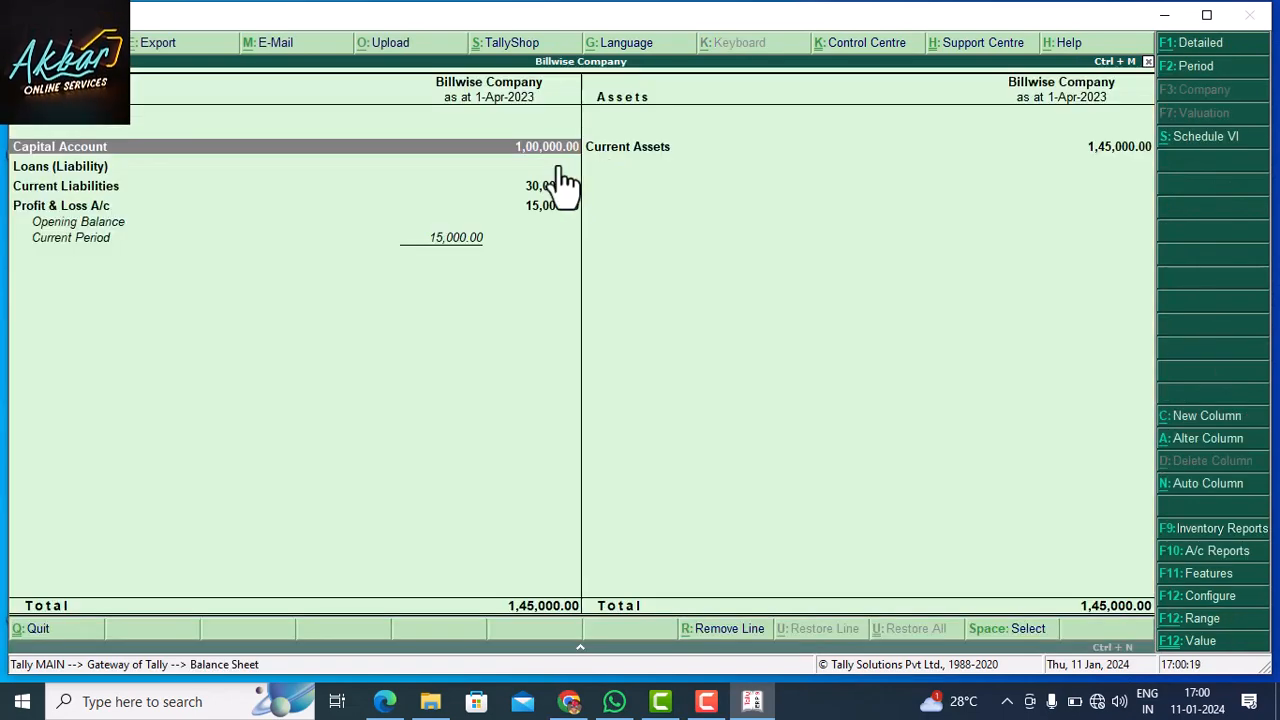
{"action": "key", "text": "alt+F1"}
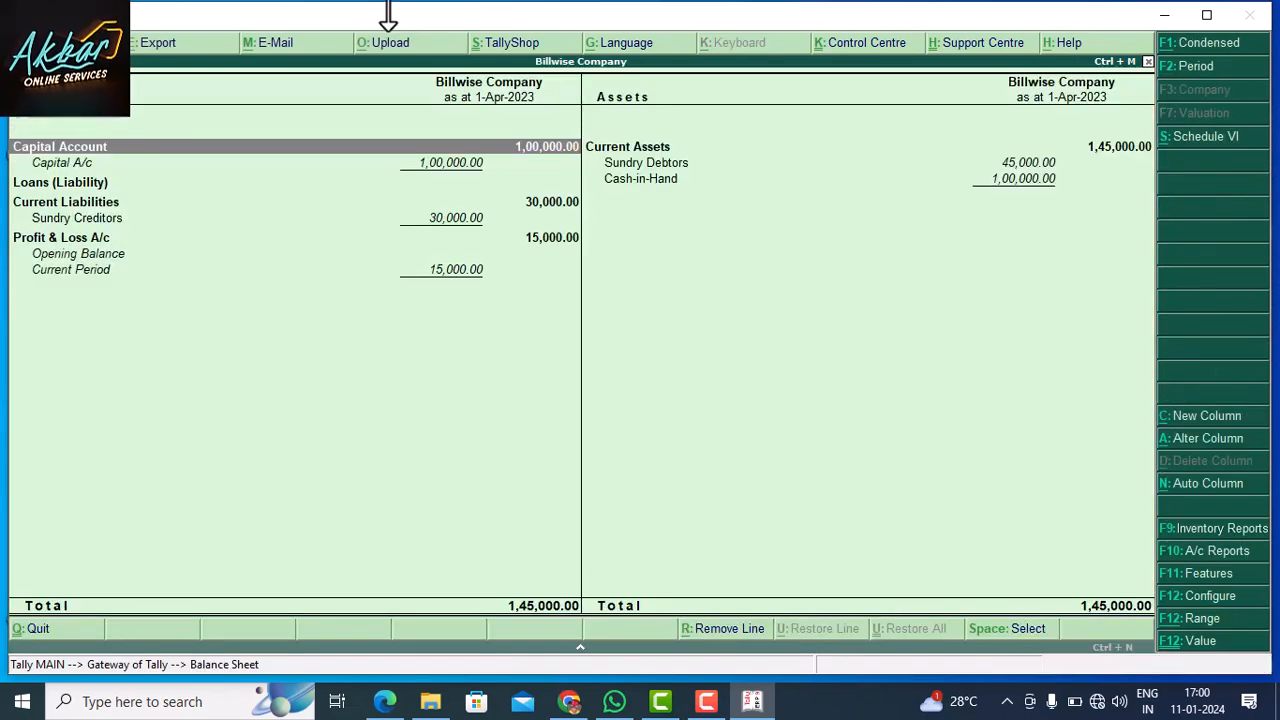